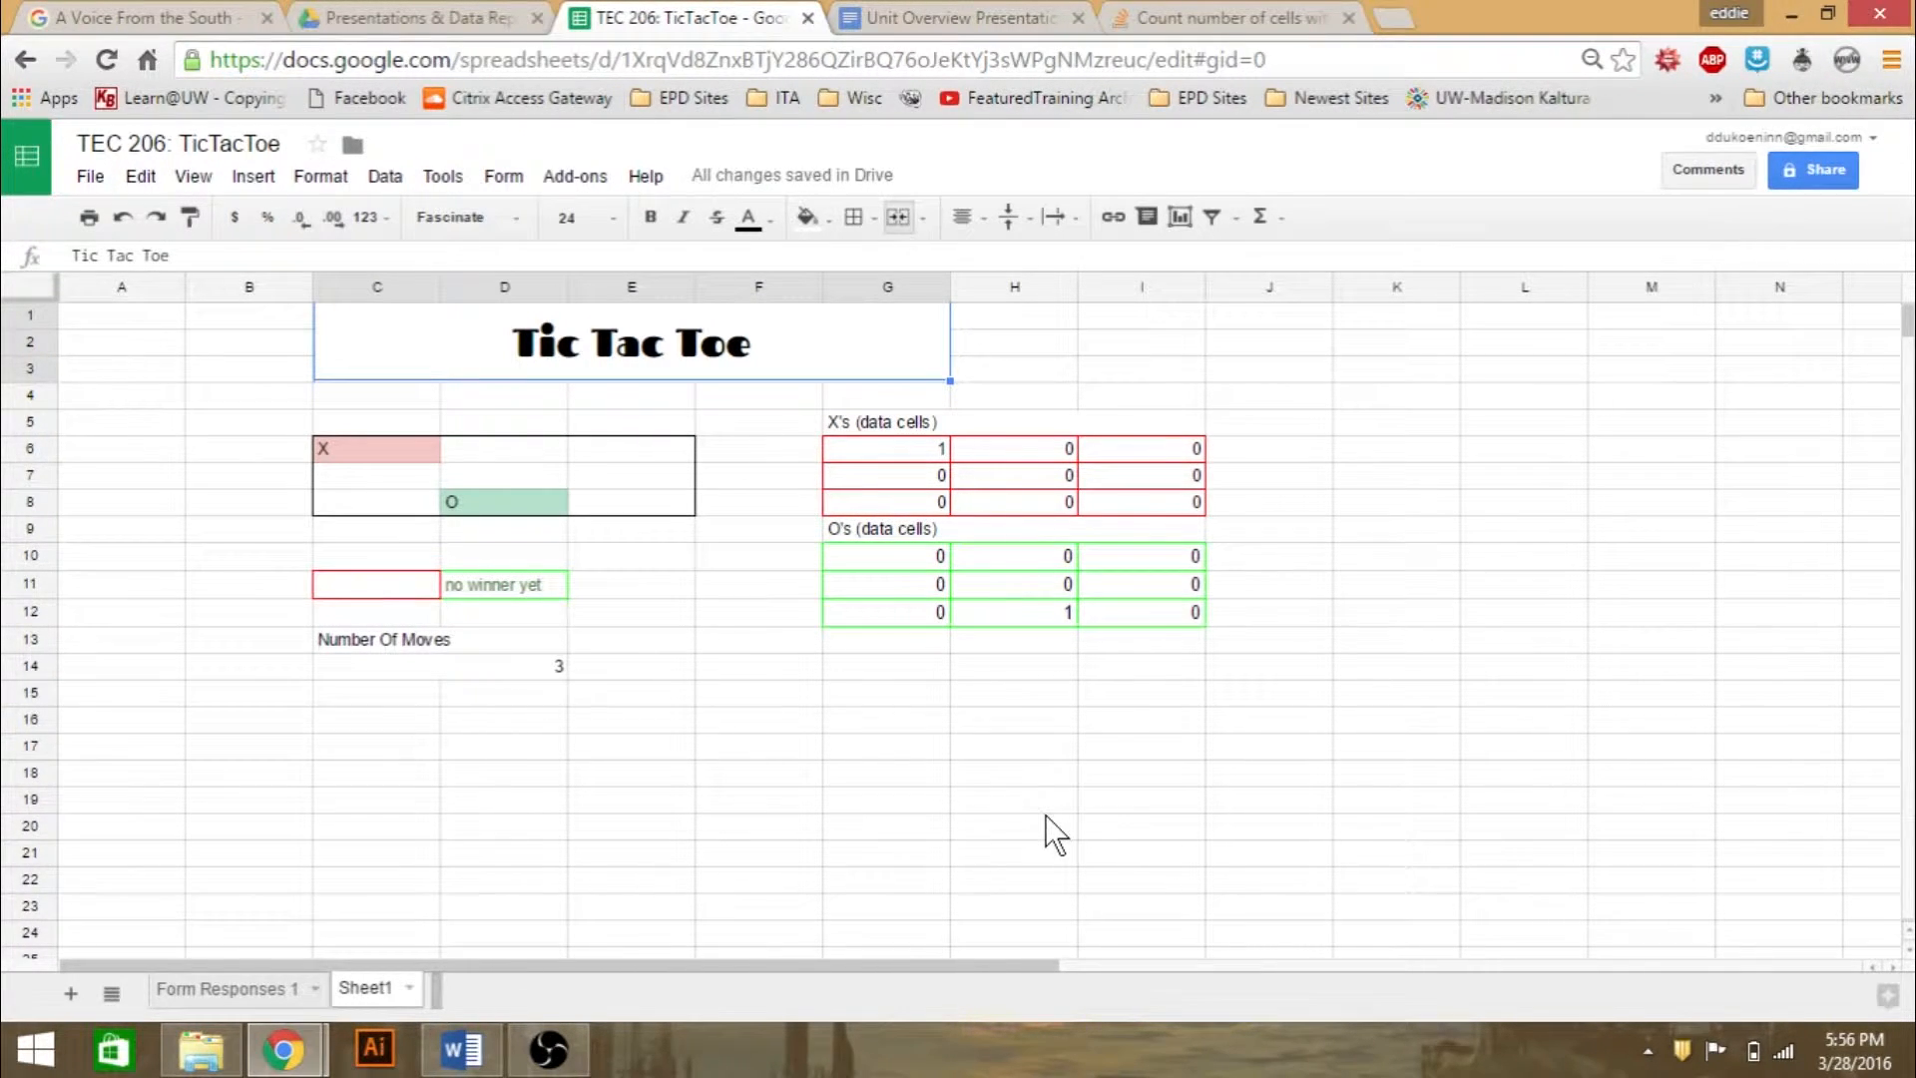
left_click(602, 727)
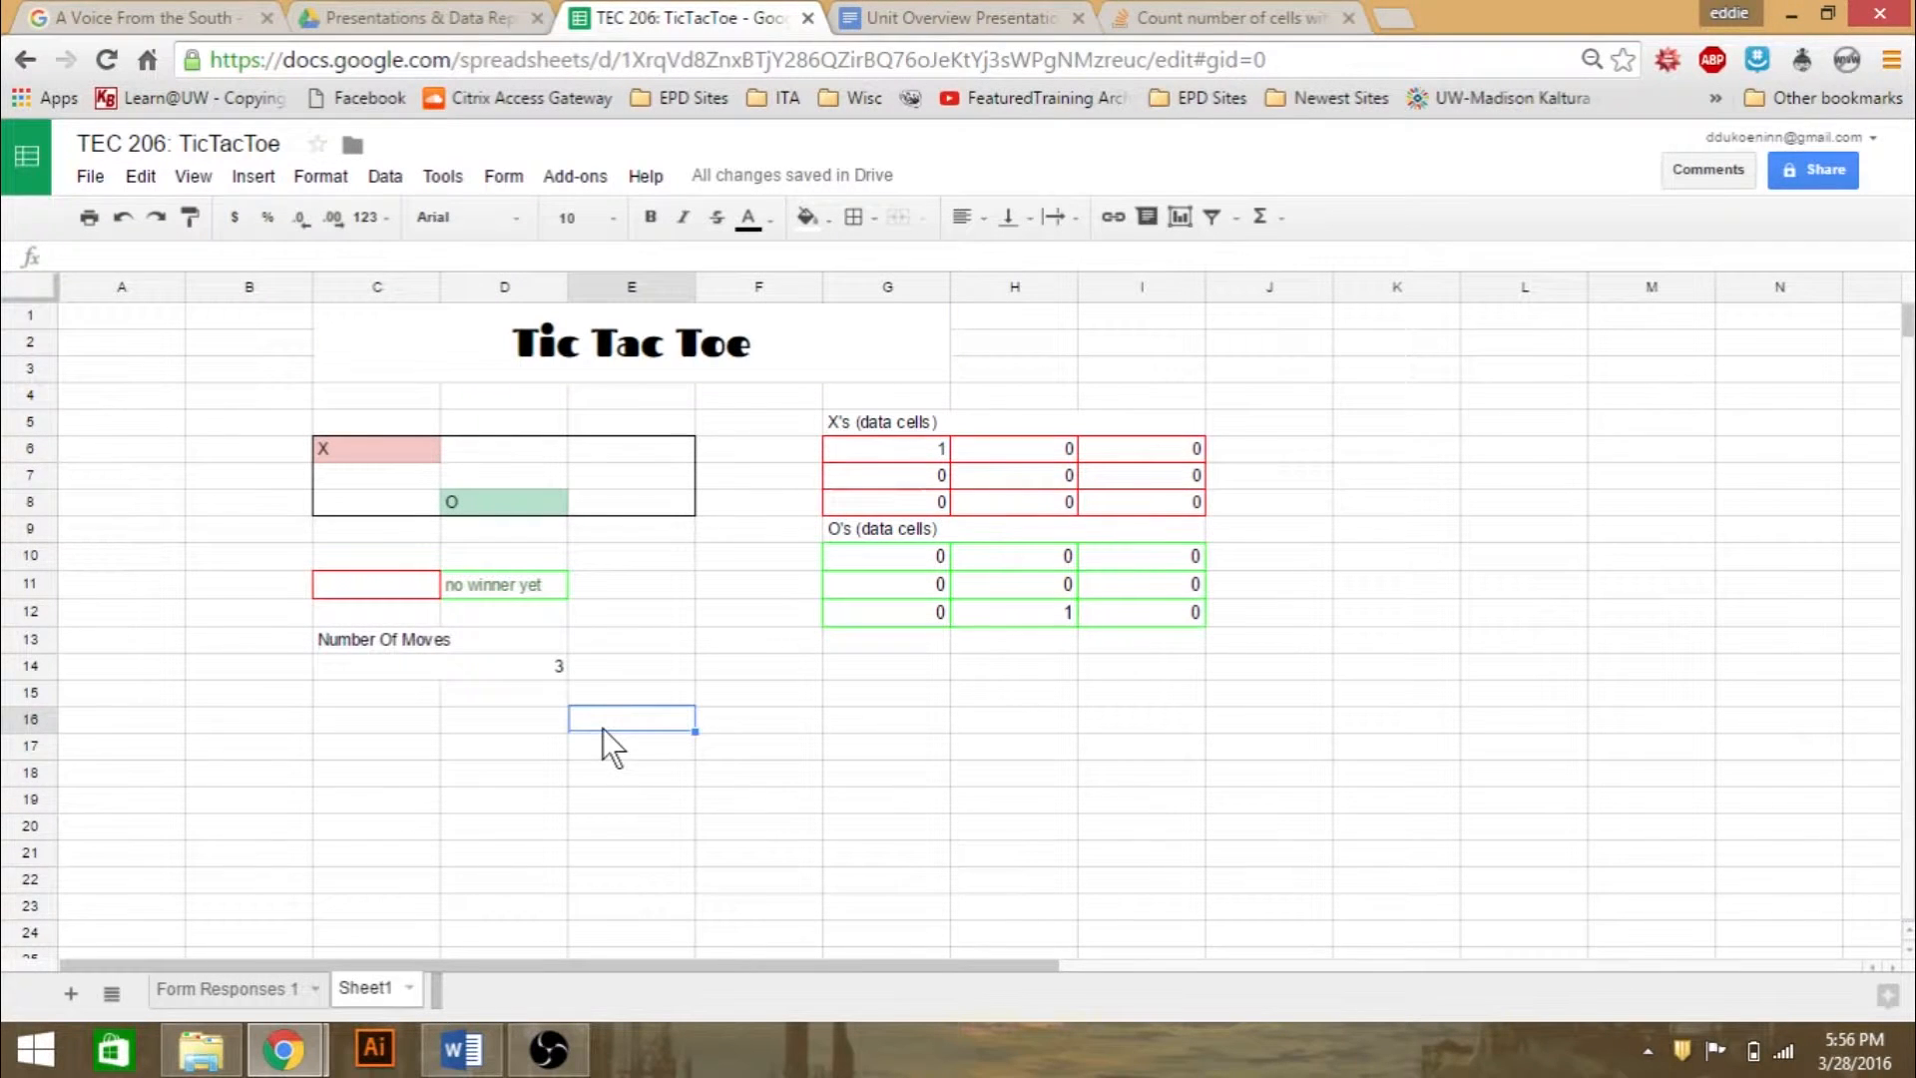
left_click(607, 689)
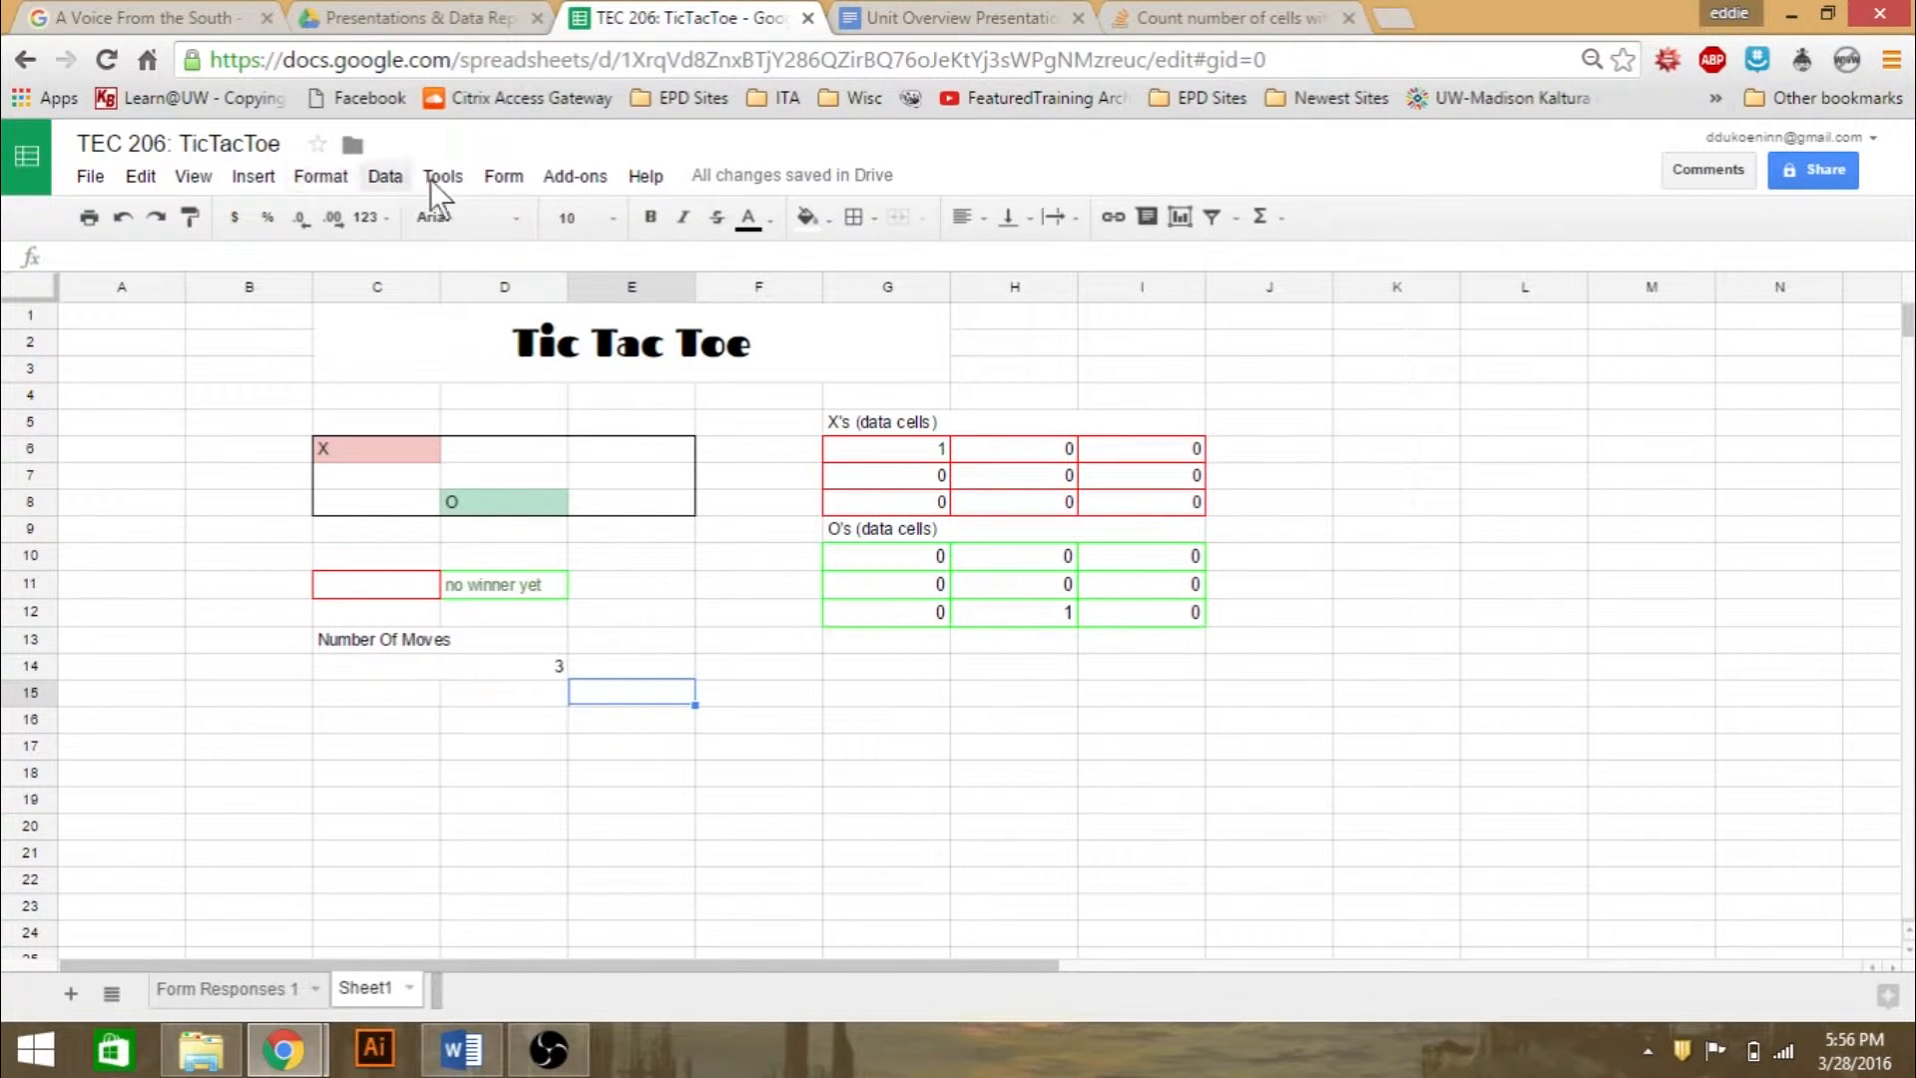
left_click(399, 18)
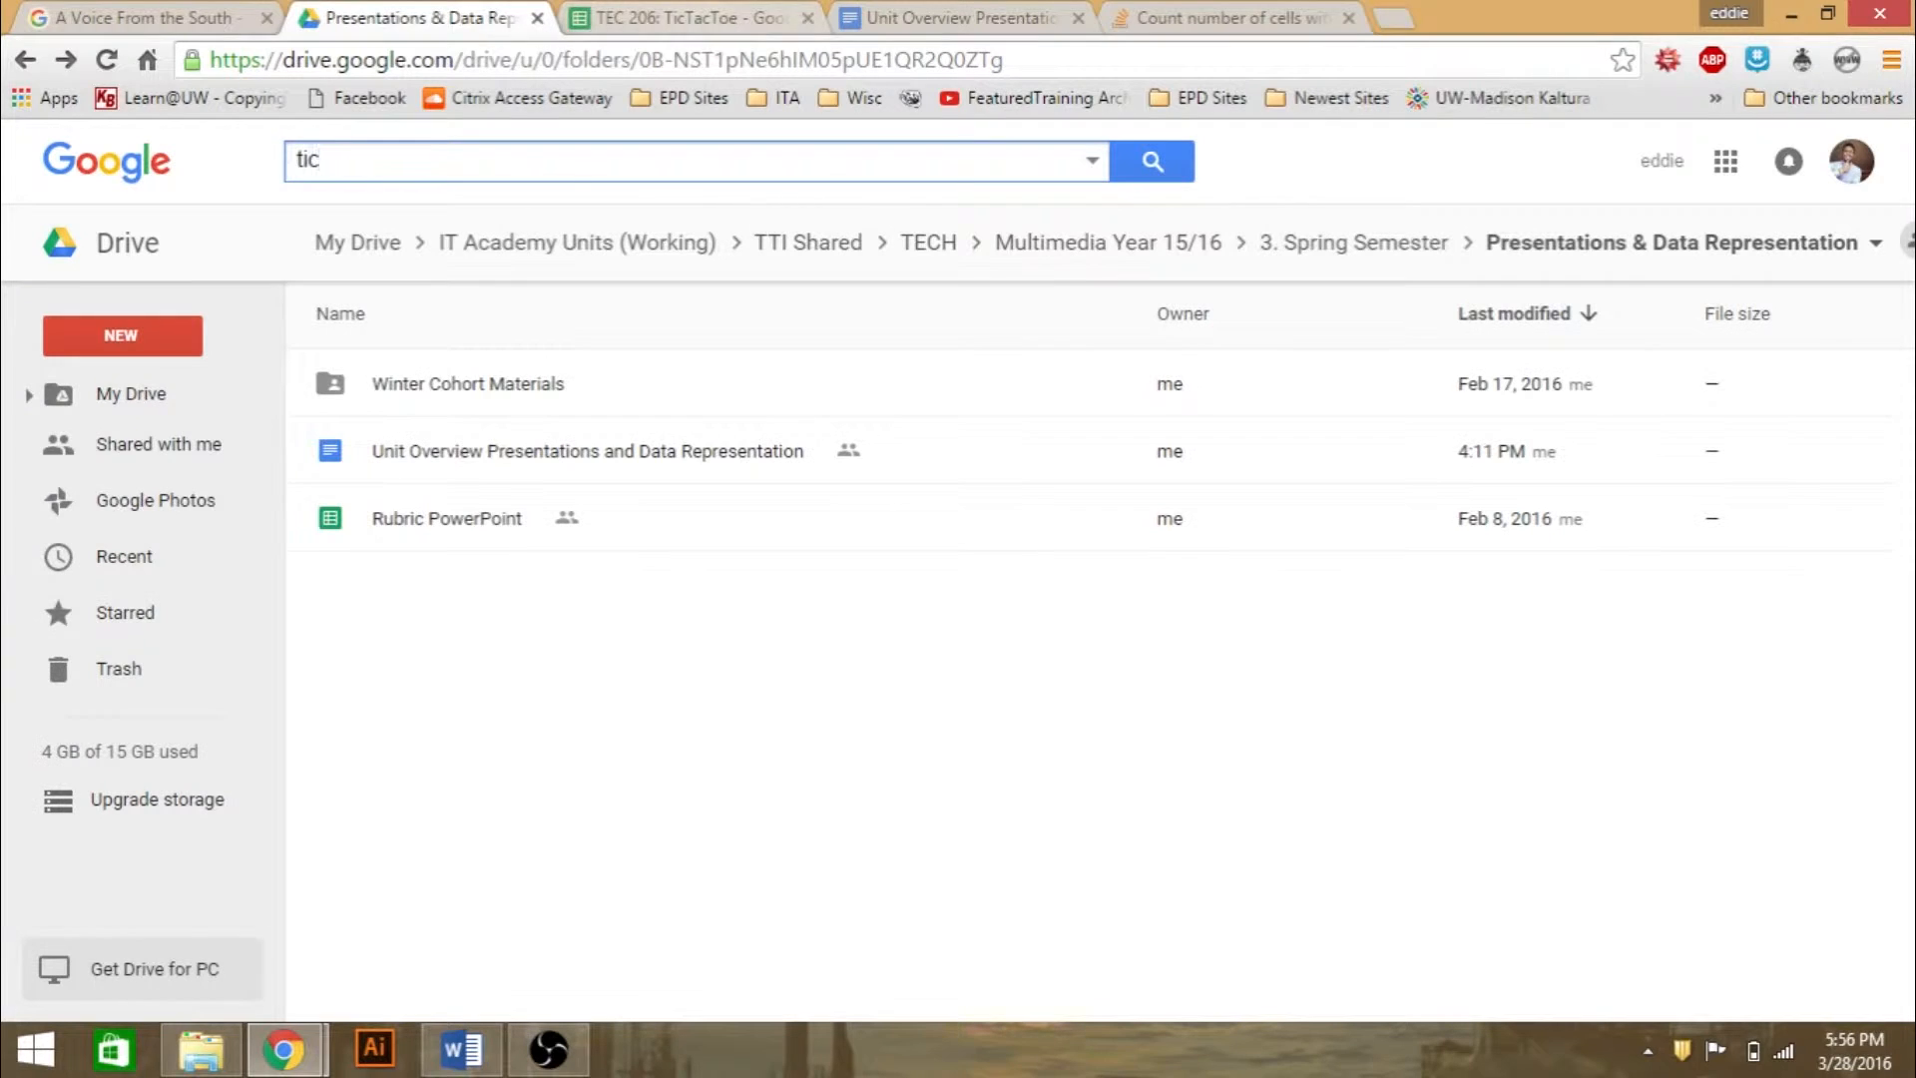
left_click(688, 18)
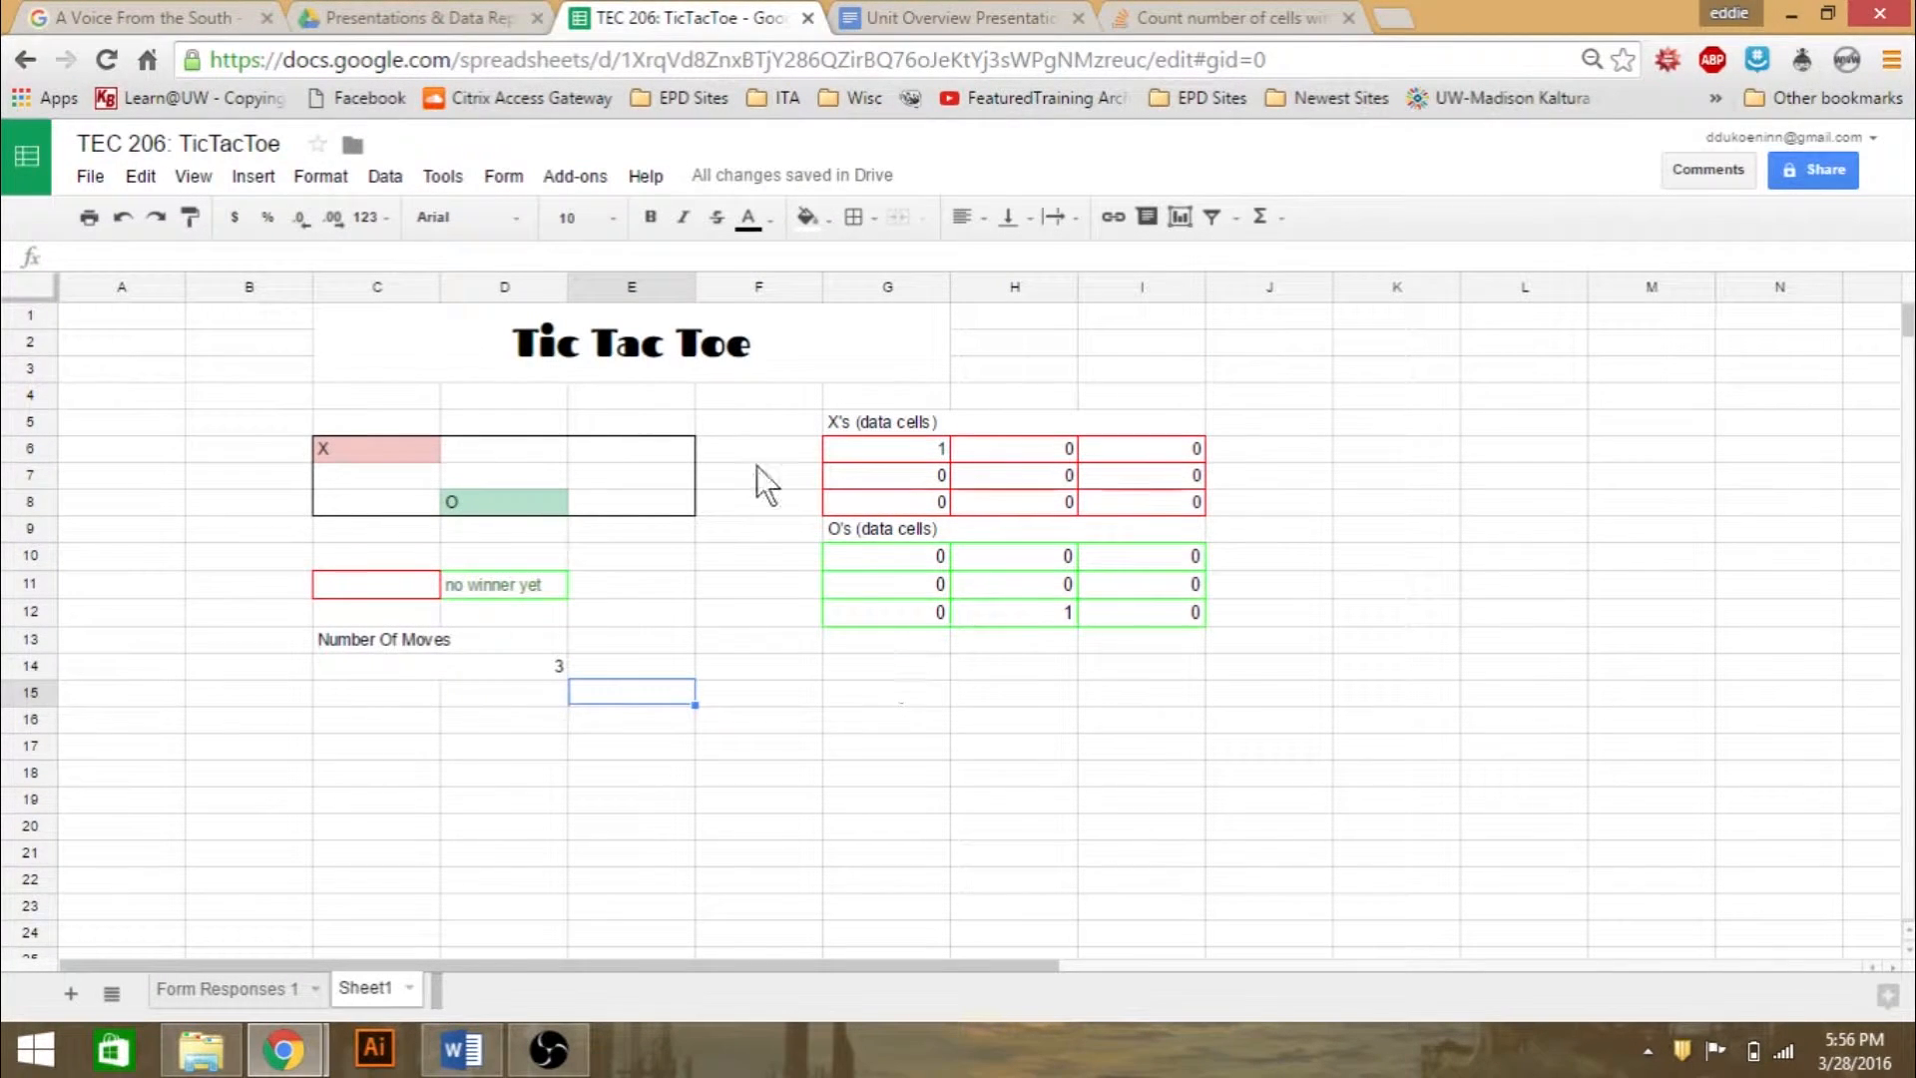
- Create a new Google Sheets spreadsheet in the shared Presentations & Data Representation folder in Google Drive
left_click(419, 18)
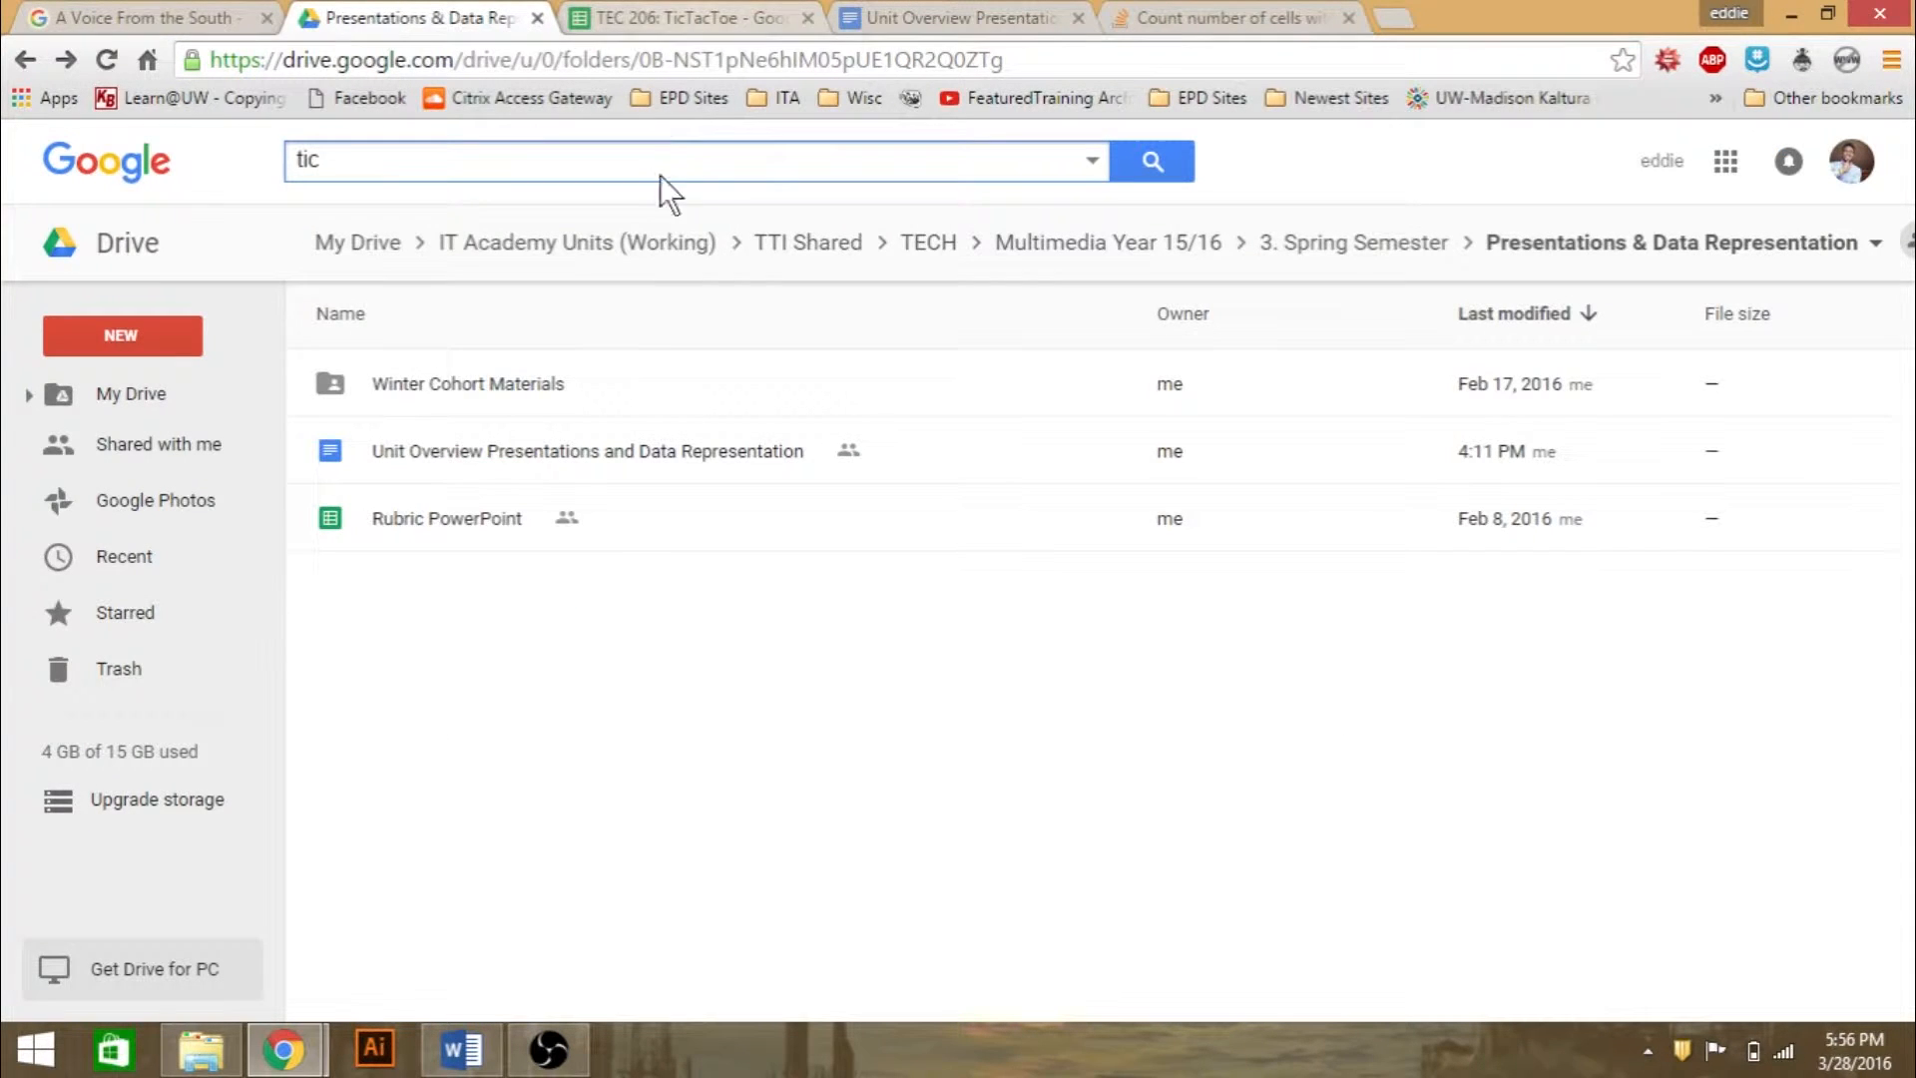
right_click(421, 626)
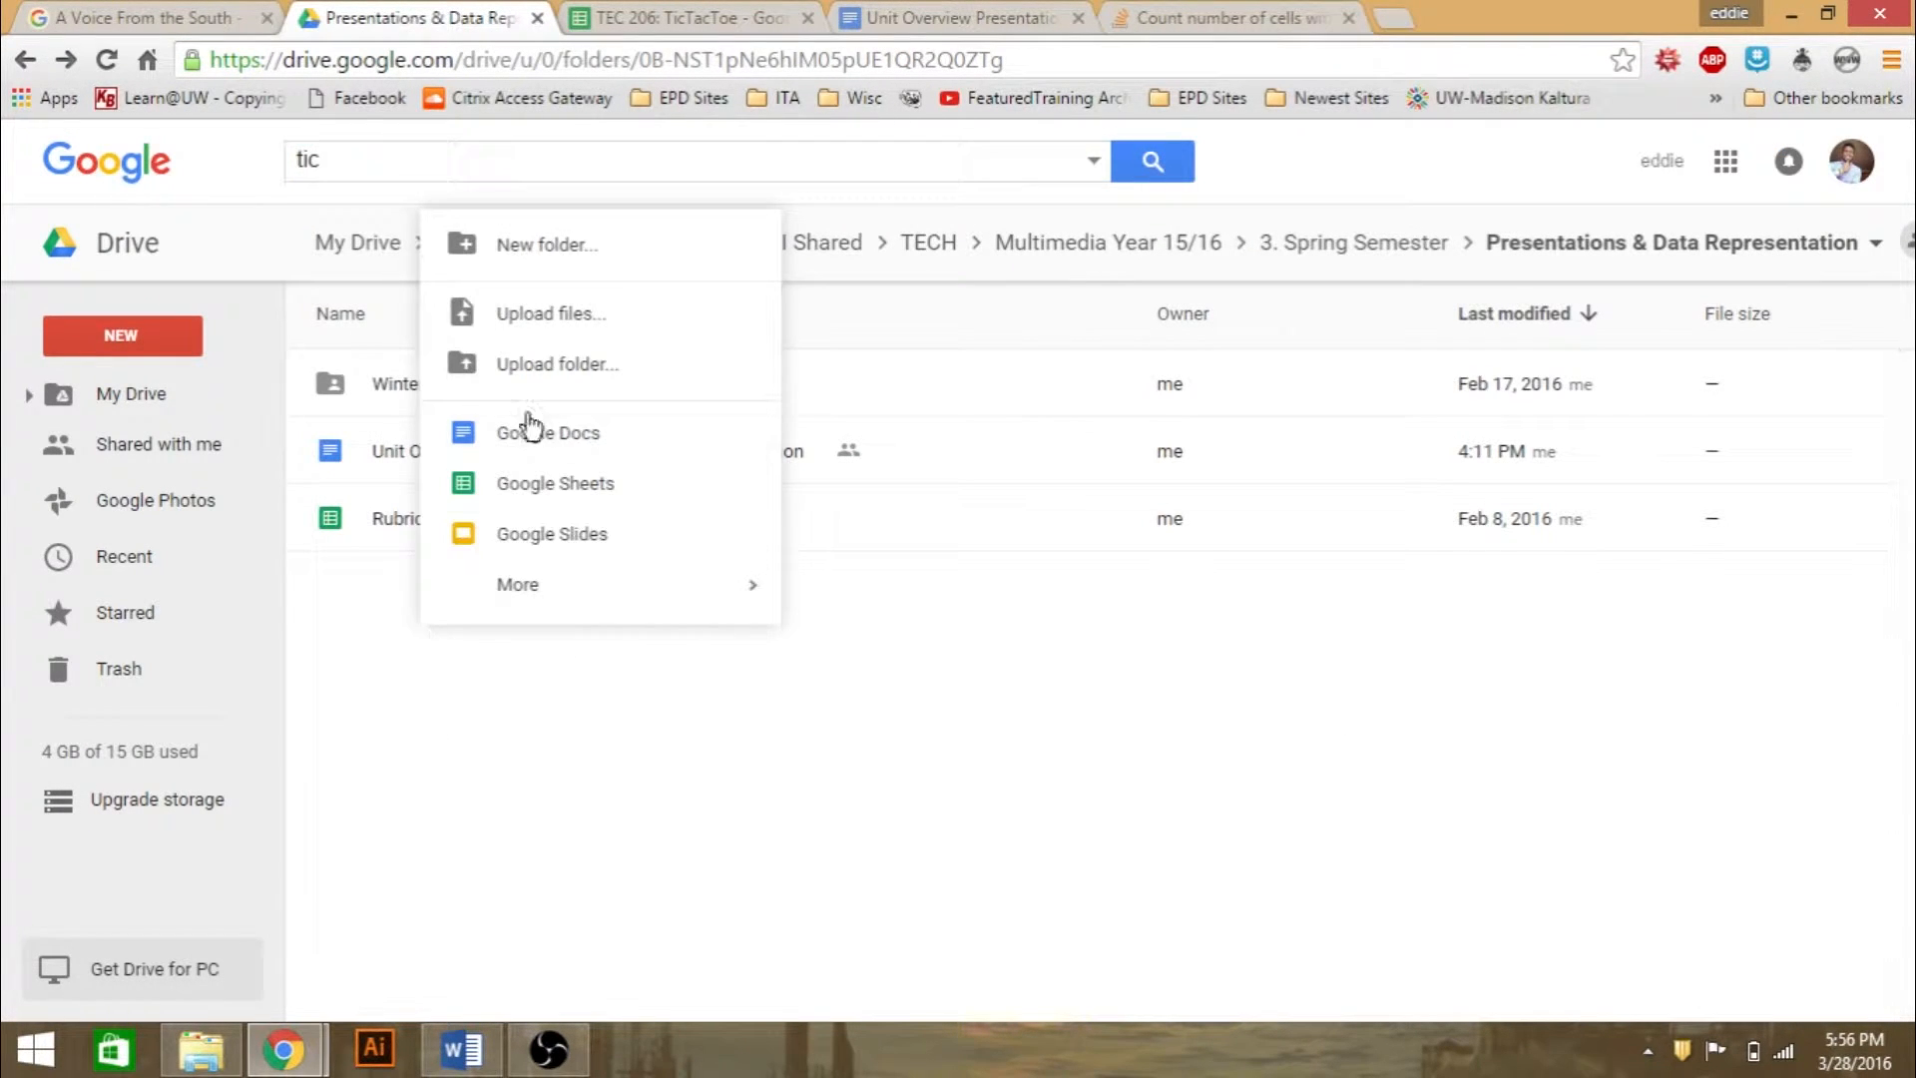
left_click(529, 483)
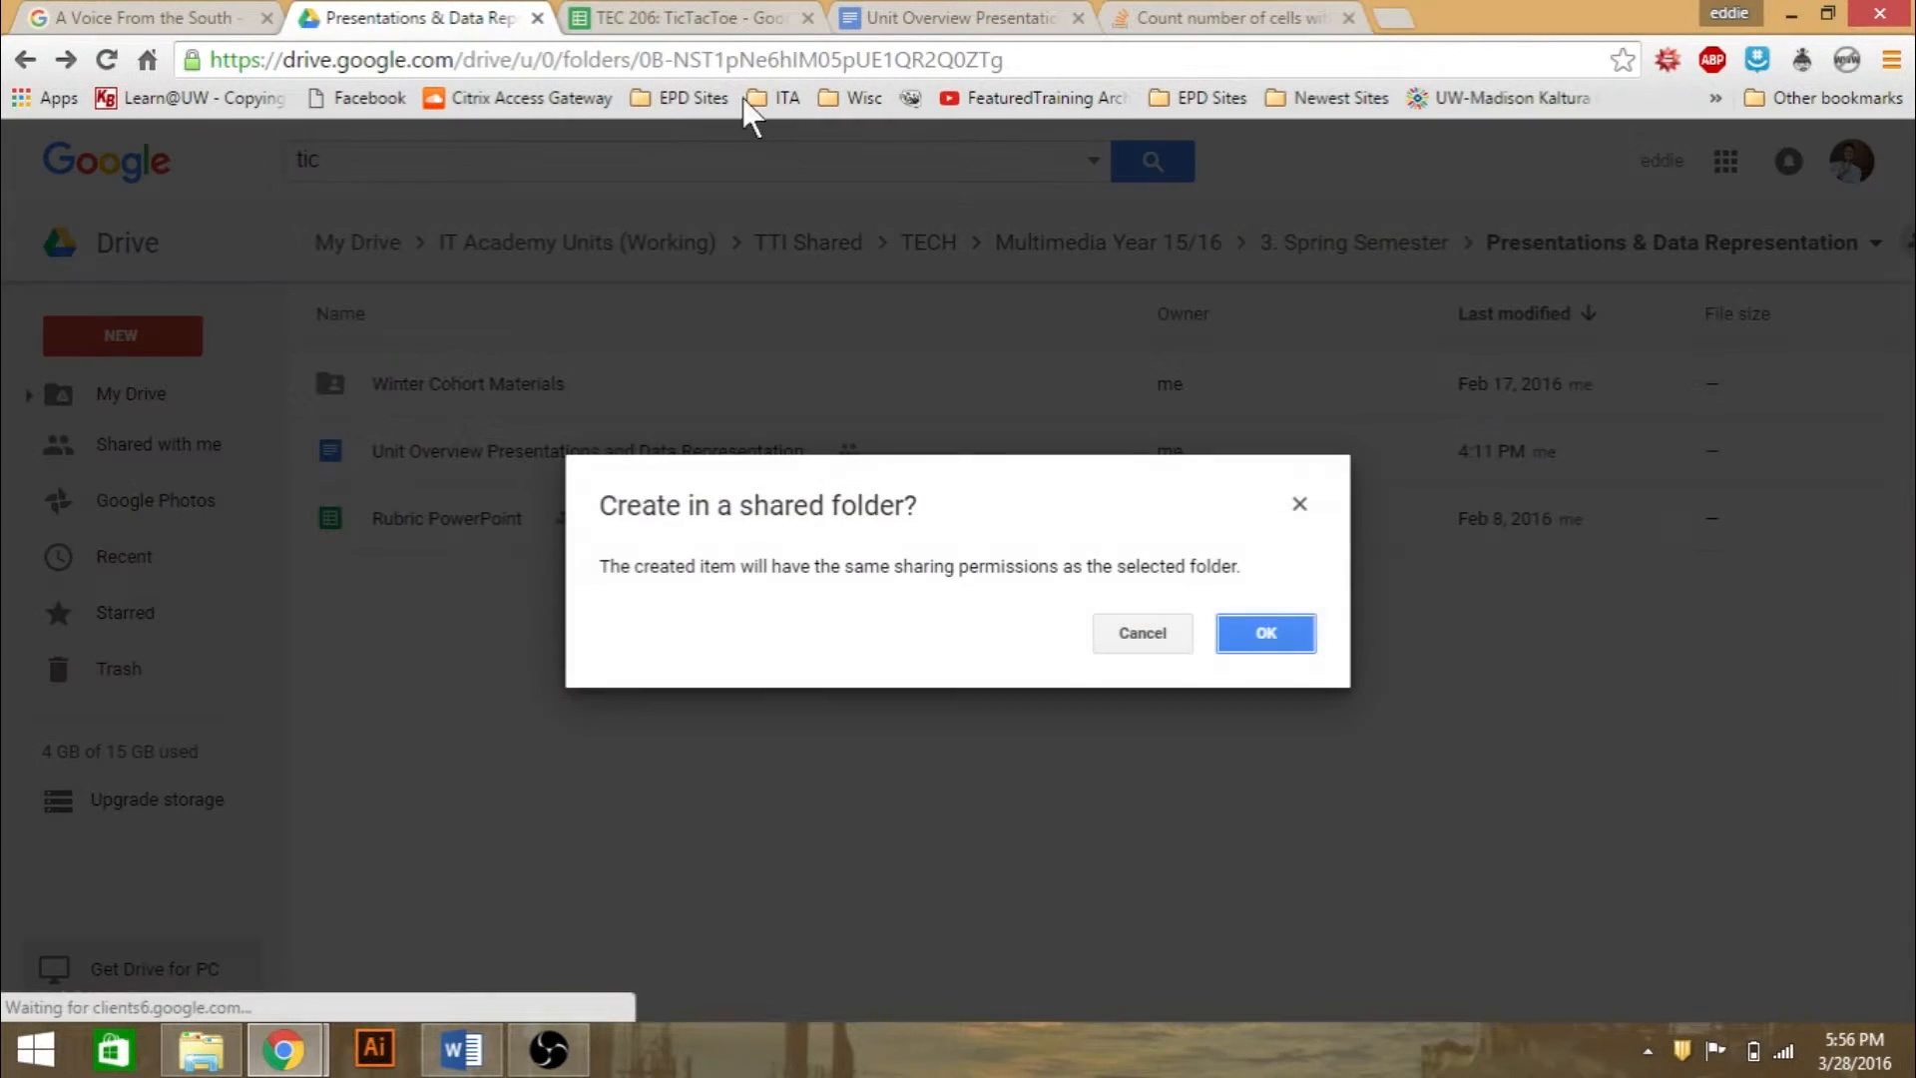
left_click(1272, 644)
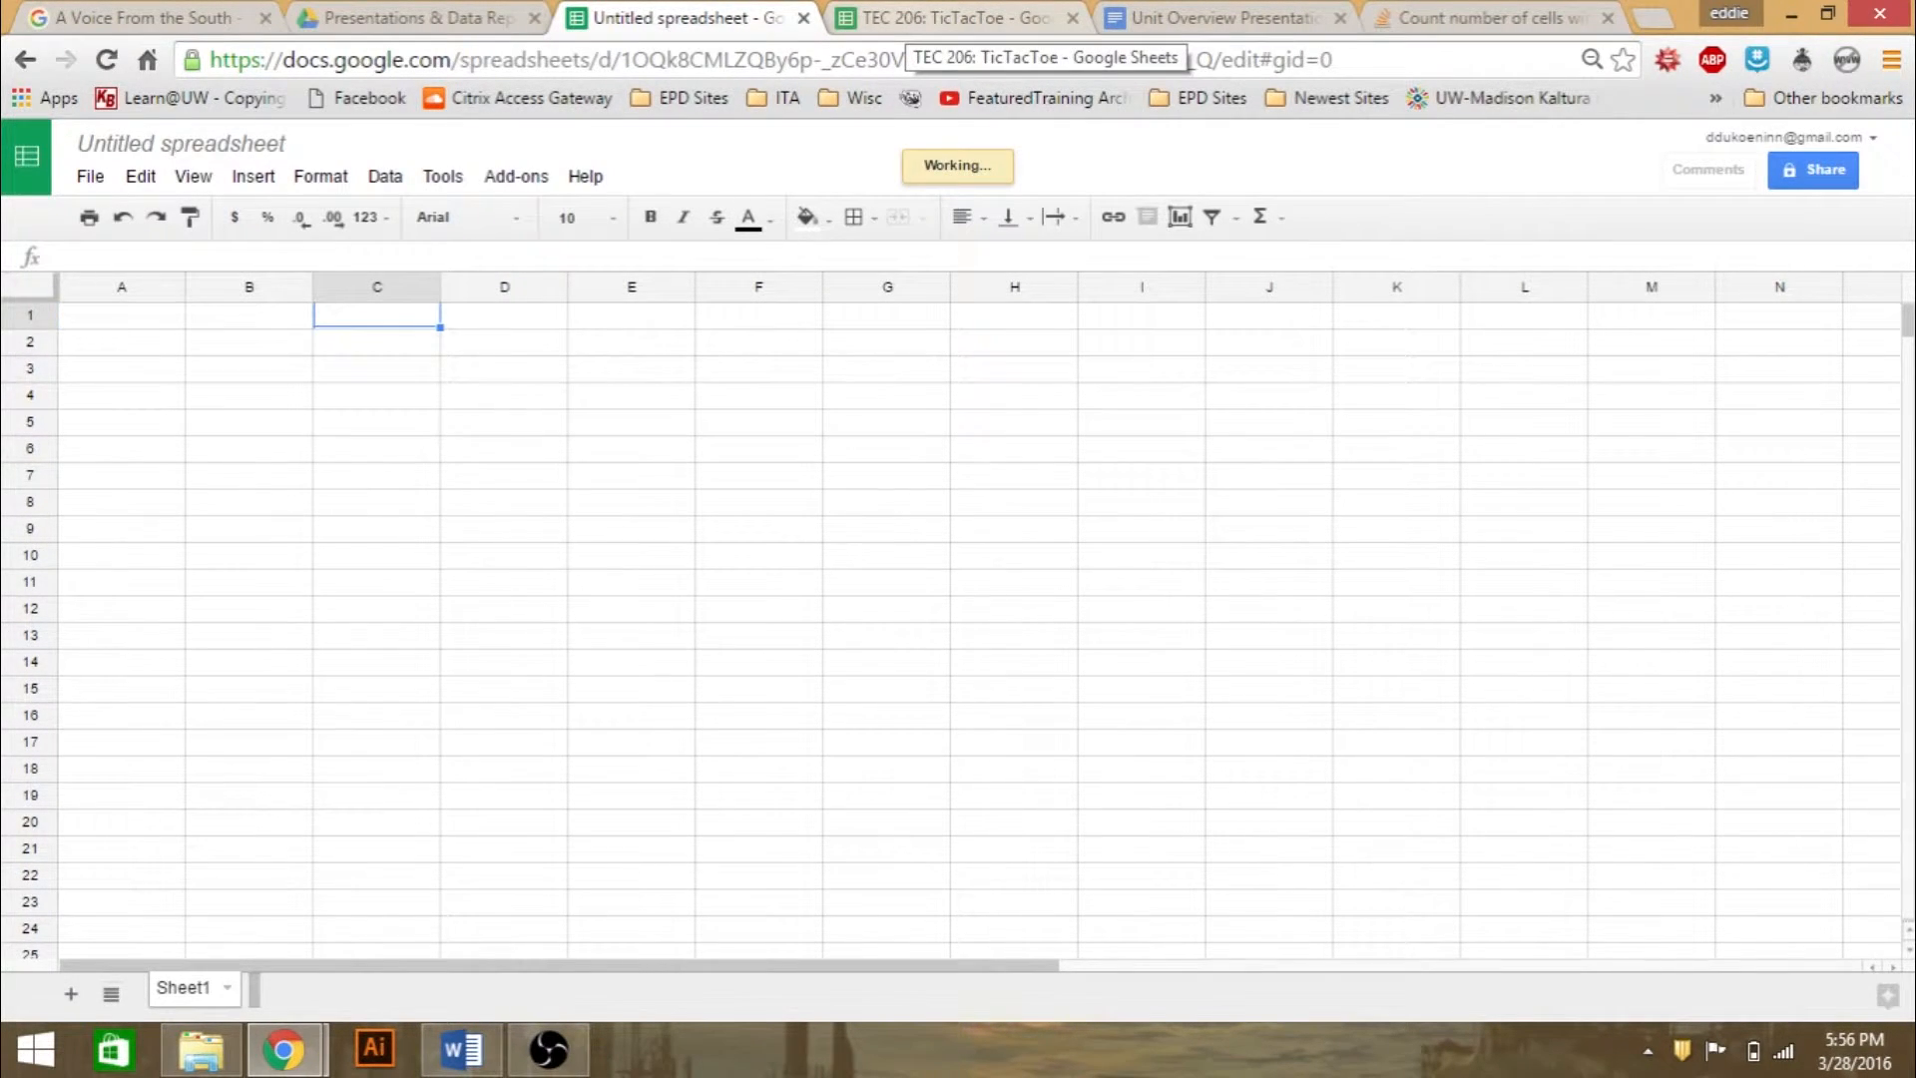
left_click(908, 20)
left_click(723, 20)
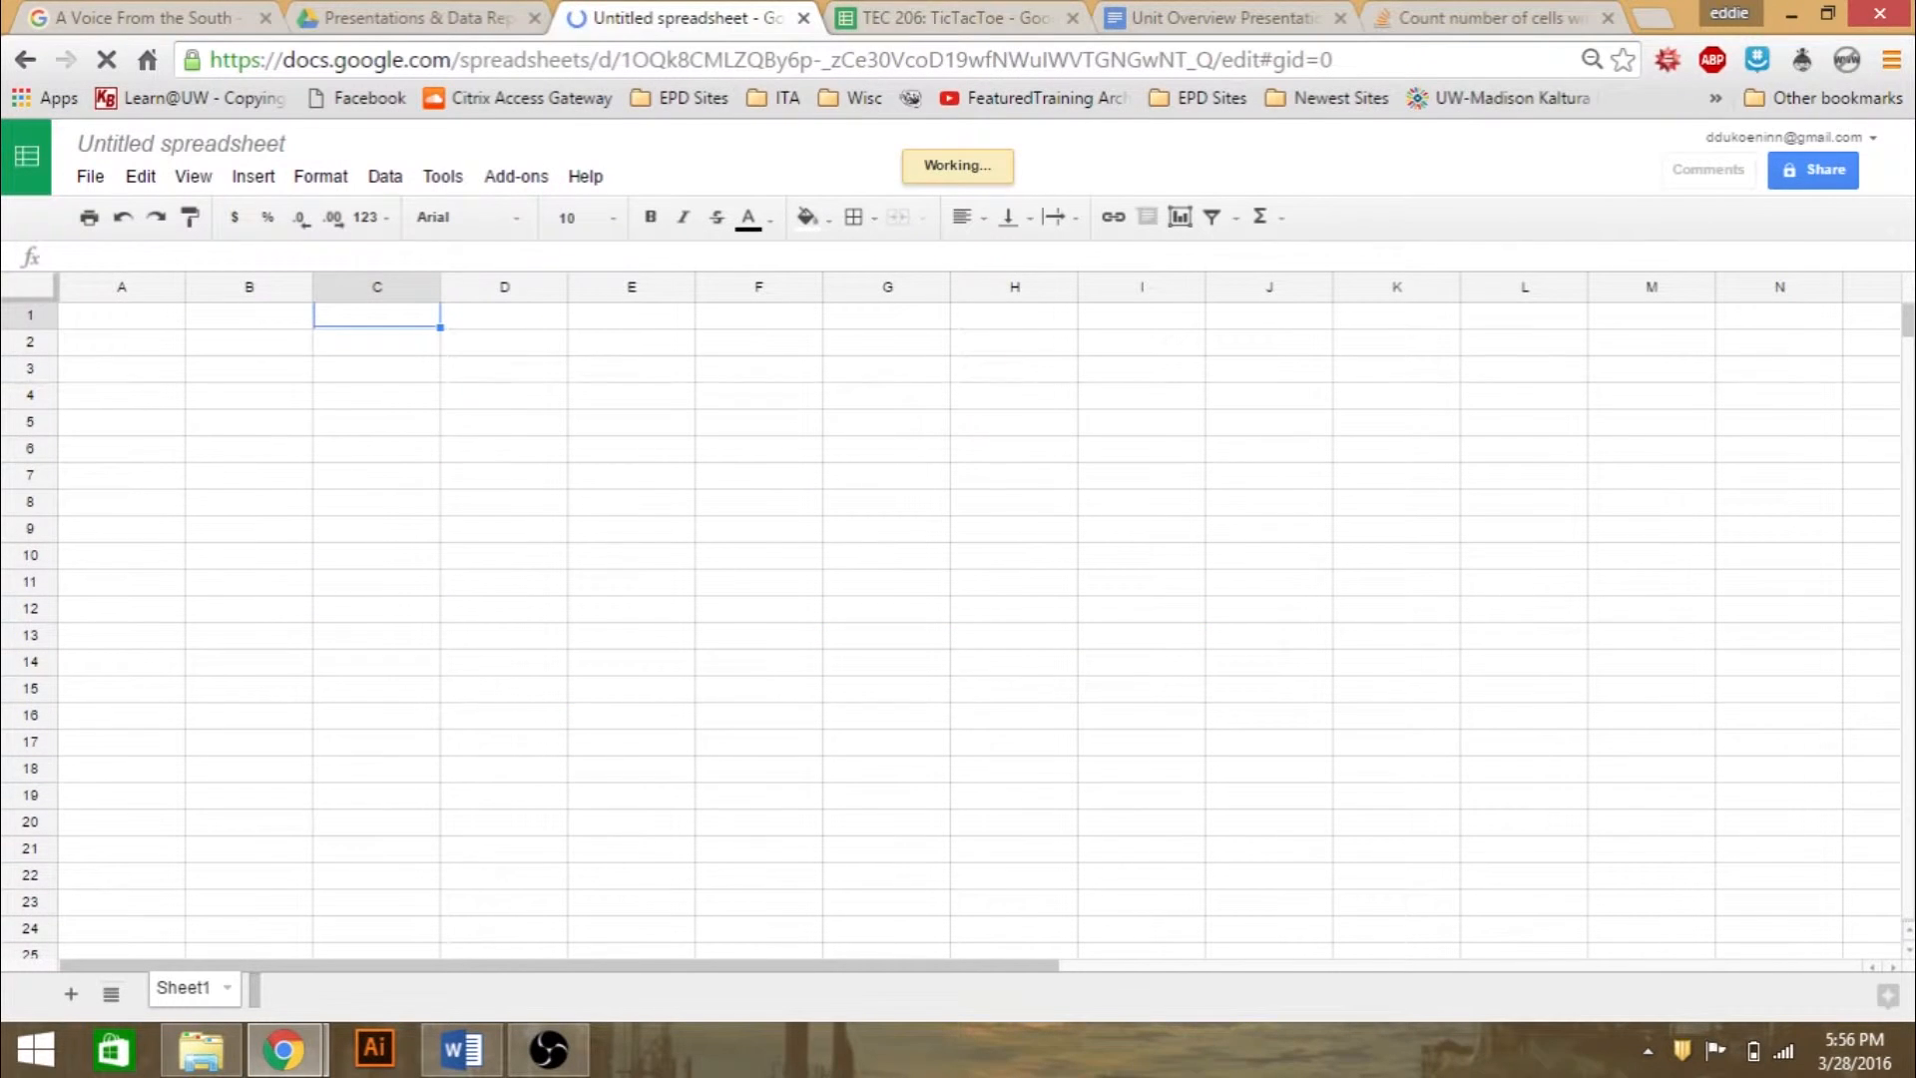
left_click(957, 20)
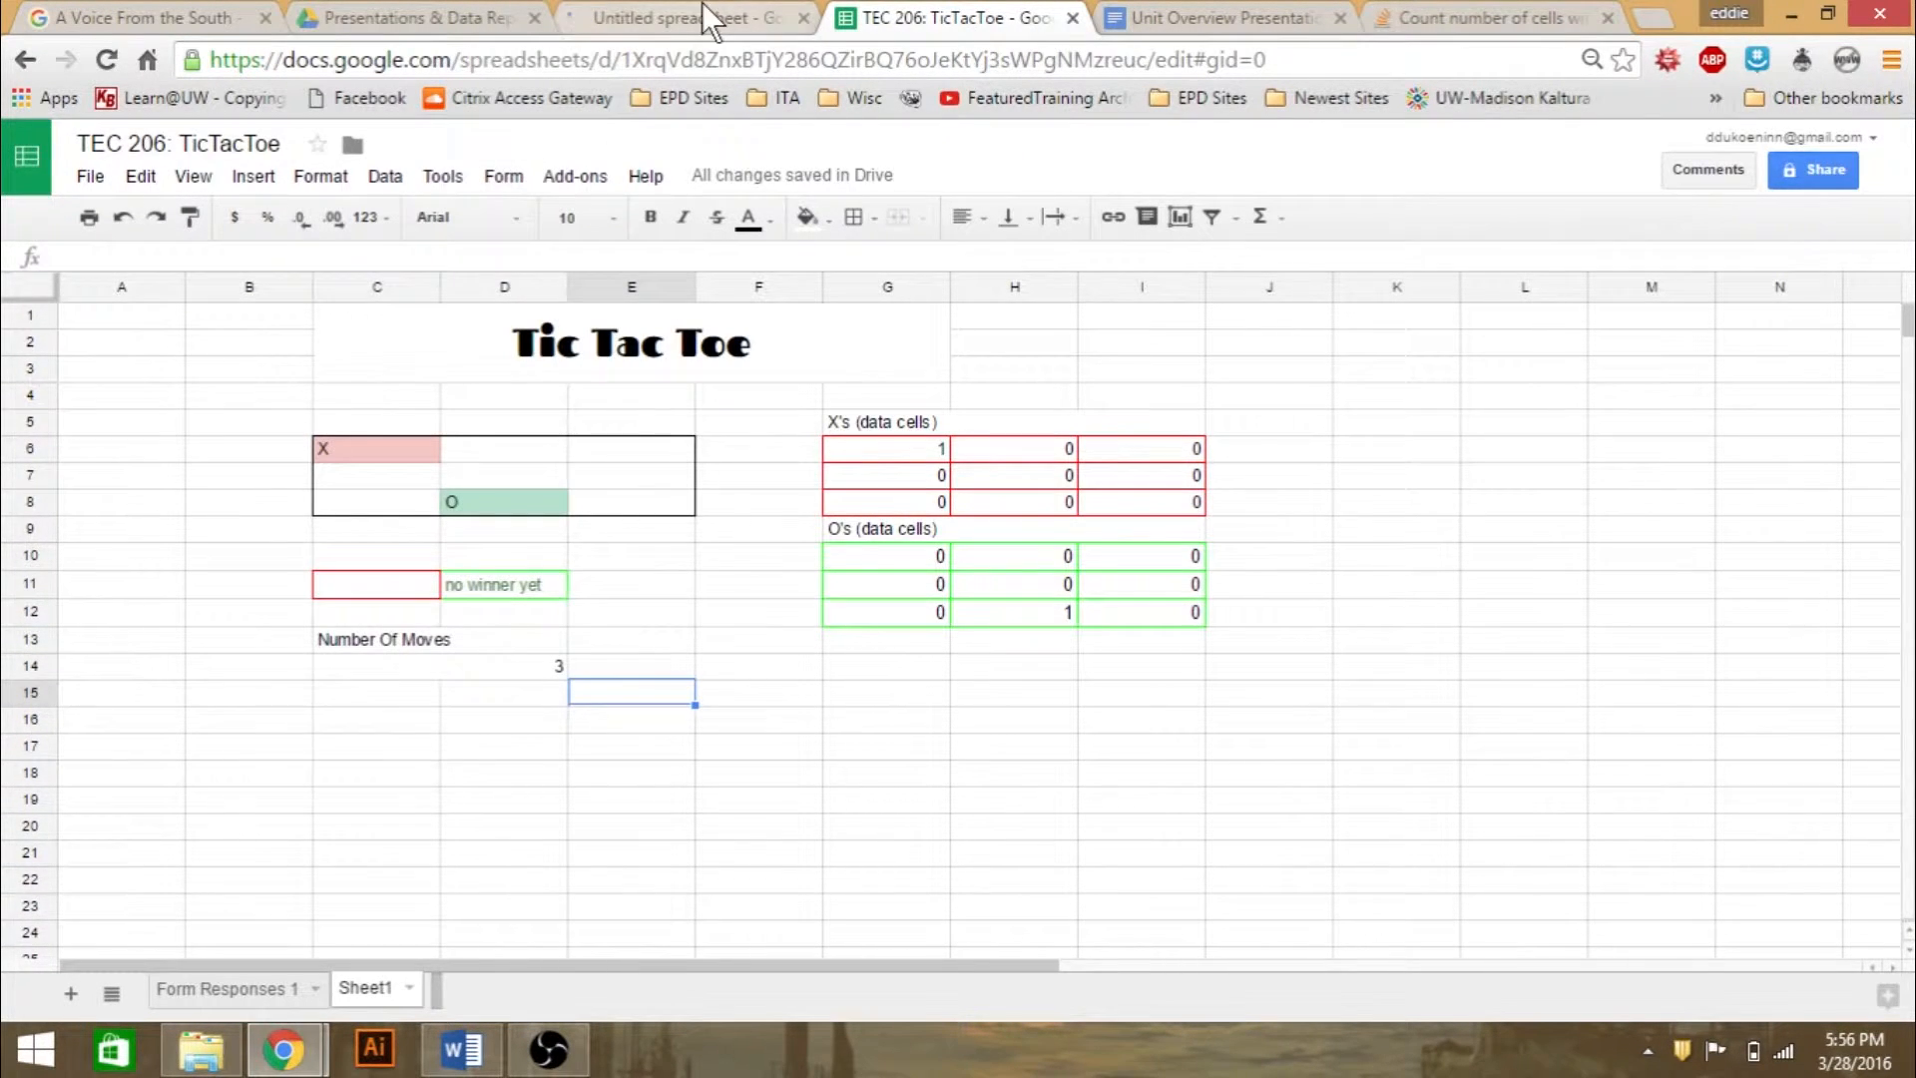
left_click(704, 6)
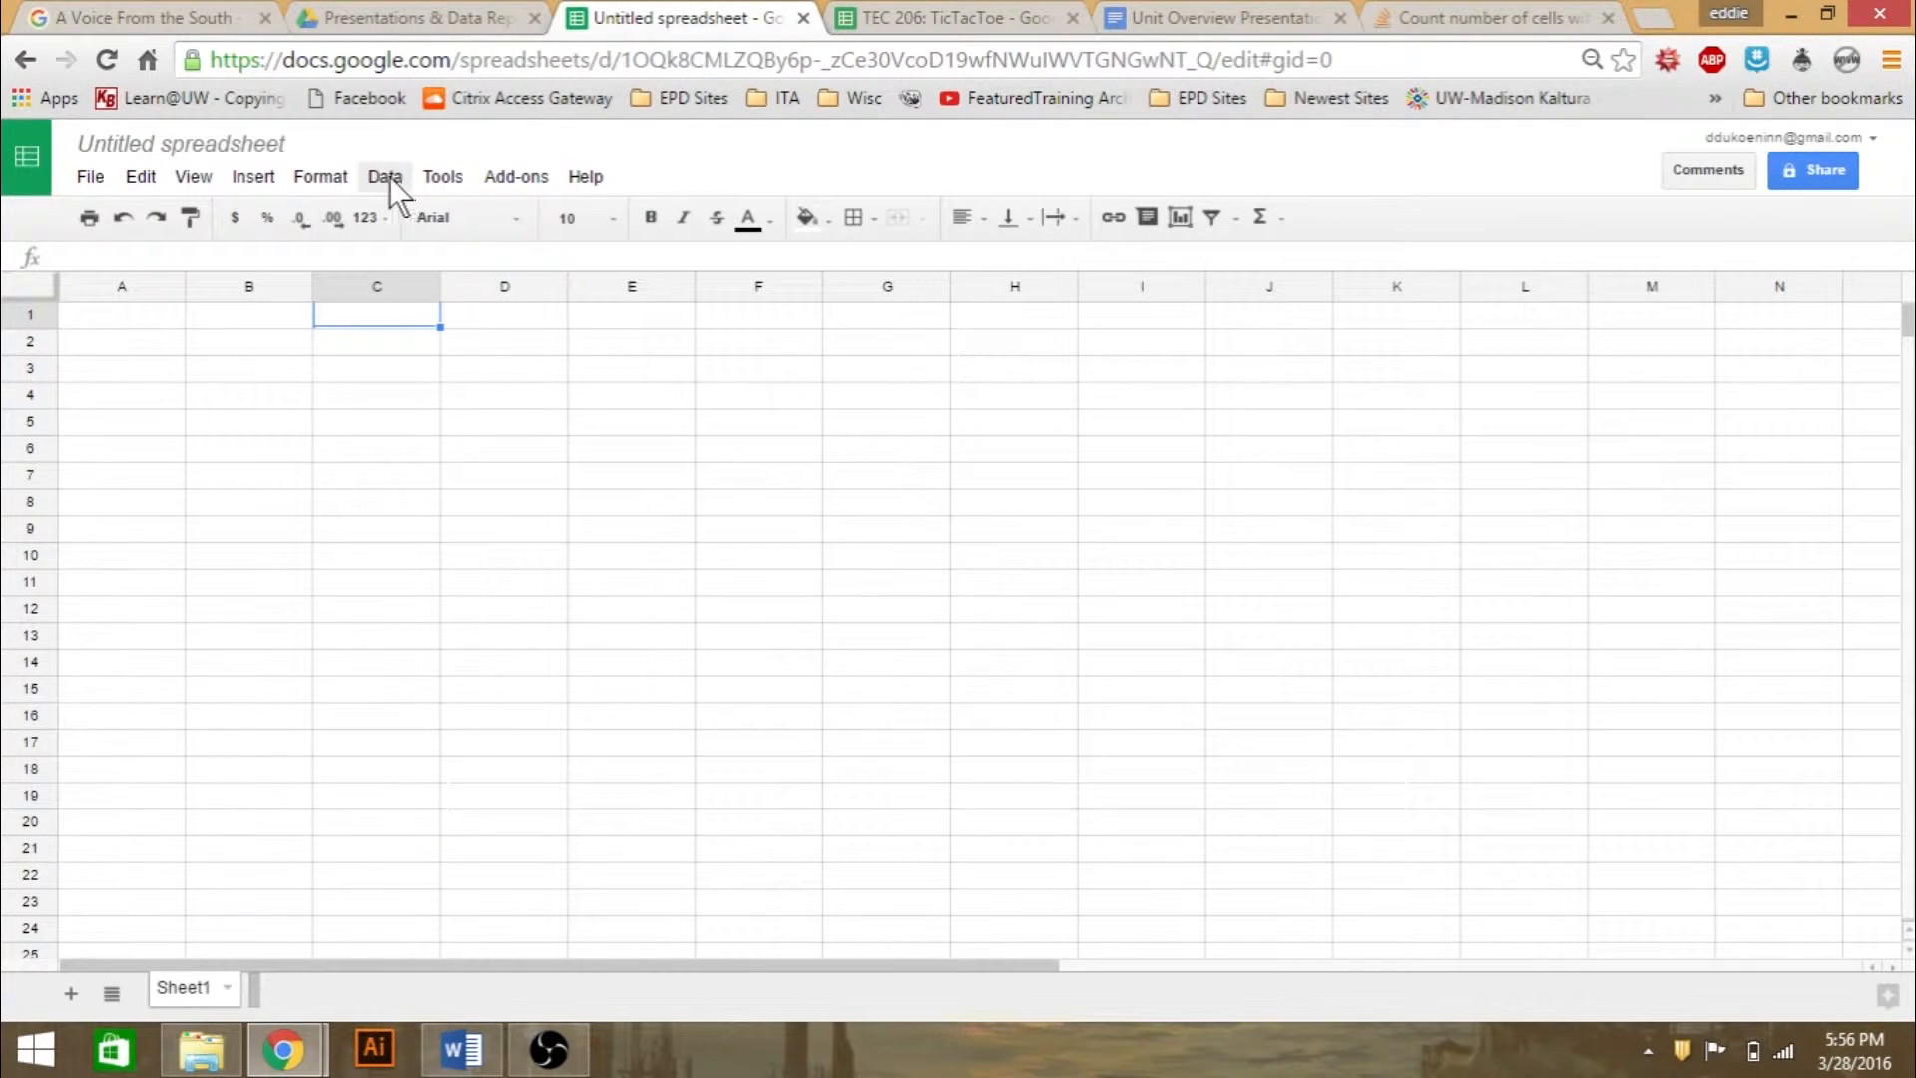
- Create a form from the untitled spreadsheet and set its first question to "How Old Are You?"
left_click(459, 184)
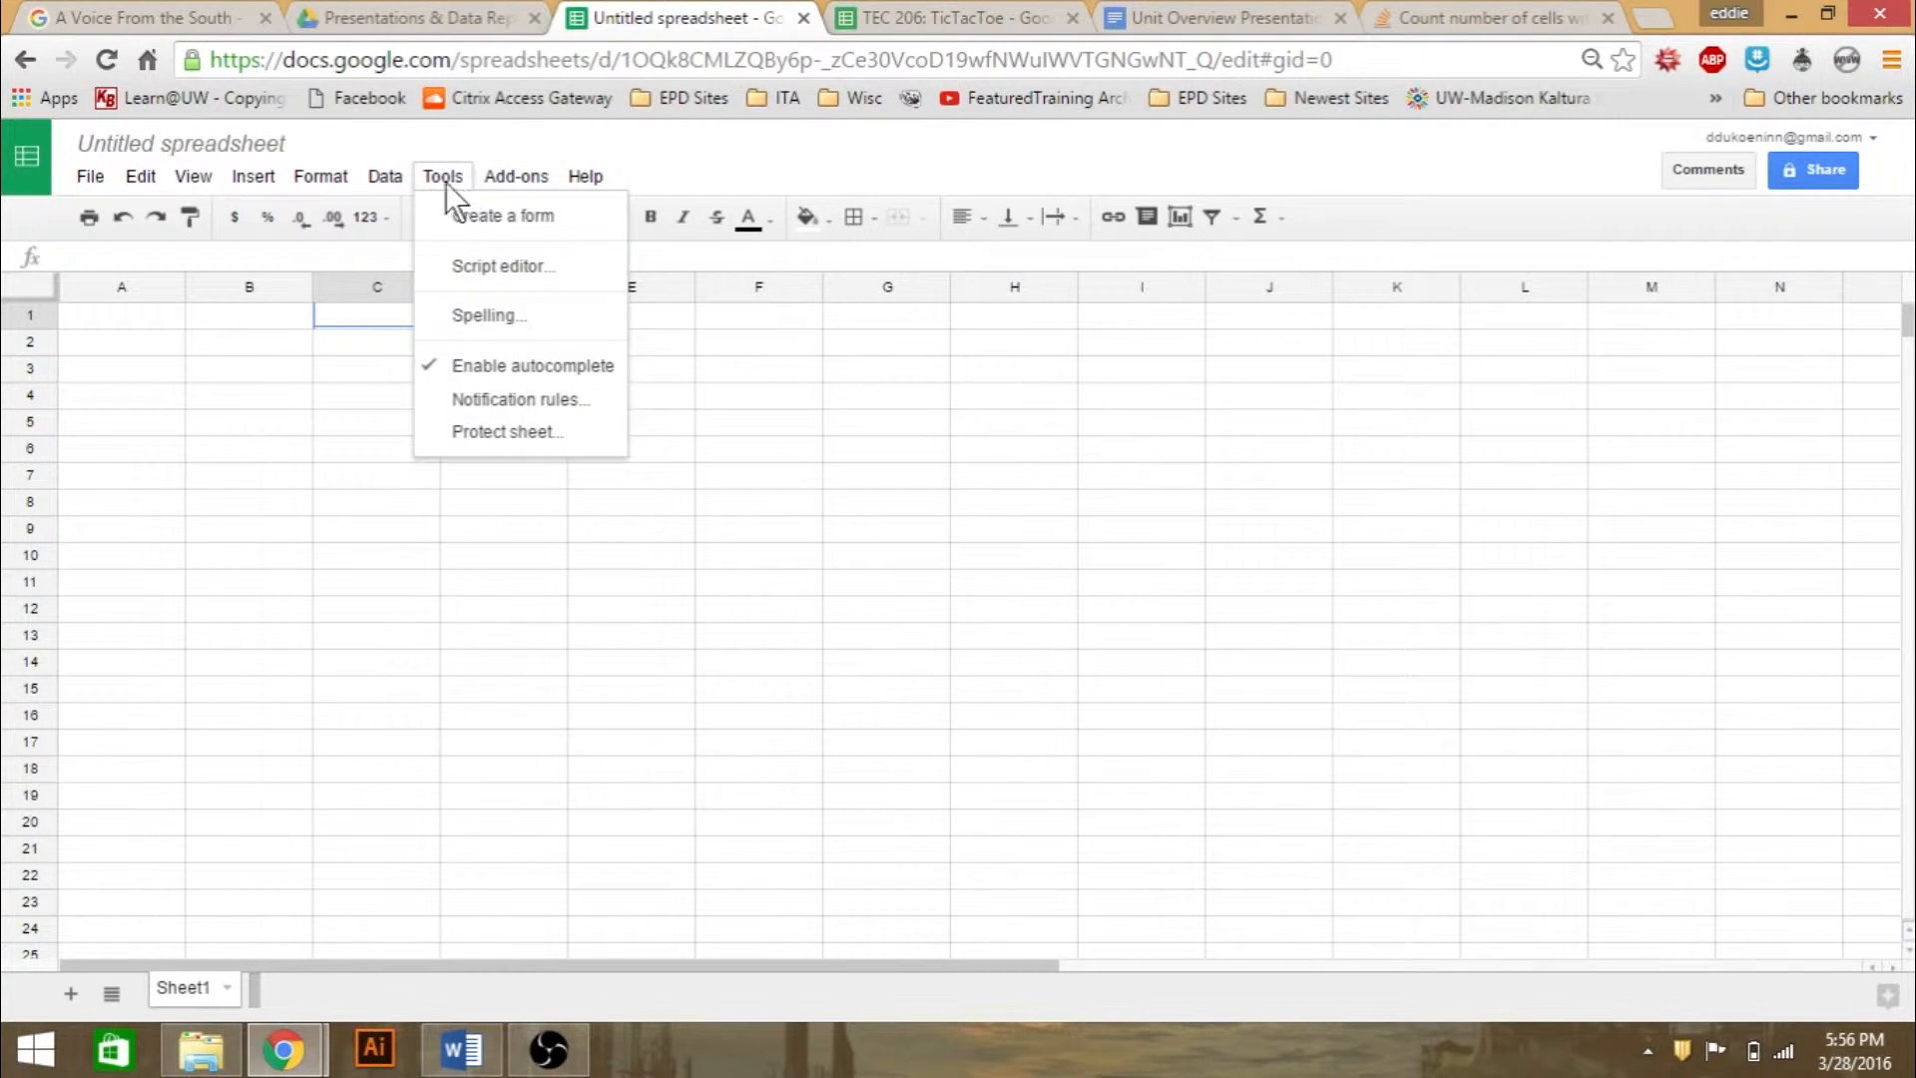
left_click(464, 217)
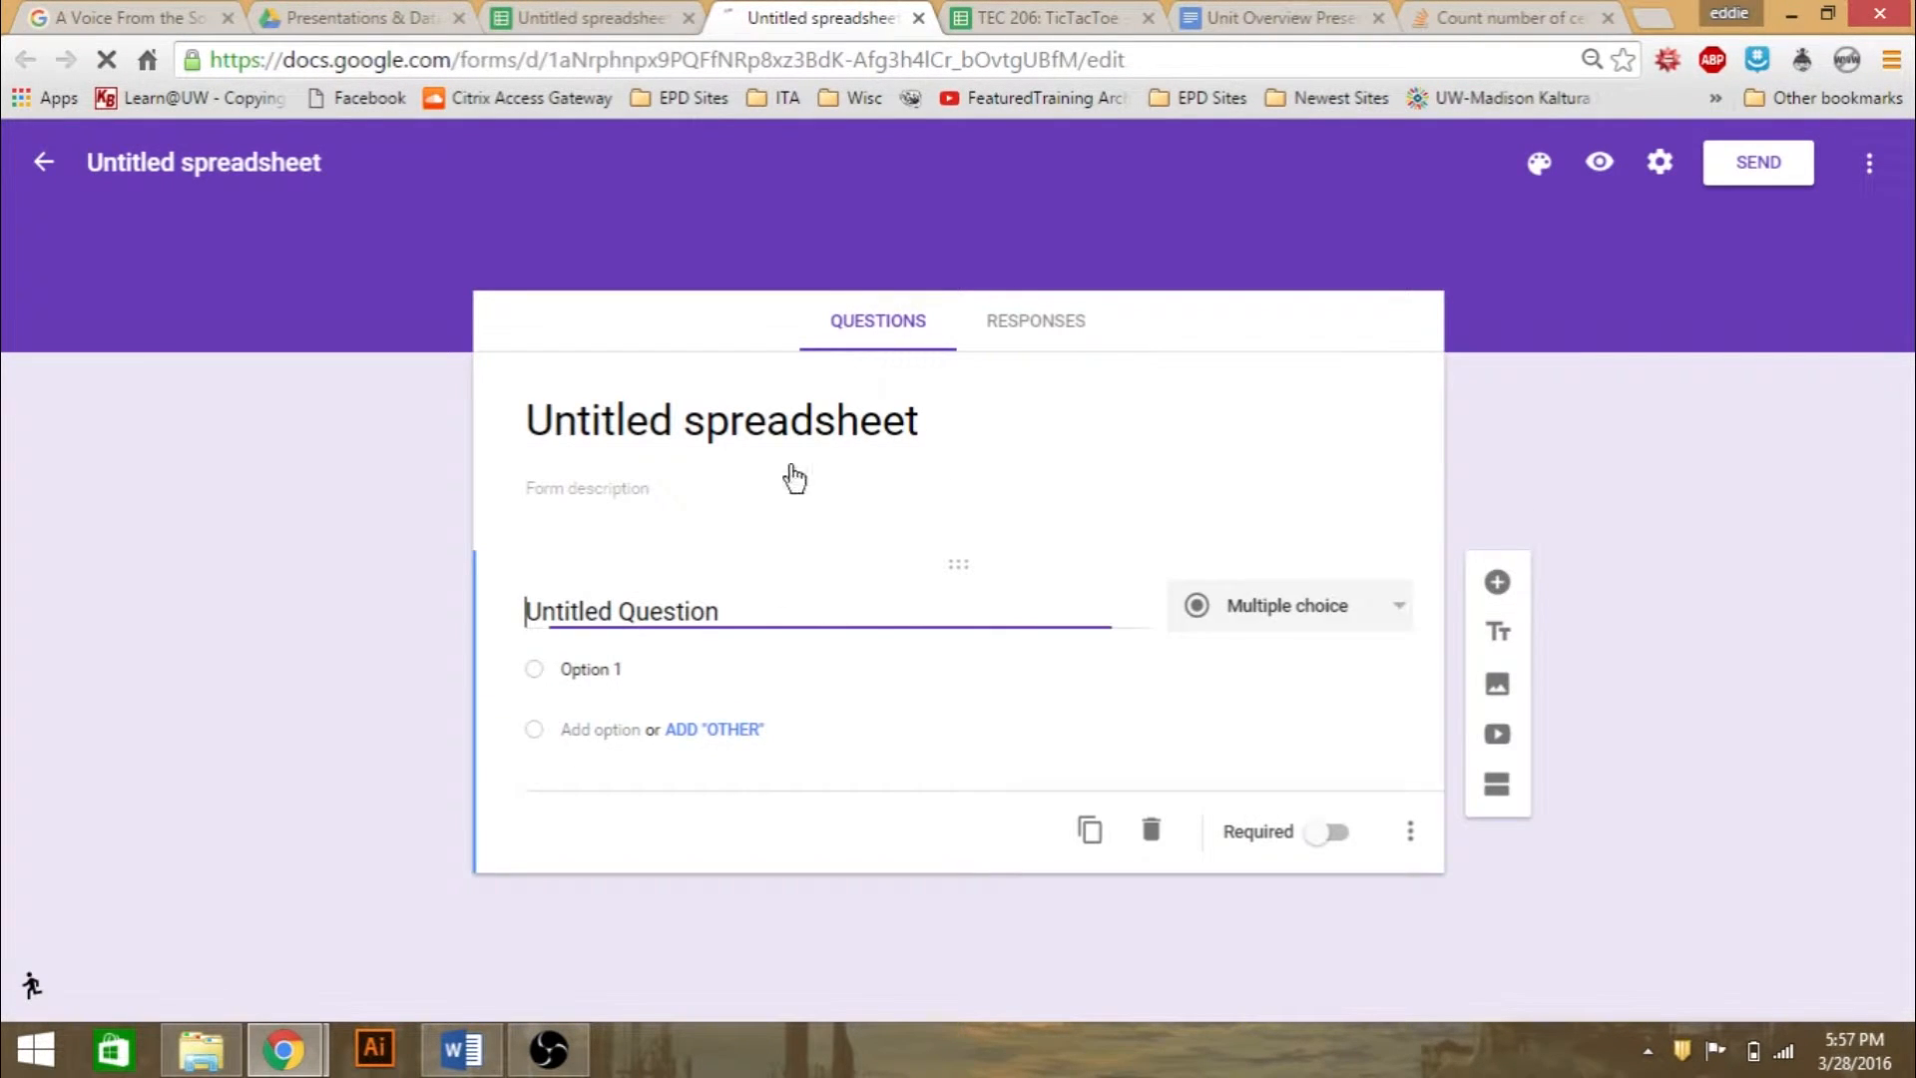
left_click(715, 614)
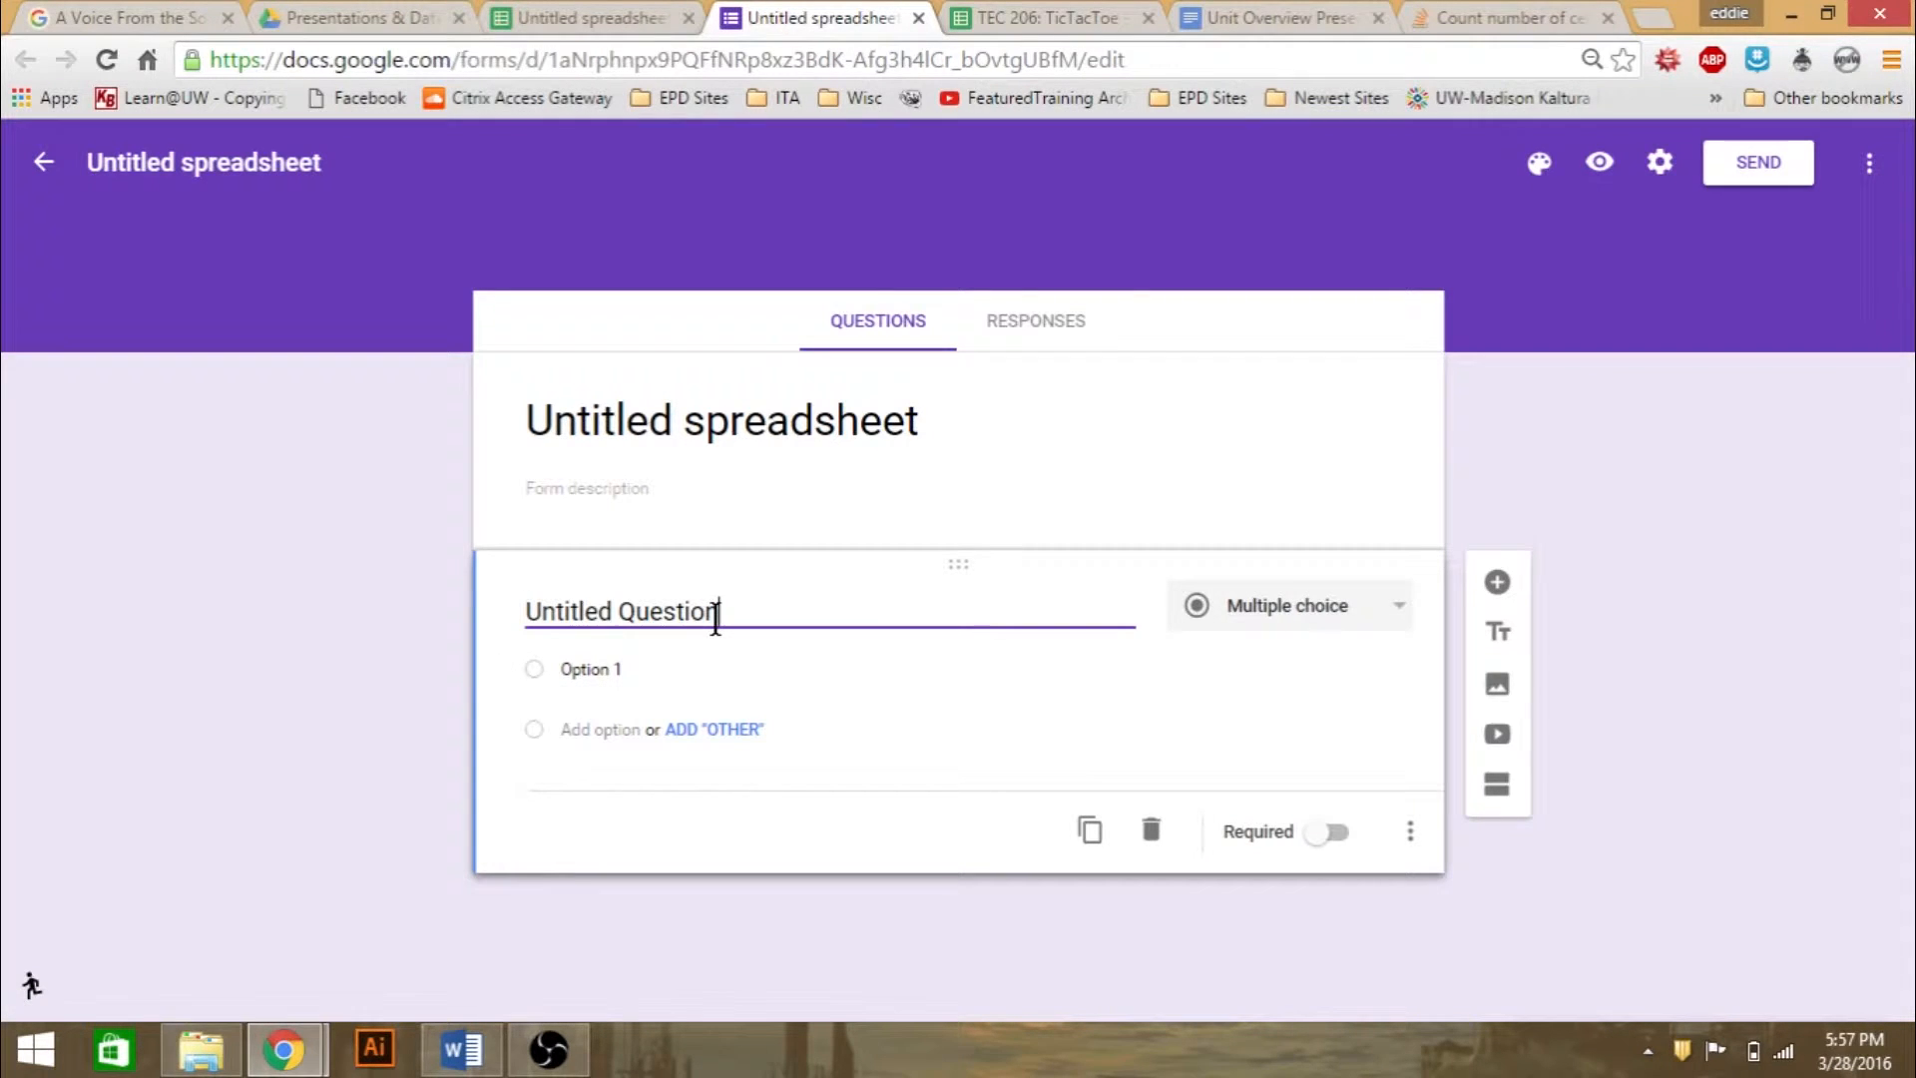
left_click_drag(715, 614, 410, 619)
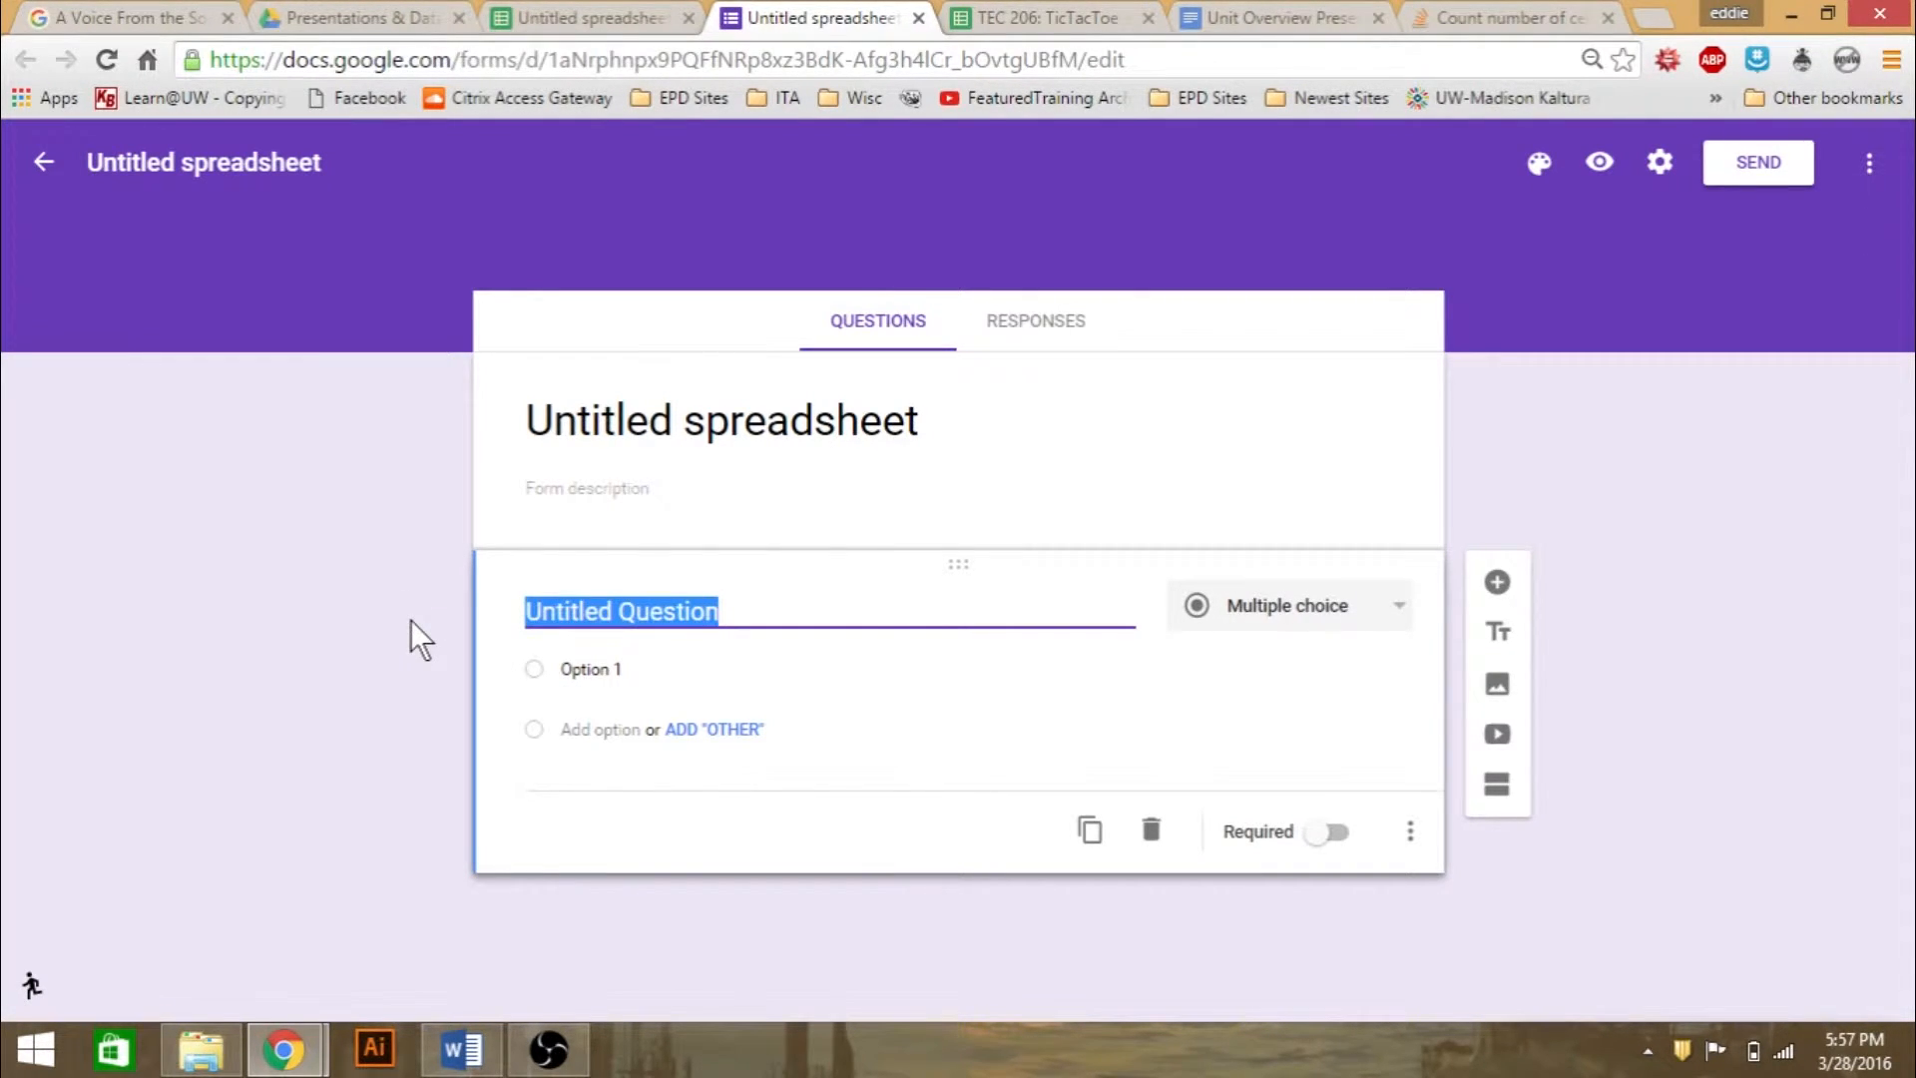
type("How Old Are You?")
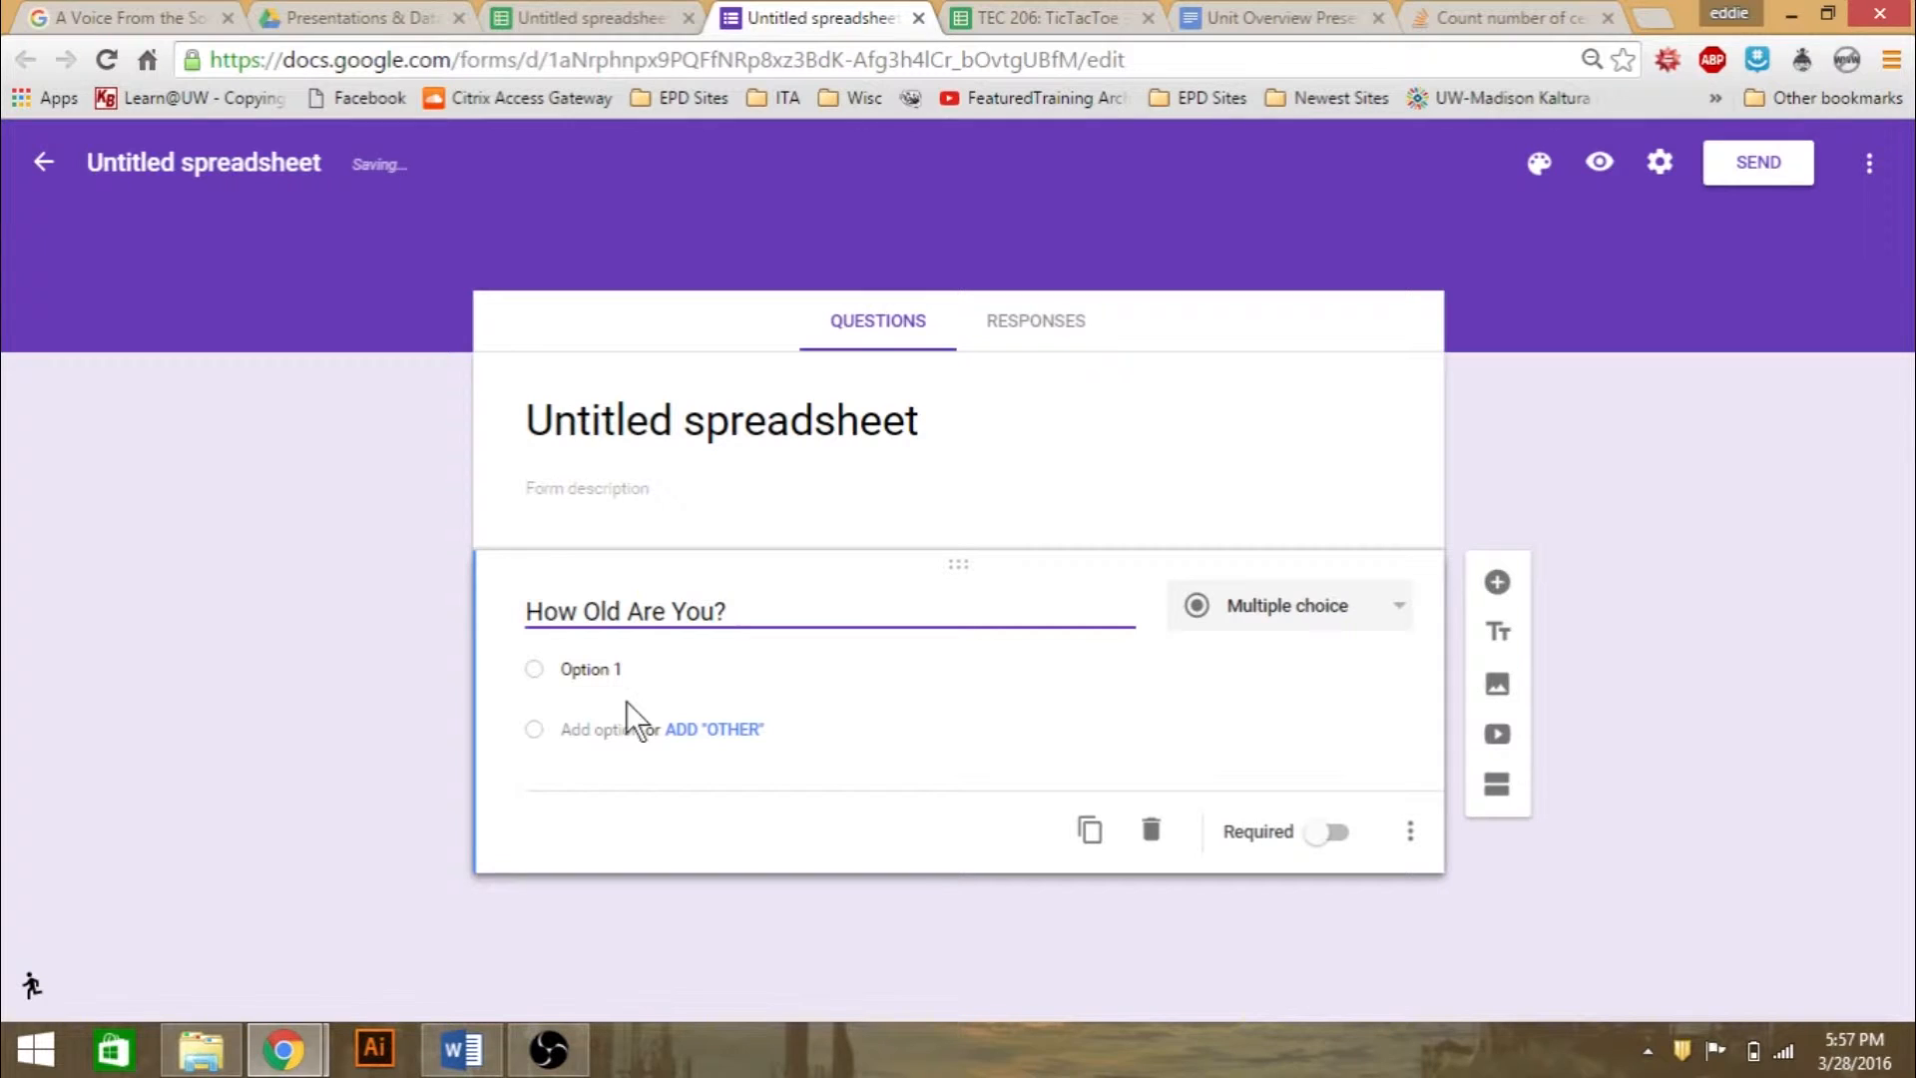
- Change the "How Old Are You?" question to a short answer and close the form editor
left_click(1366, 609)
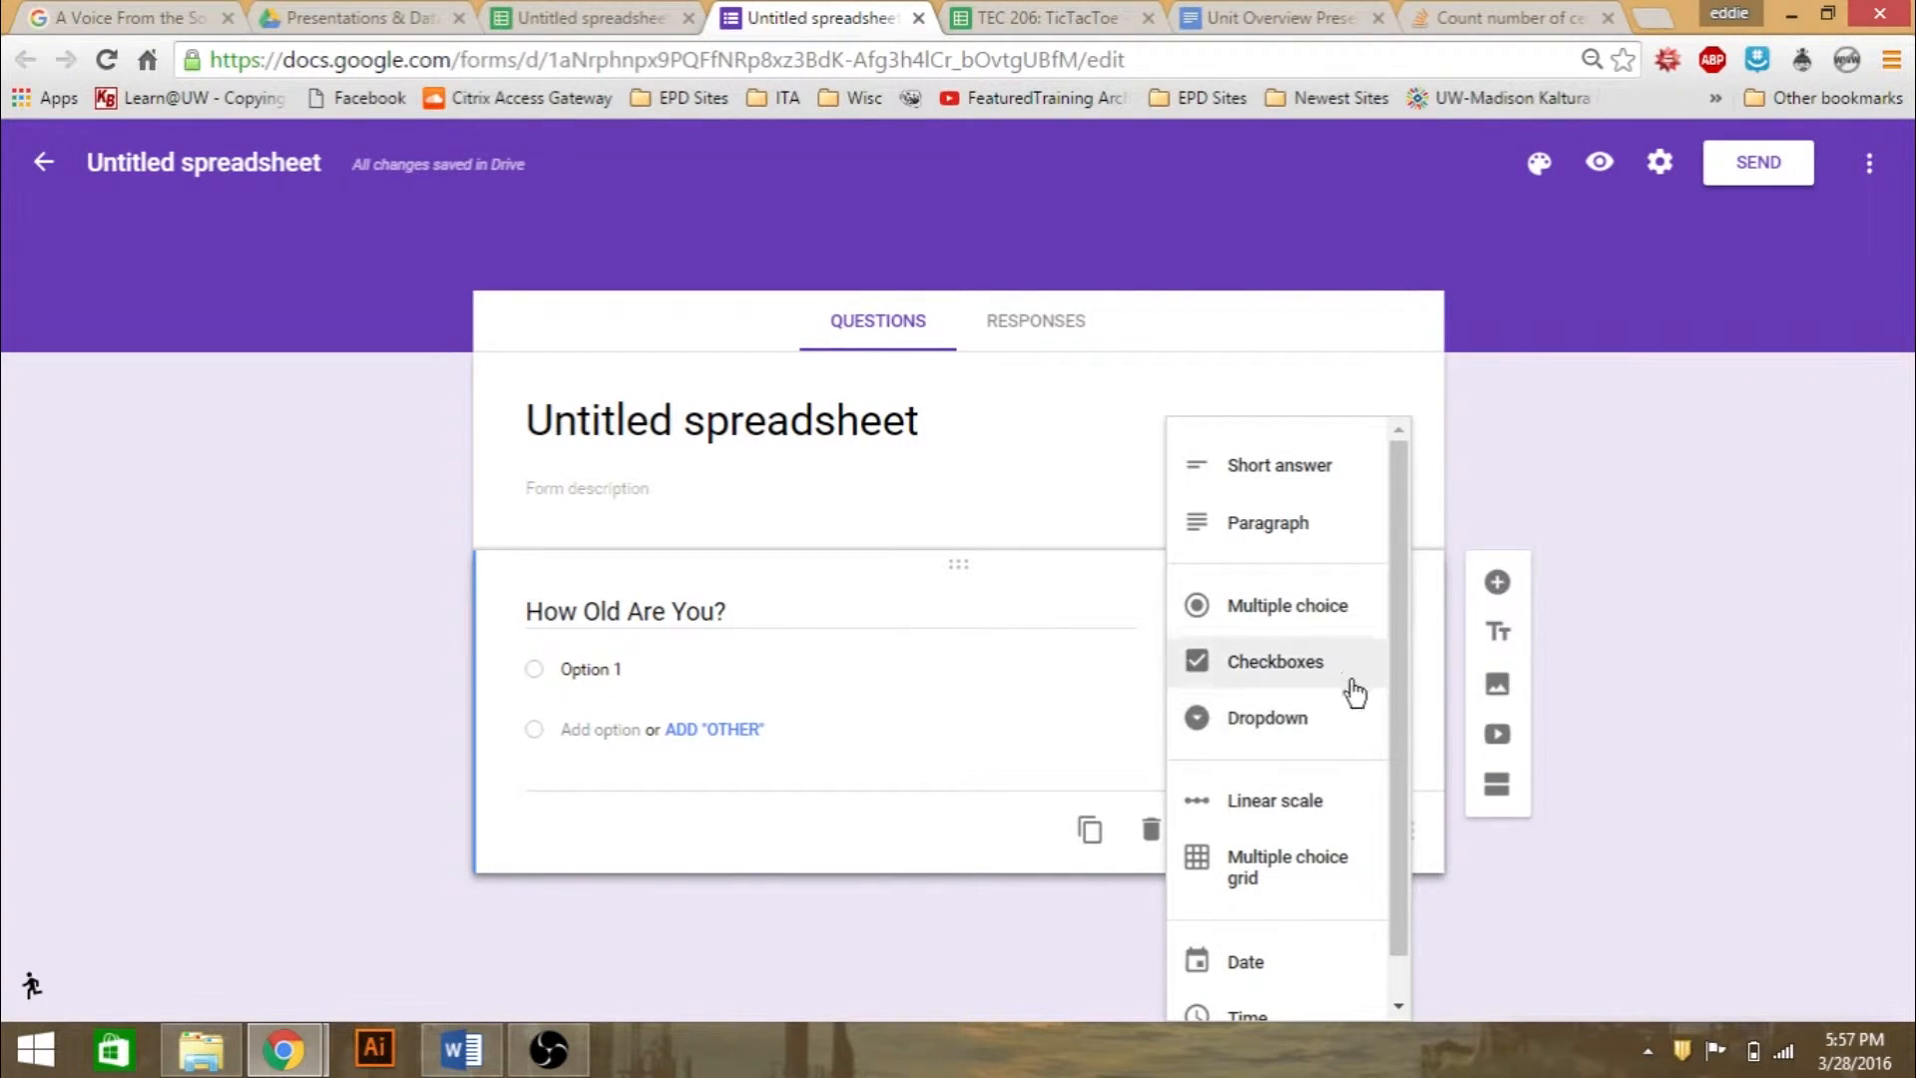
left_click(1308, 489)
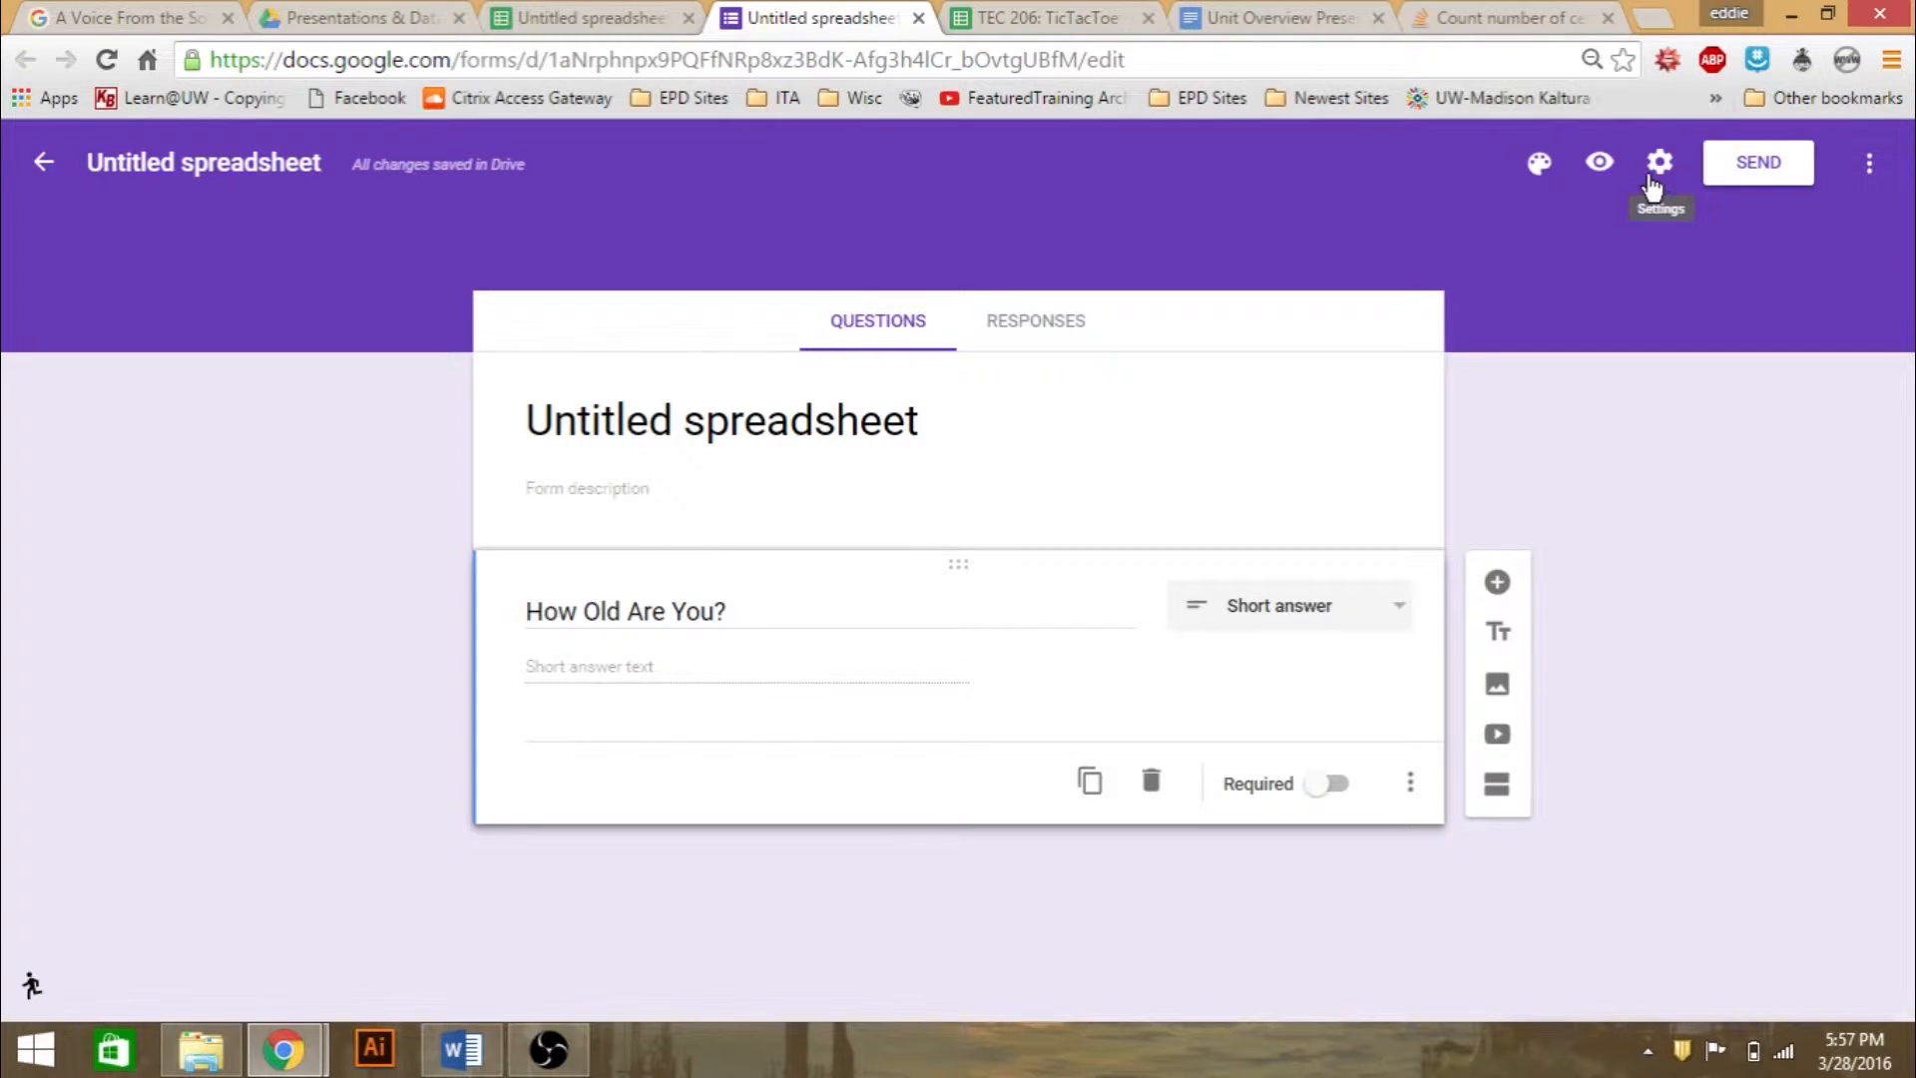
left_click(31, 172)
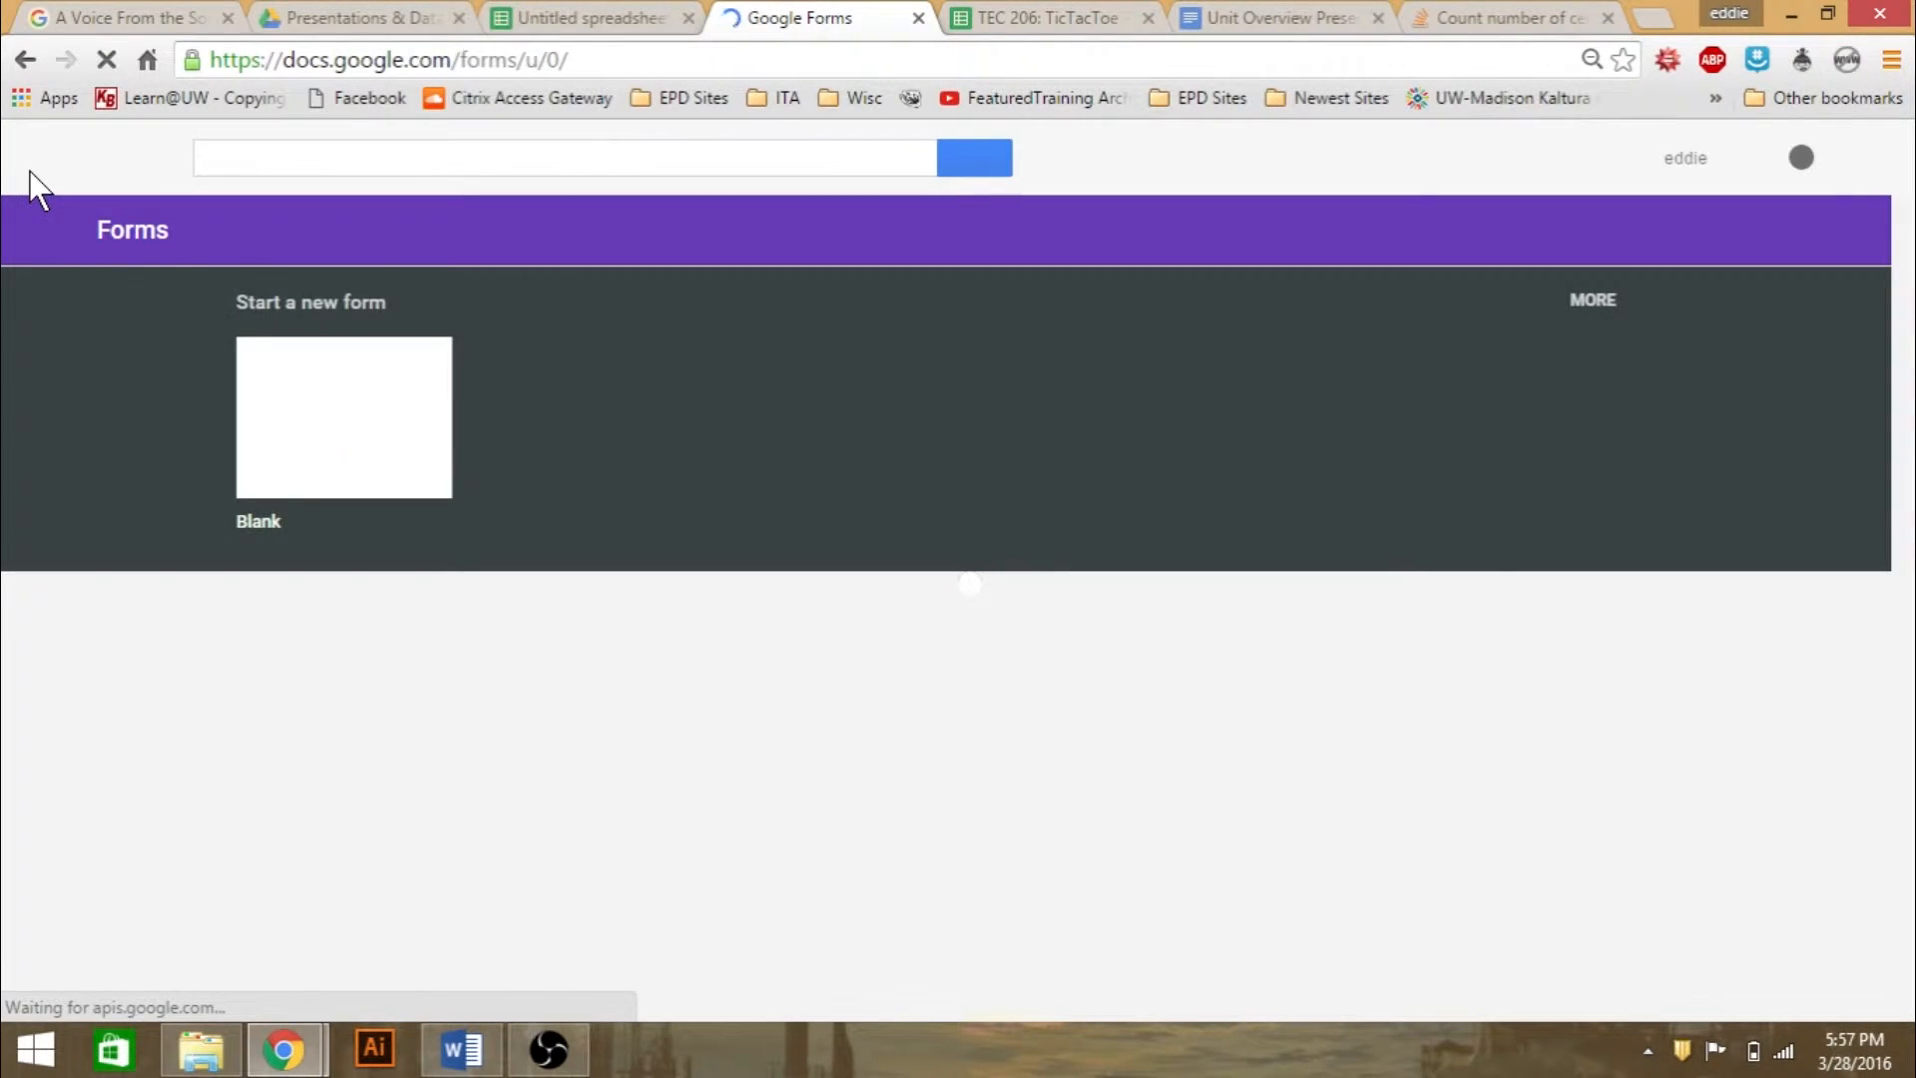
left_click(918, 17)
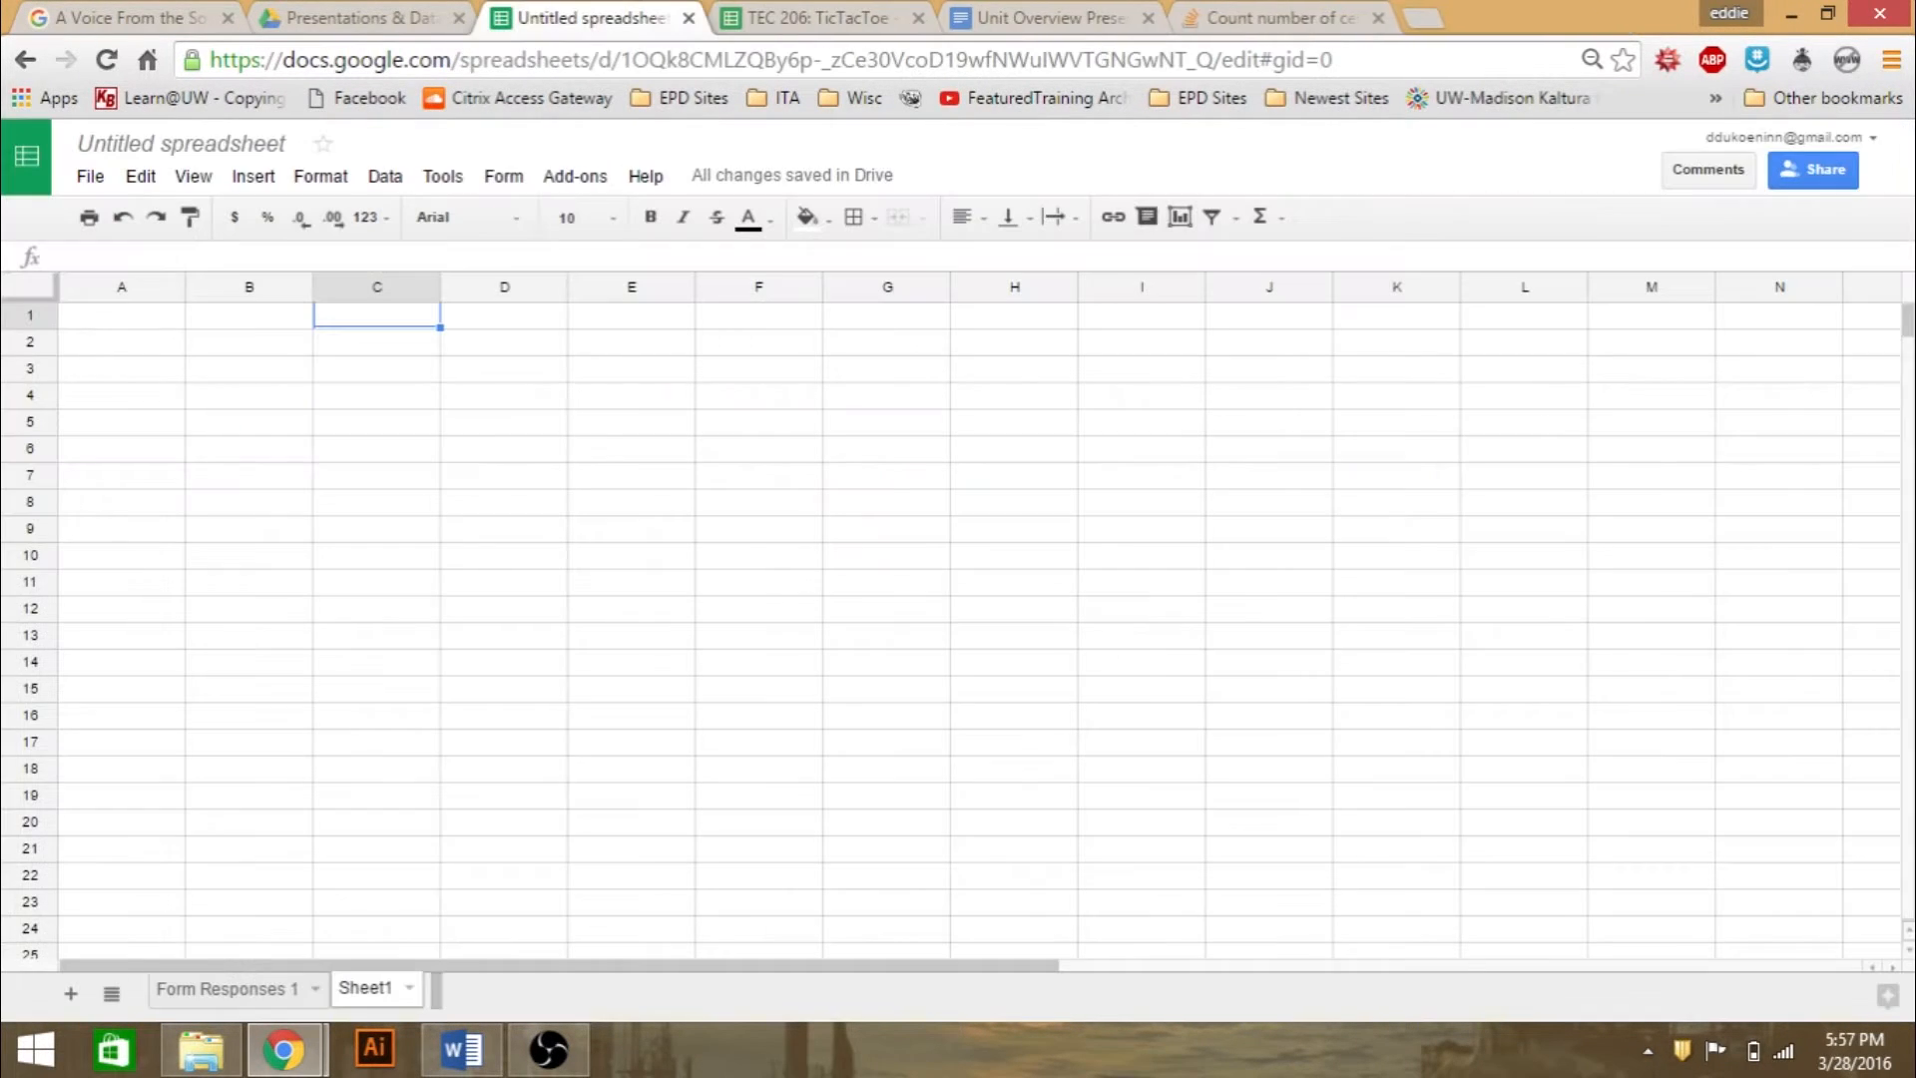
- Open the spreadsheet's live form, answer "How Old Are You?" with 22 and submit the response
left_click(506, 180)
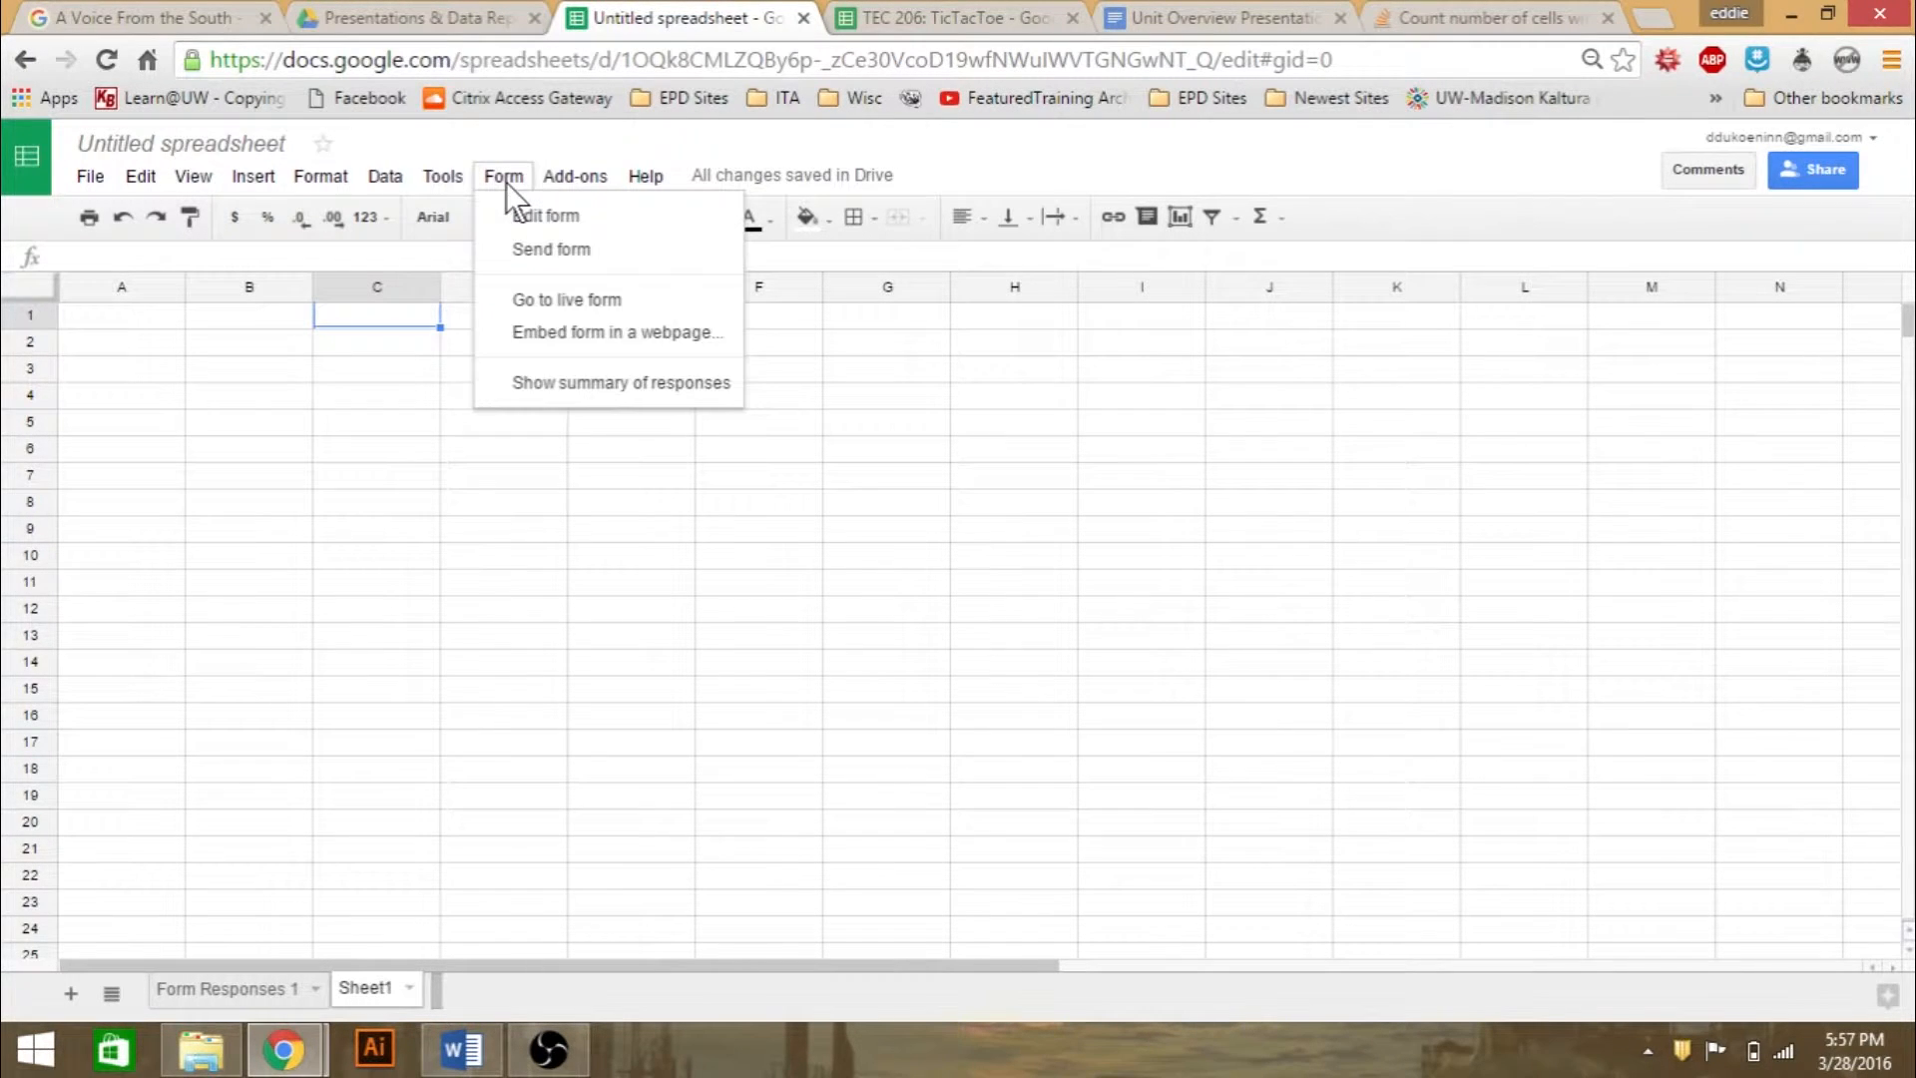
left_click(633, 302)
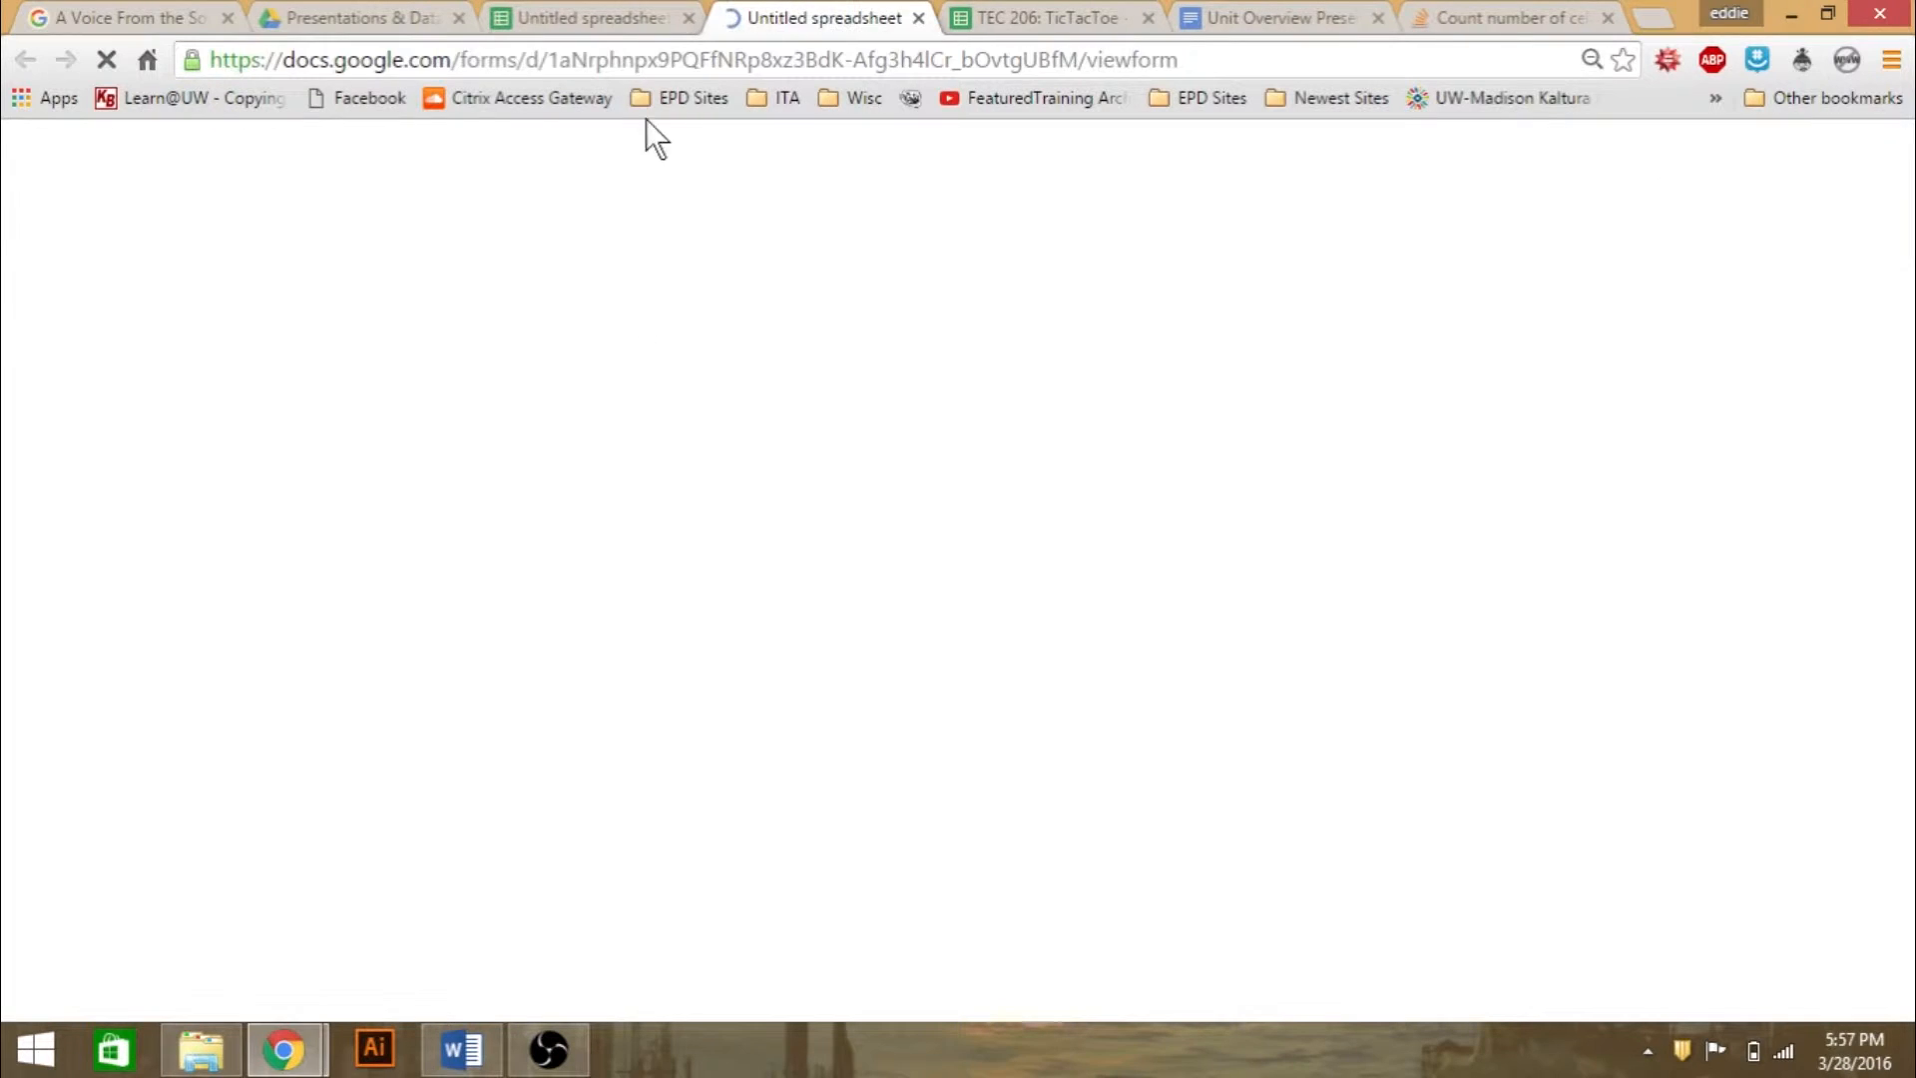
left_click(751, 577)
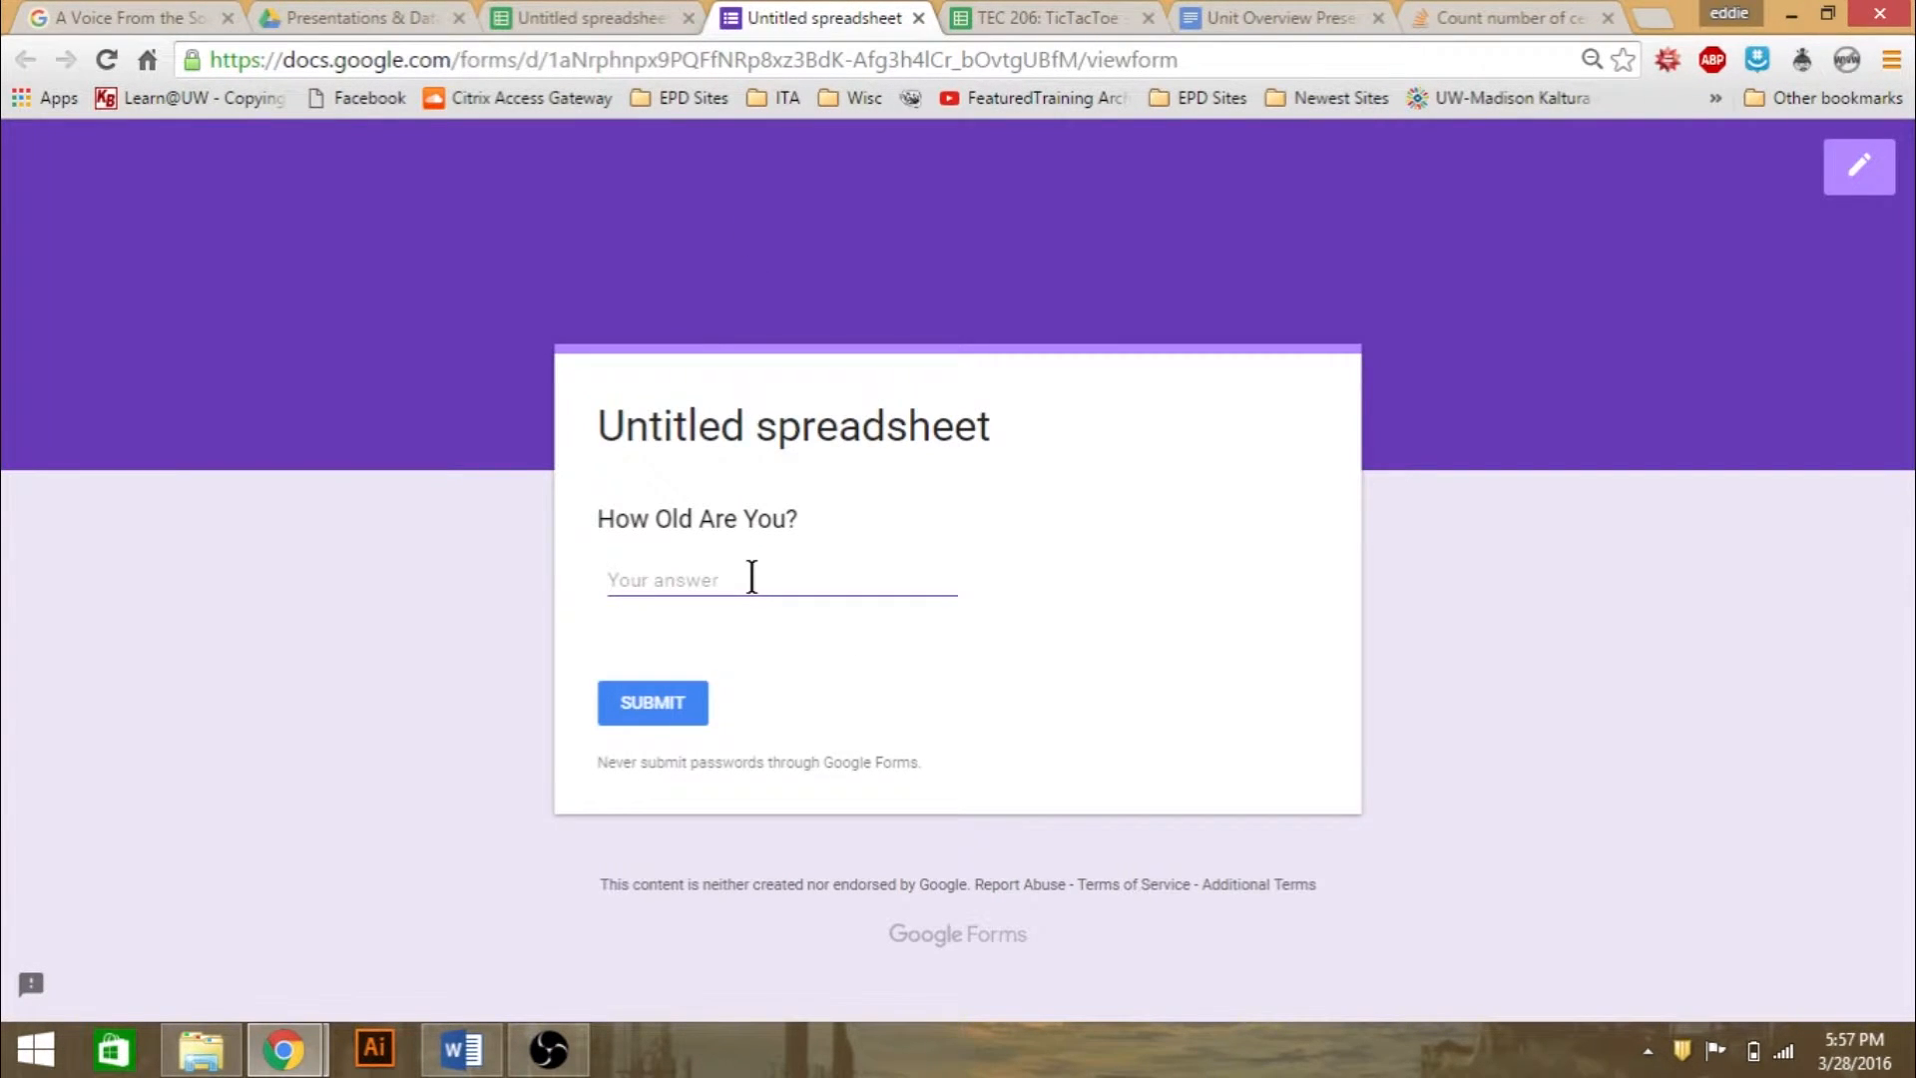
type("22")
left_click(644, 710)
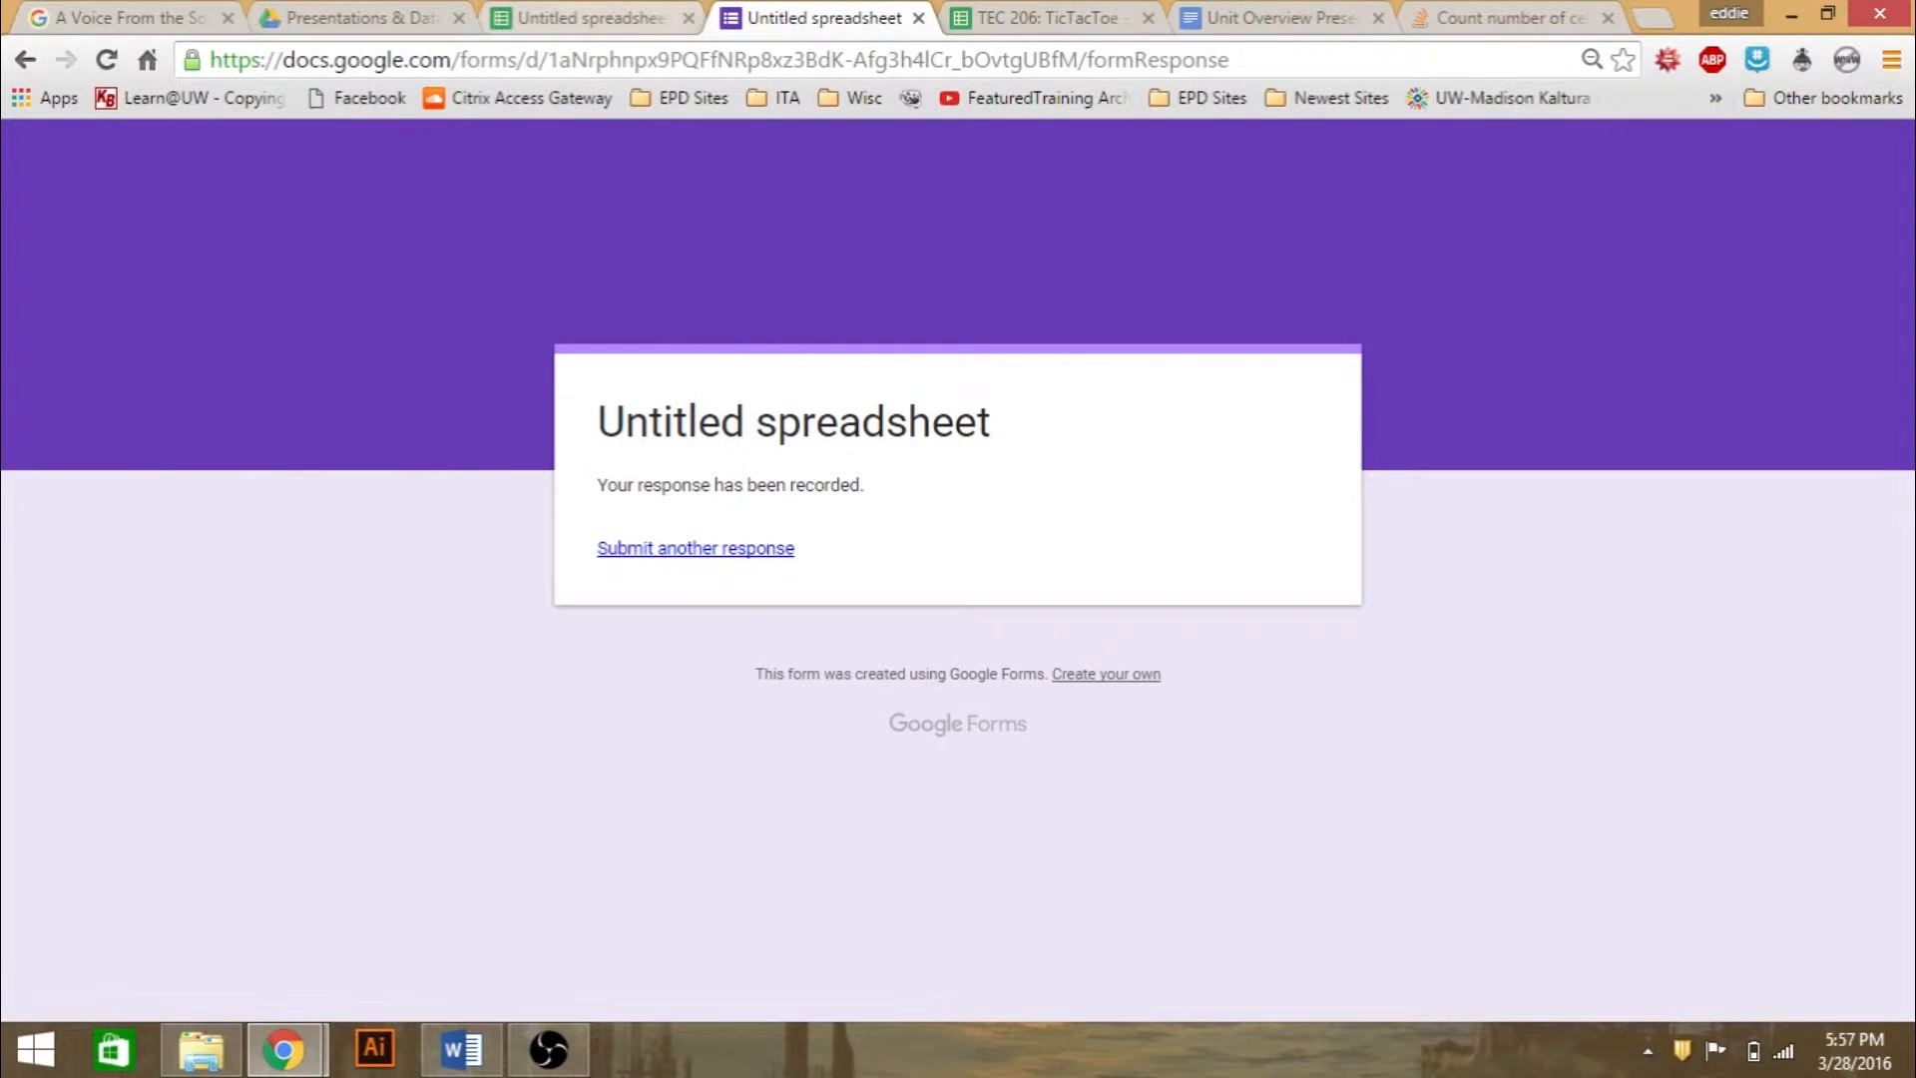
- Return to the untitled spreadsheet and examine the recorded timestamp and age answer in the Form Responses 1 sheet
left_click(589, 18)
left_click(304, 767)
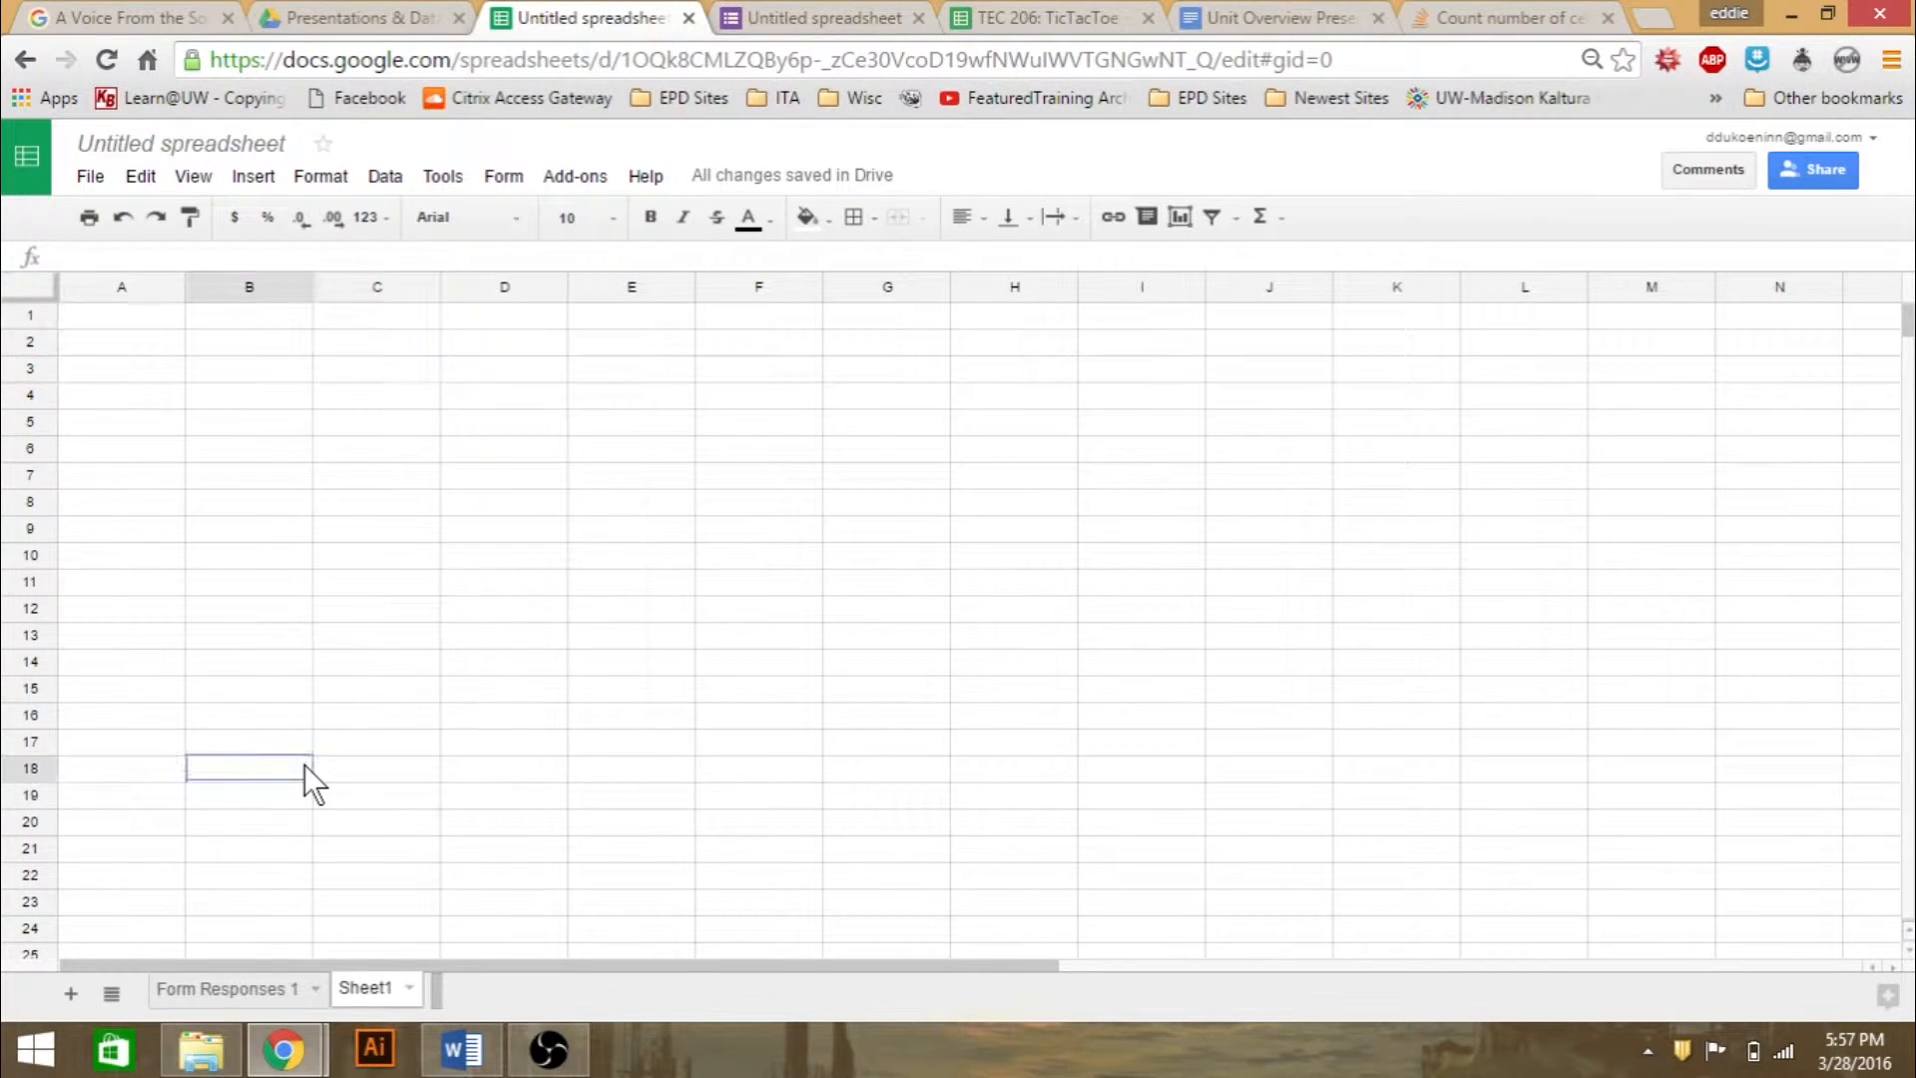
left_click(228, 990)
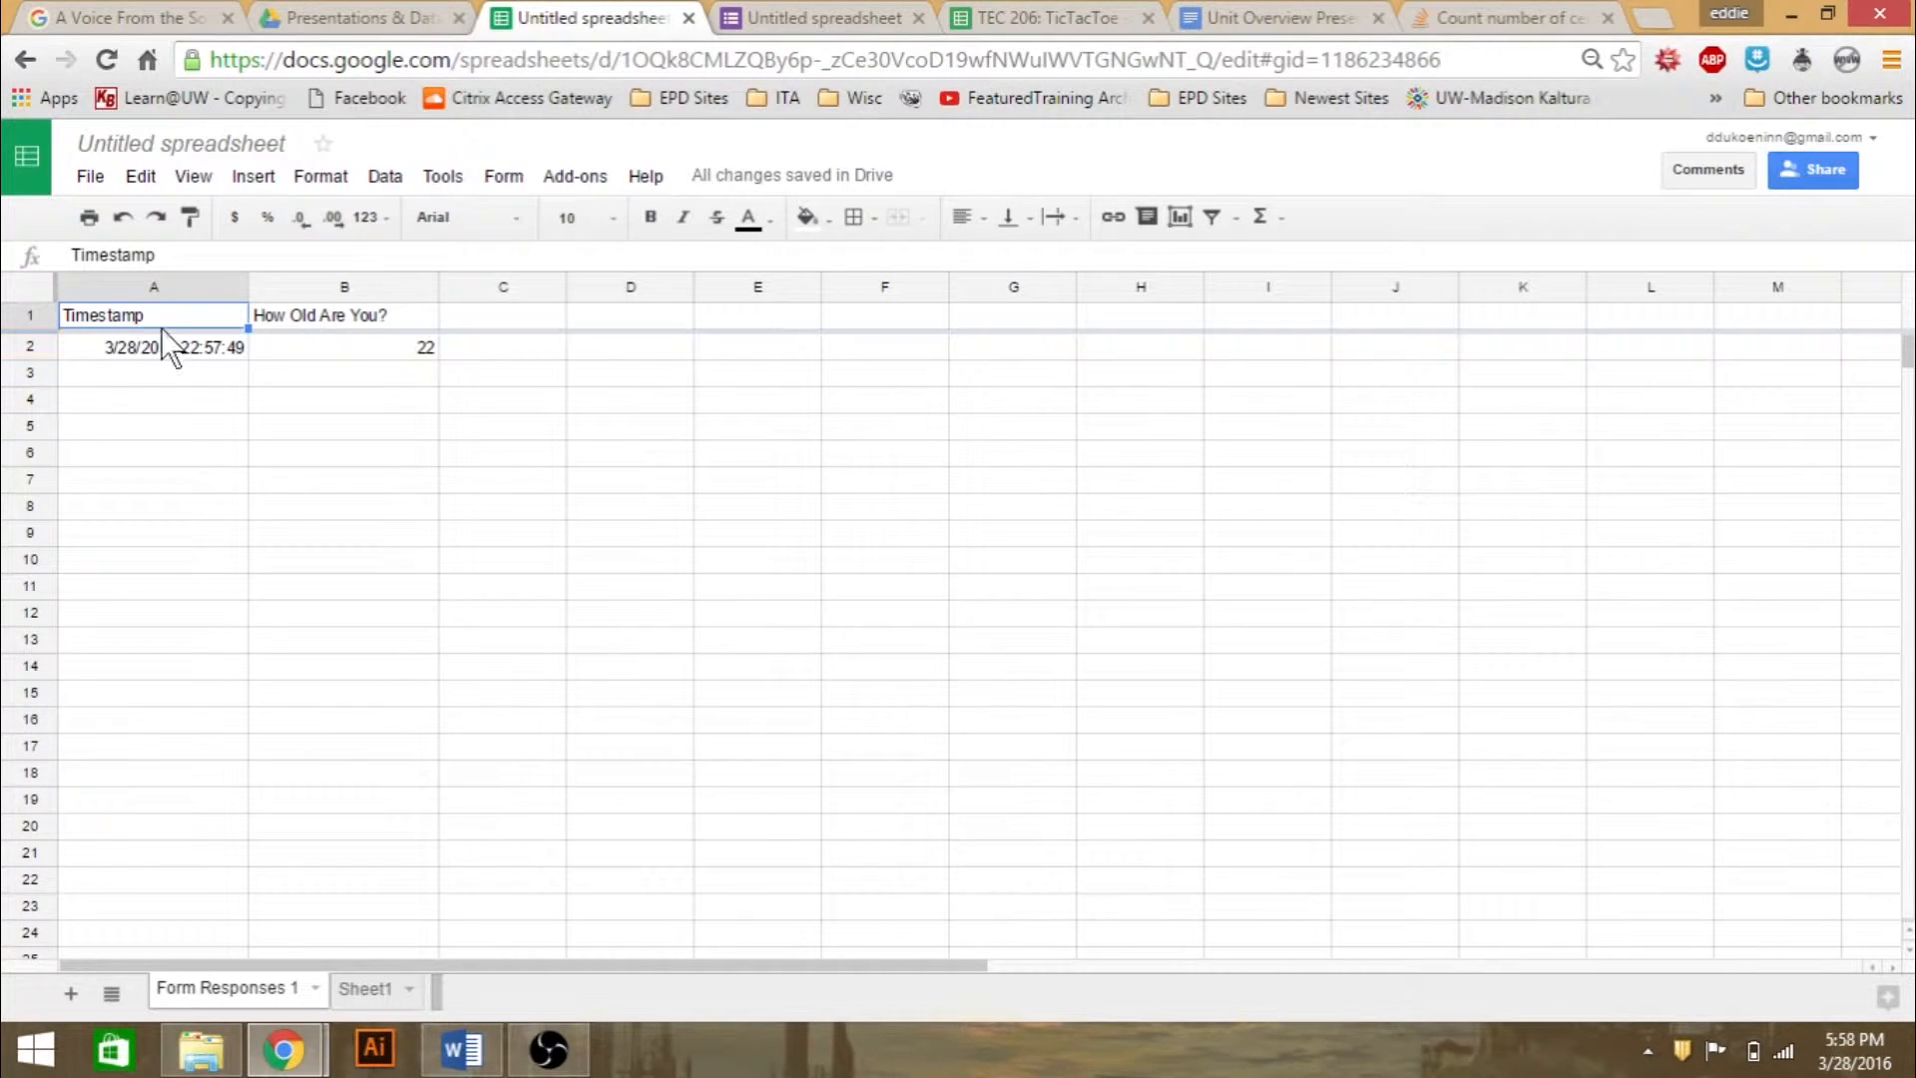
left_click(198, 351)
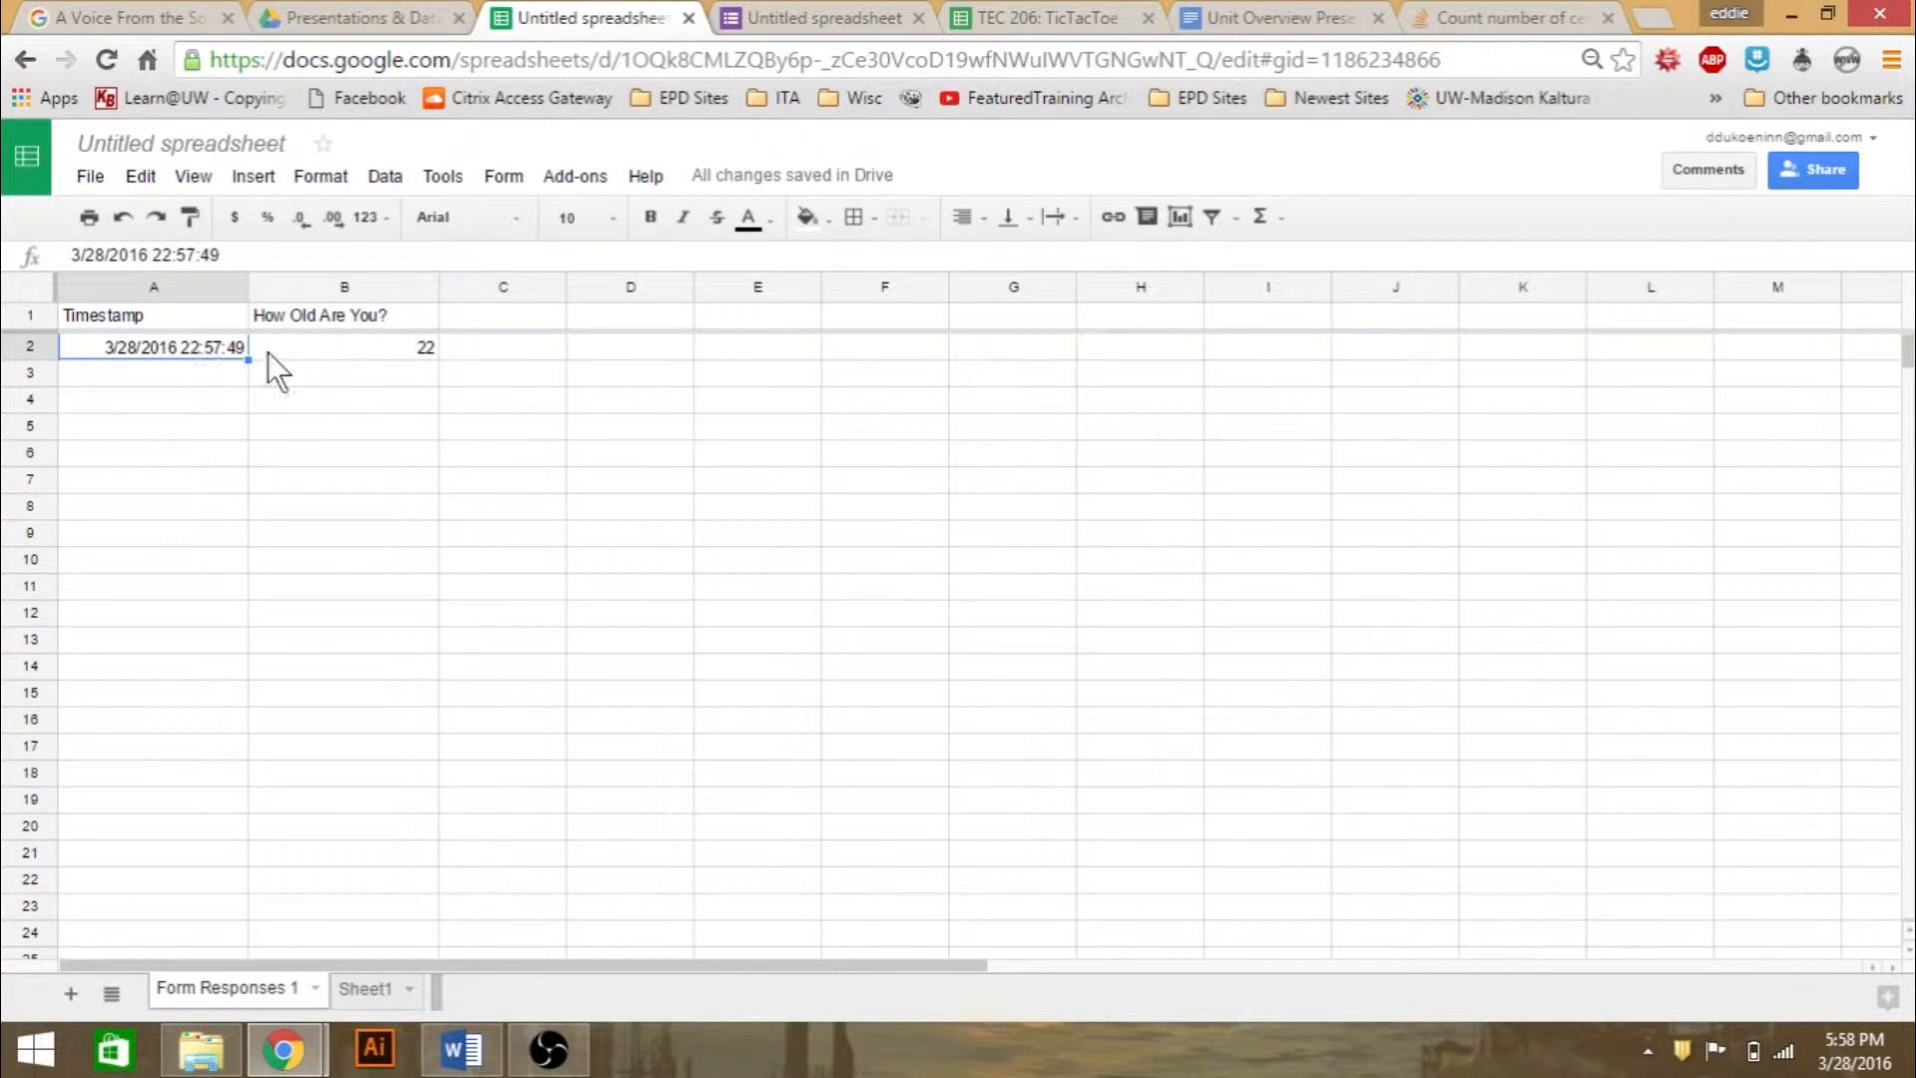
left_click(298, 356)
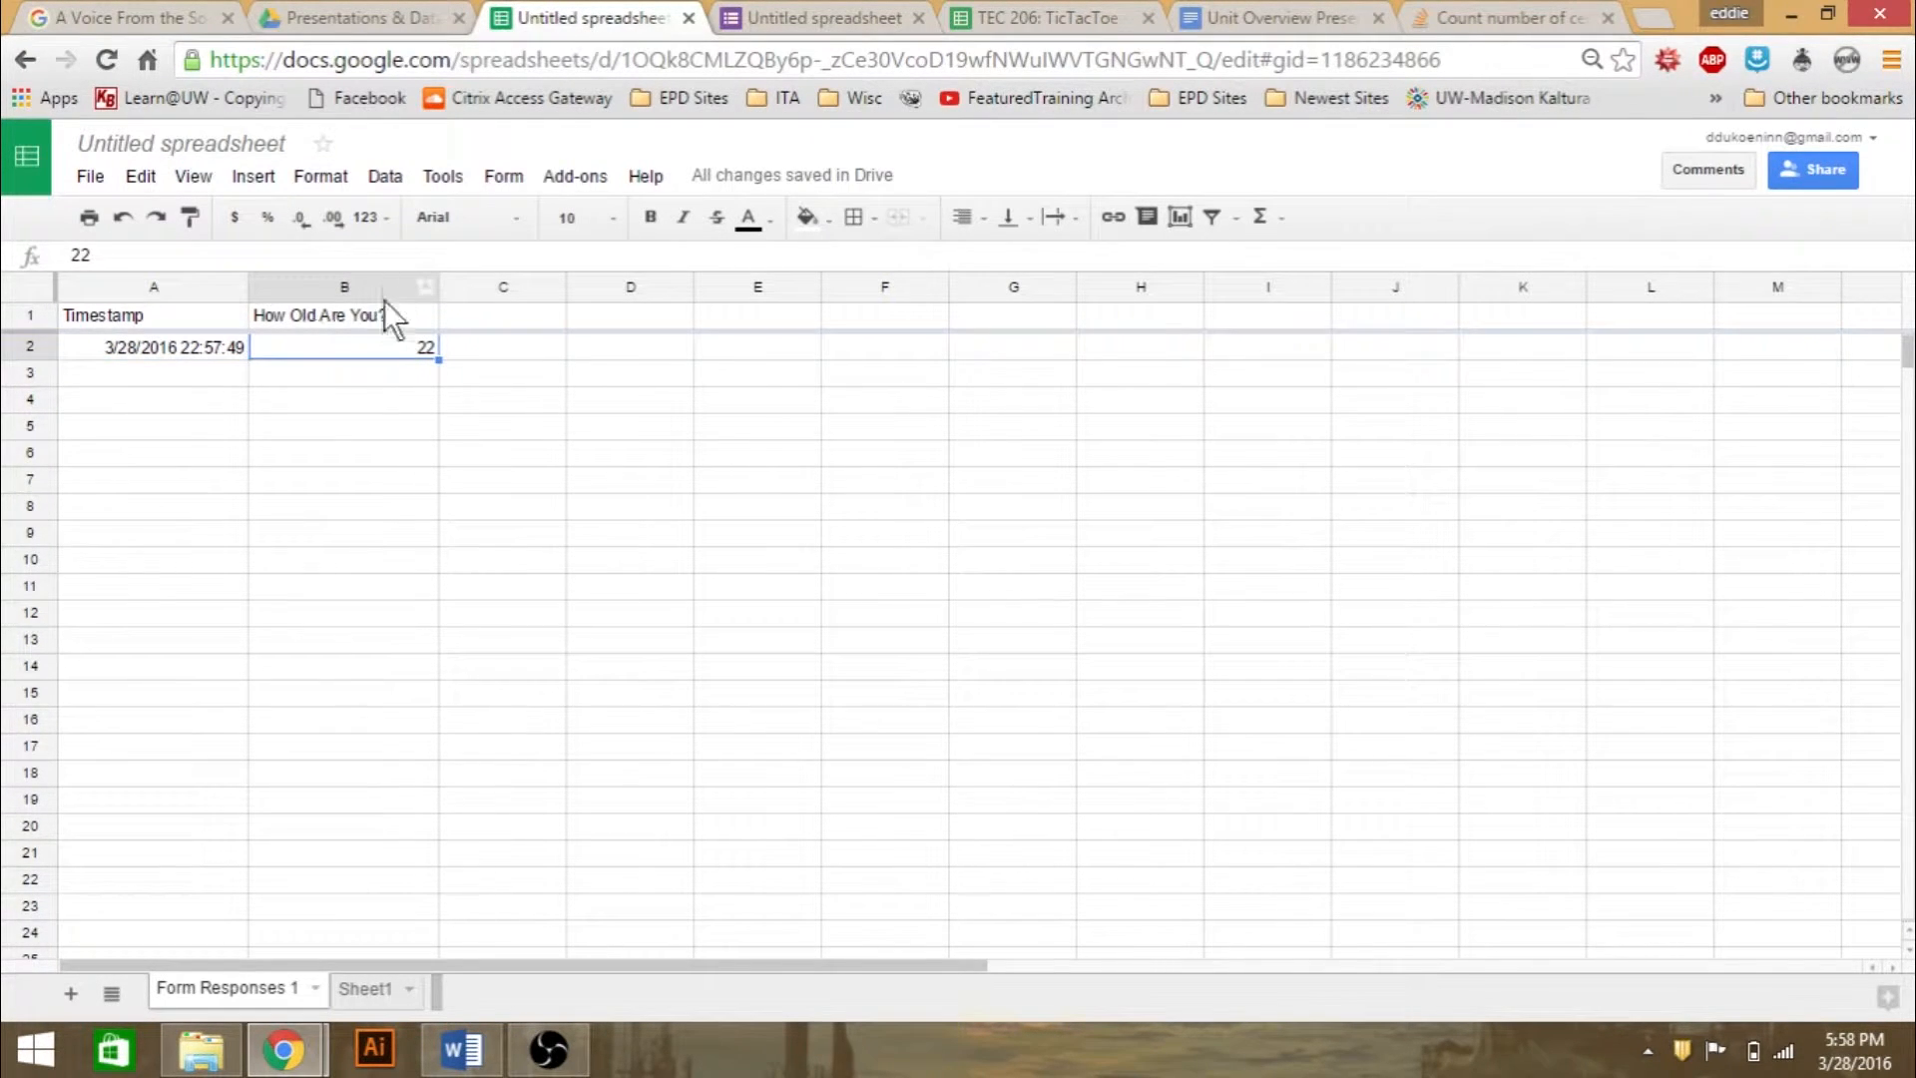
left_click(295, 321)
left_click(331, 343)
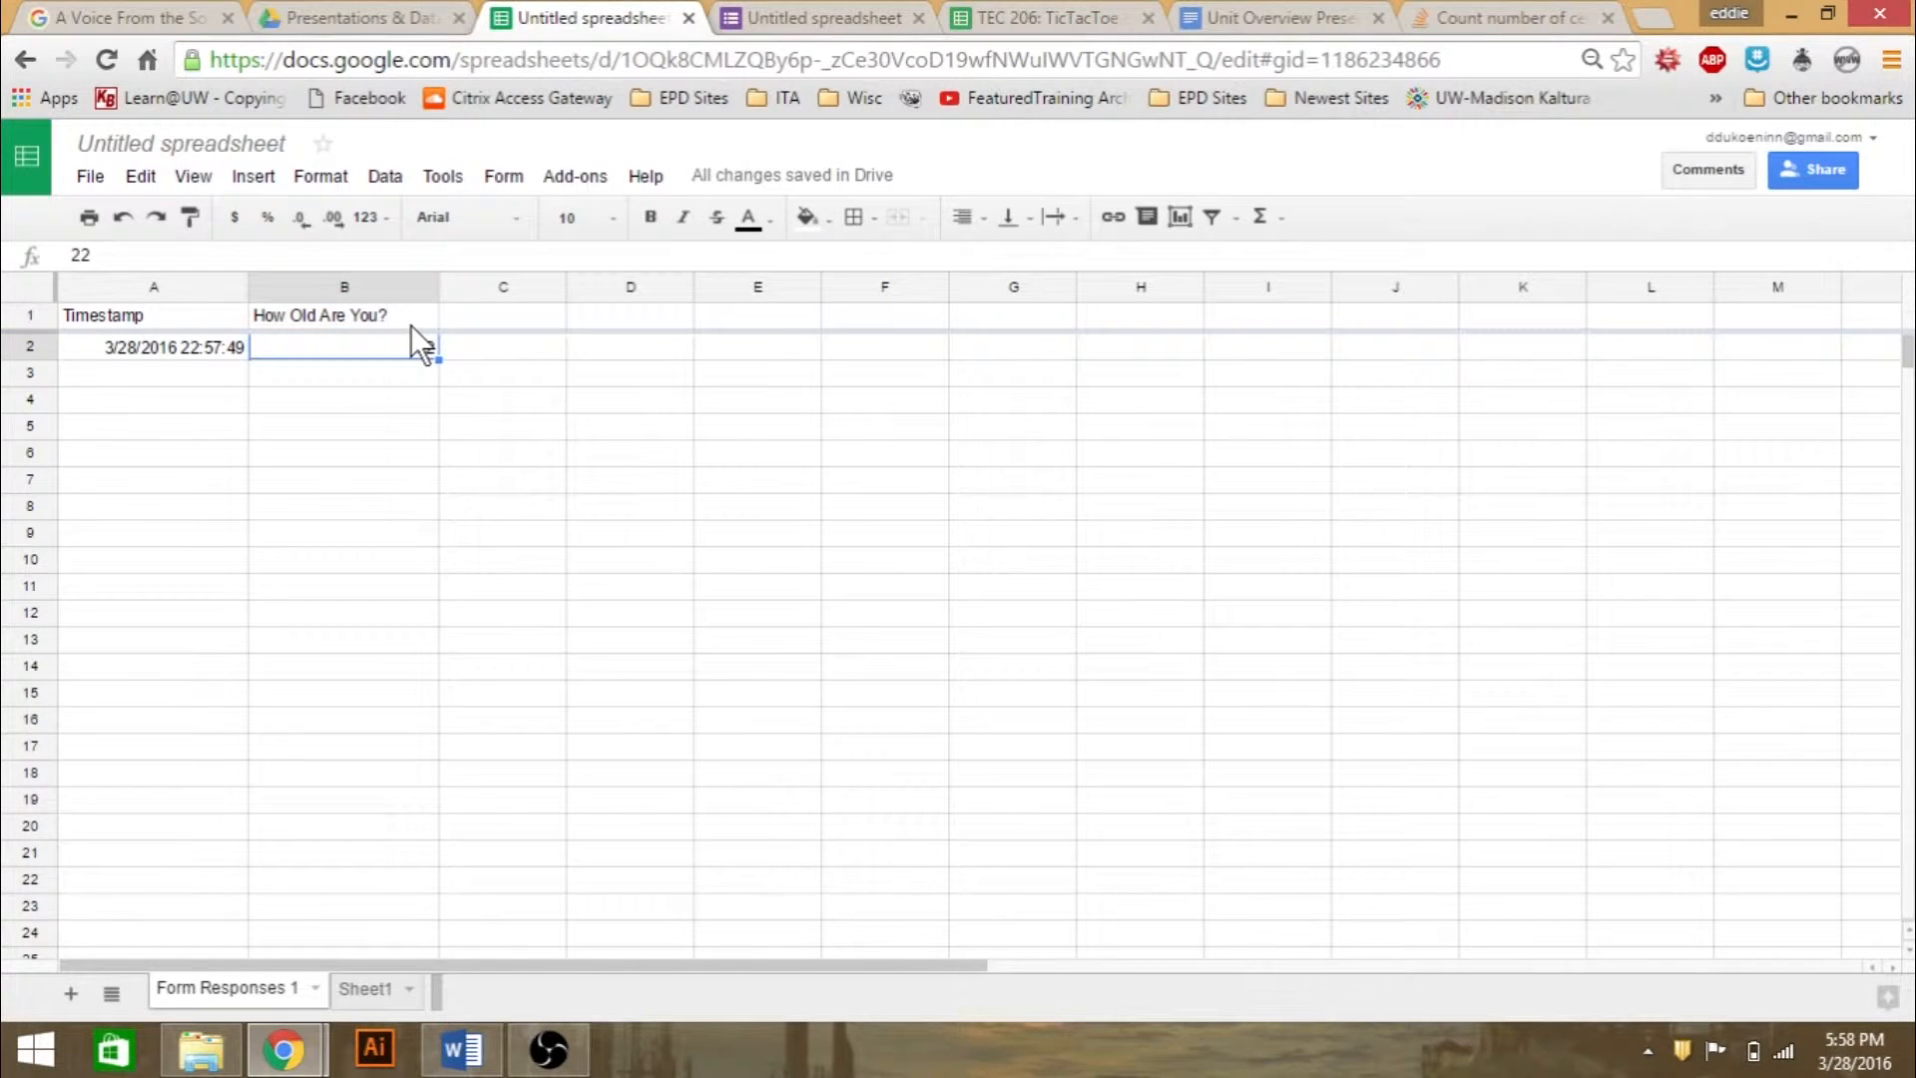
- Examine the header row of the Form Responses 1 sheet and the options available for its first empty cell
left_click(464, 320)
left_click_drag(413, 315, 1543, 320)
left_click(651, 381)
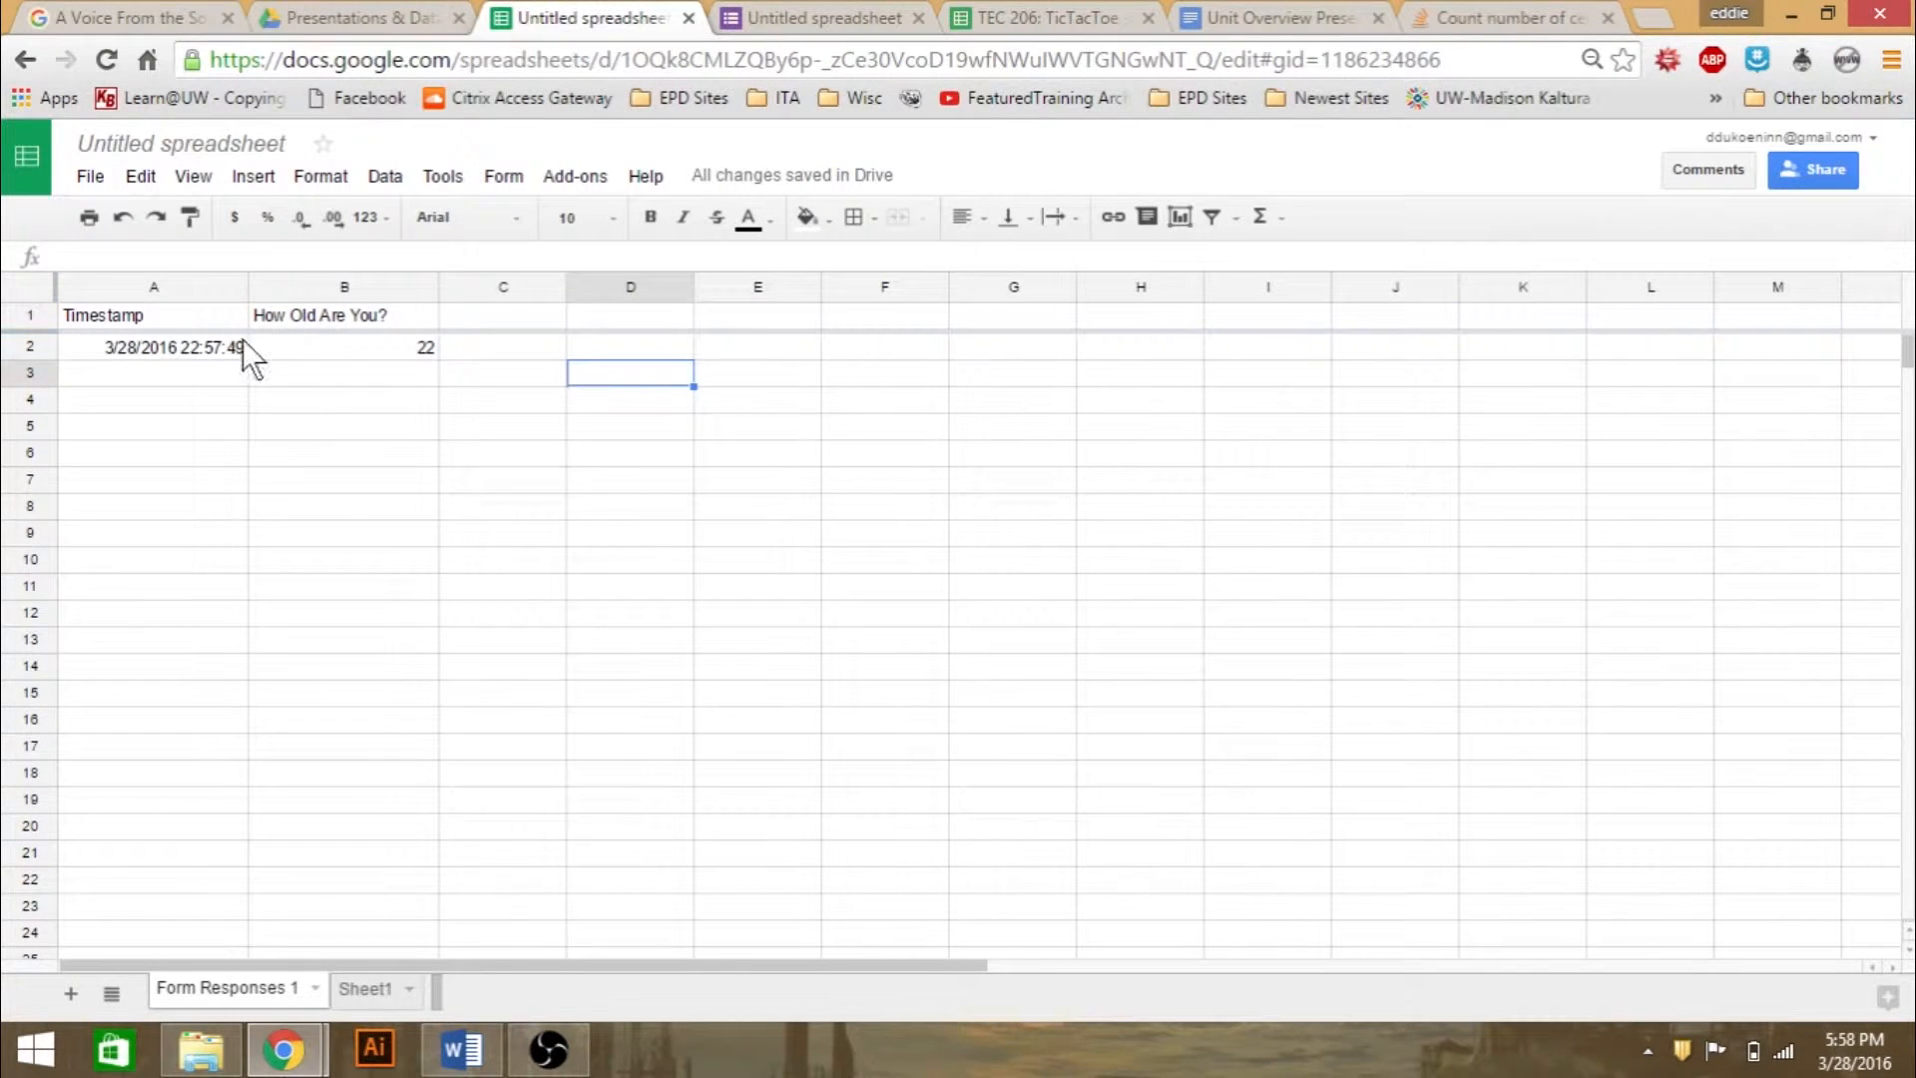
left_click(481, 315)
right_click(481, 316)
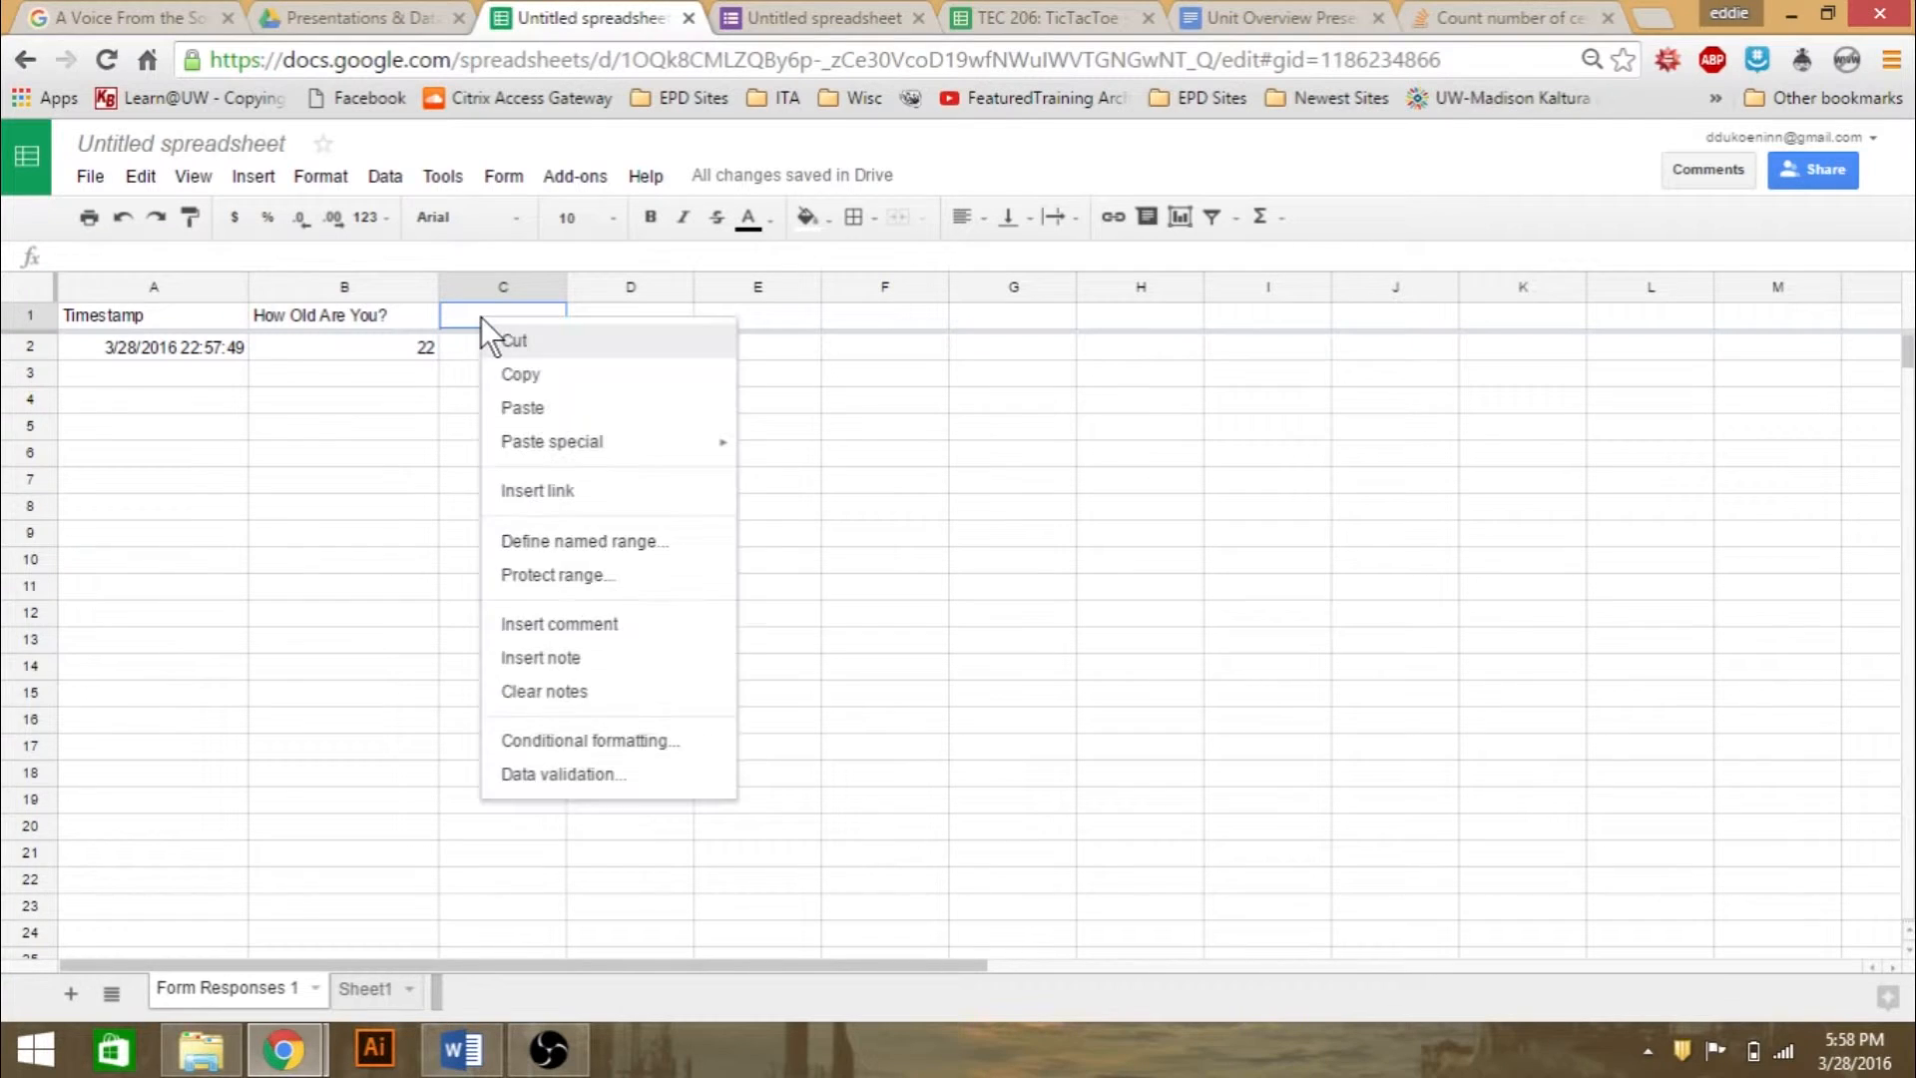
left_click(413, 417)
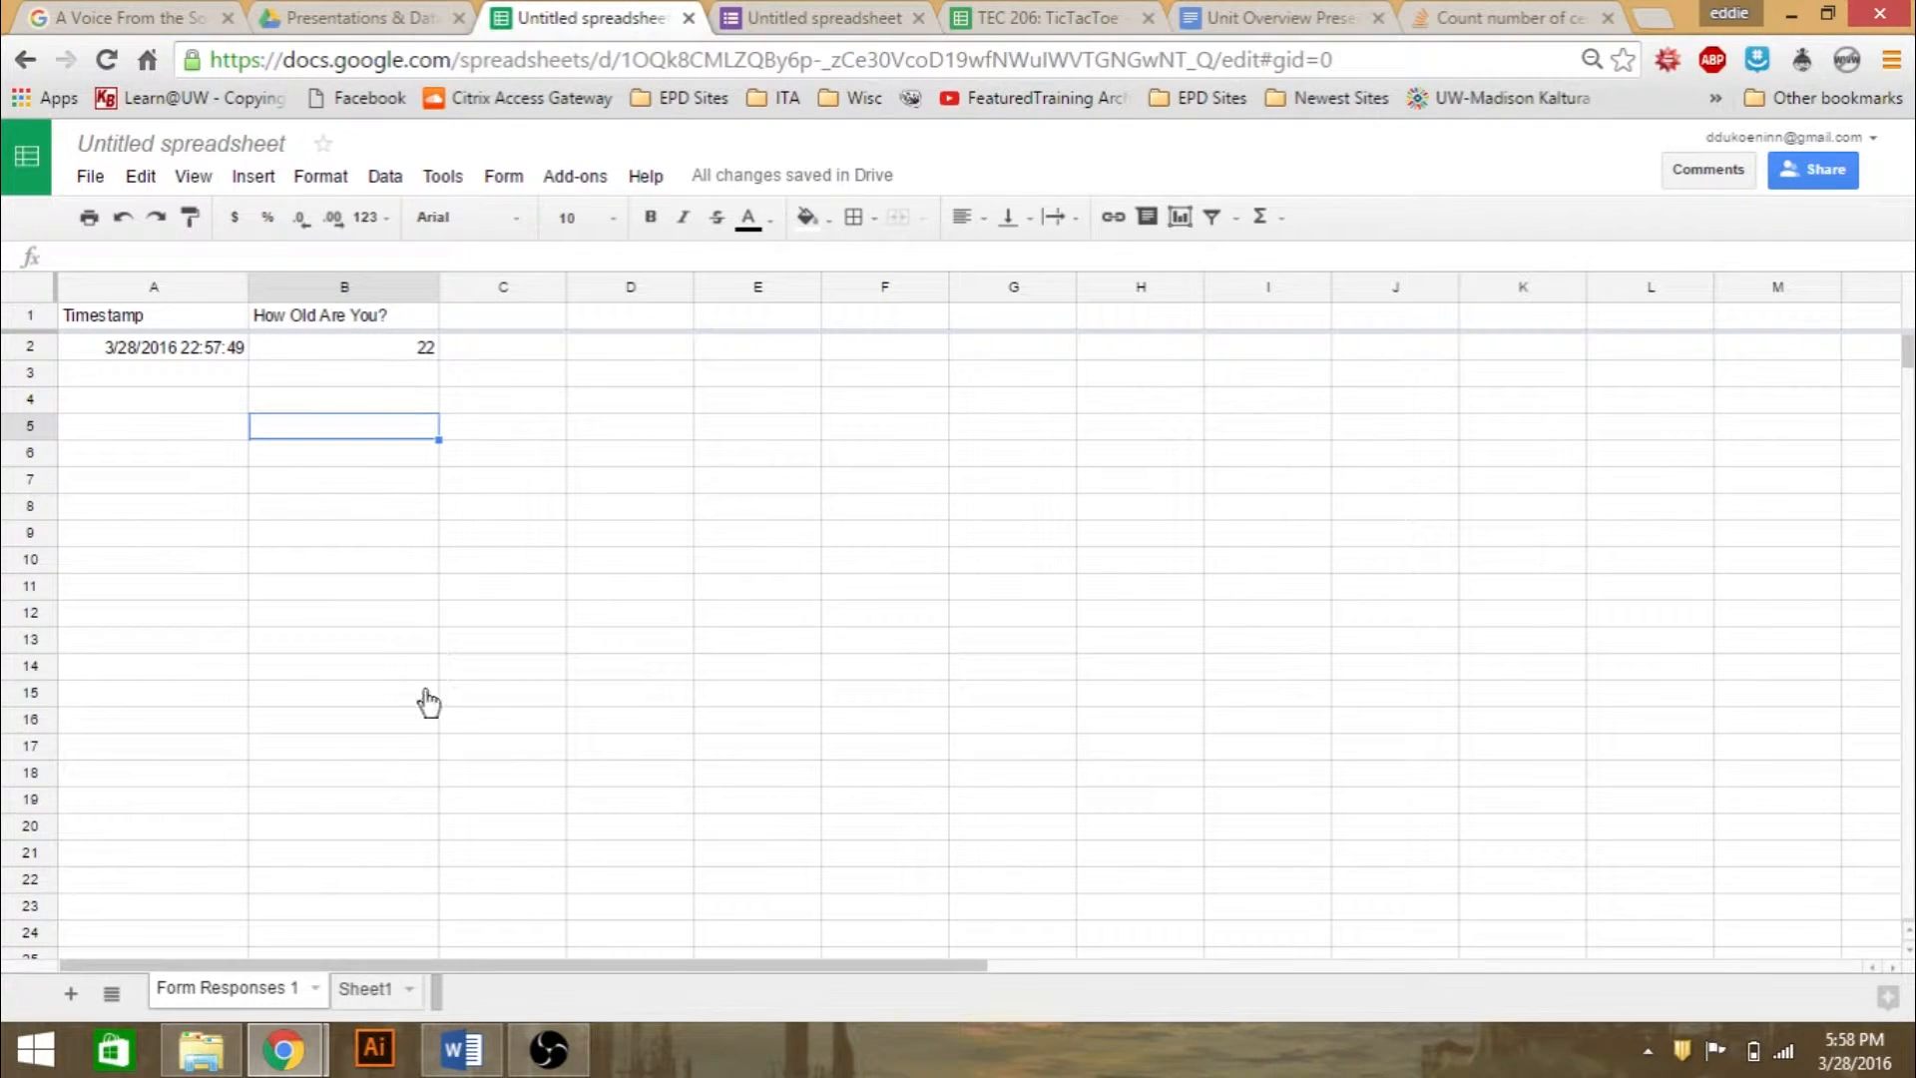
- Freeze the first row of Sheet1
left_click(369, 987)
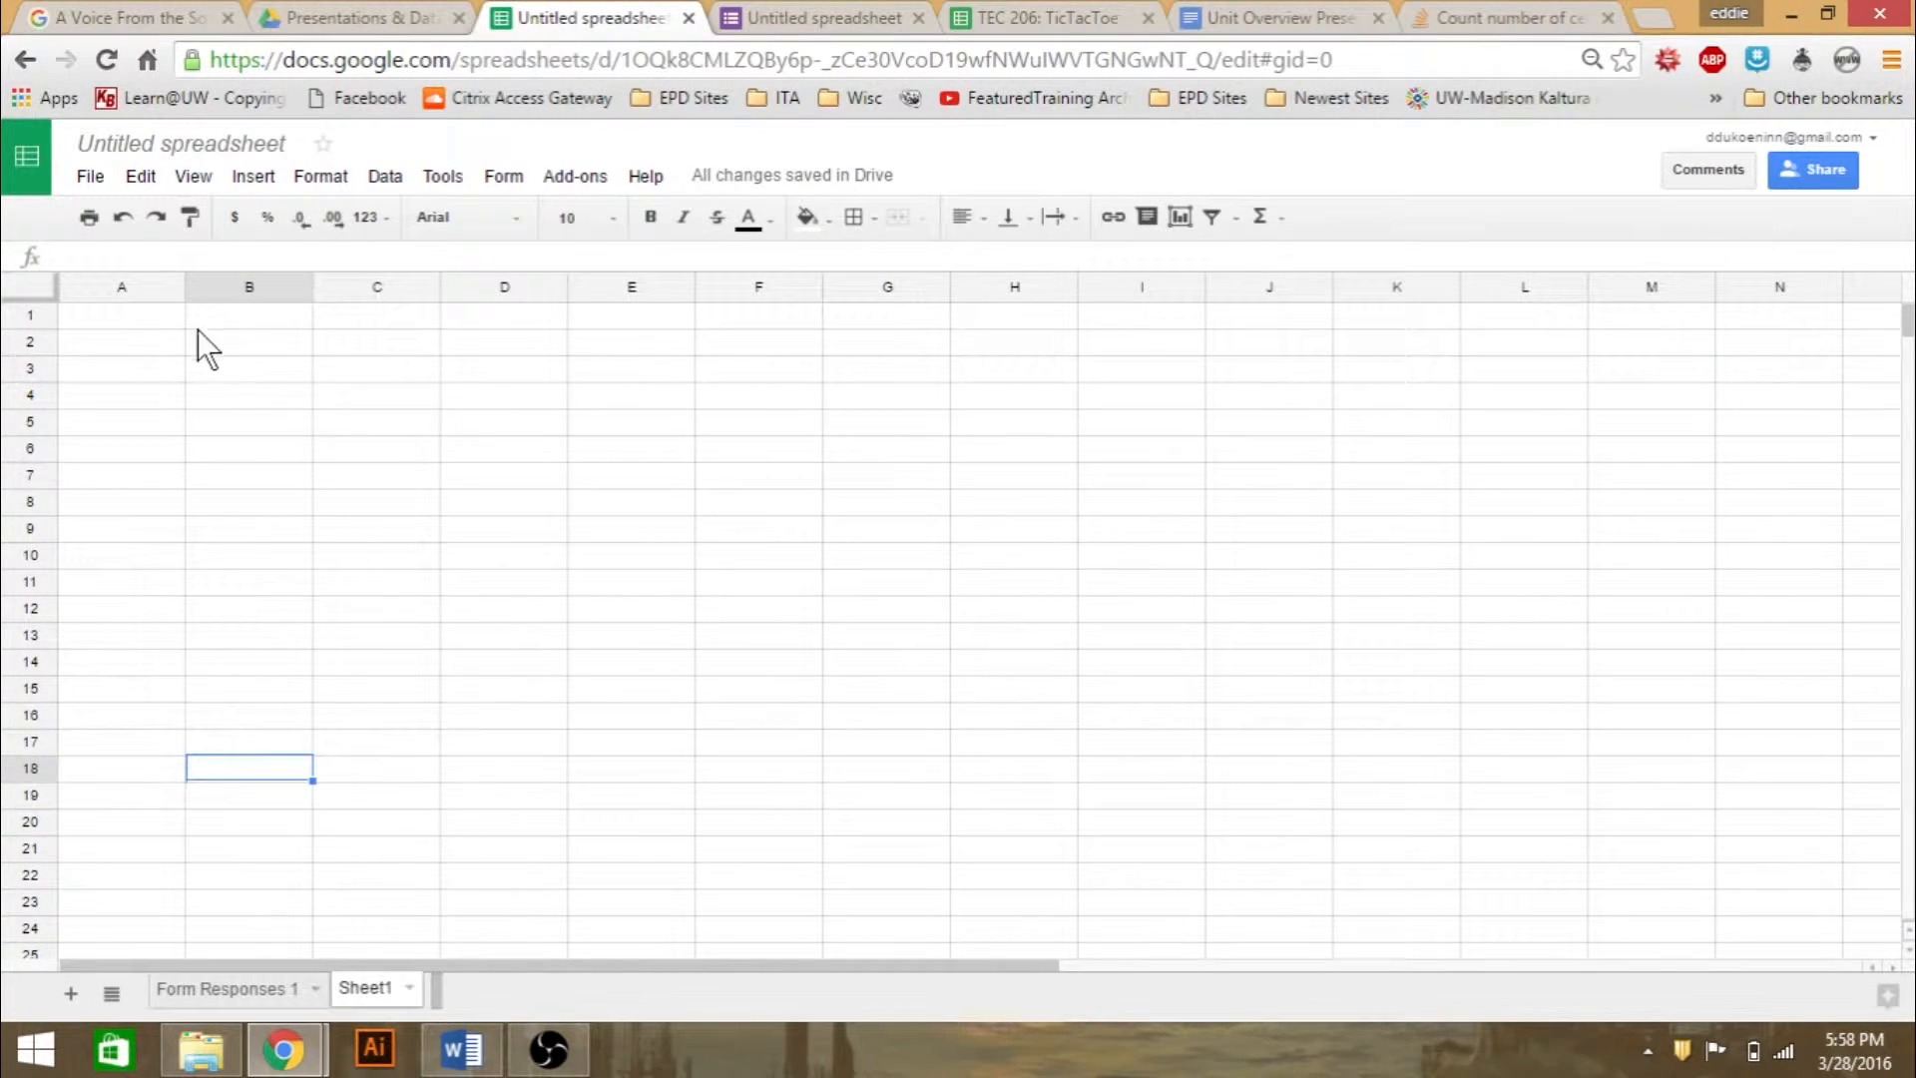
left_click(21, 317)
right_click(22, 317)
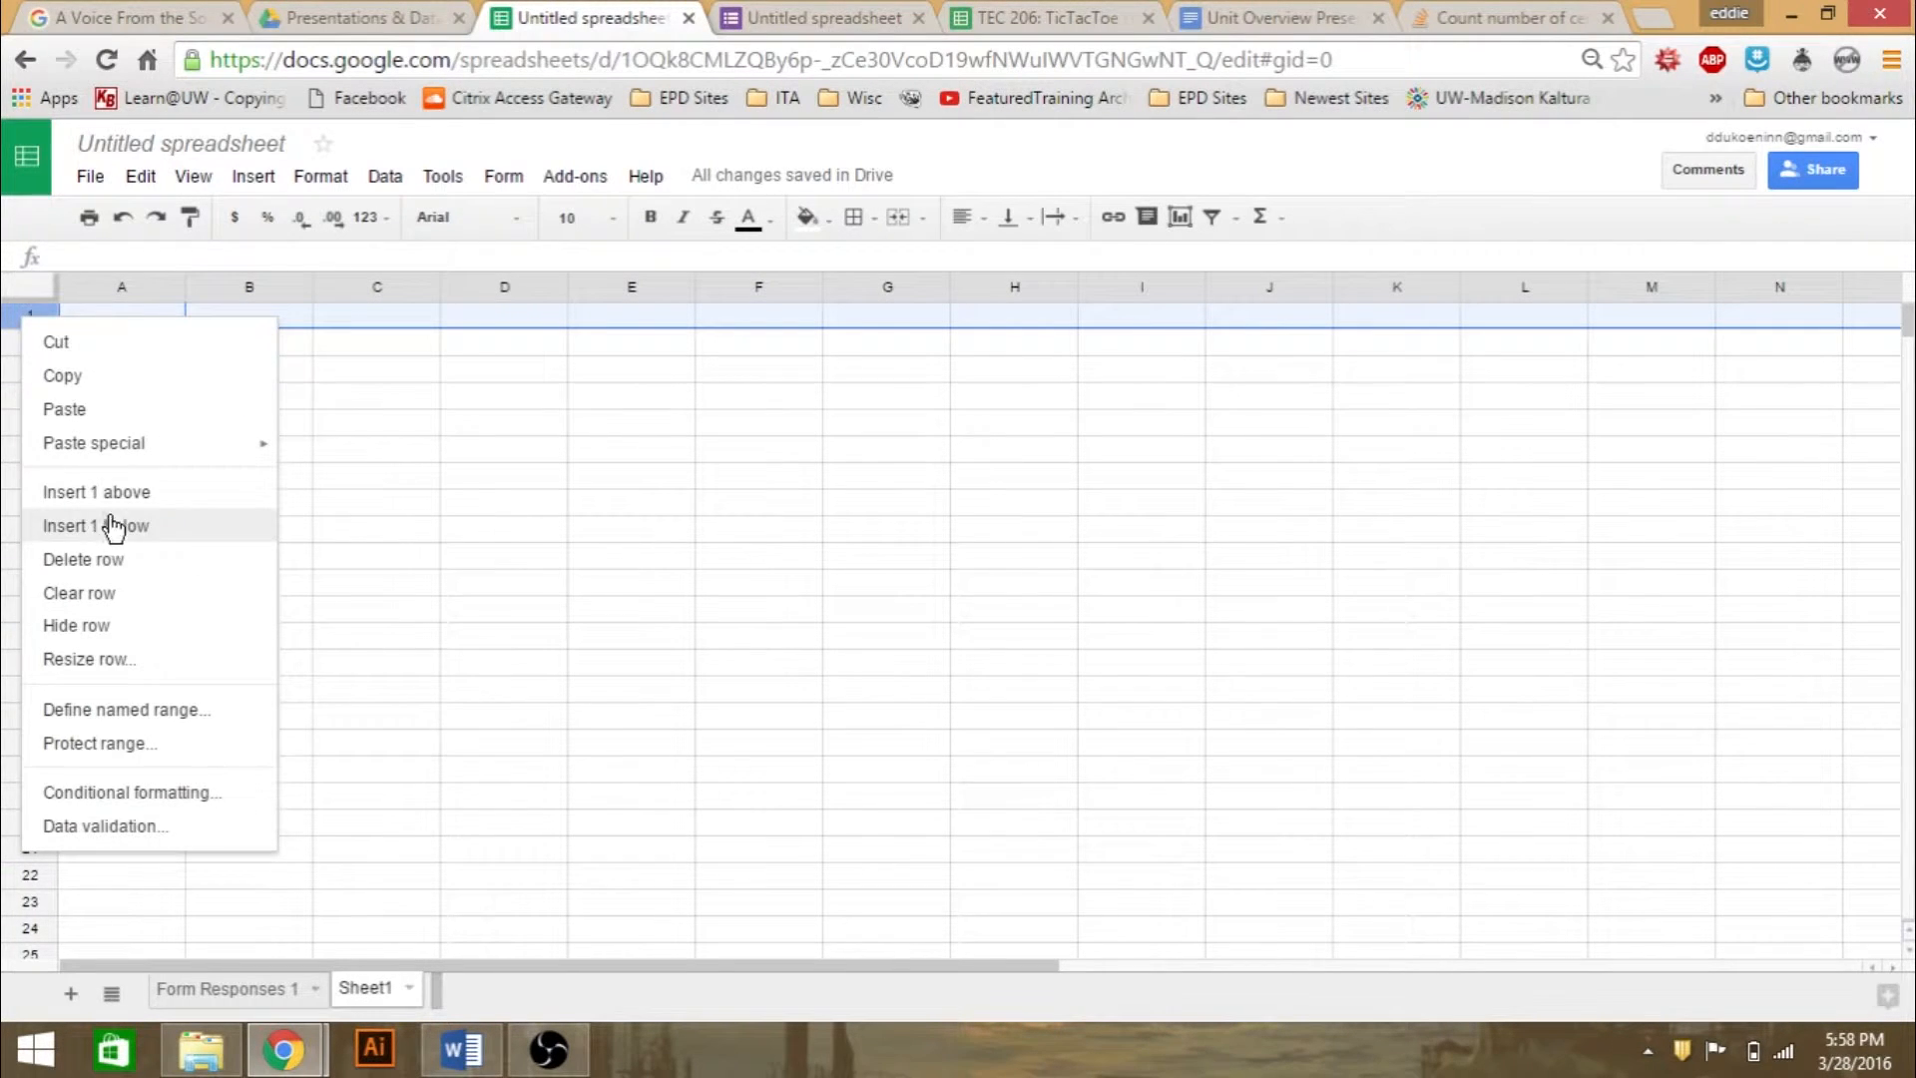
left_click(315, 180)
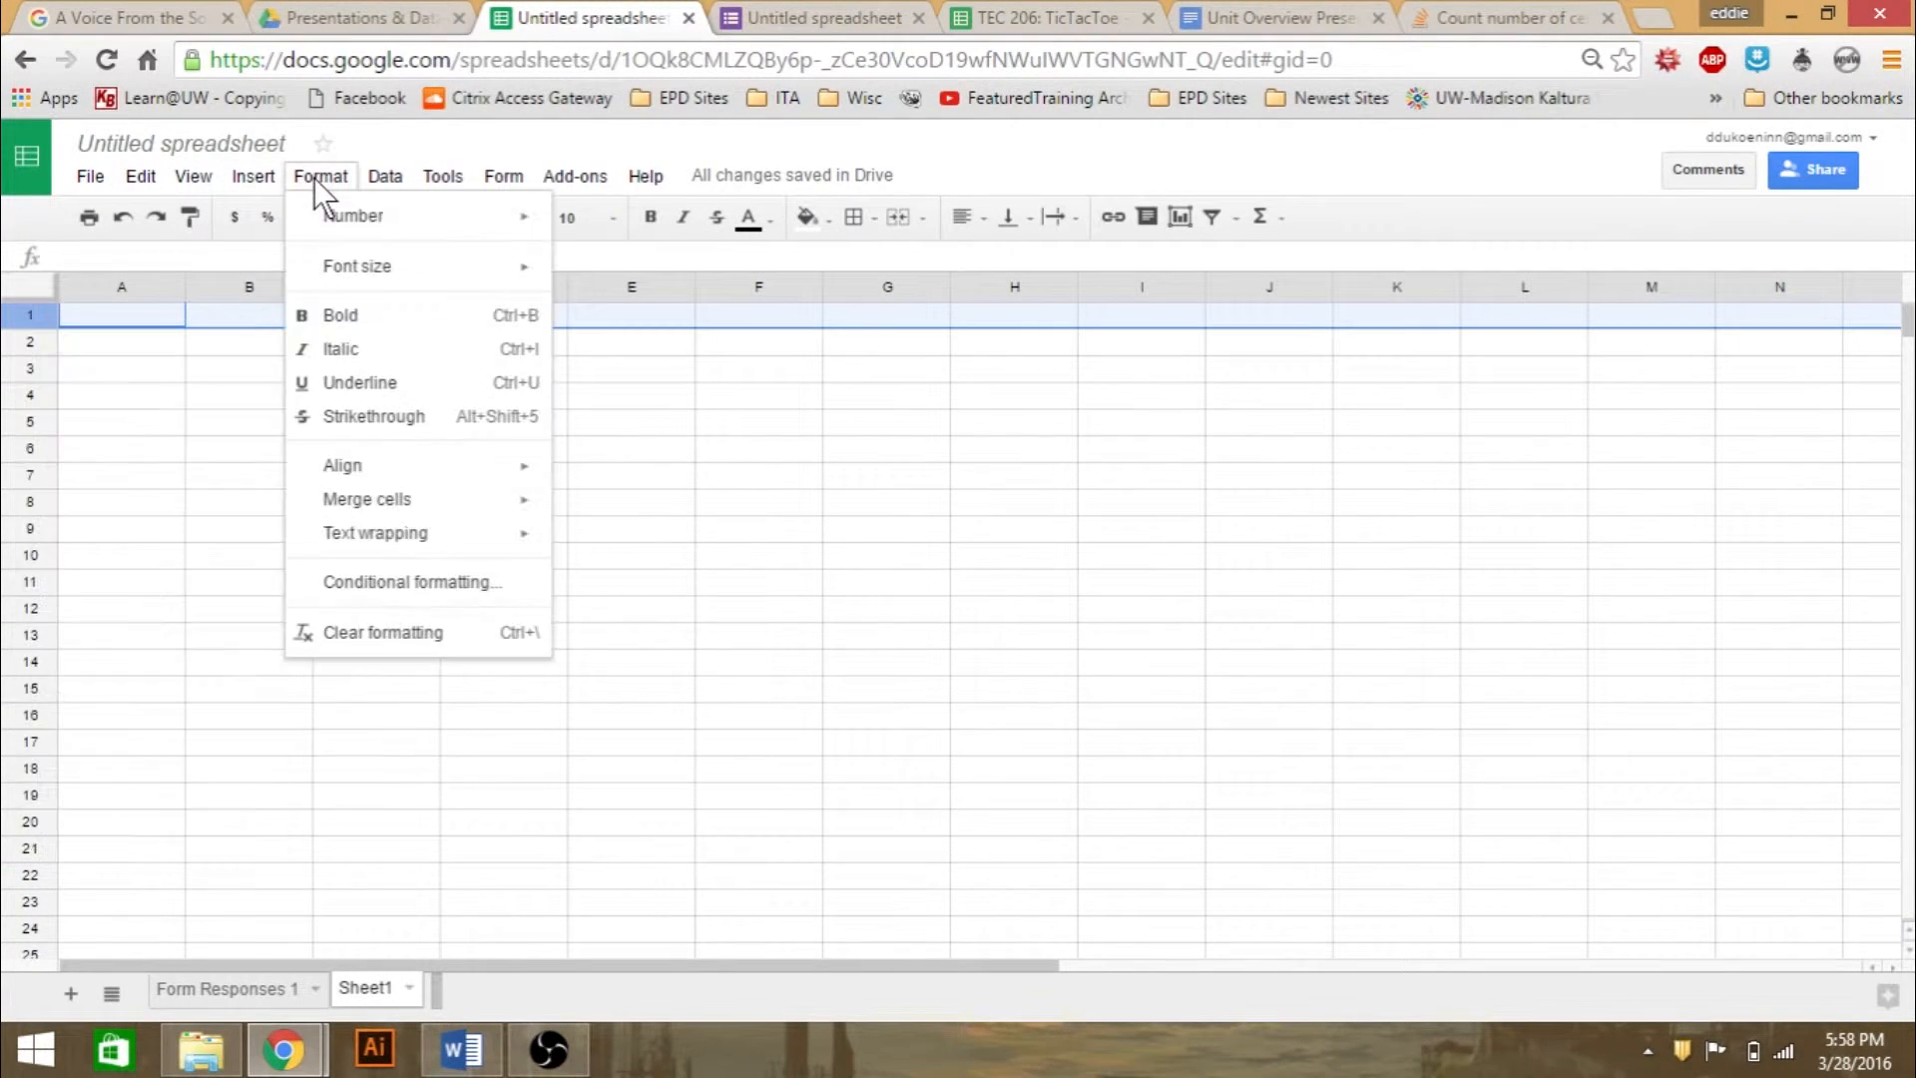
left_click(190, 179)
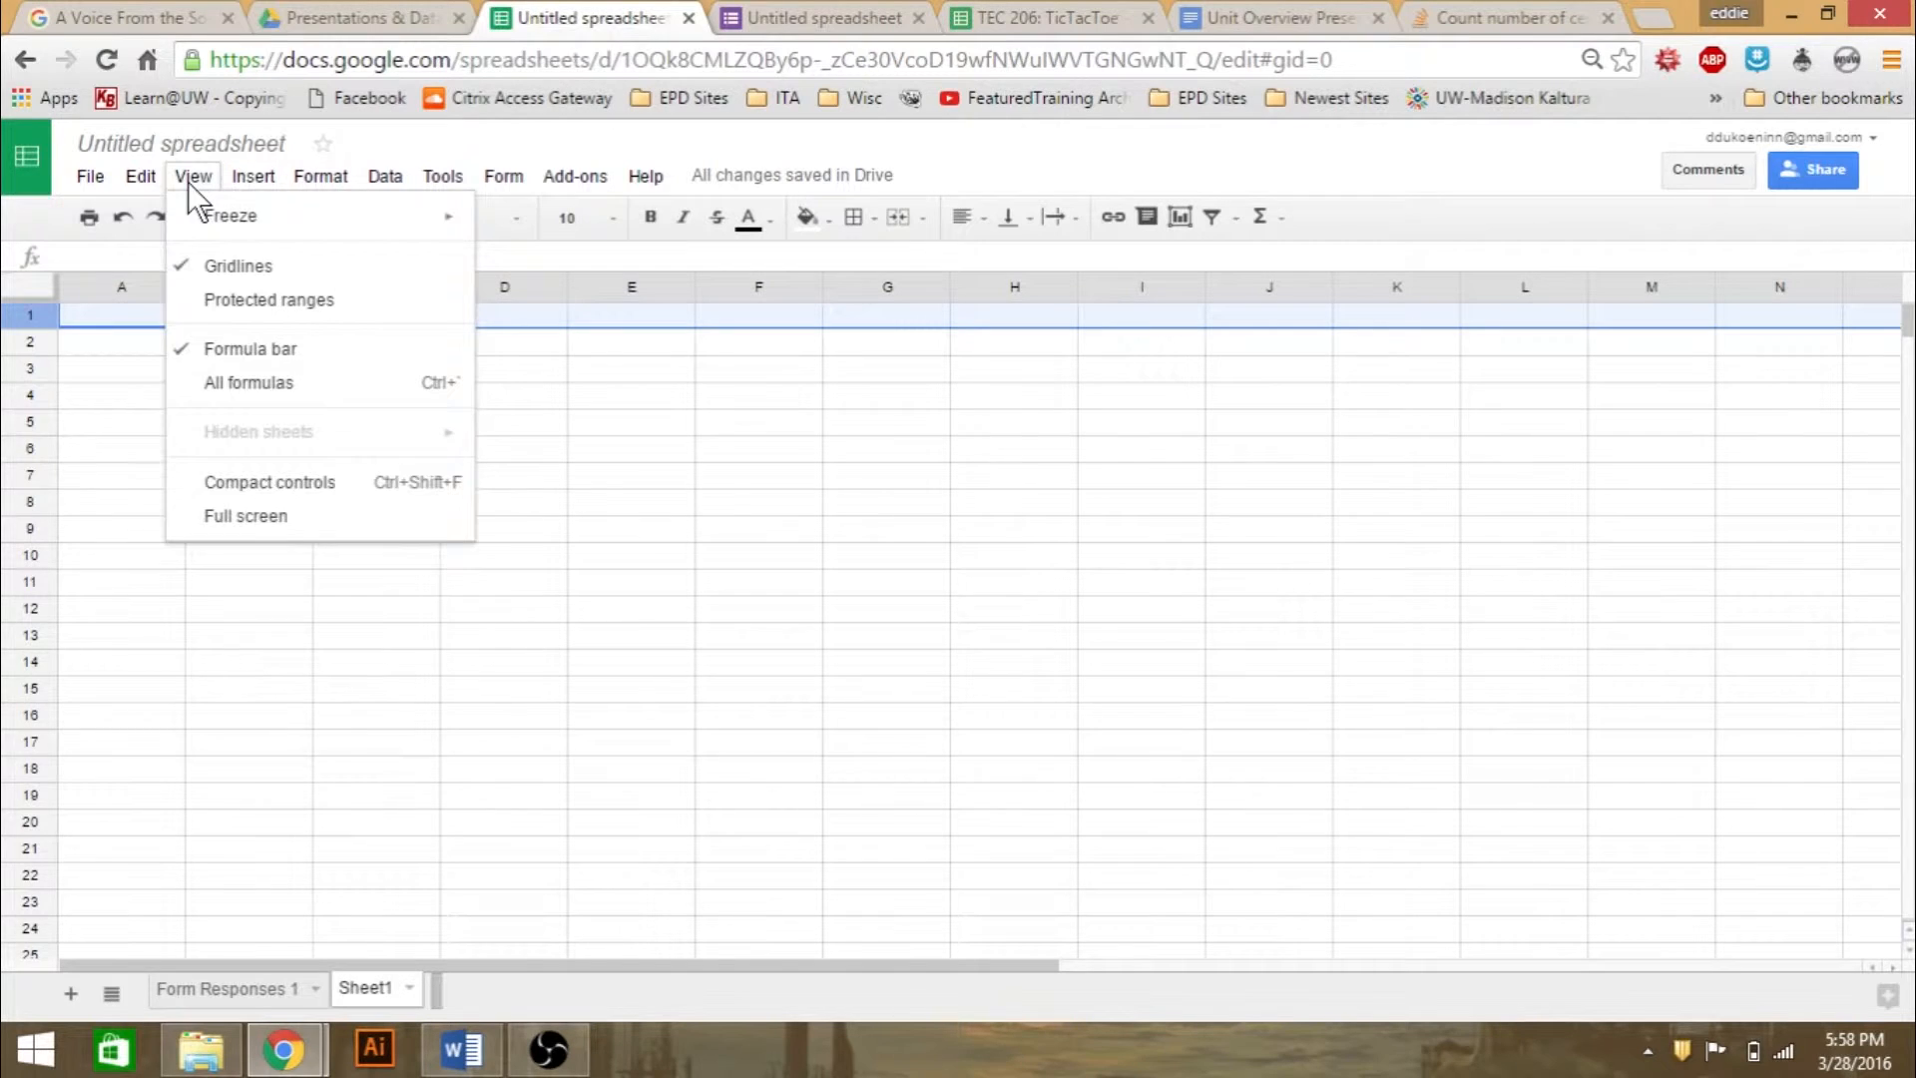
mouse_move(192, 215)
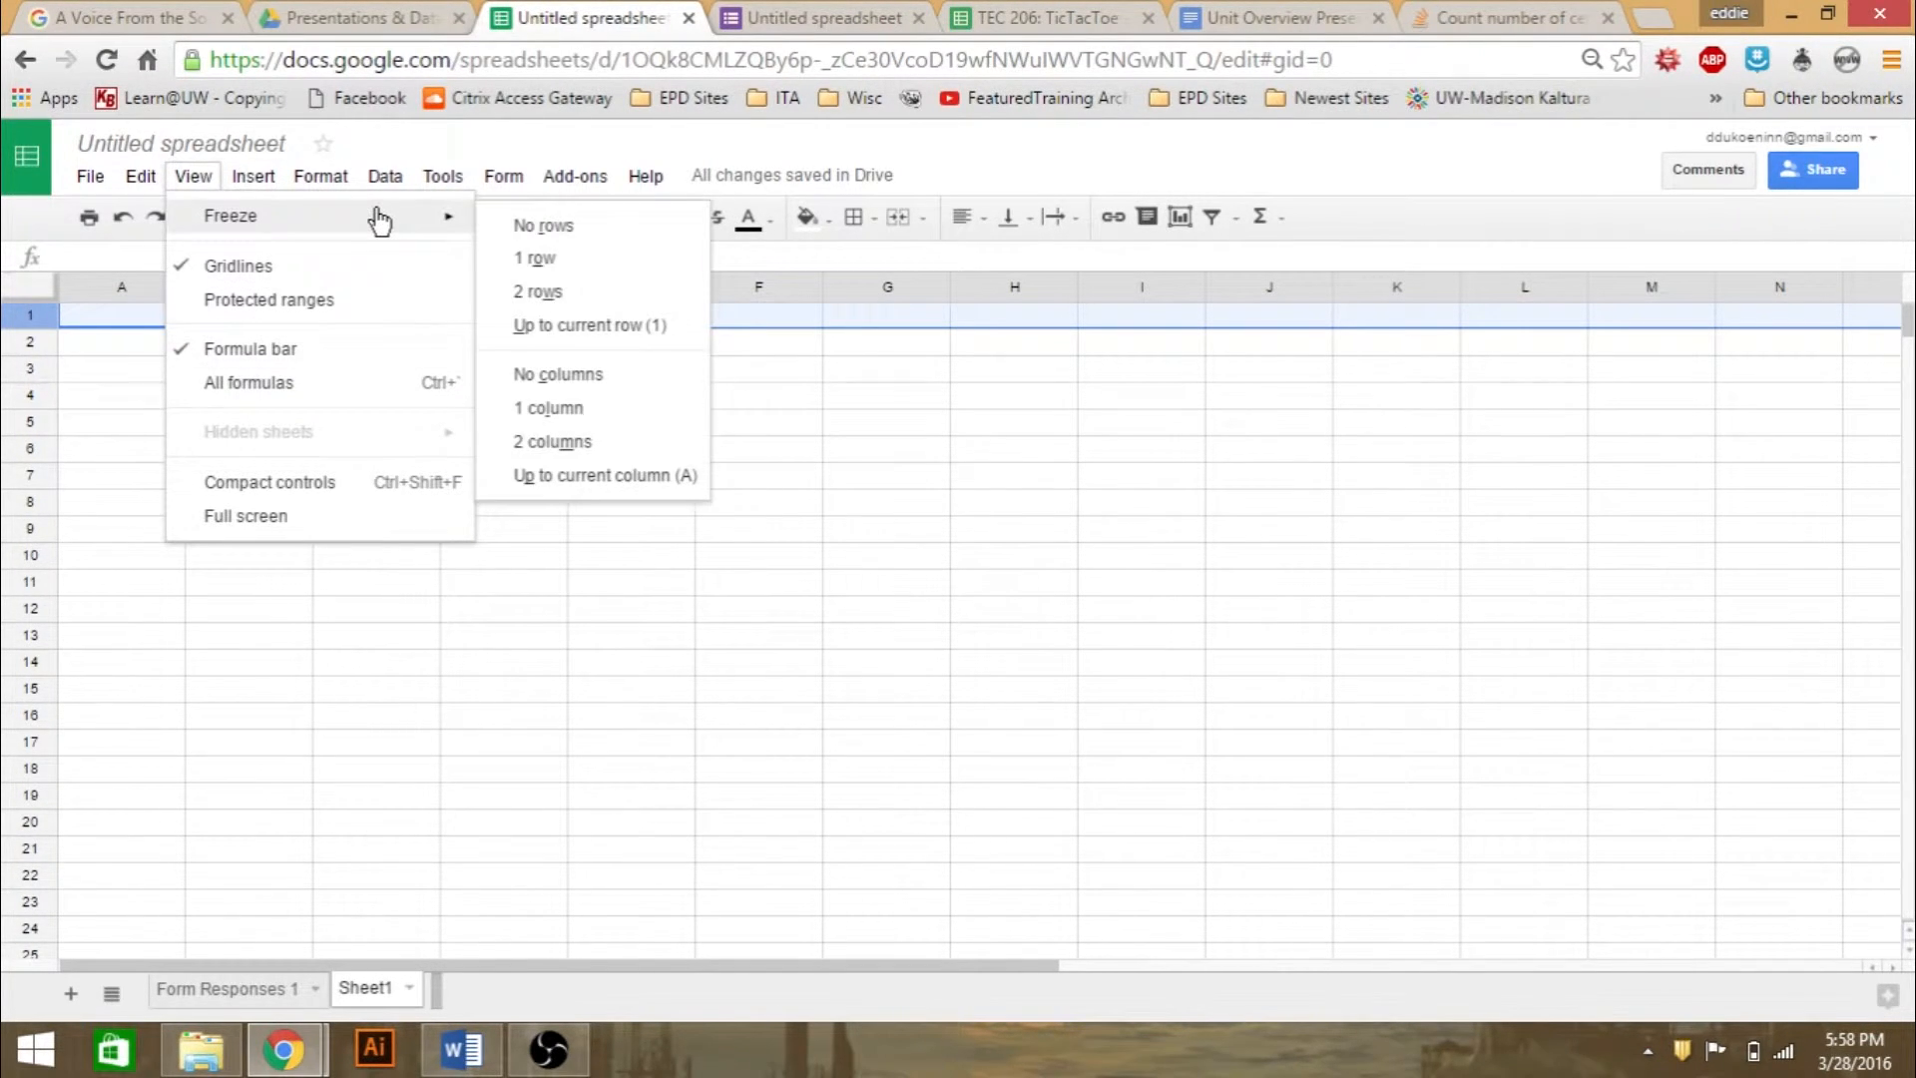
left_click(556, 261)
left_click(429, 560)
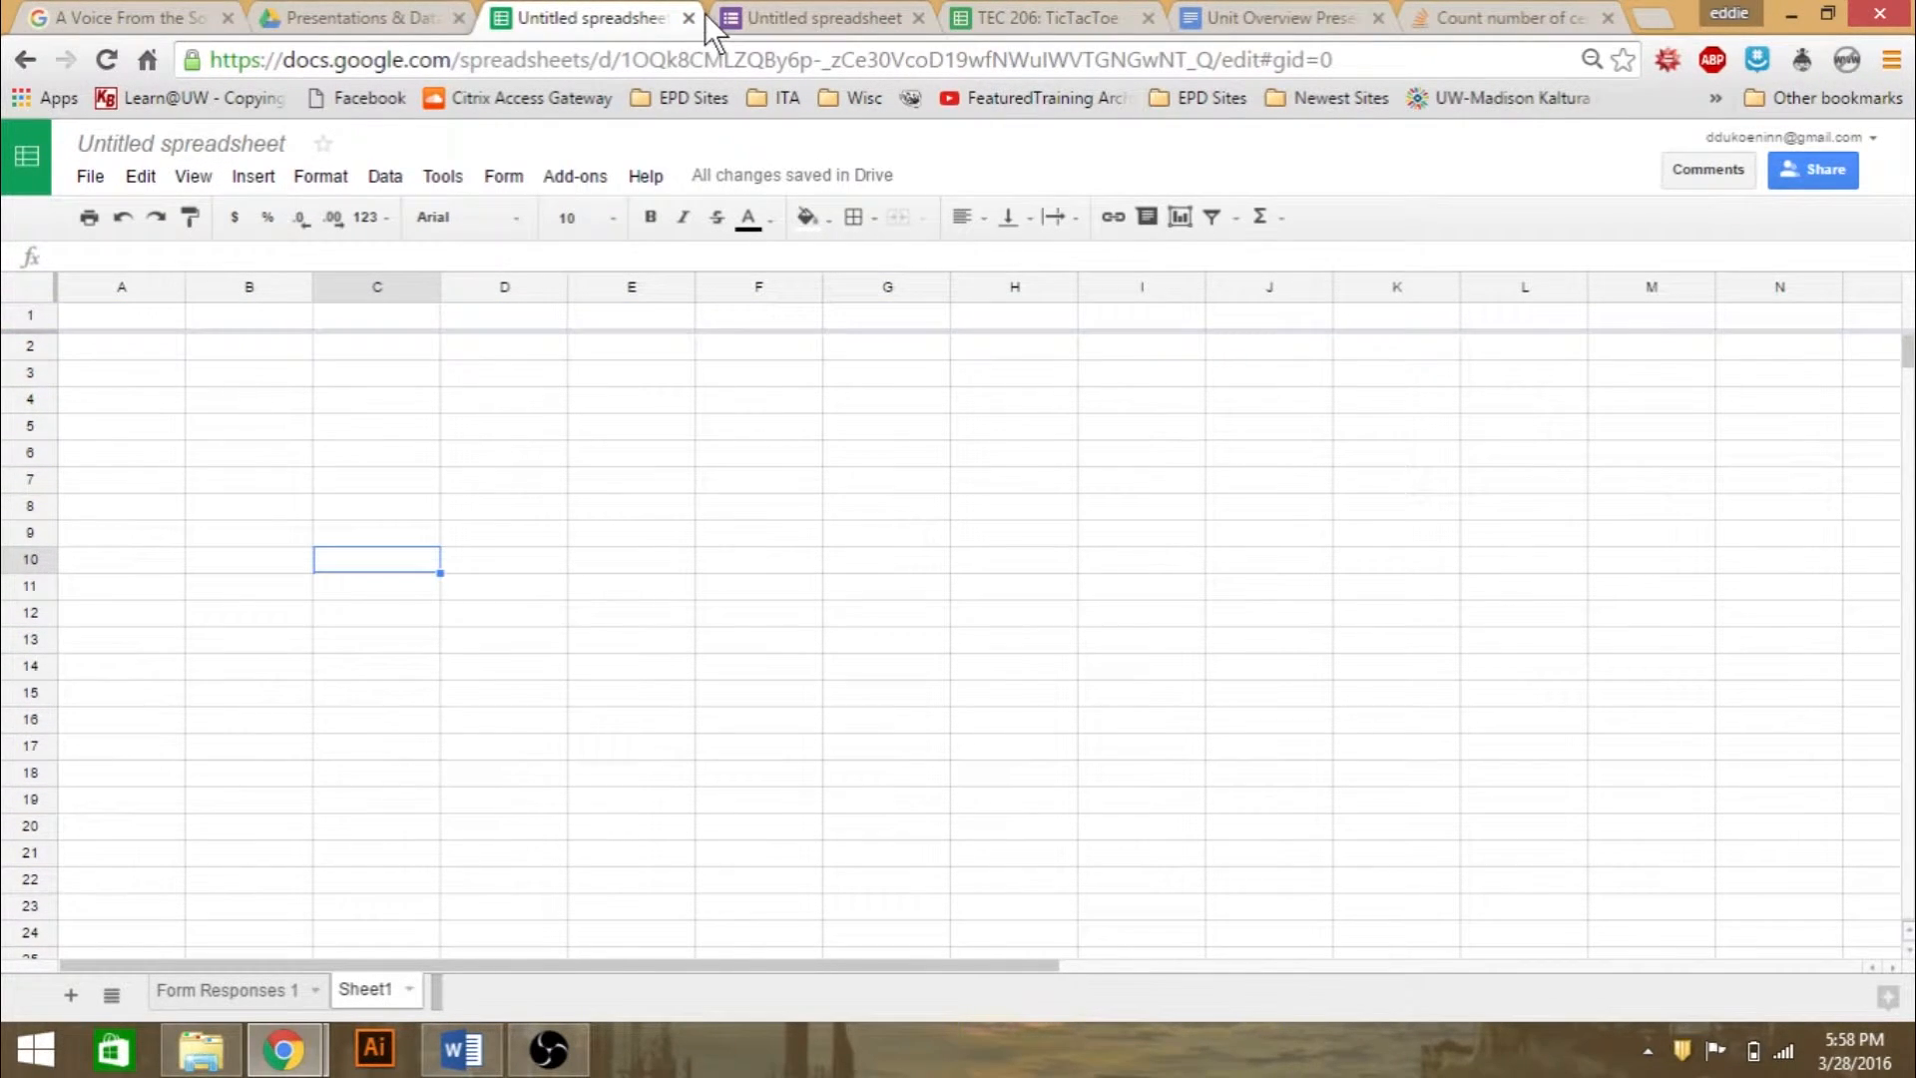
- Open the spreadsheet's live form again to view its question, and close it to return to Sheet1
left_click(779, 18)
left_click(559, 18)
left_click(498, 181)
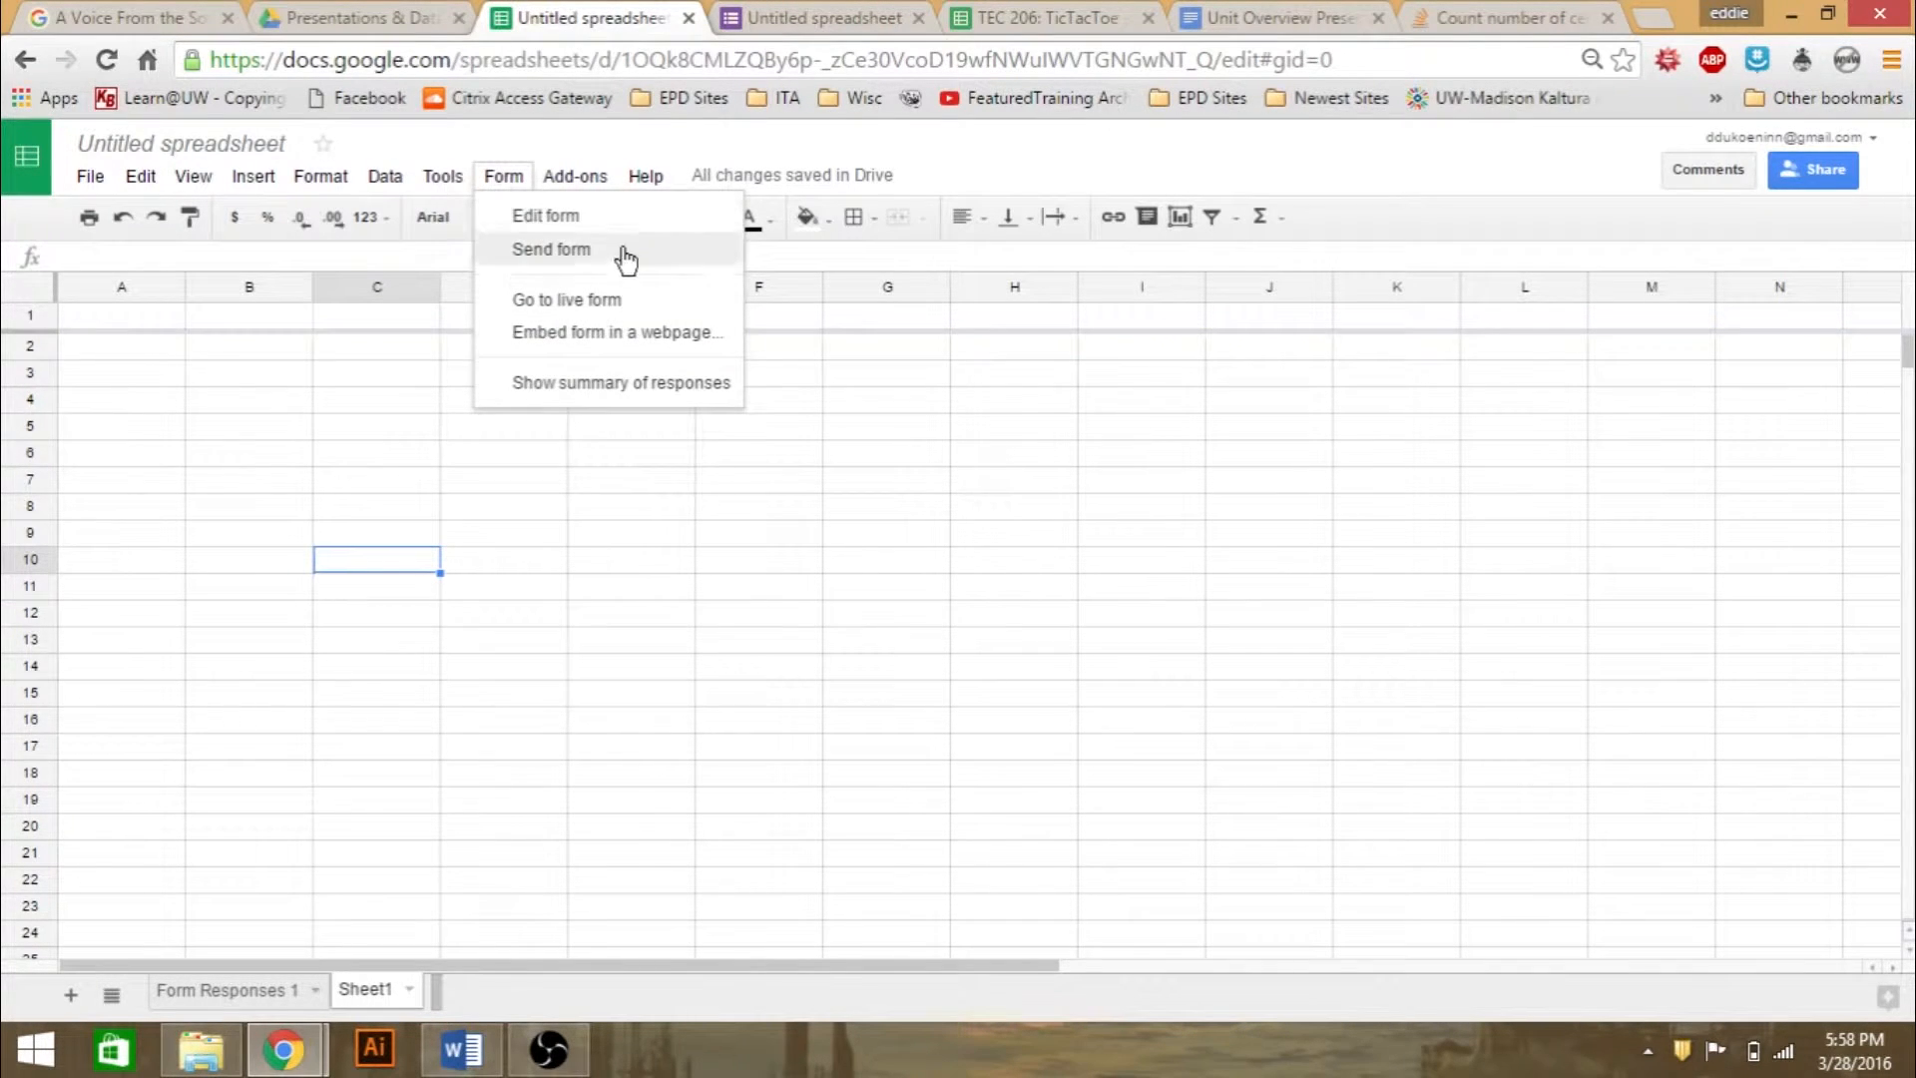
left_click(645, 305)
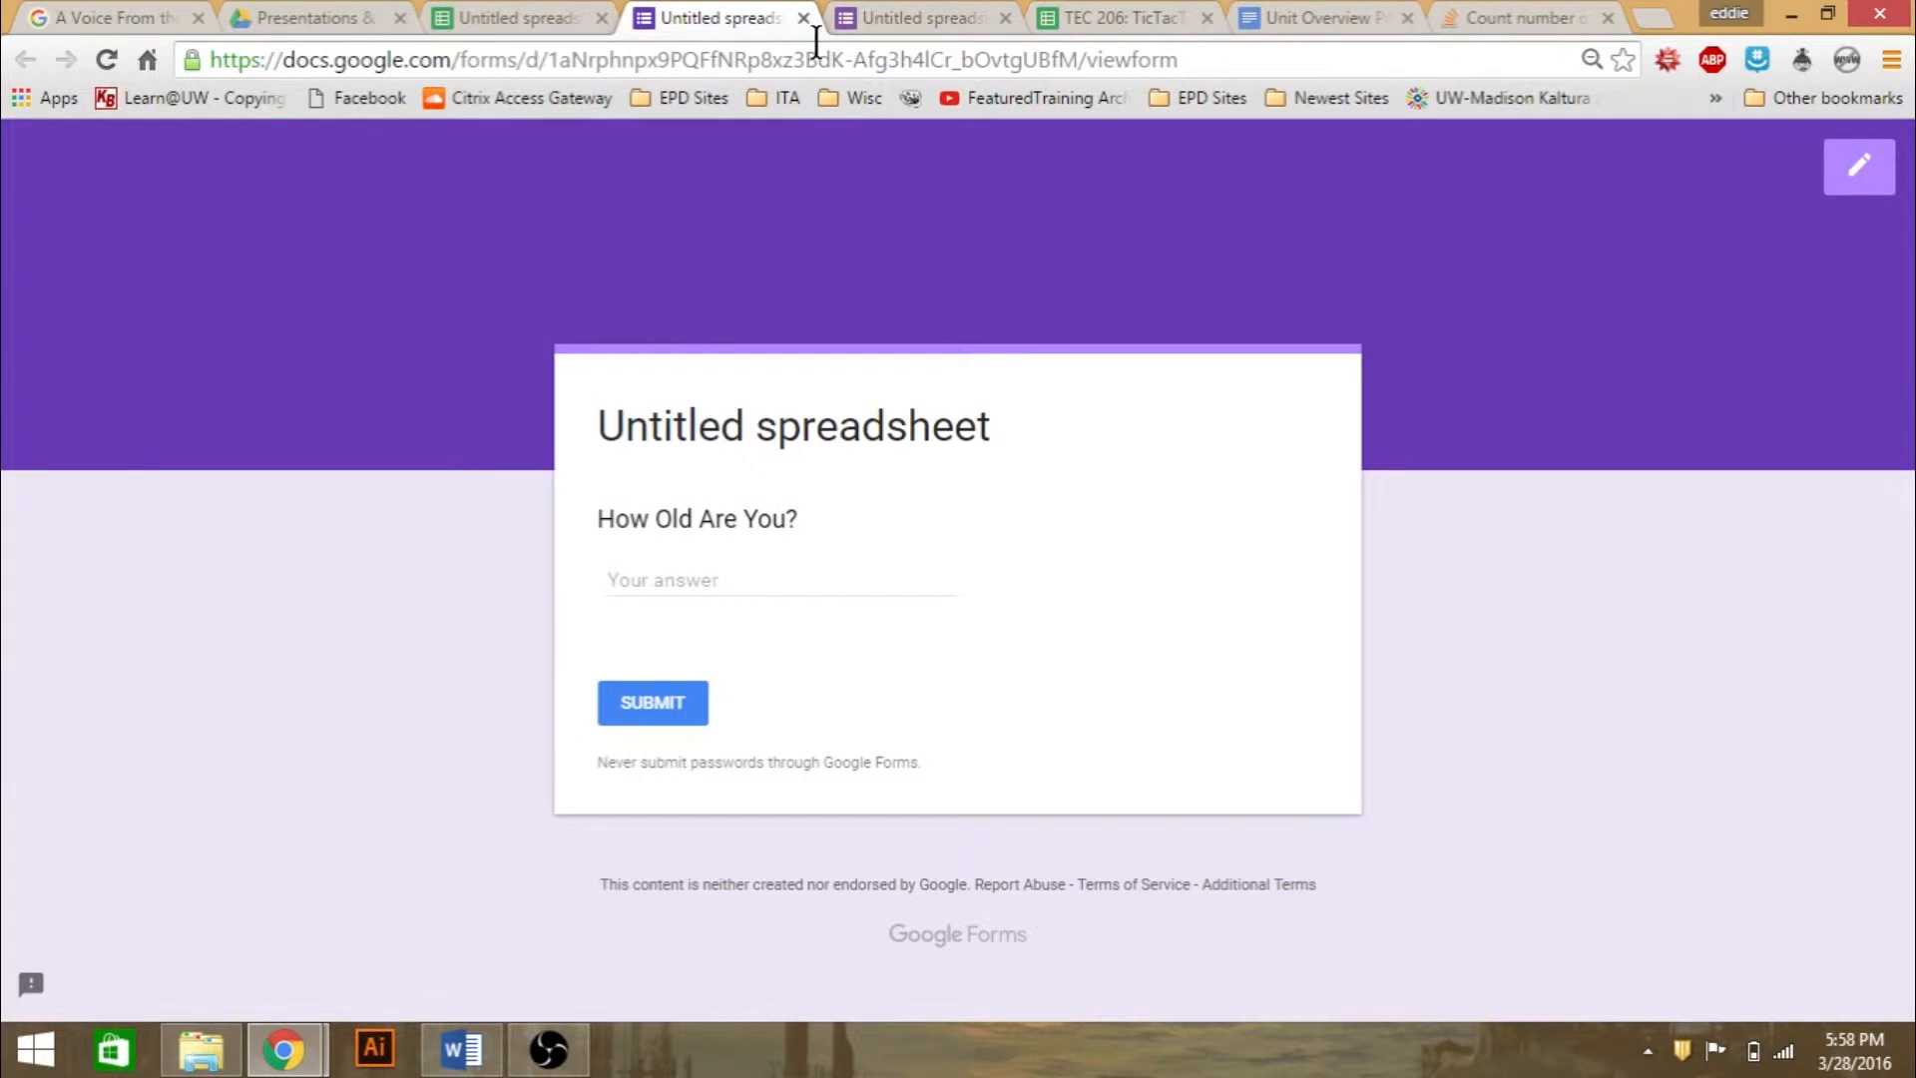
left_click(804, 19)
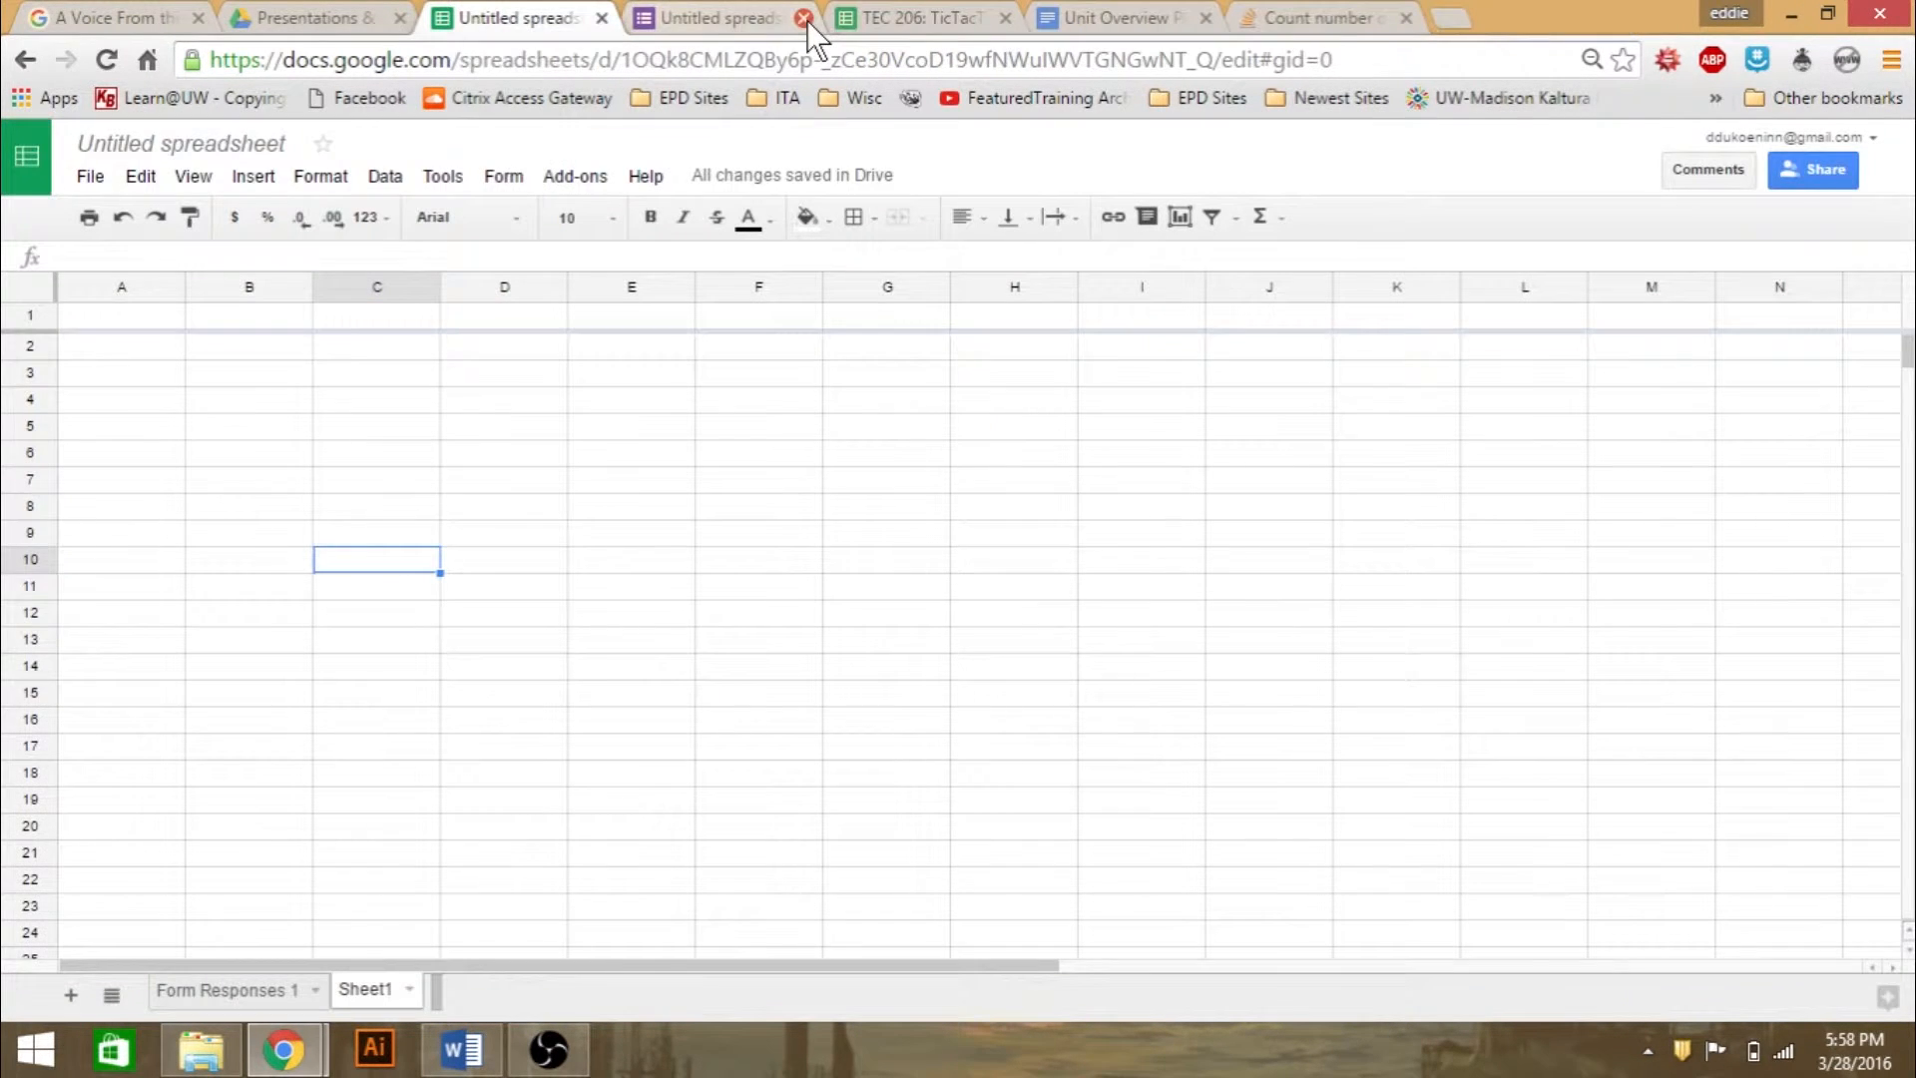
left_click(662, 447)
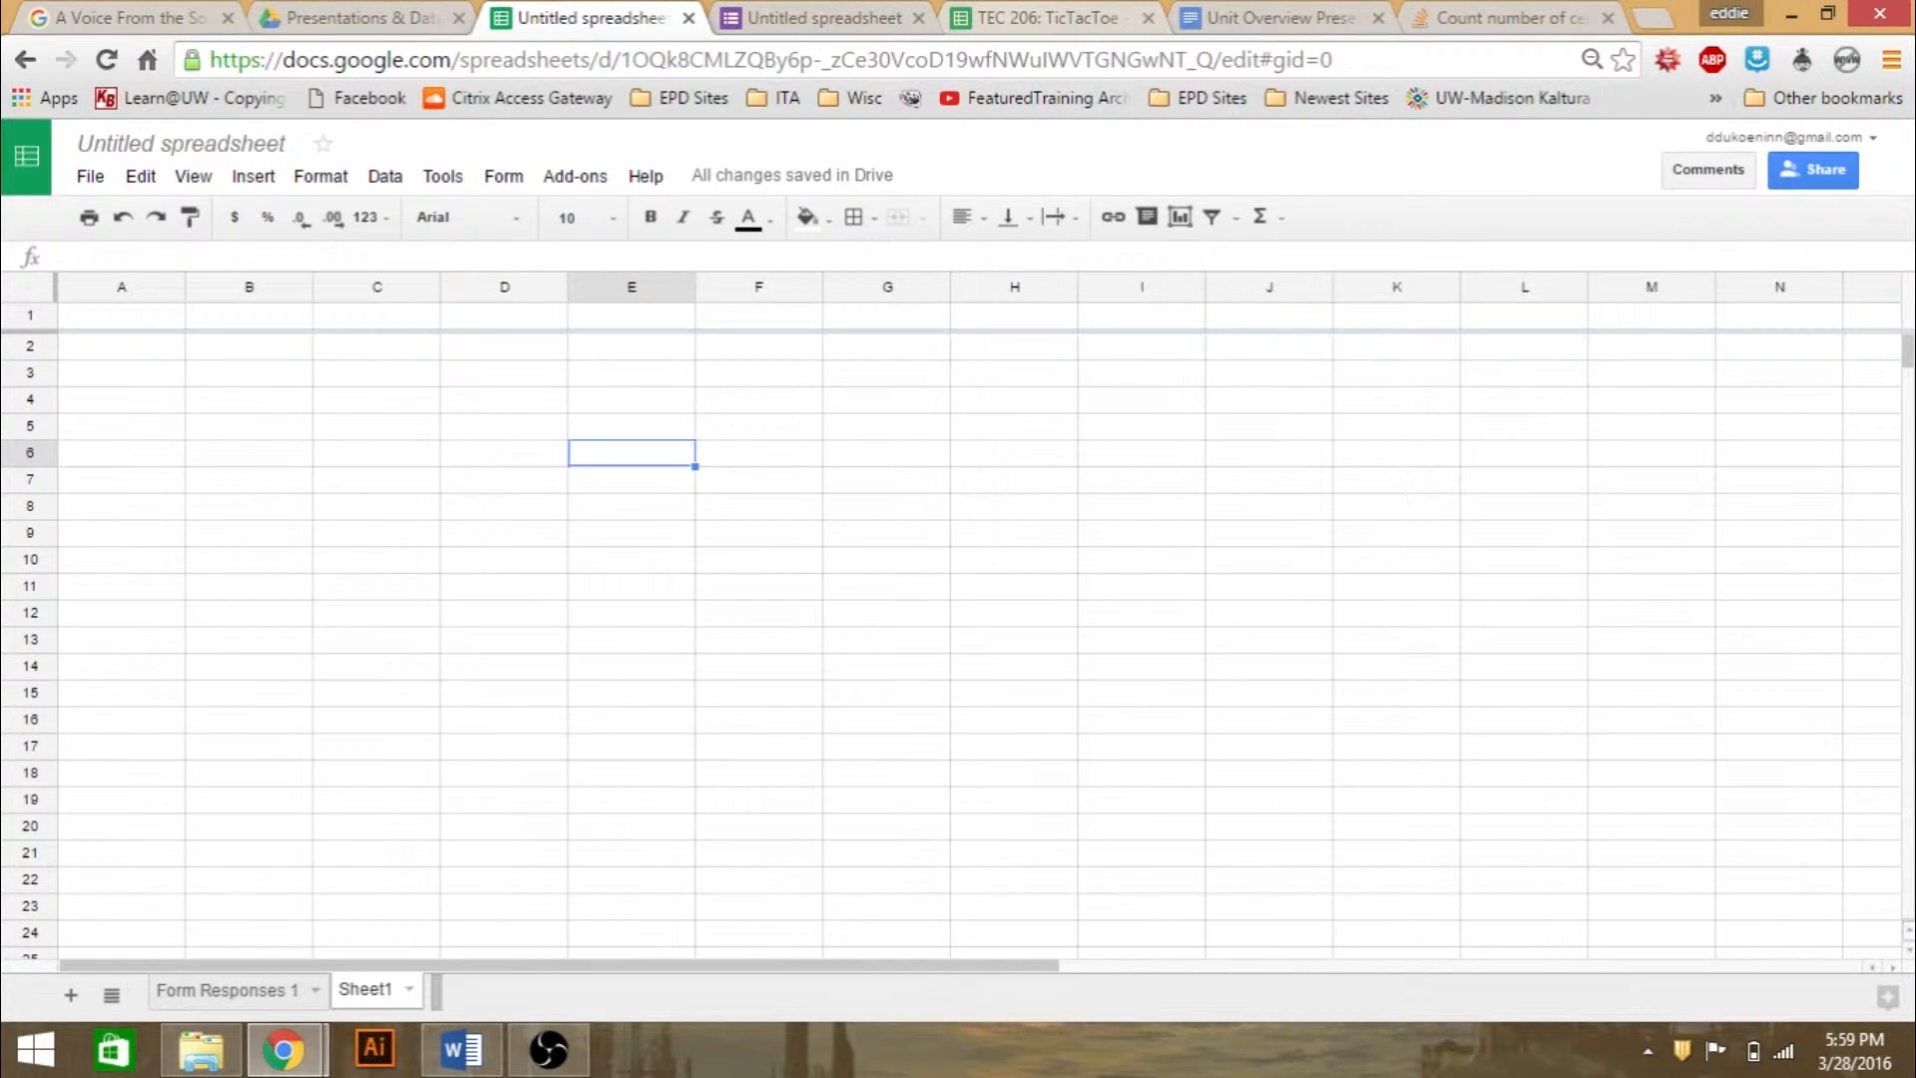
- Switch to the TEC 206: TicTacToe spreadsheet, review the recorded moves in Form Responses 1 and return to Sheet1
left_click(1011, 8)
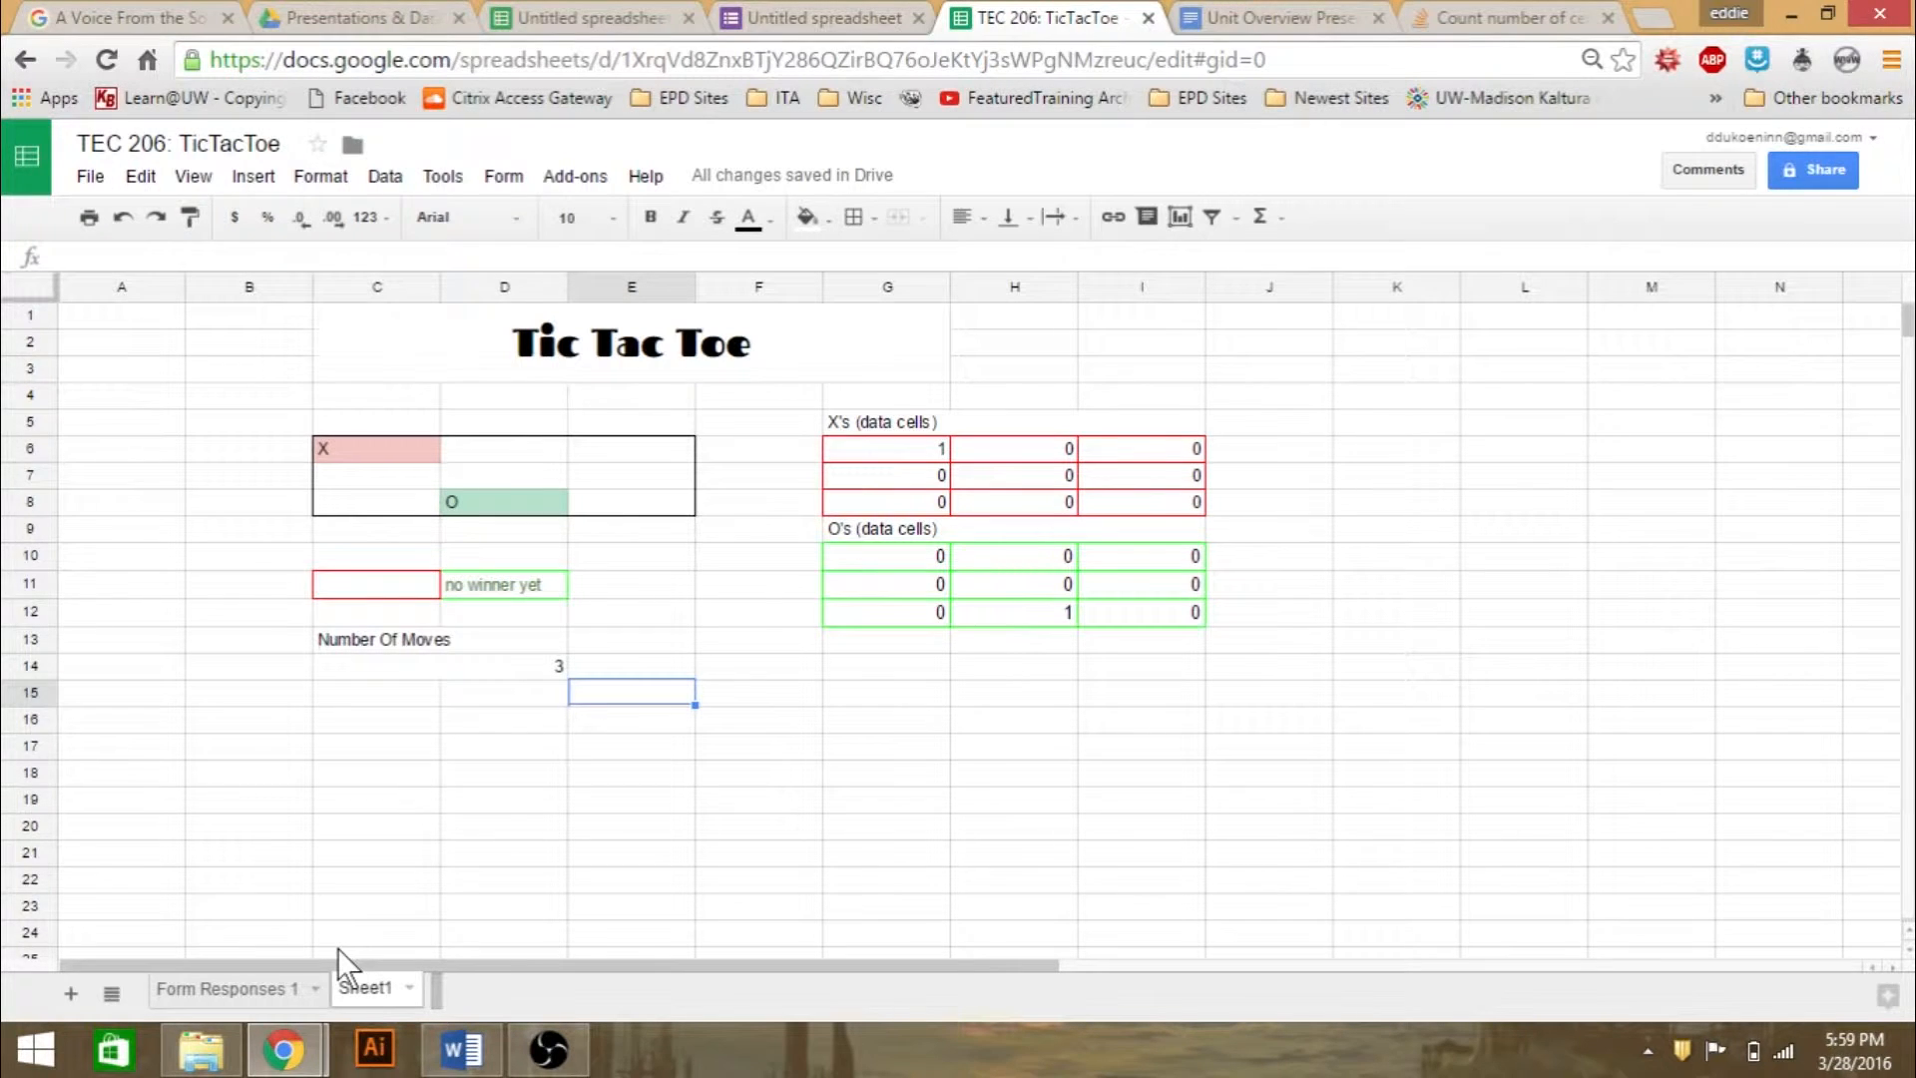
left_click(250, 986)
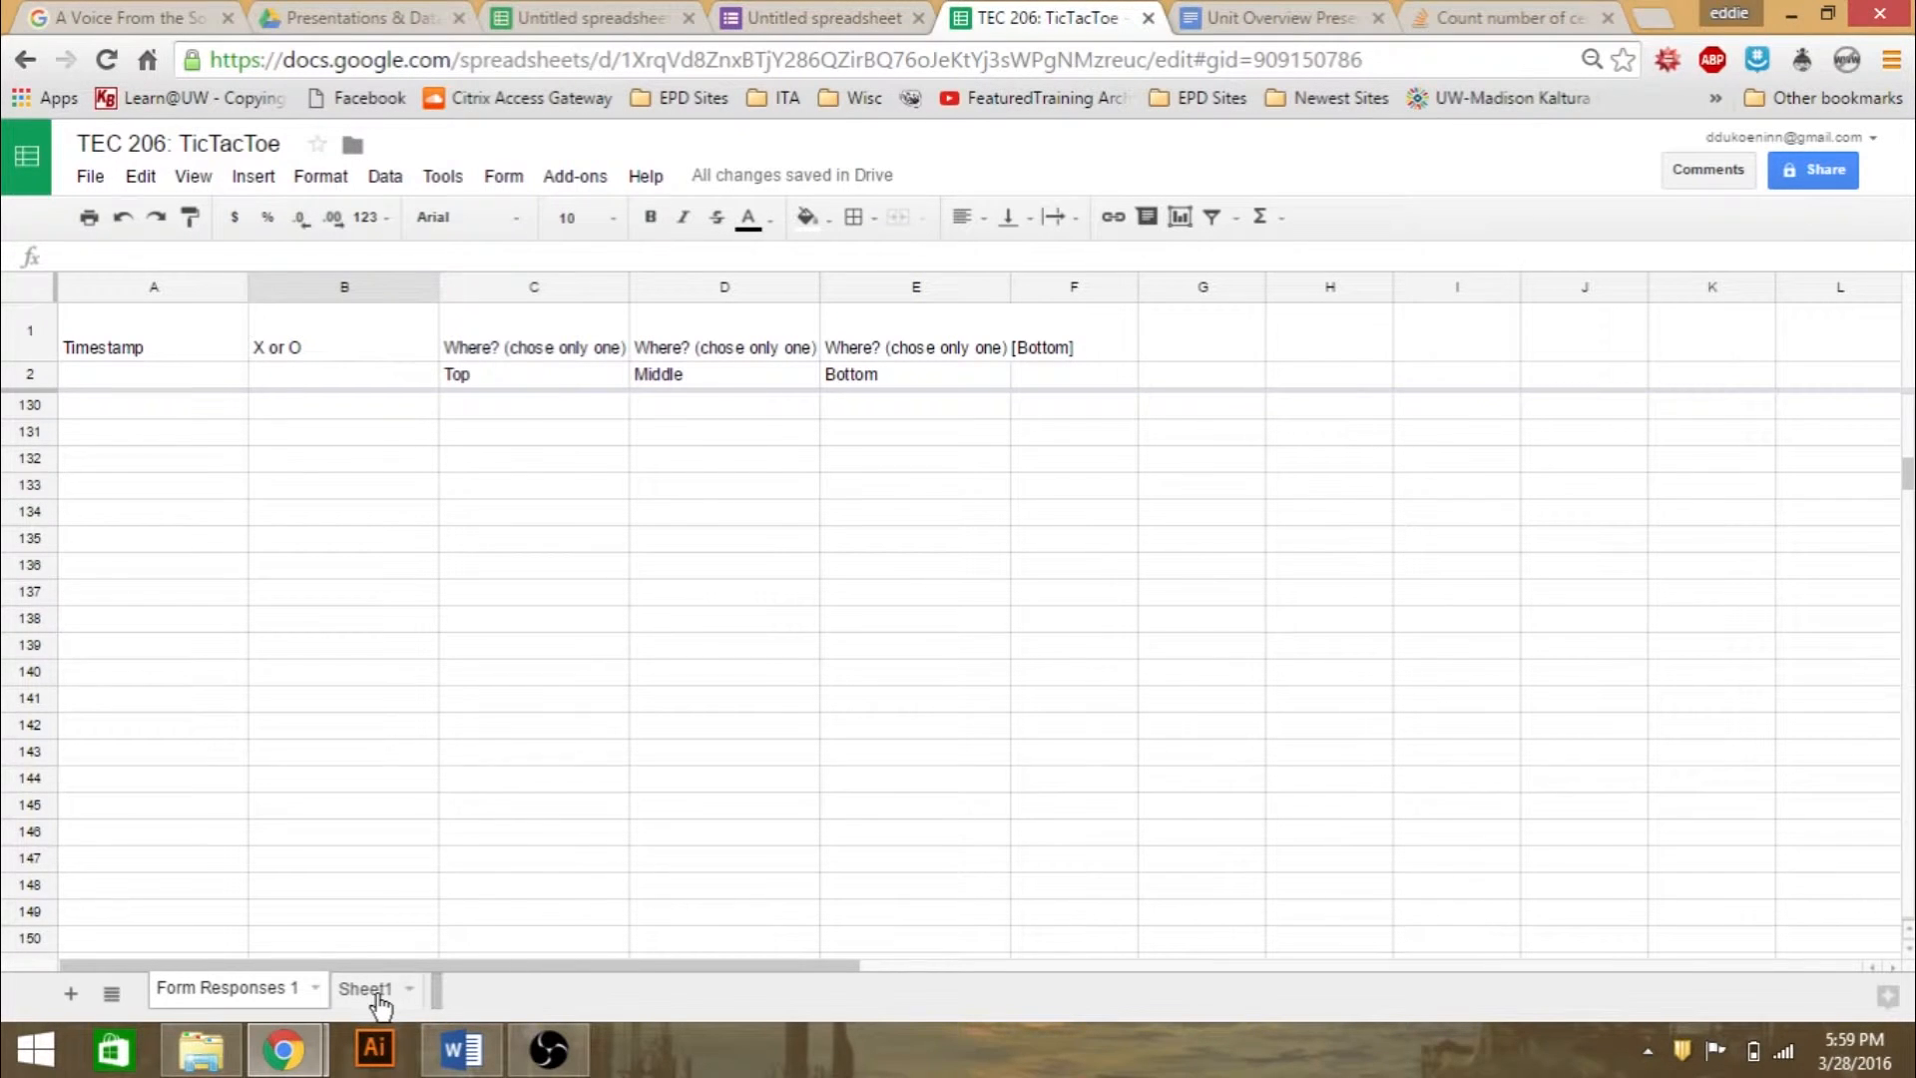
left_click(482, 614)
scroll(482, 619, "up", 20)
scroll(482, 619, "up", 3)
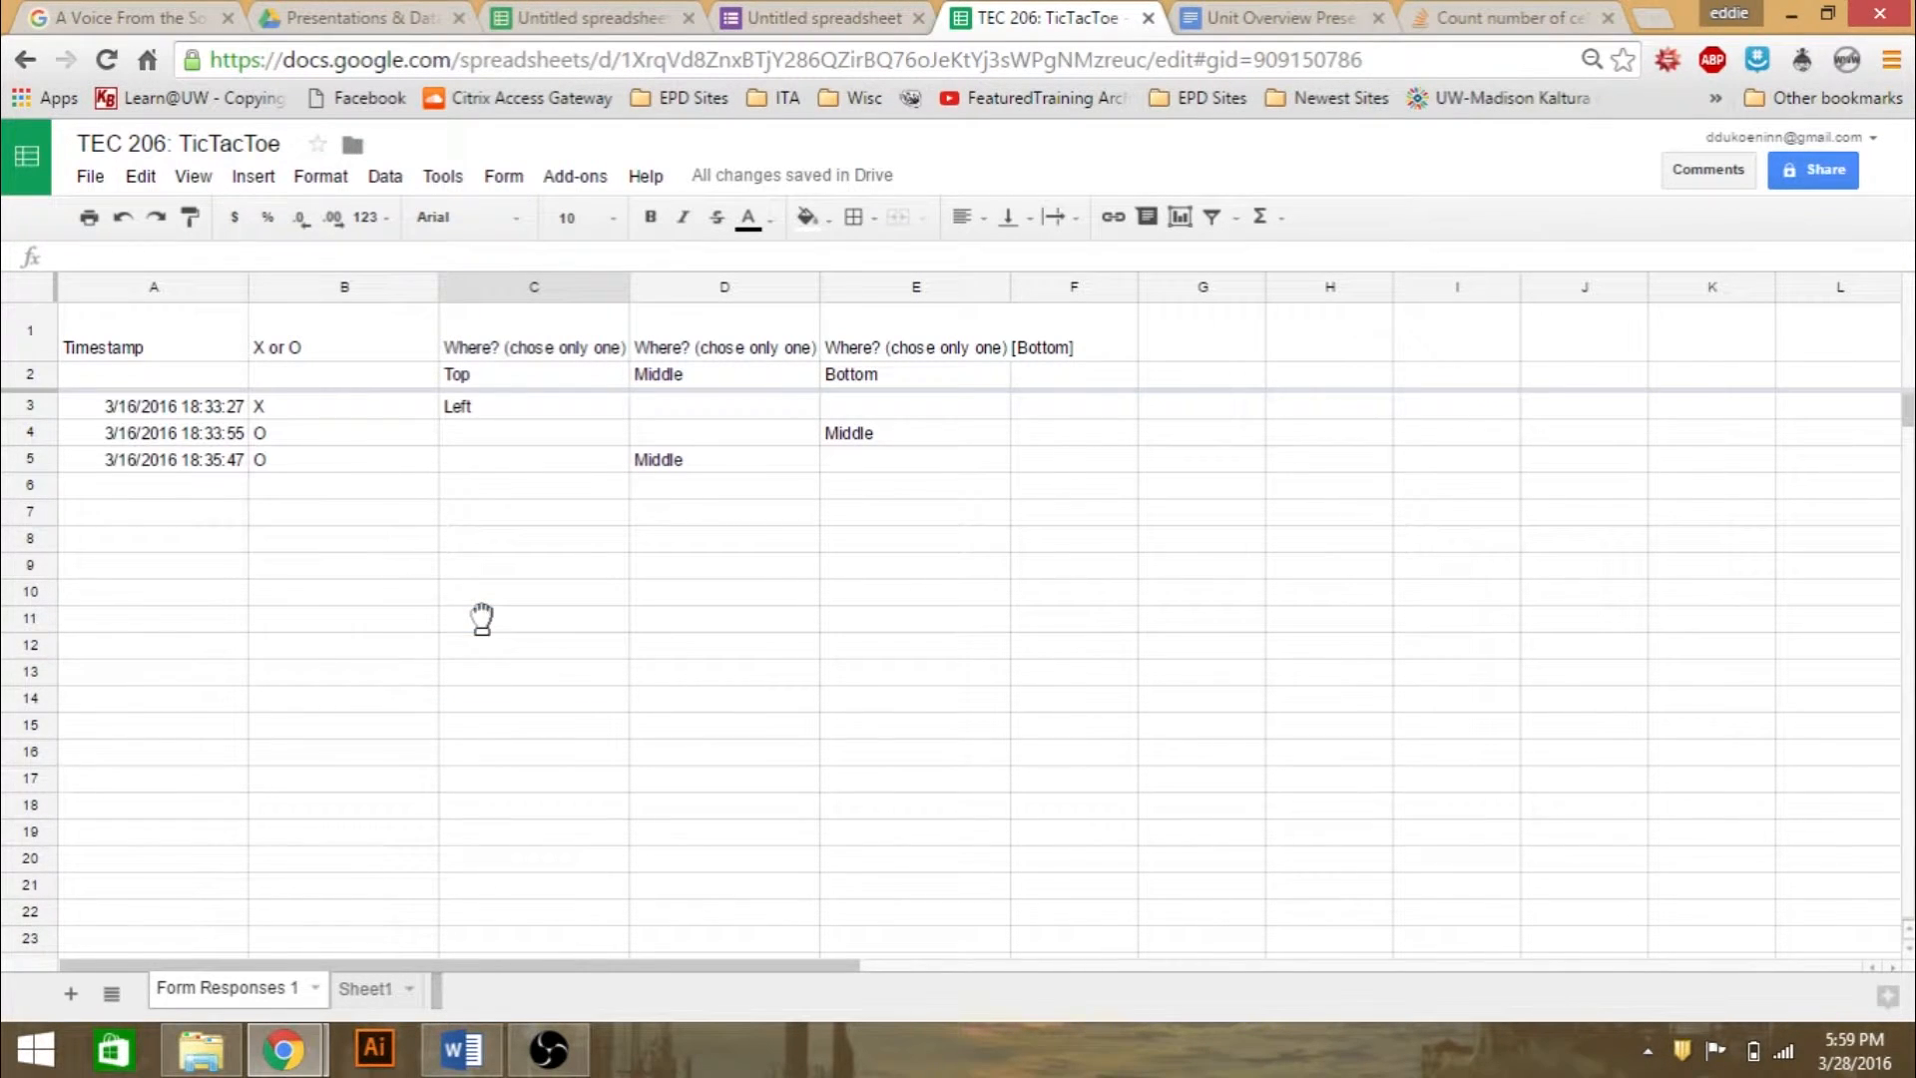
left_click(367, 989)
left_click(366, 990)
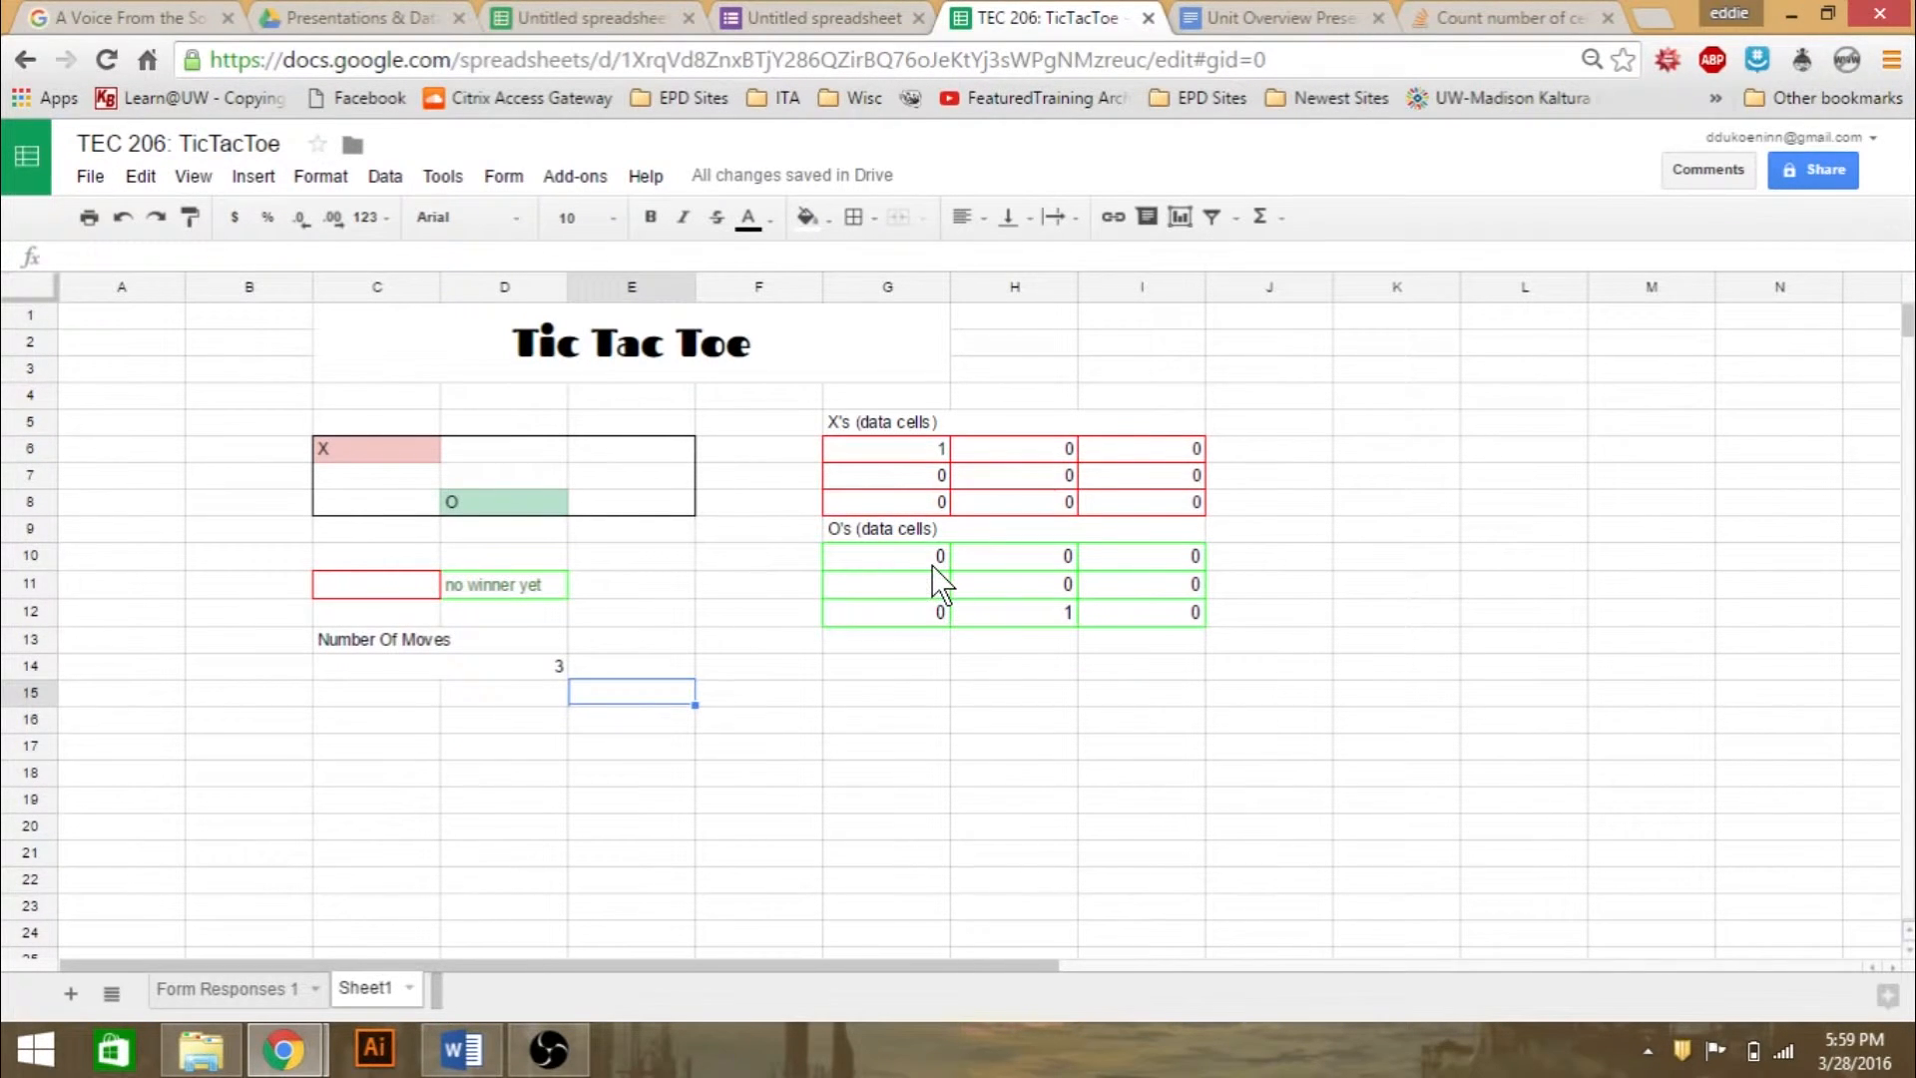
- Examine the formula in the first O's data cell, G10, and the formula in the board cell C6 it refers to
left_click(860, 565)
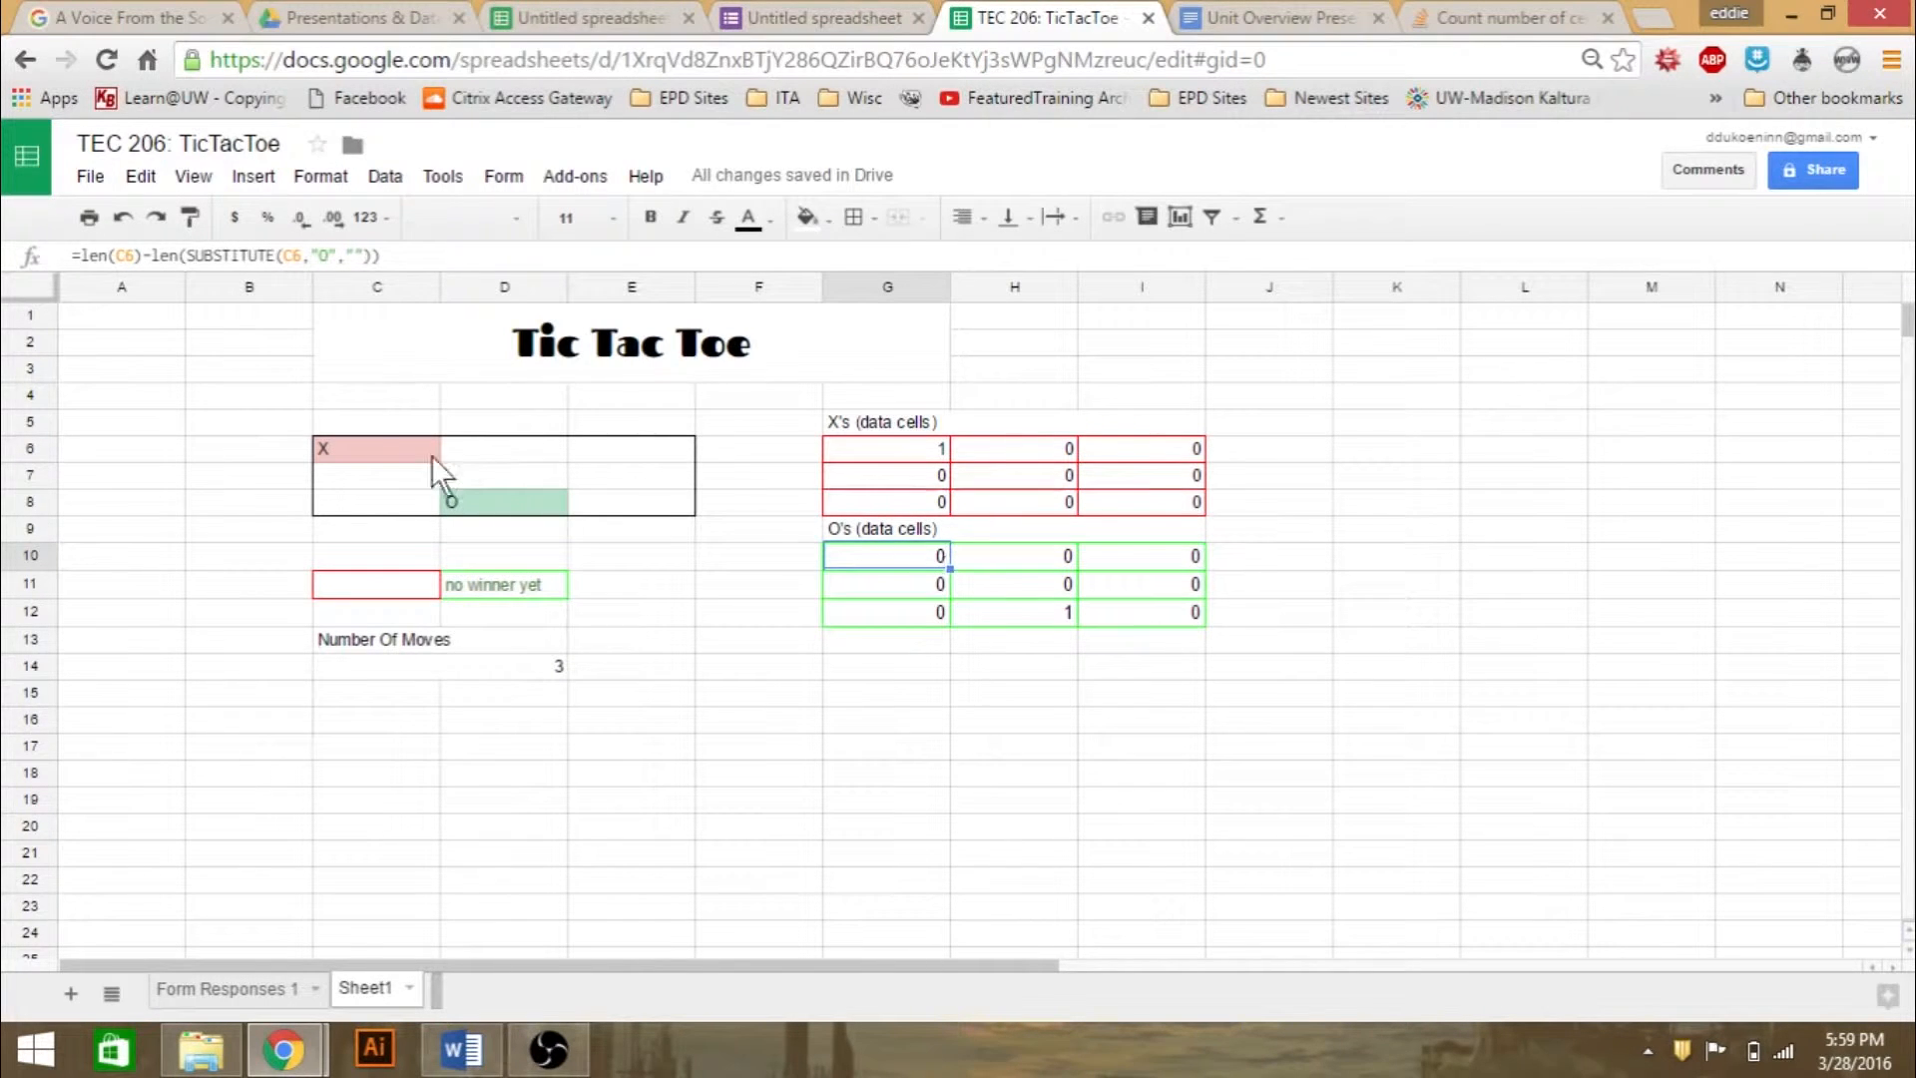
left_click(368, 450)
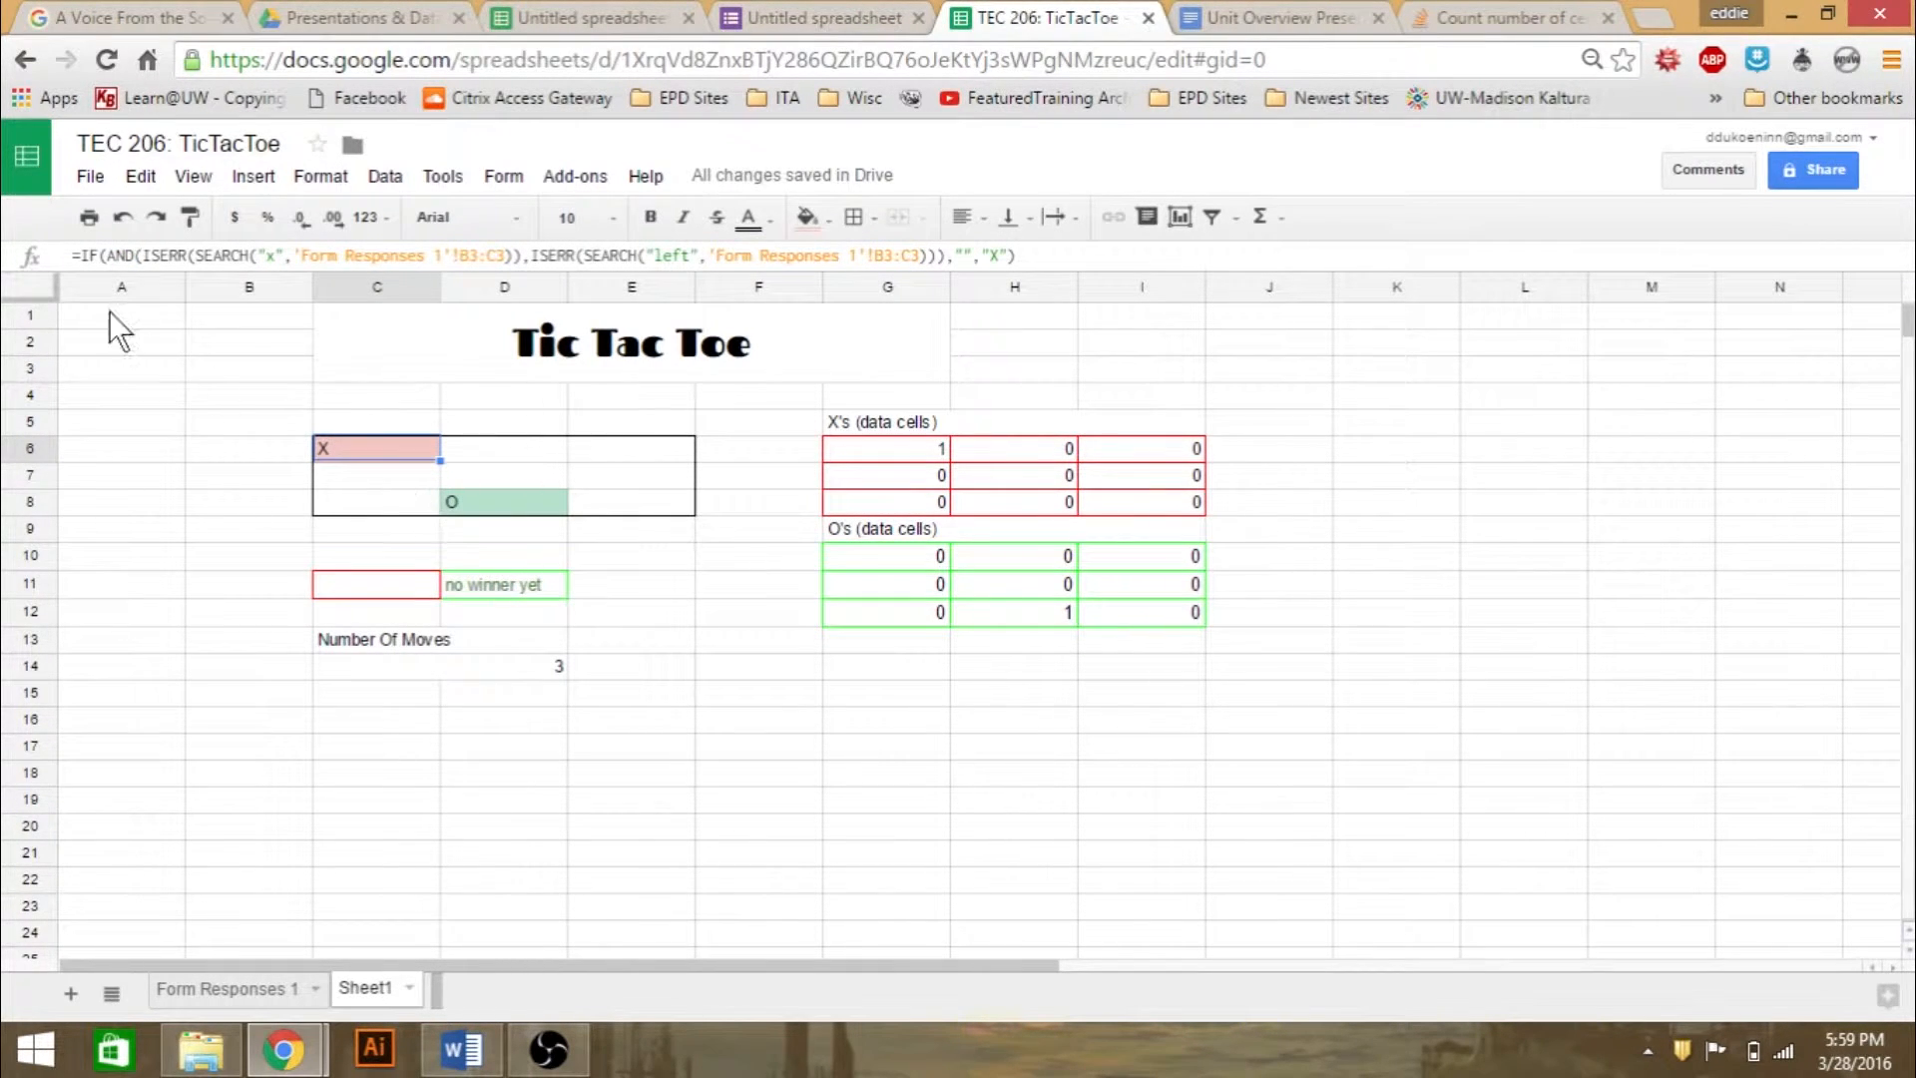
left_click(912, 559)
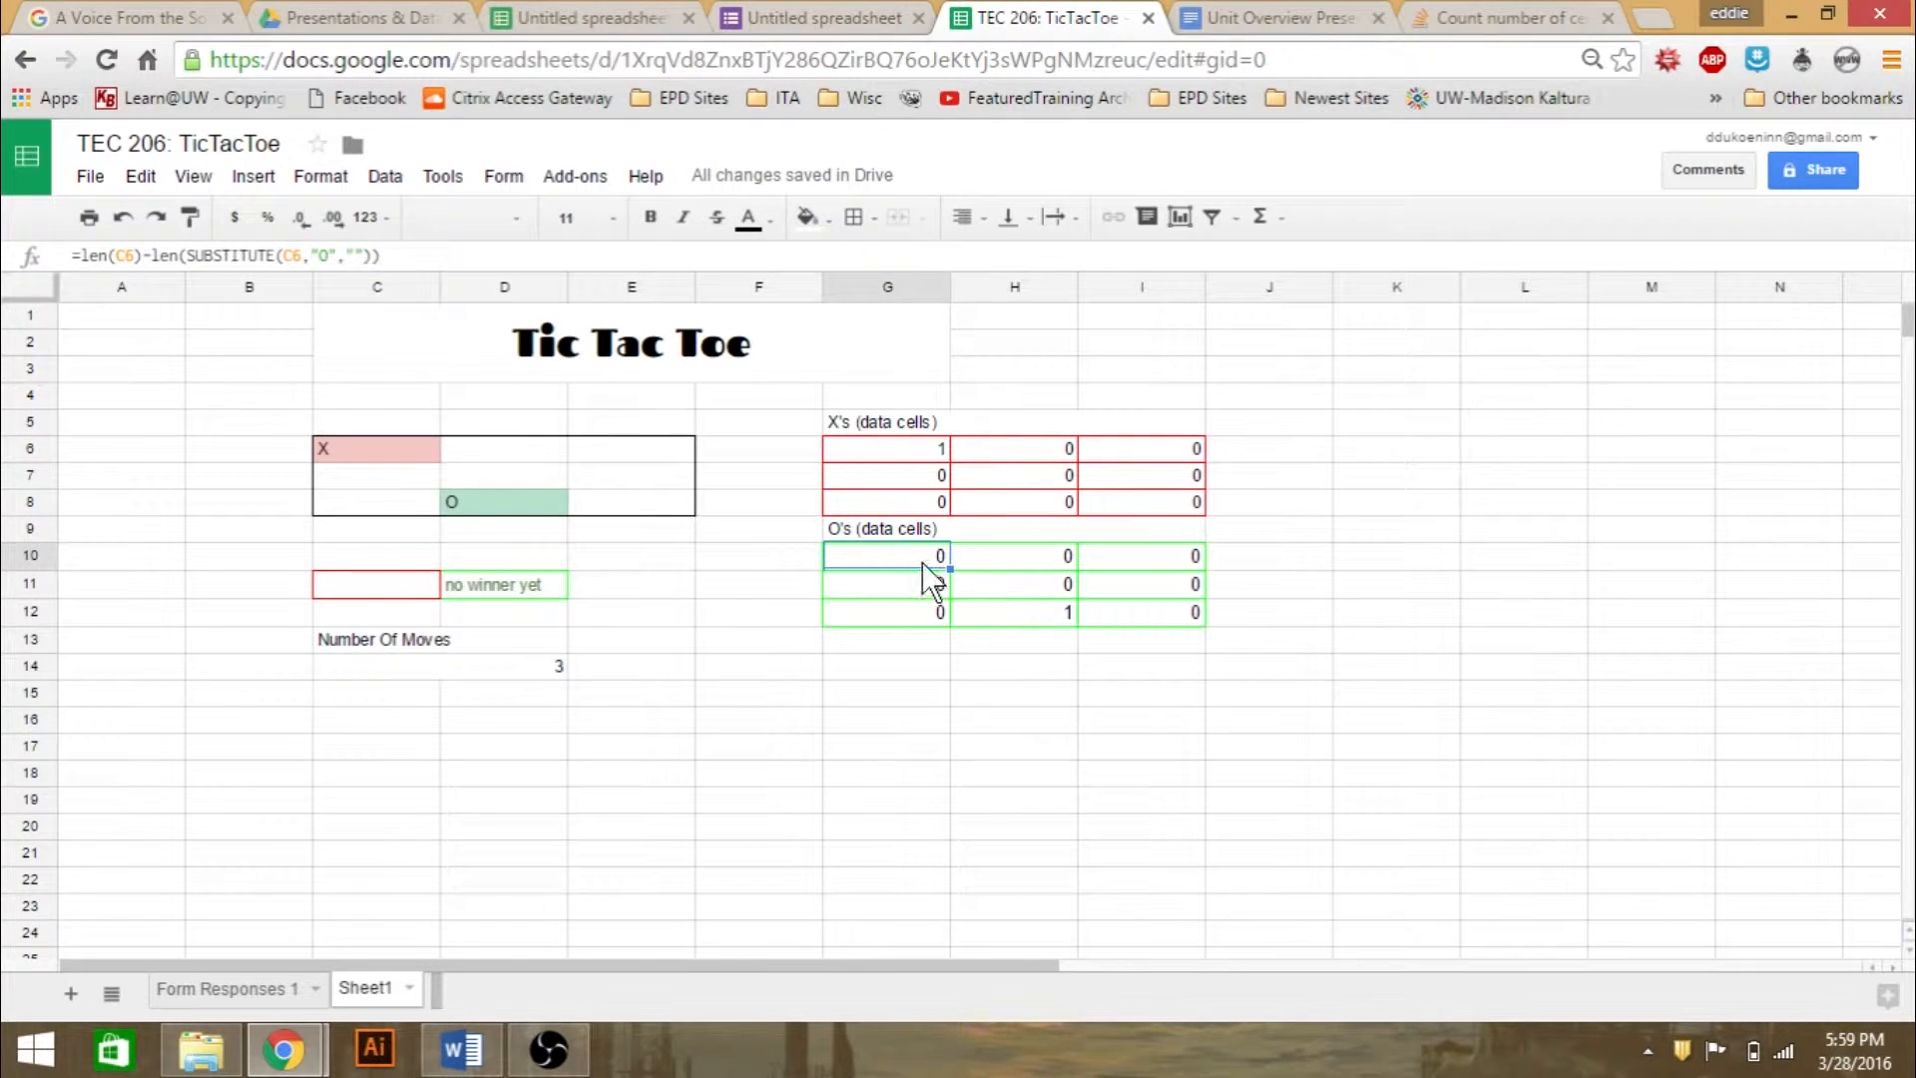
double_click(919, 561)
left_click(858, 556)
left_click(851, 556)
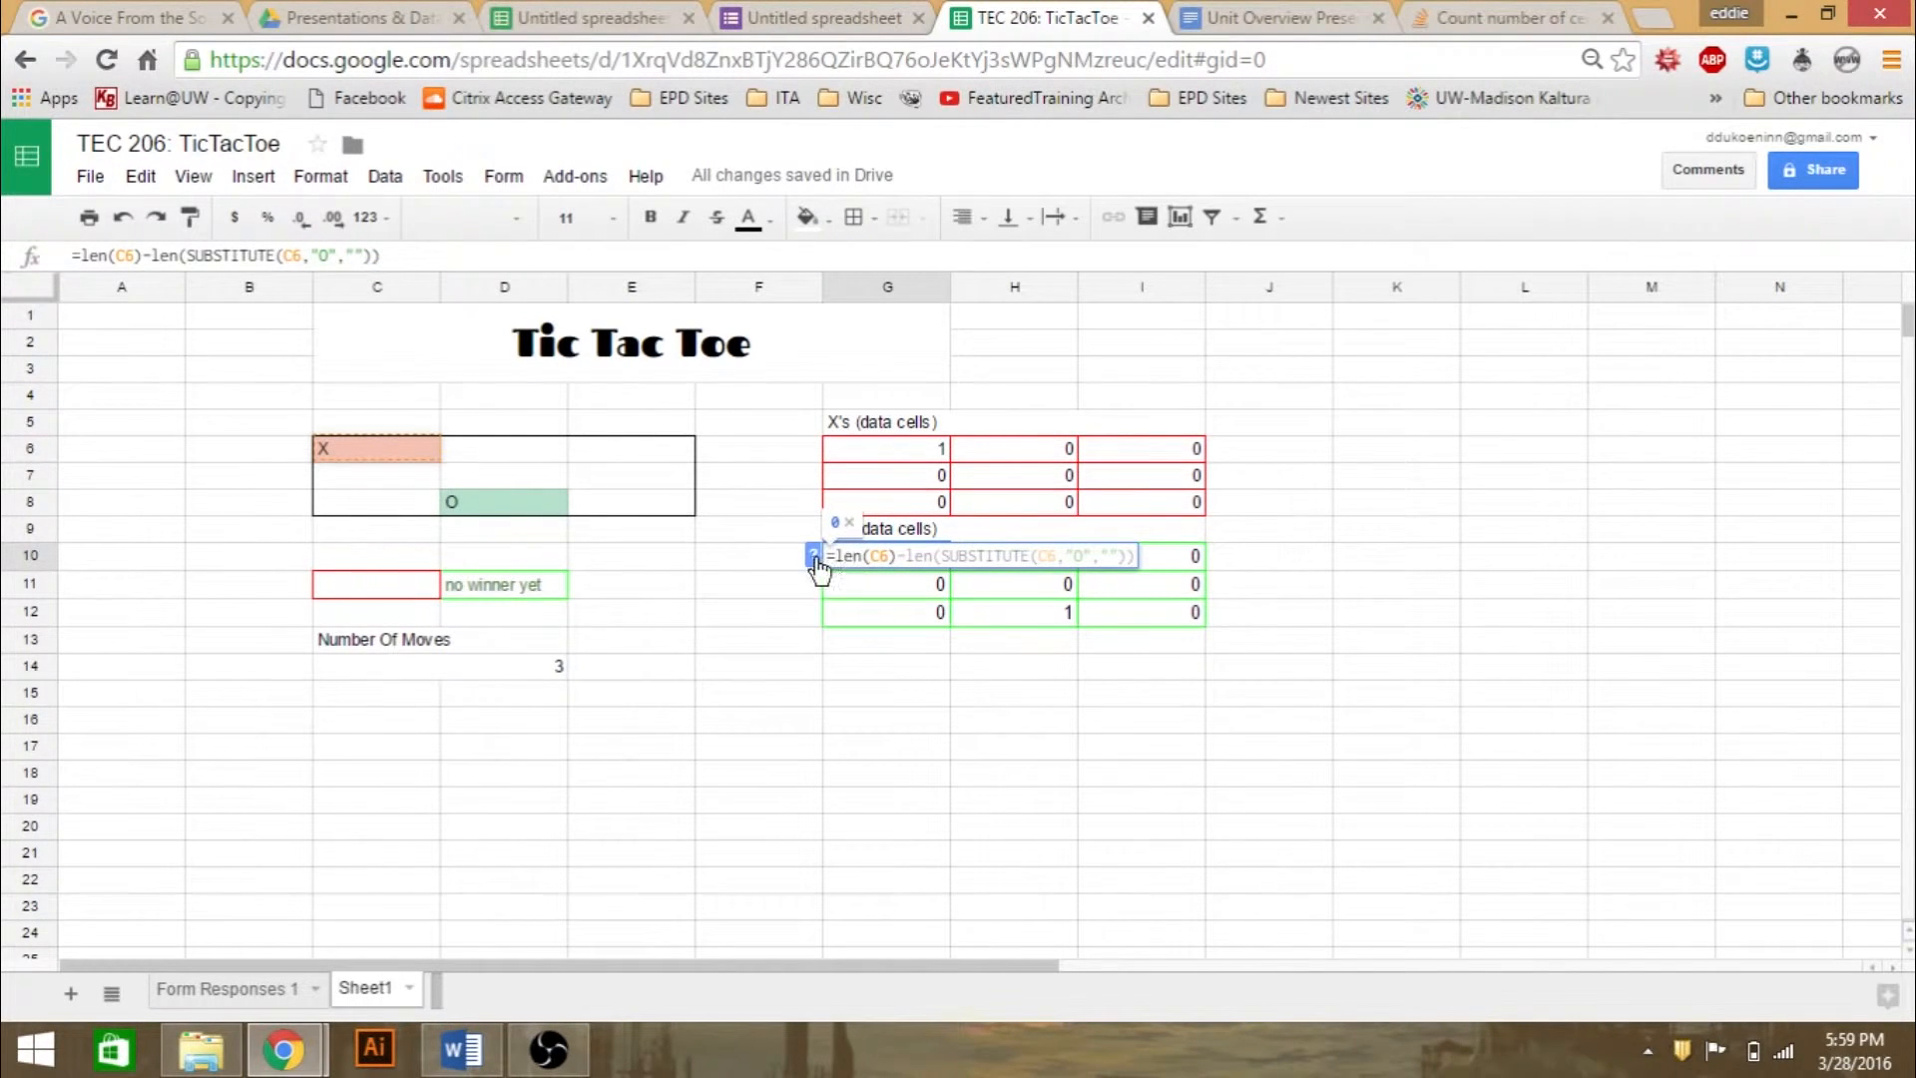
left_click(959, 556)
key("ctrl+a")
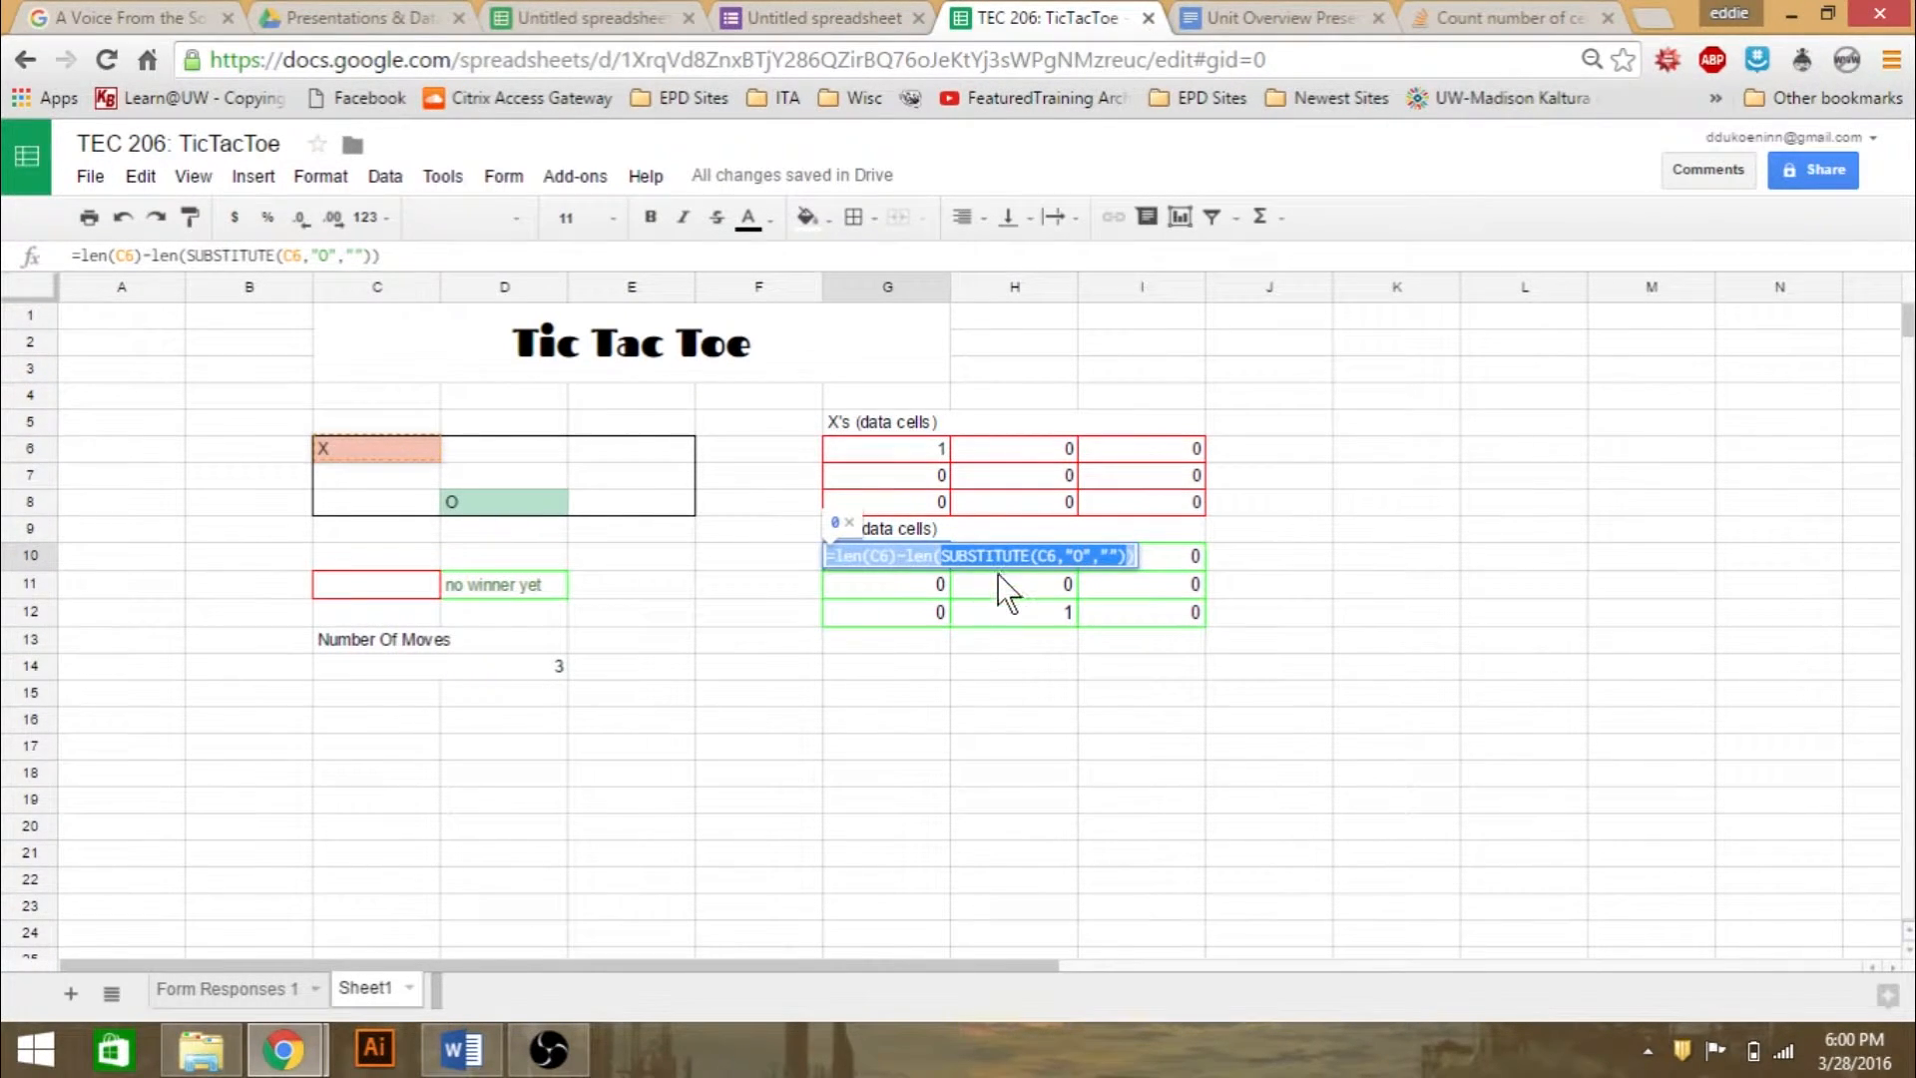
- Read the function help for SUBSTITUTE and LEN within the formula of cell G10
left_click(974, 556)
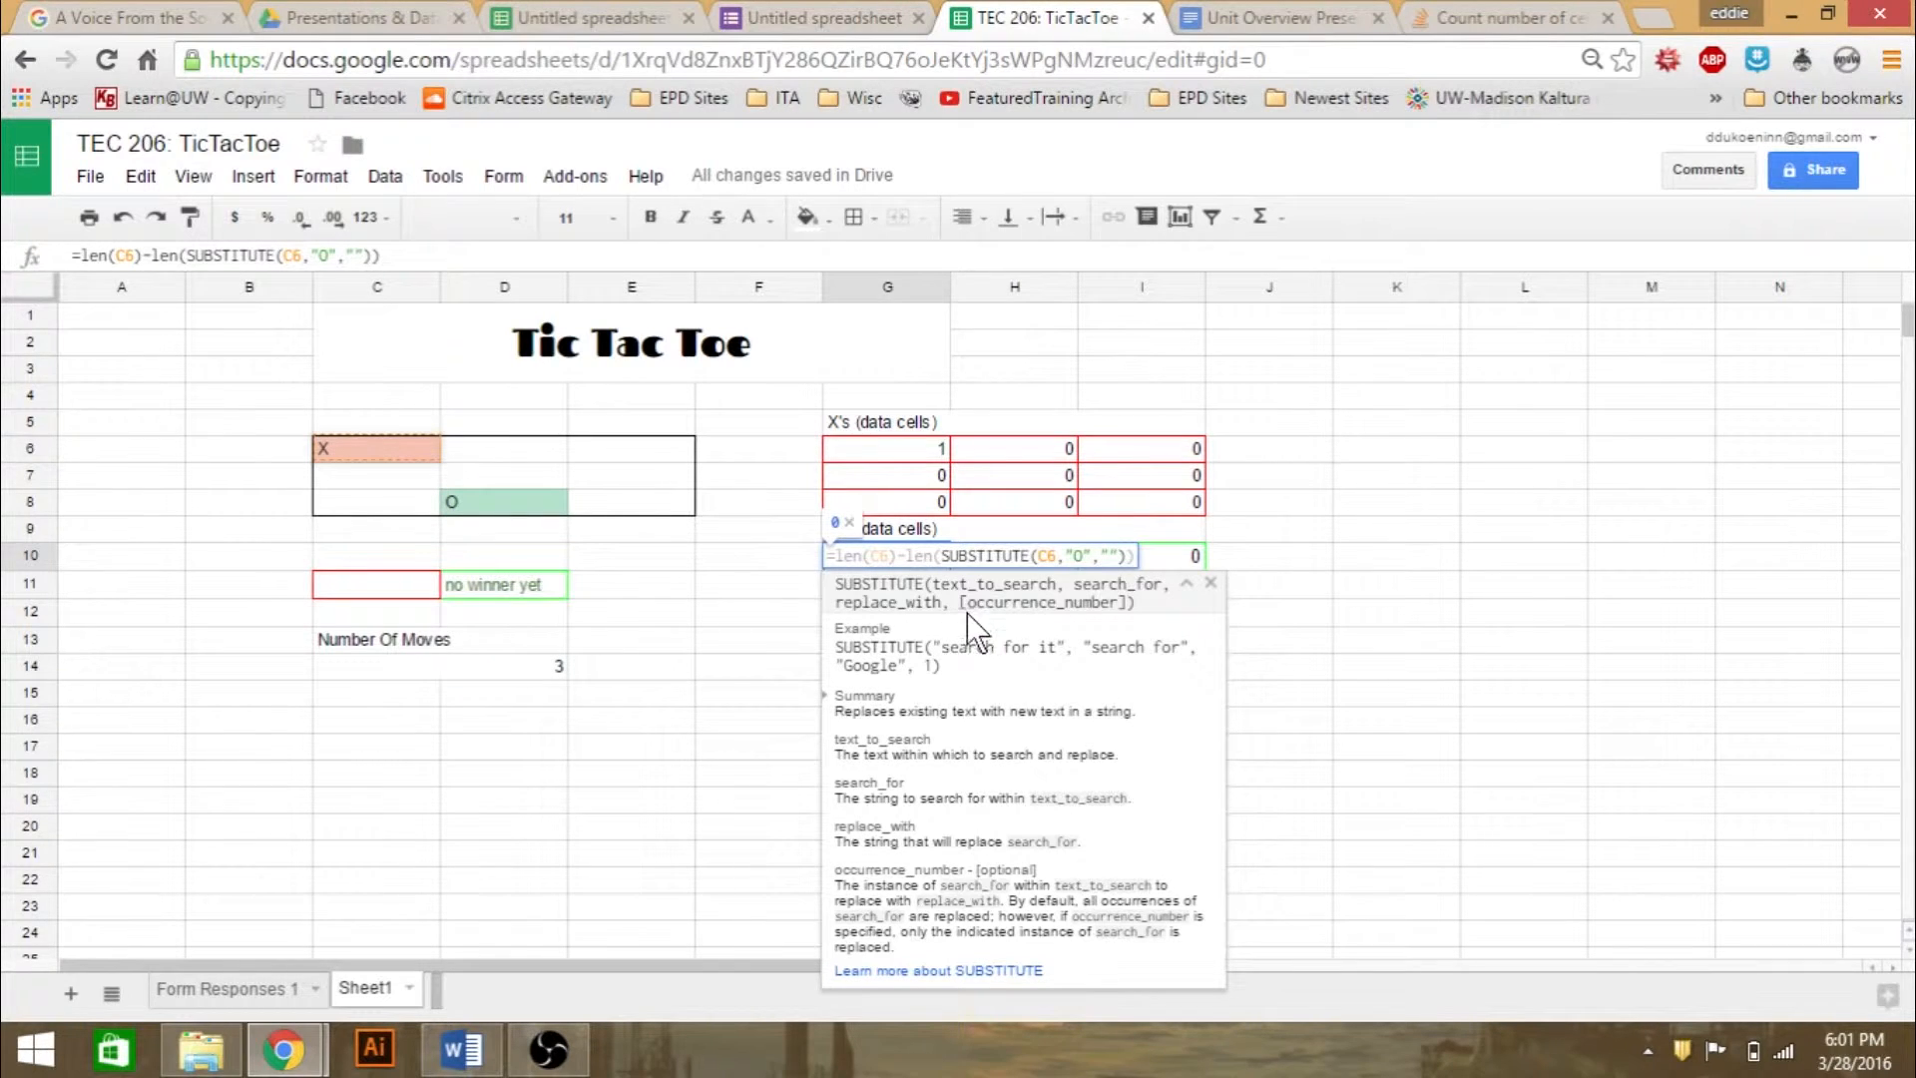
left_click_drag(966, 604, 954, 606)
left_click(1128, 606)
left_click_drag(843, 711, 989, 724)
left_click(990, 725)
left_click(932, 554)
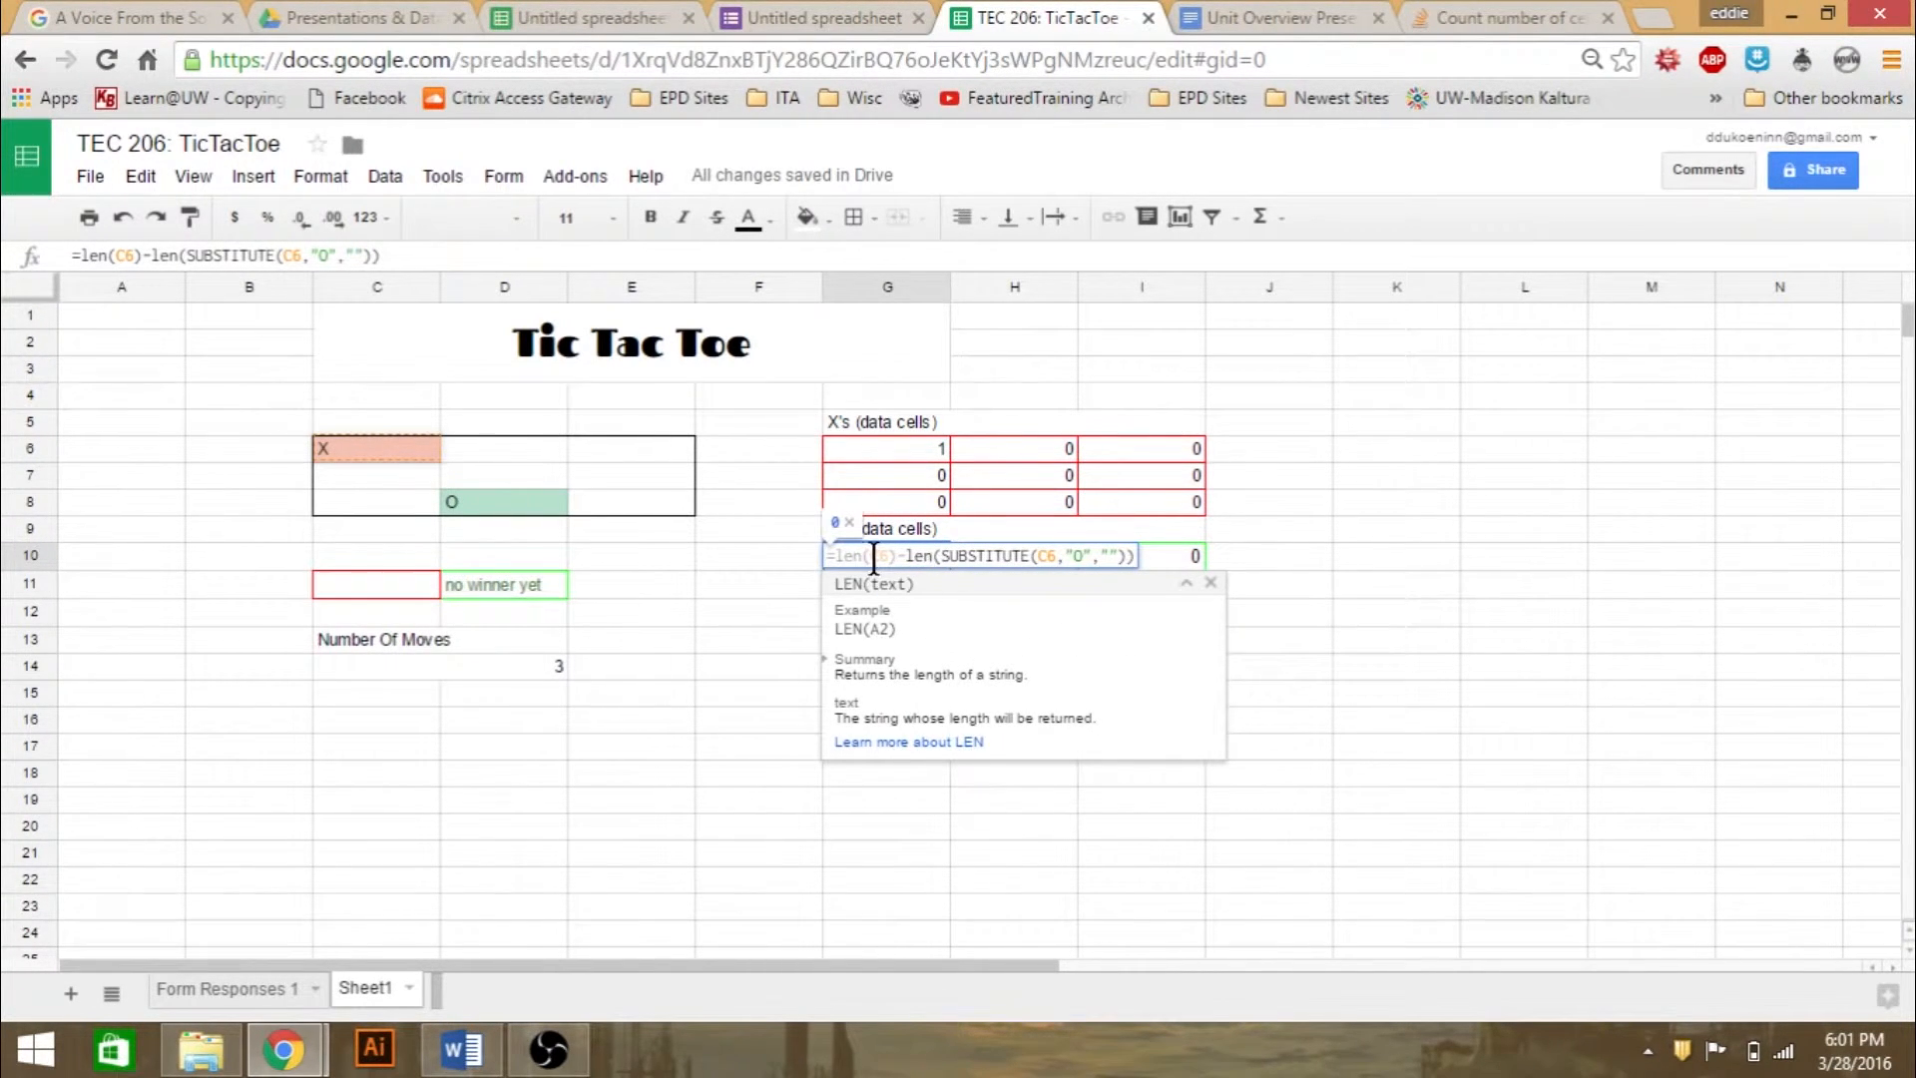
left_click_drag(906, 555, 843, 555)
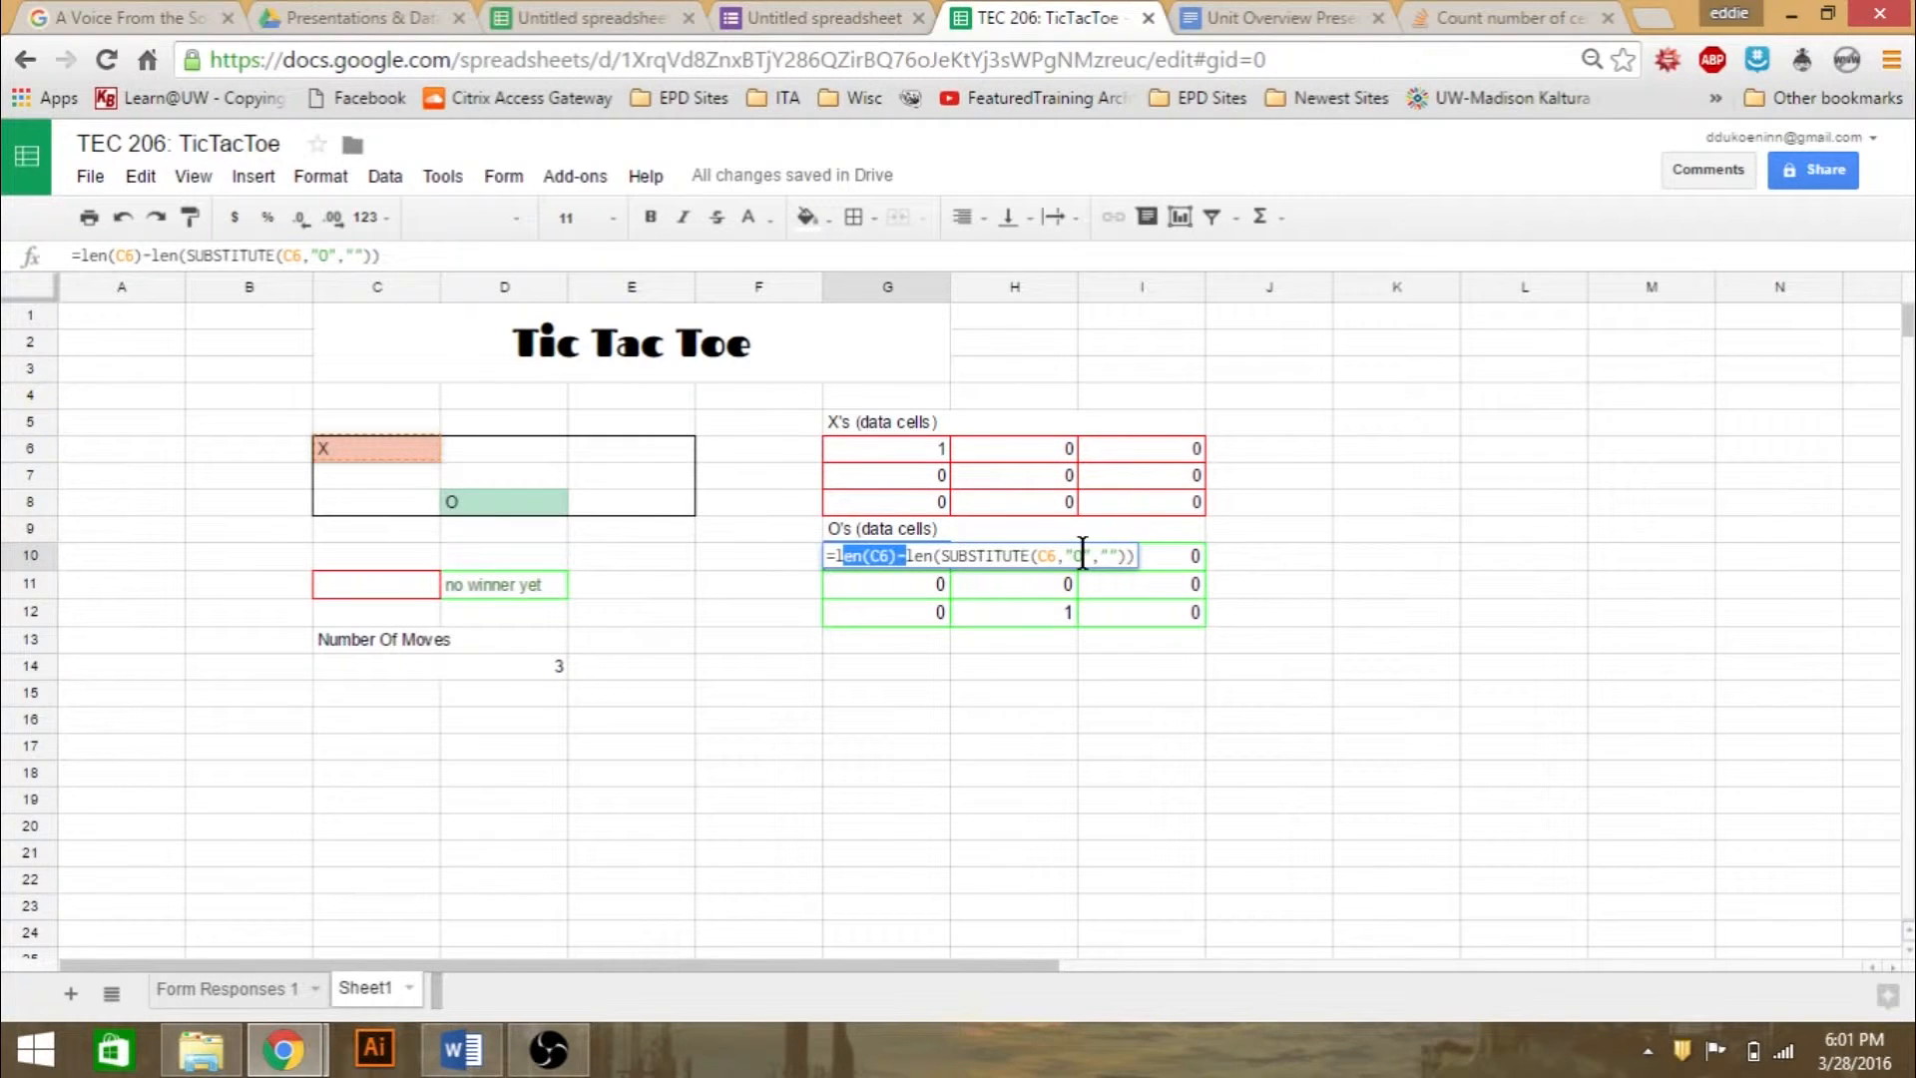
left_click(996, 617)
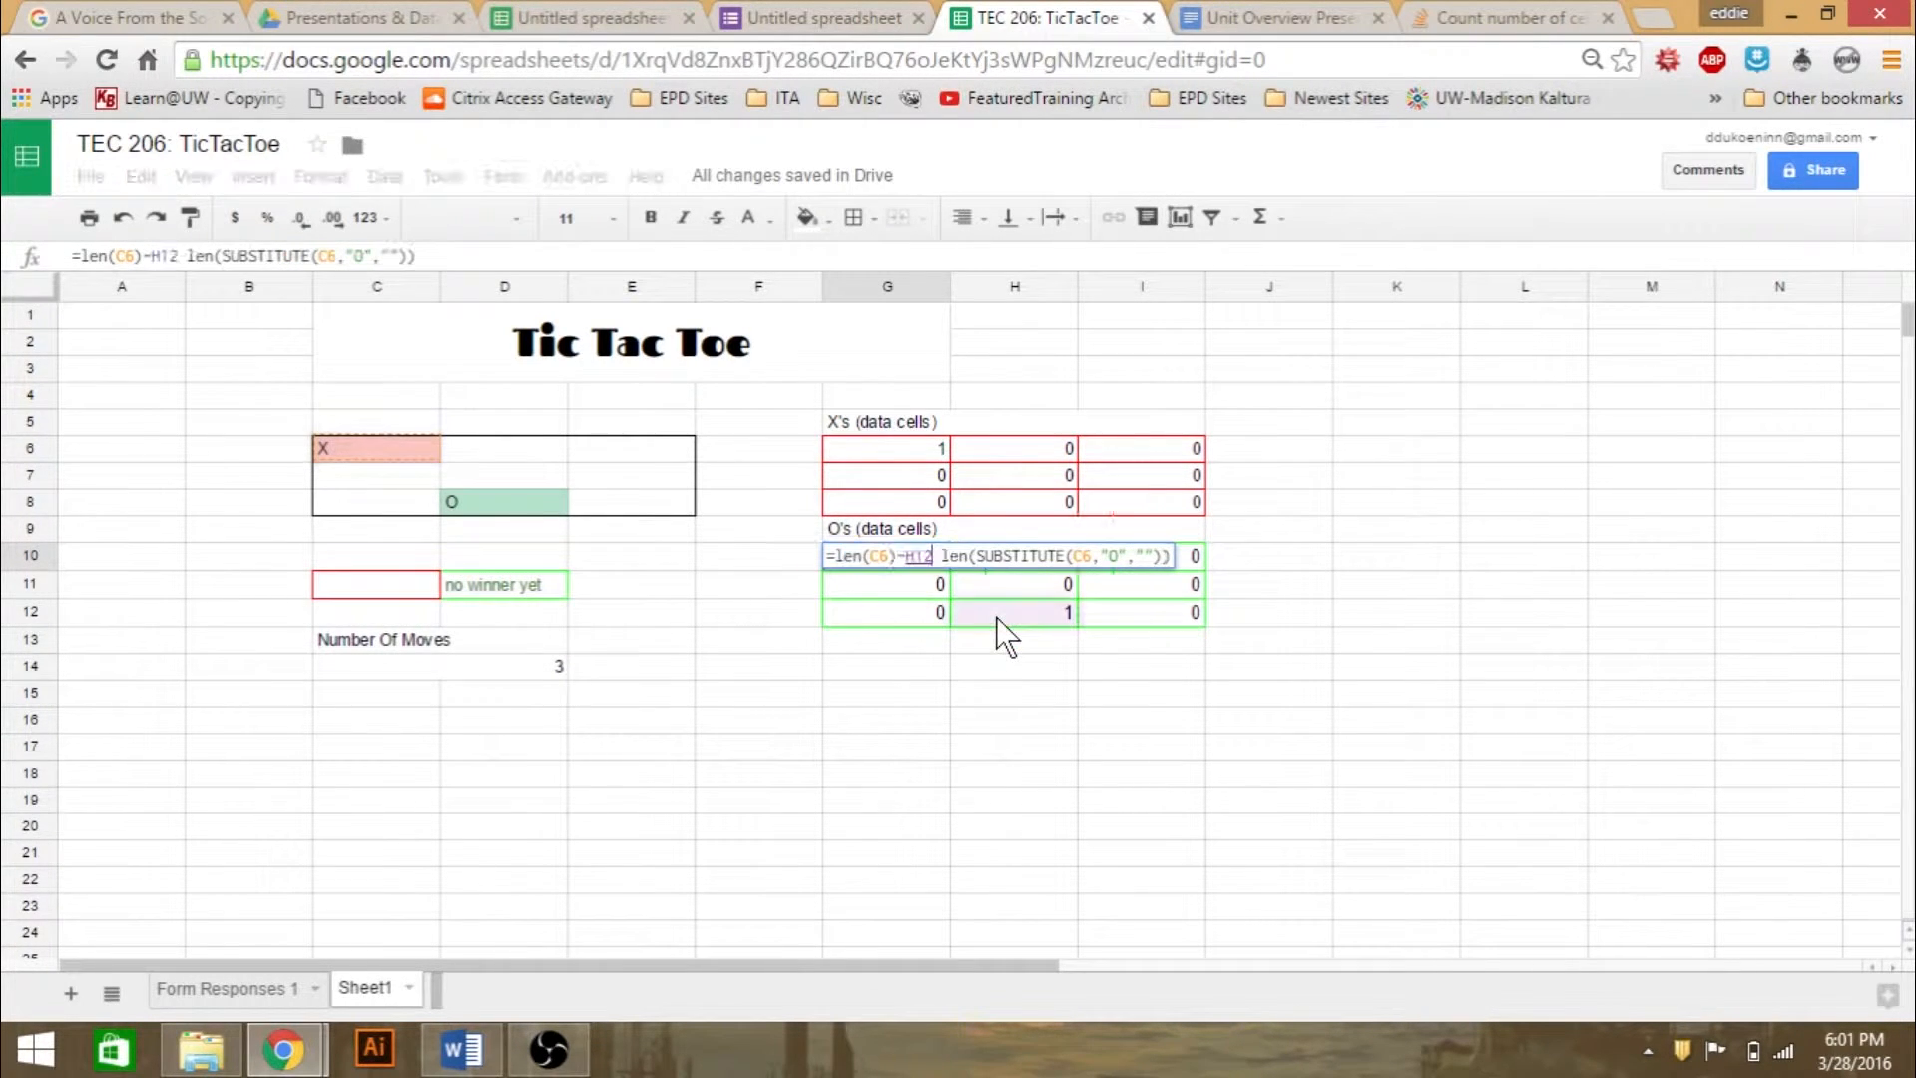
left_click(1046, 666)
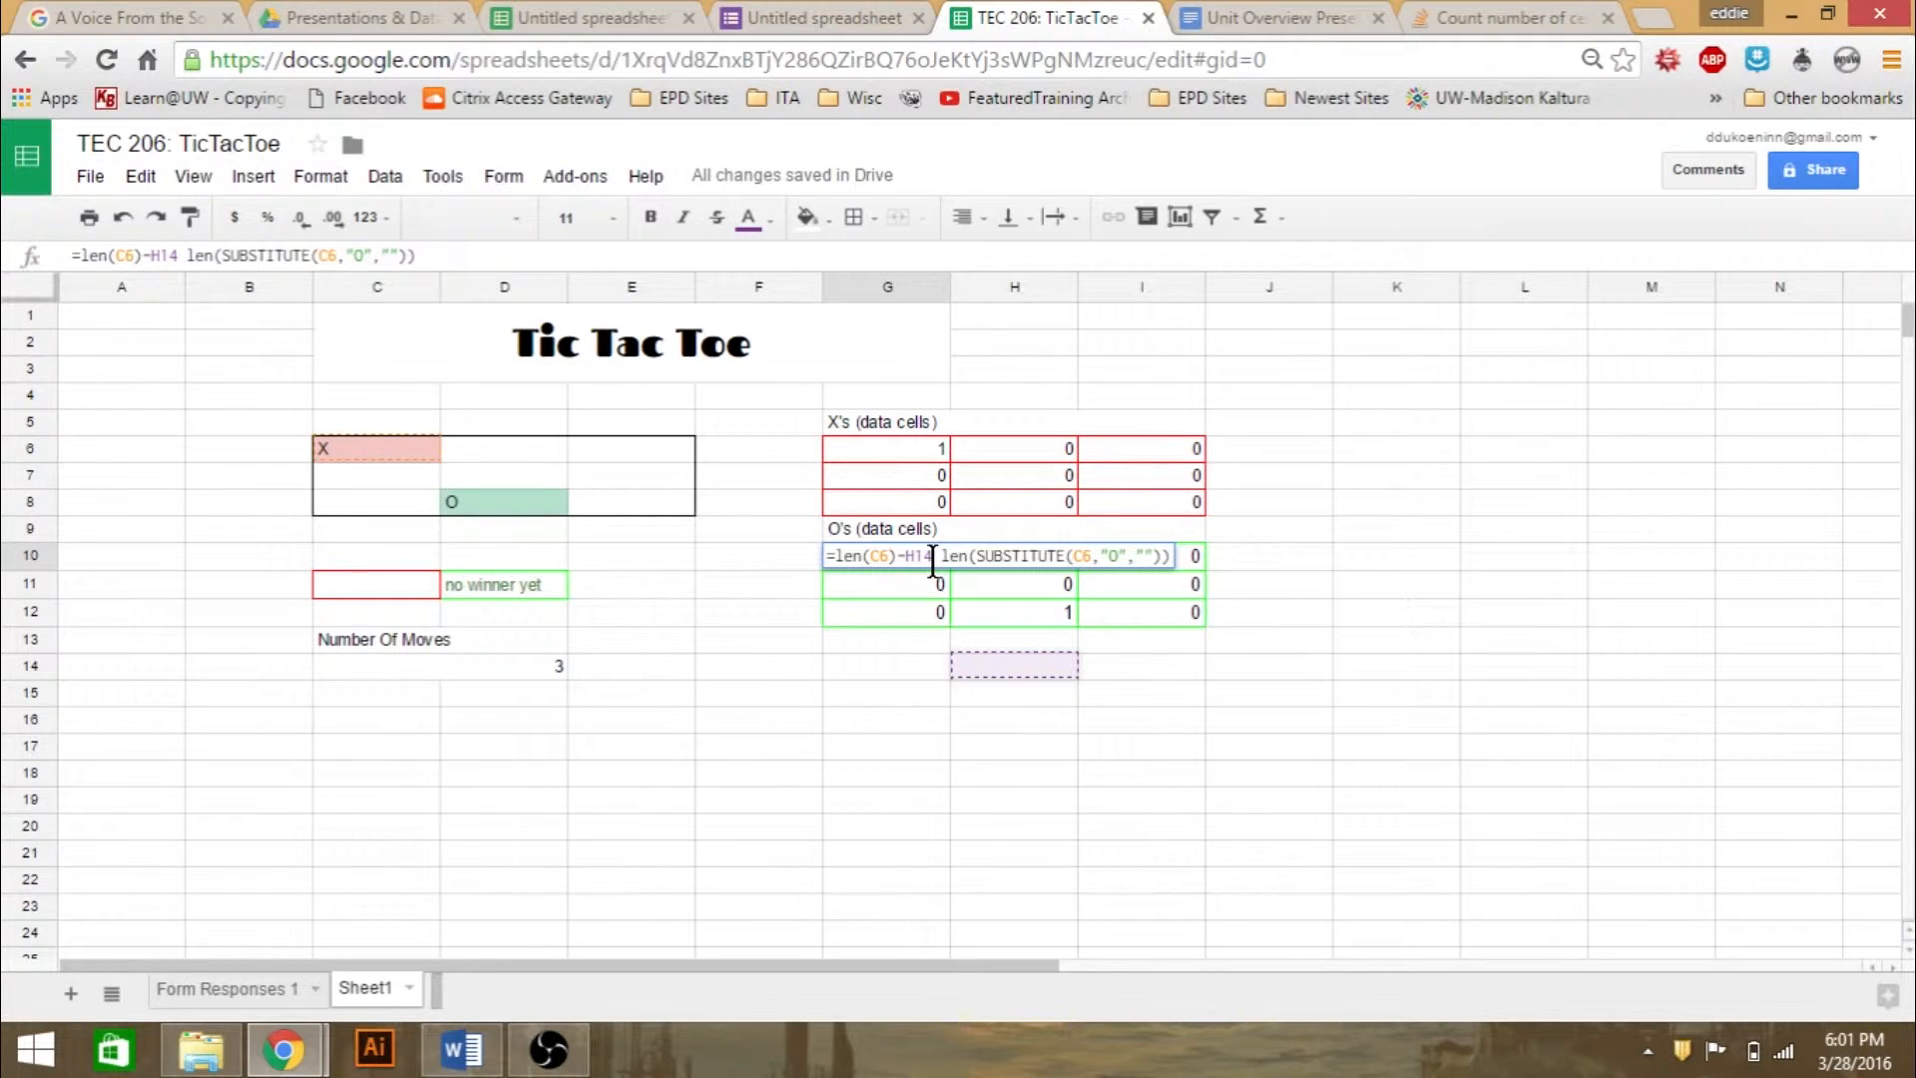
left_click(485, 254)
left_click(690, 597)
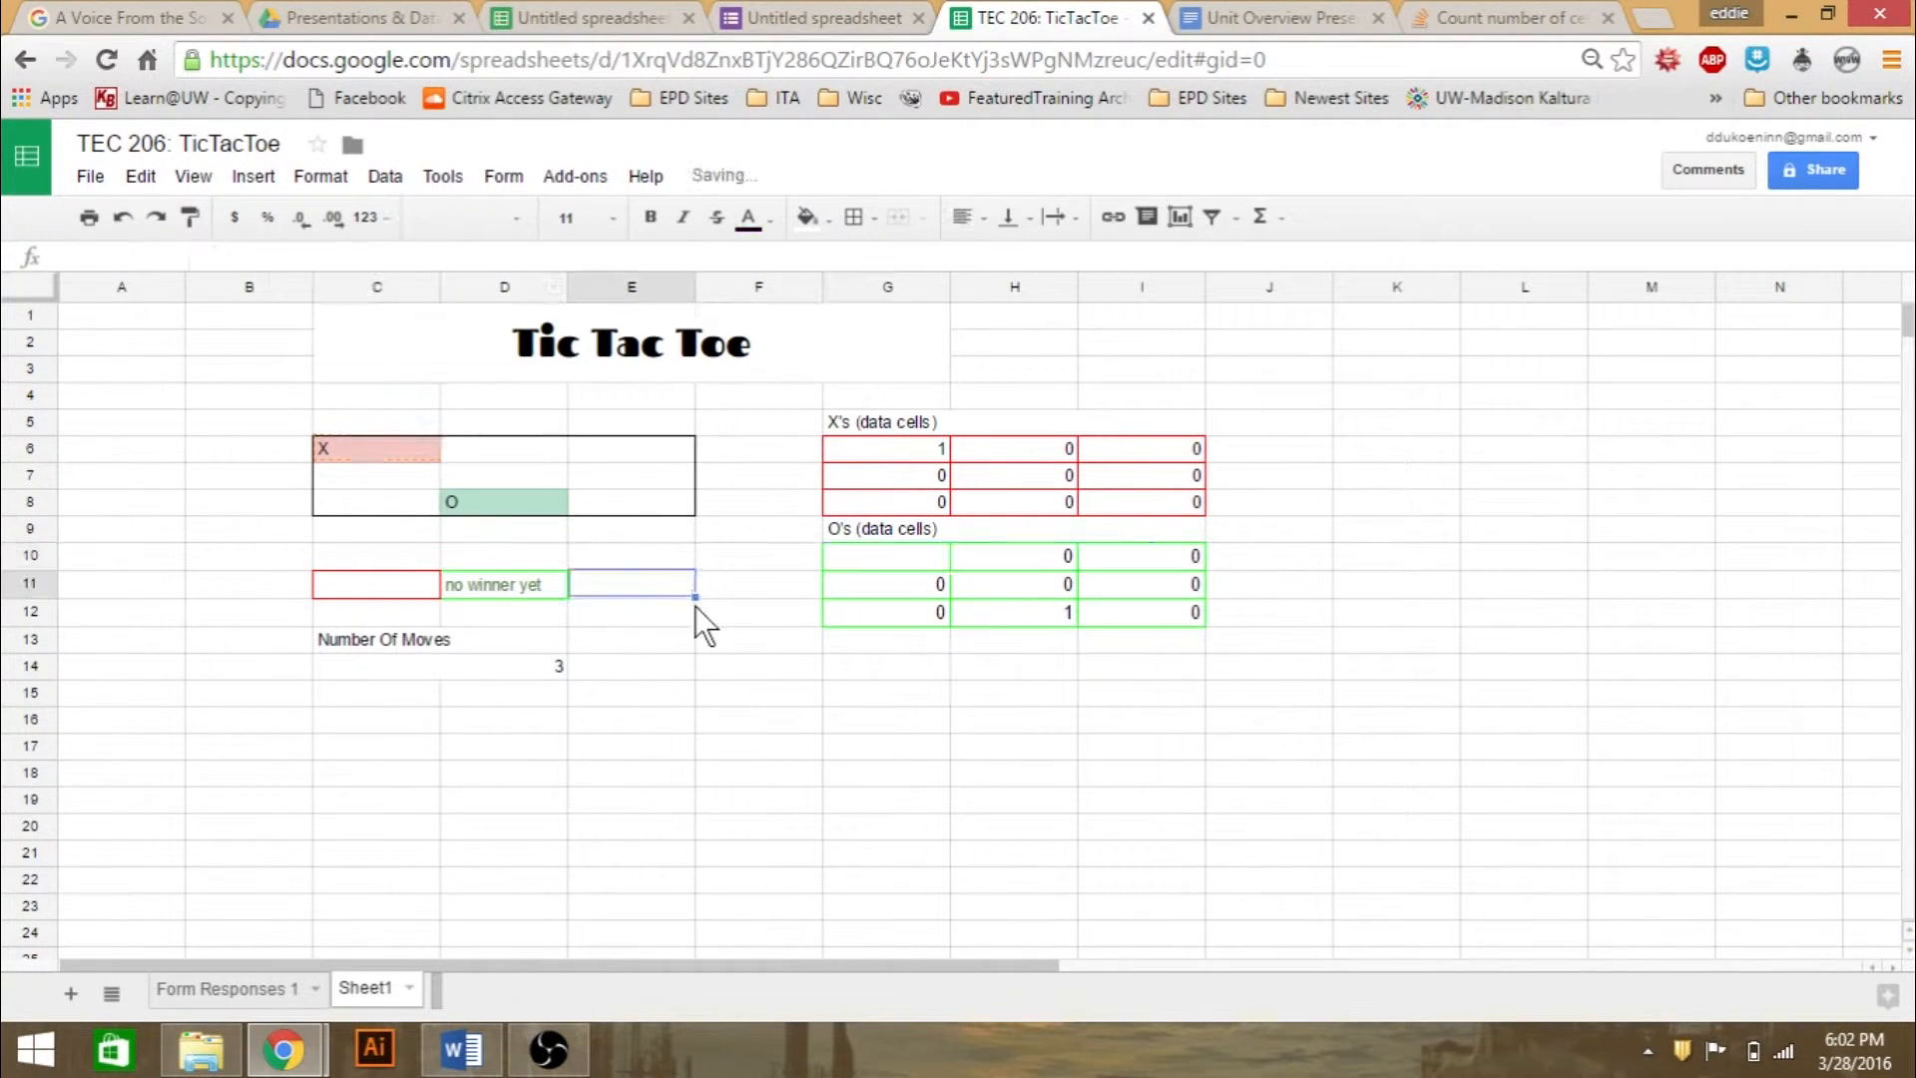
left_click(887, 557)
key("ctrl+z")
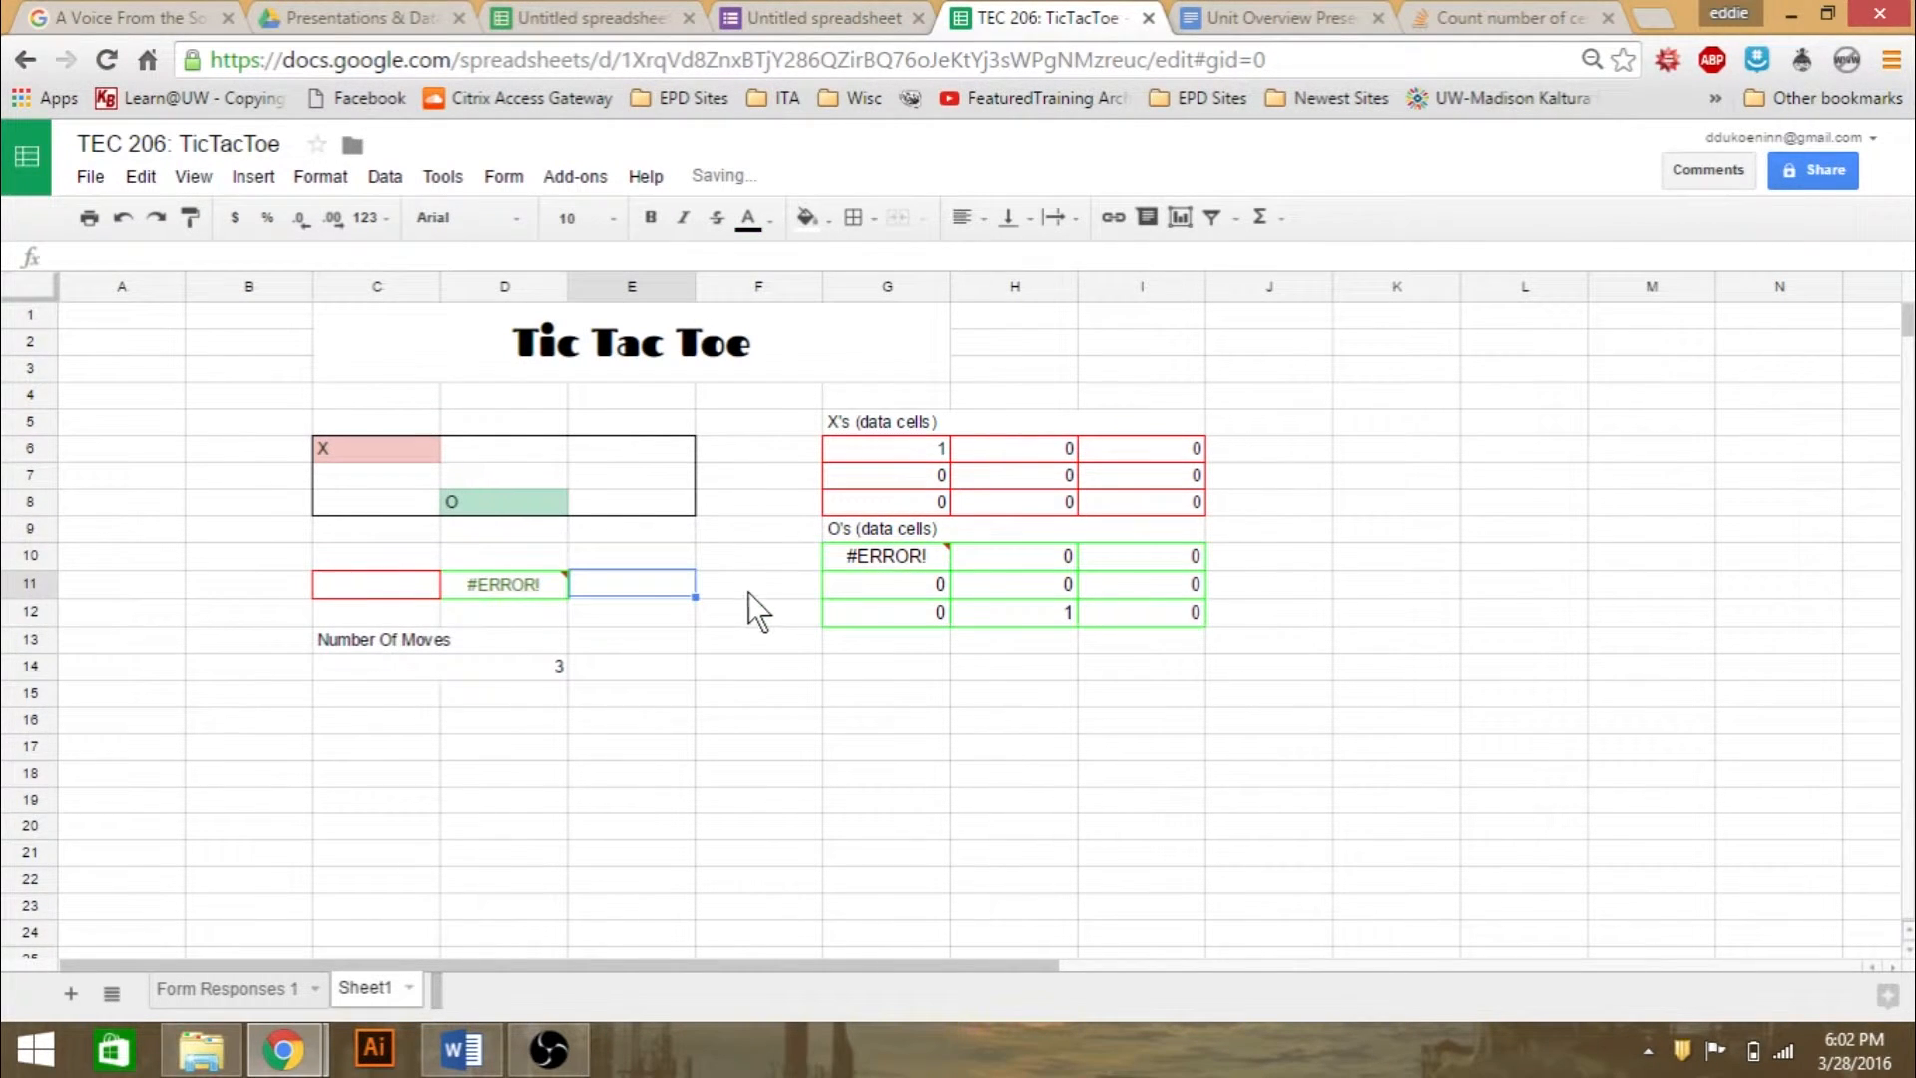
left_click(873, 557)
key("ctrl+z")
key("ctrl+z")
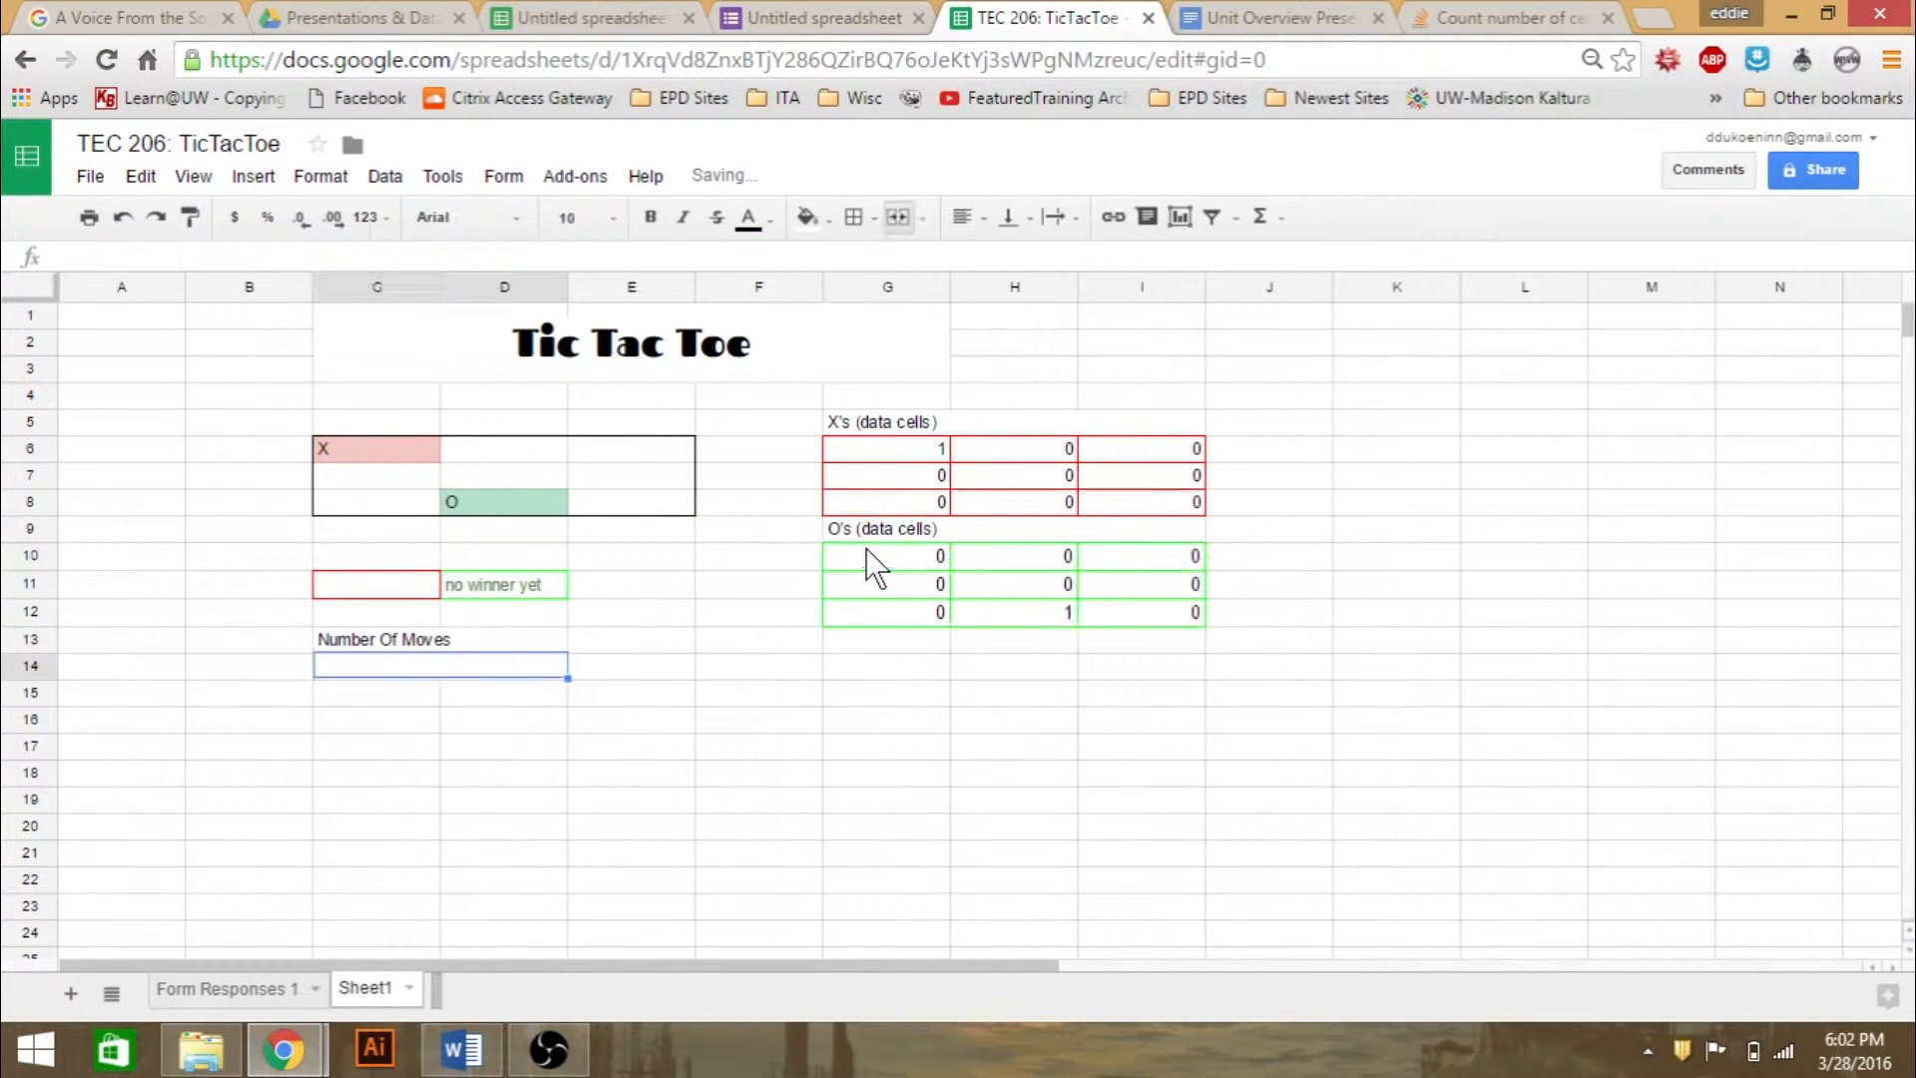
- Examine the O-counting formulas in data cells H11 and H12
left_click(921, 777)
left_click(1037, 587)
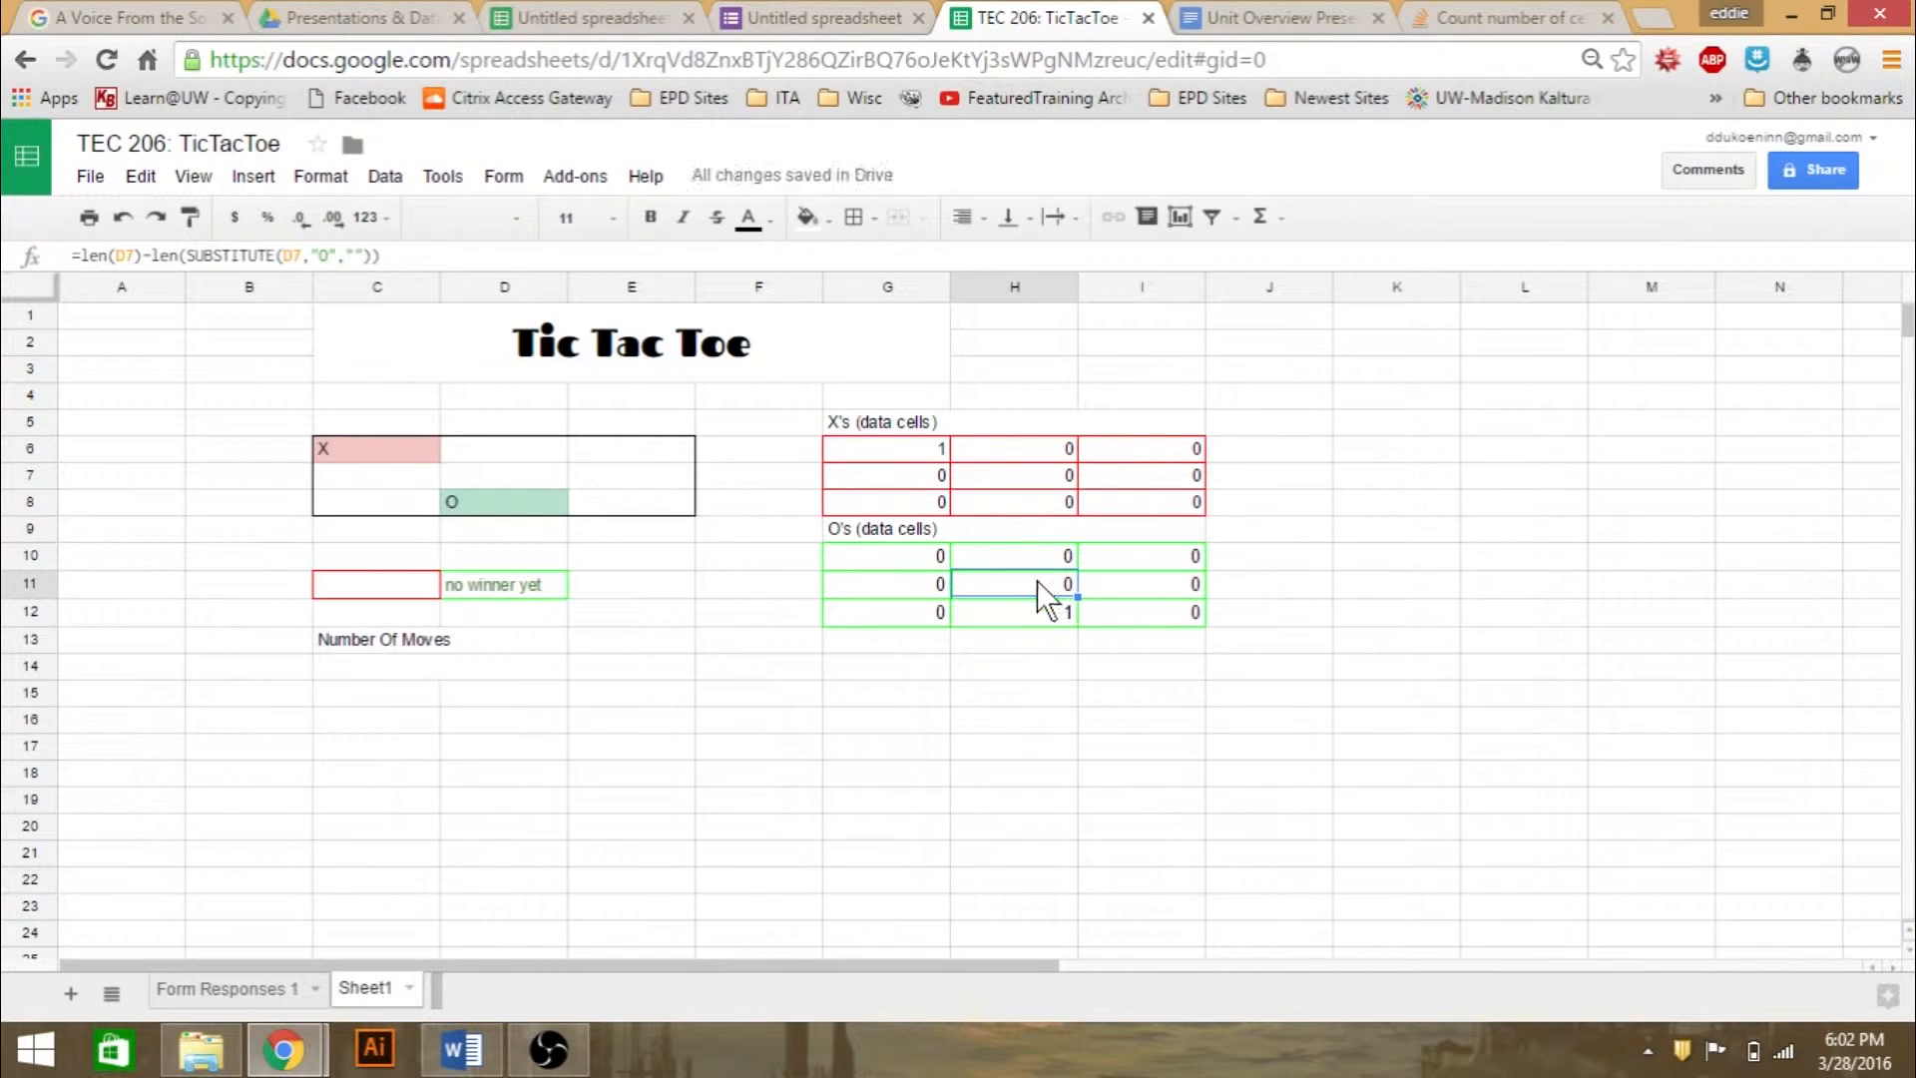
left_click(1043, 614)
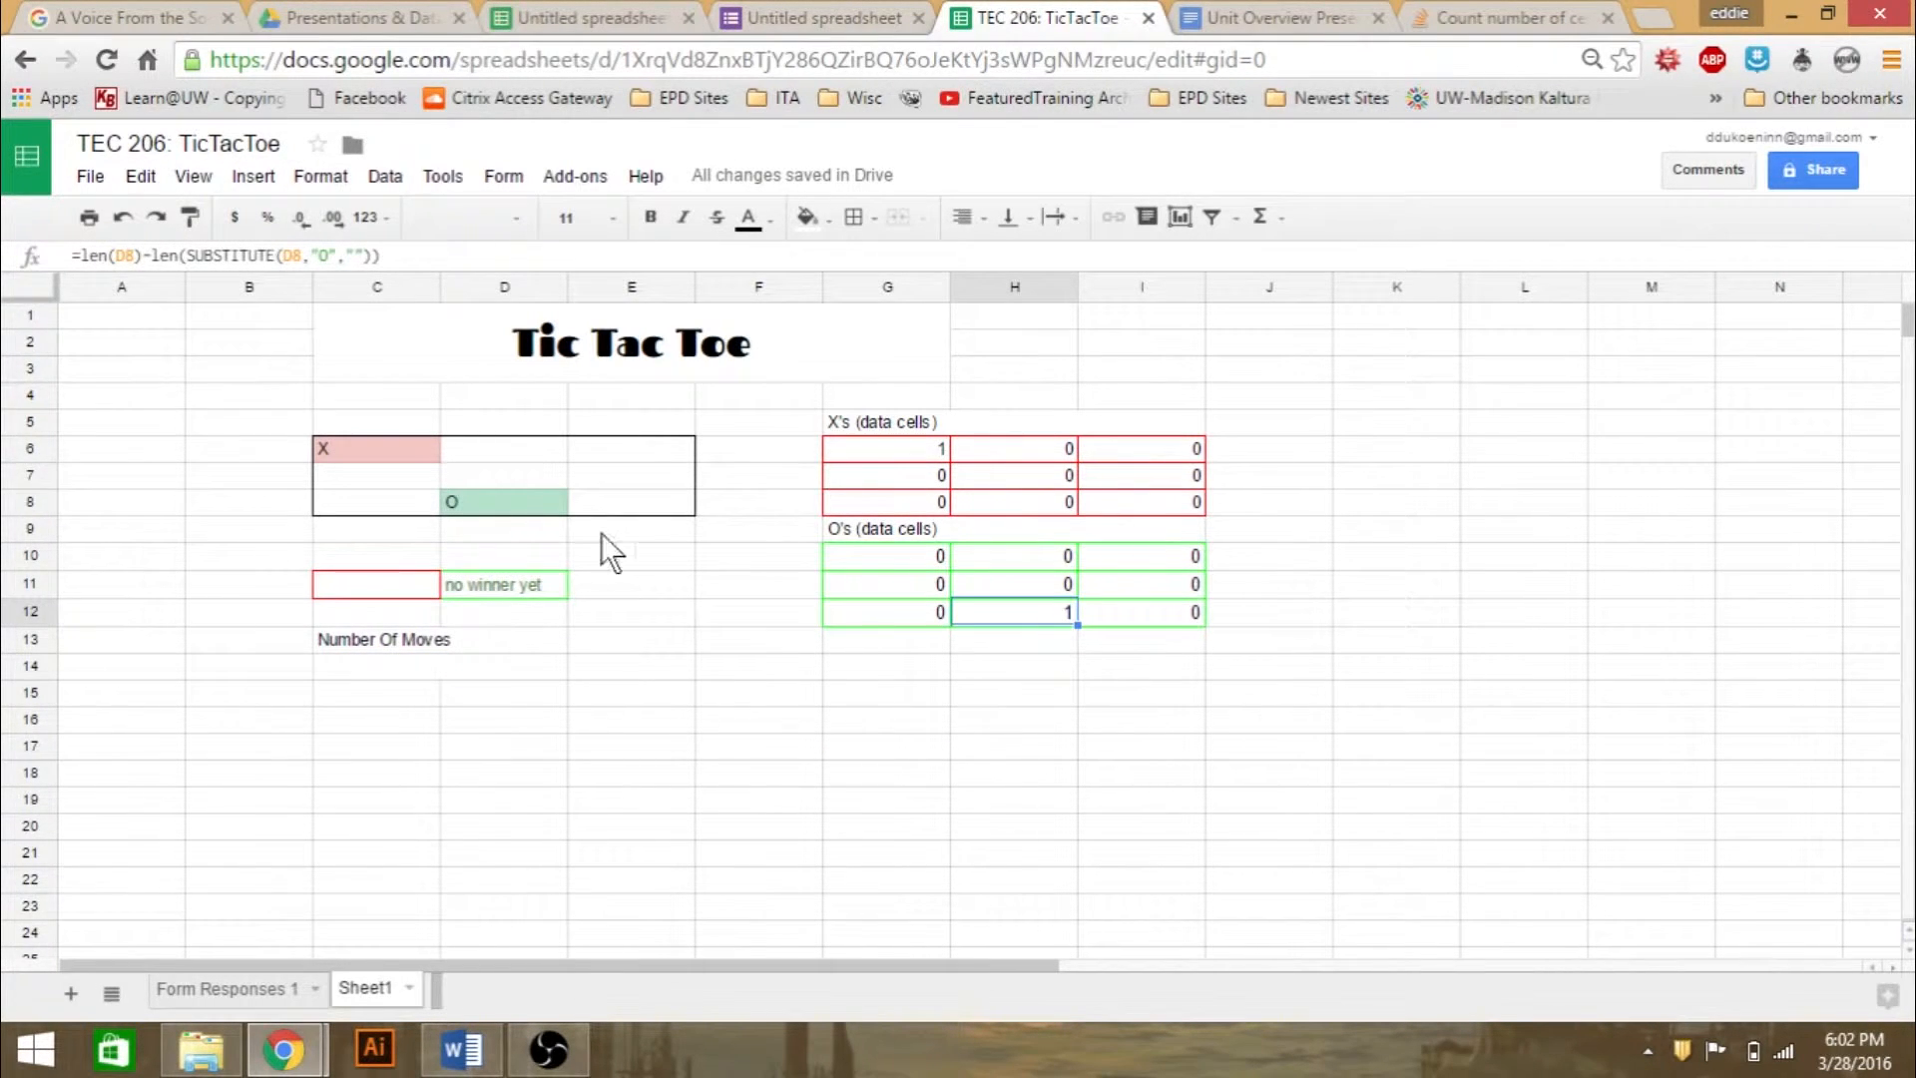
- Replace the formula in board cell D8 with the text COLOR
left_click(493, 501)
double_click(493, 501)
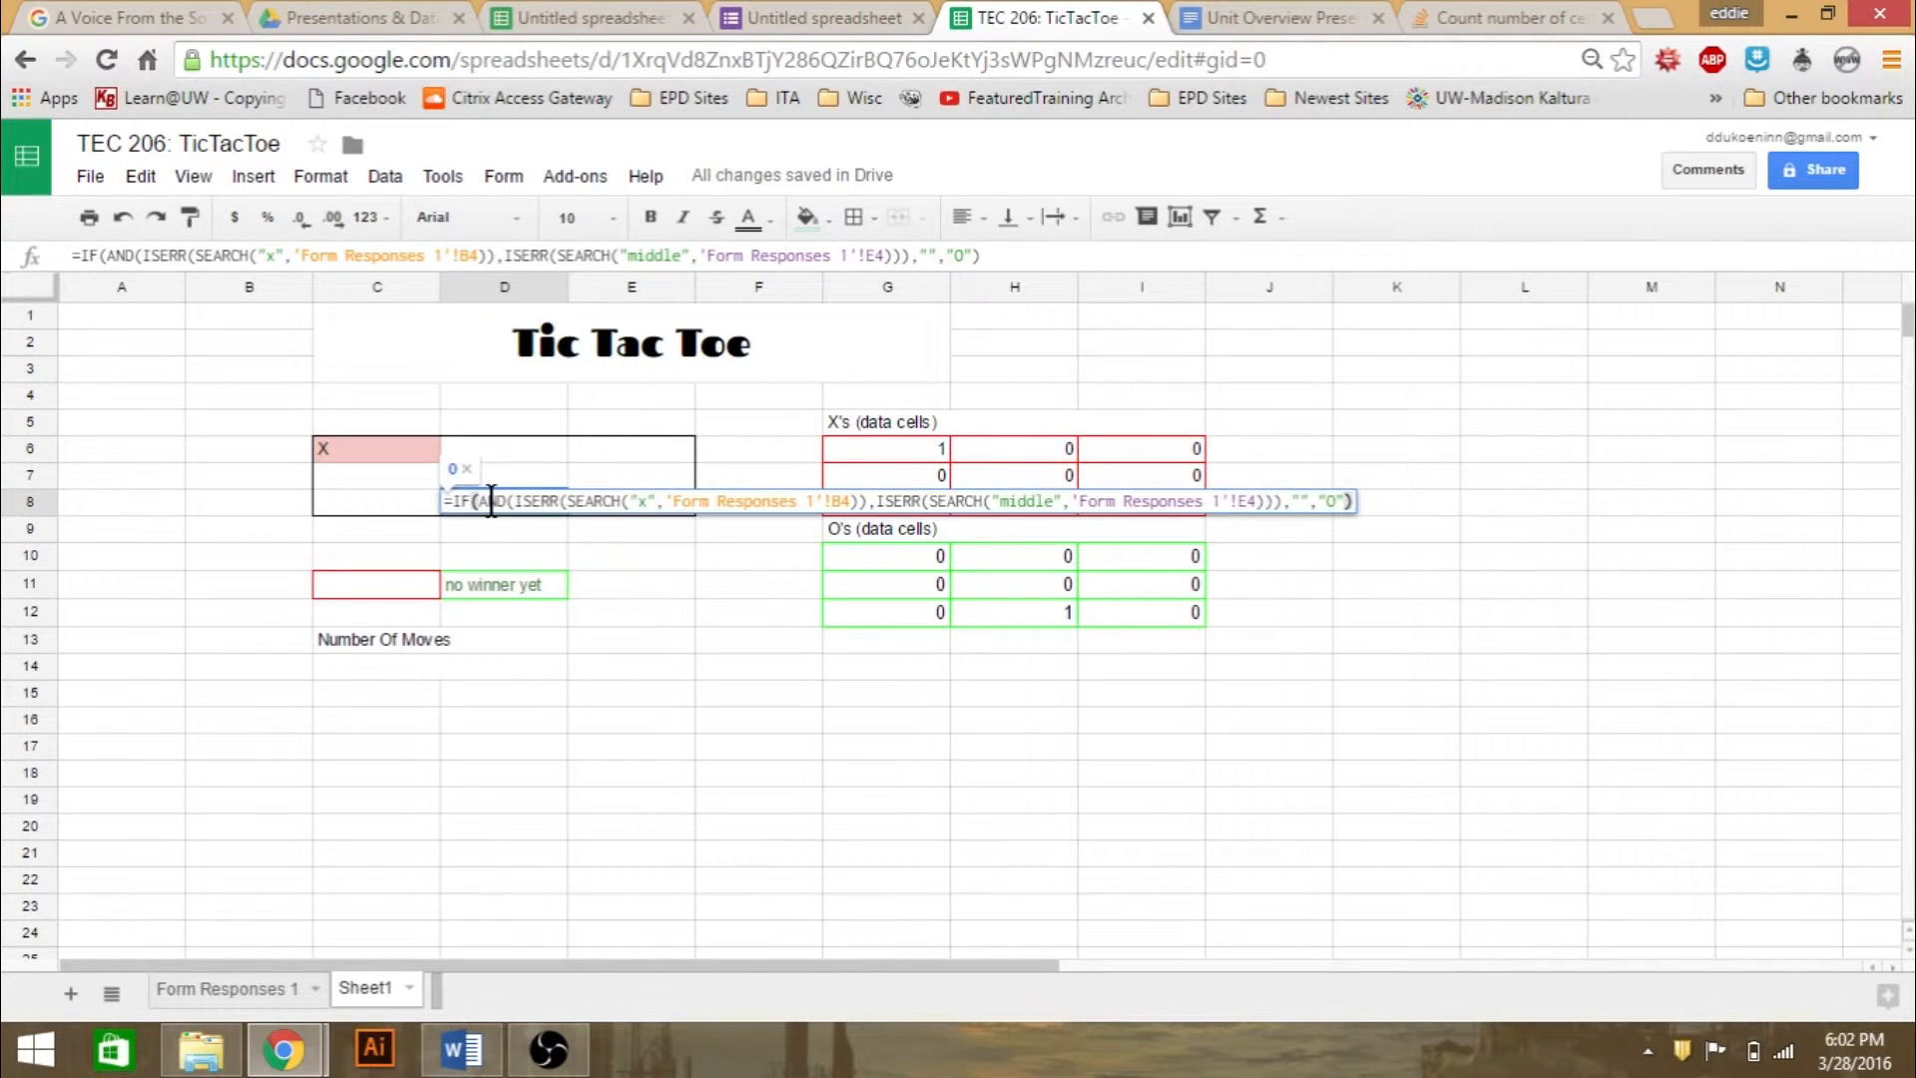
key("ctrl+a")
key("BackSpace")
type("oOLOR")
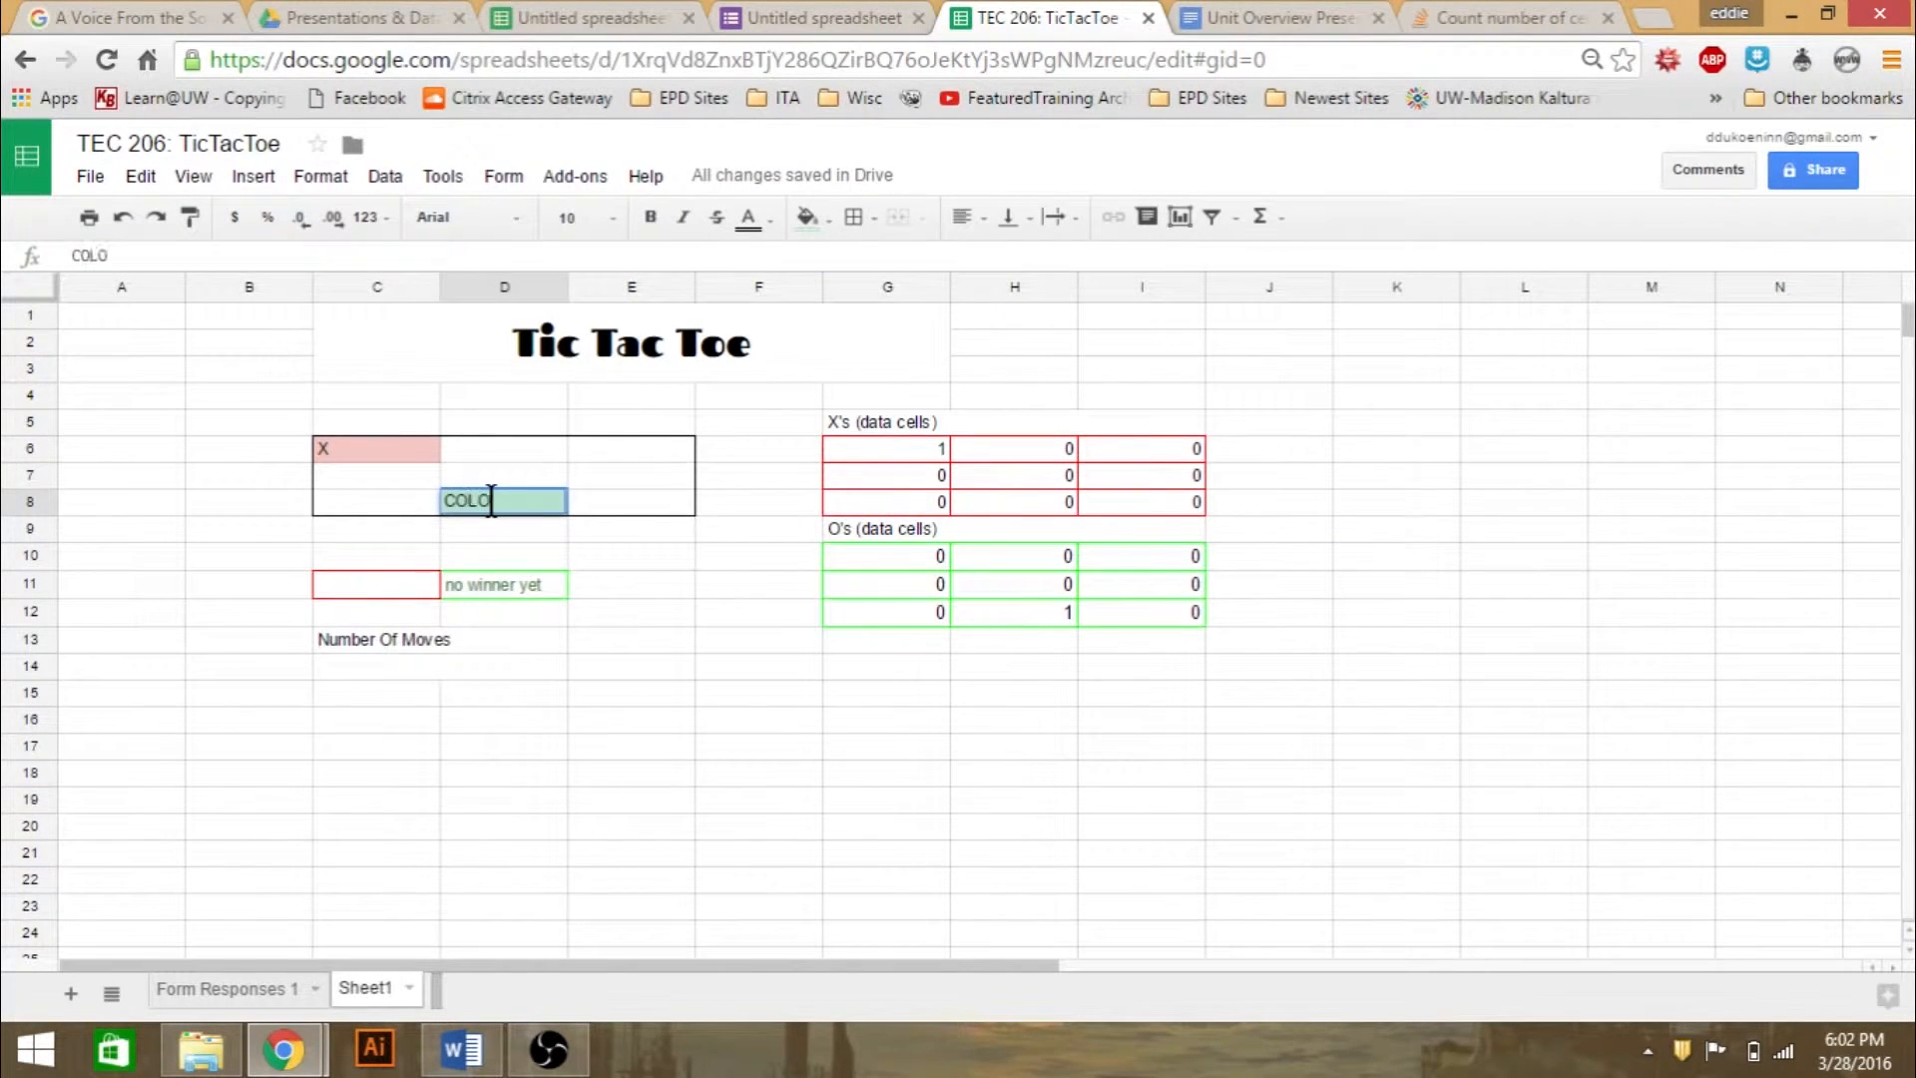
key("Return")
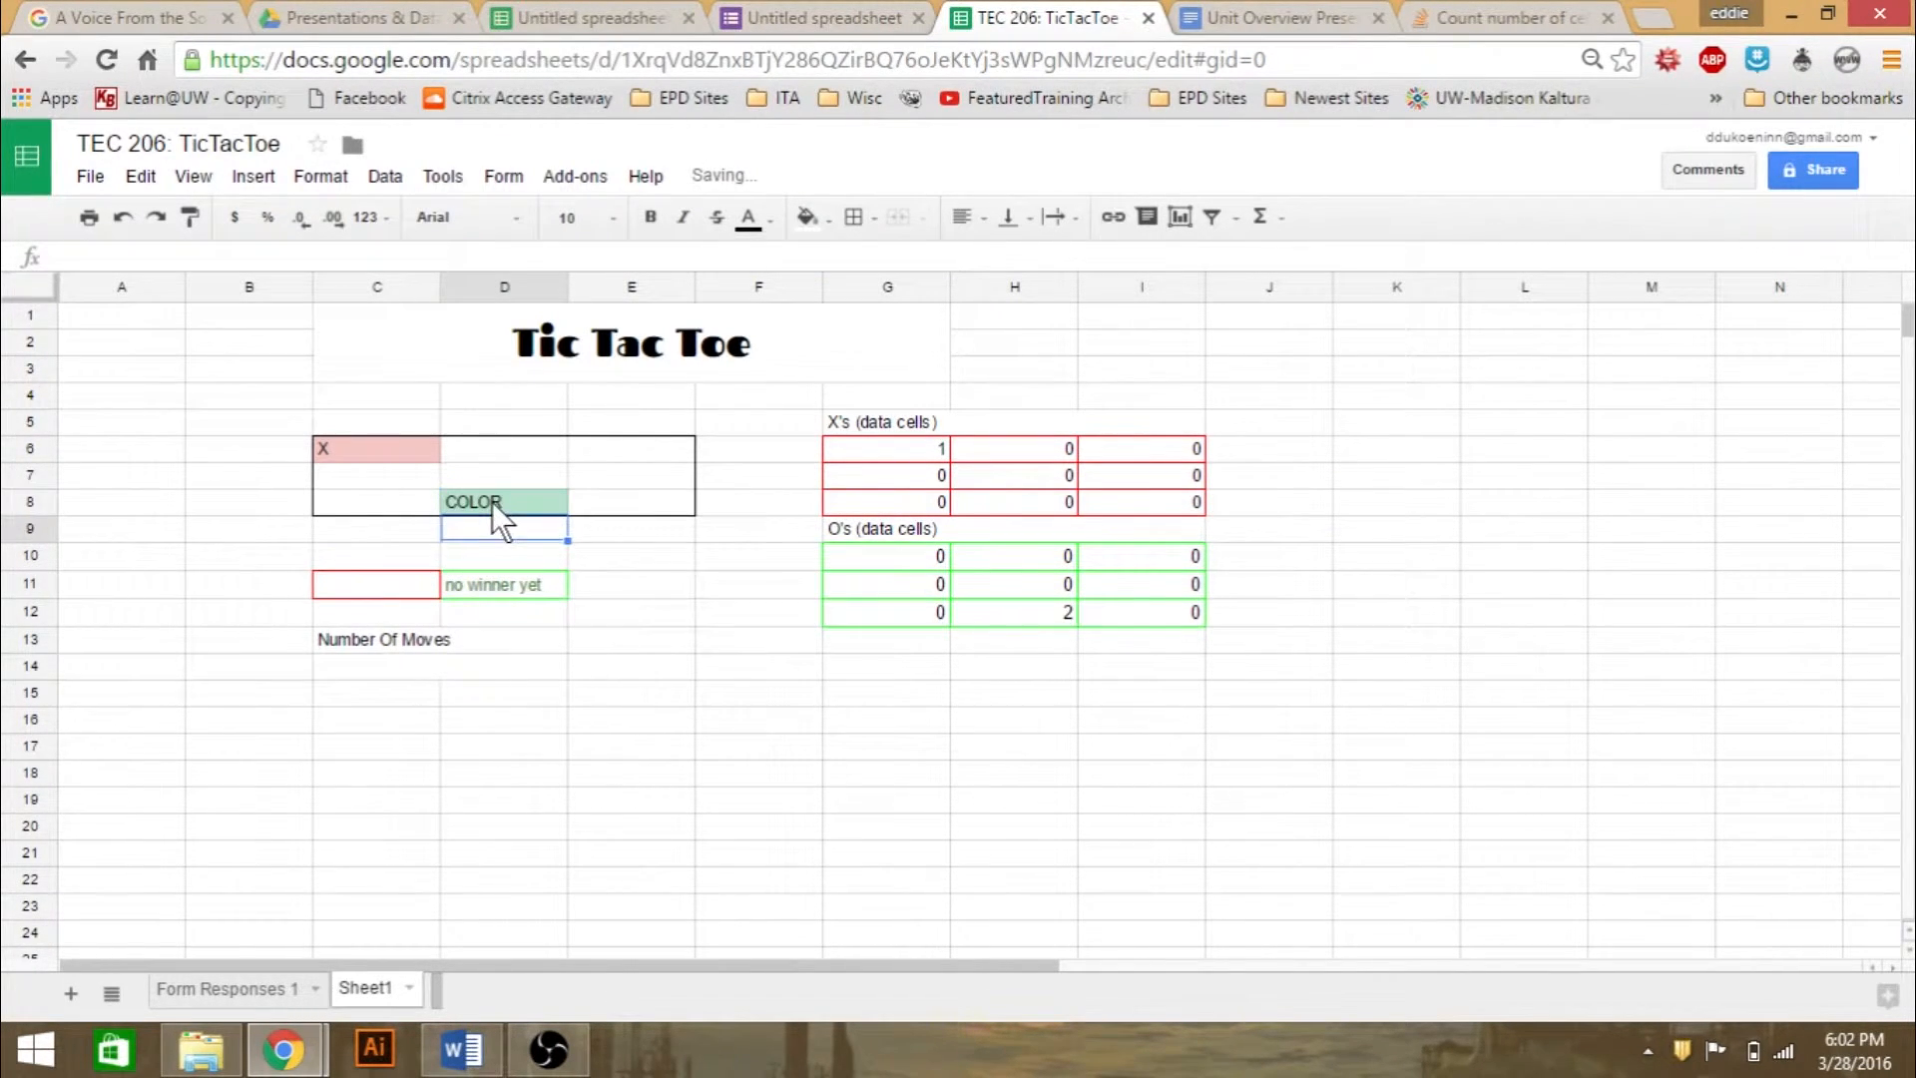
- Examine the O-counting formulas in data cells H12 and G10, including the LEN and SUBSTITUTE parts of G10
left_click(1049, 611)
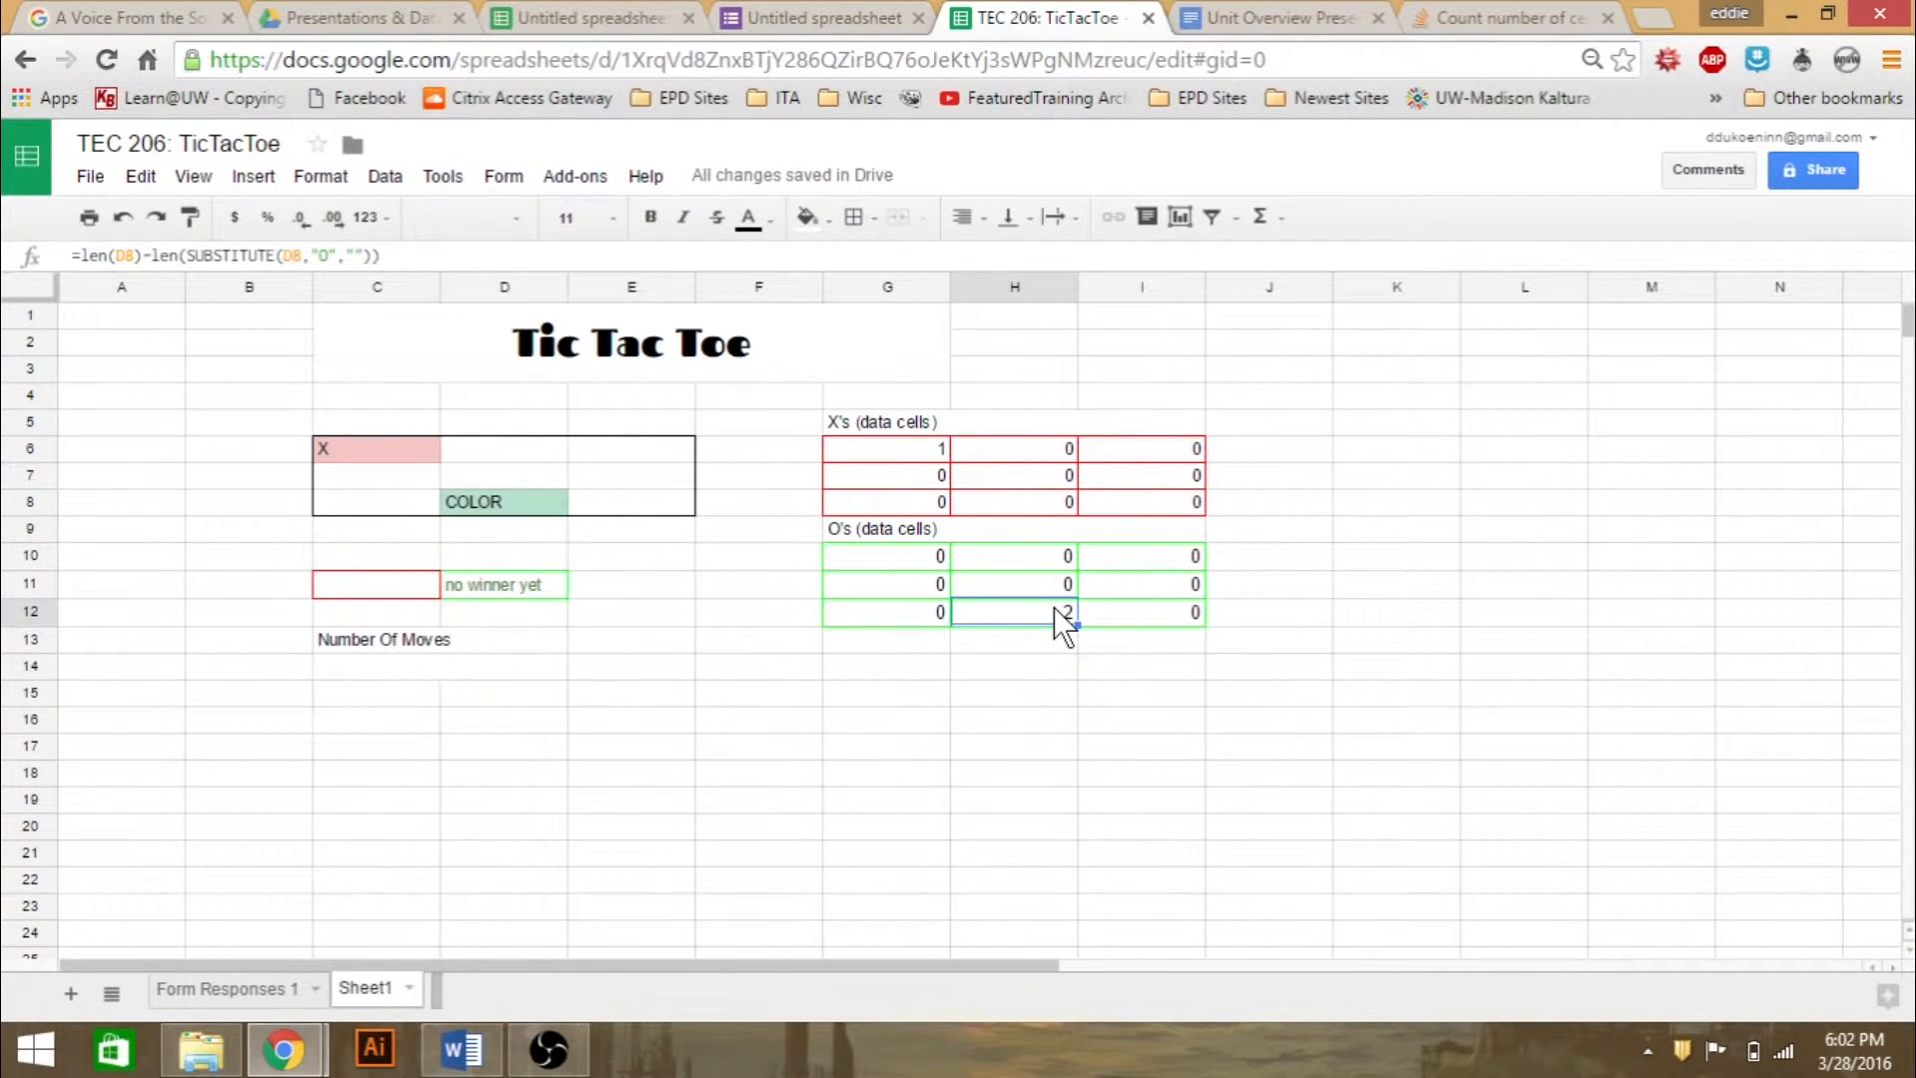
left_click(1121, 664)
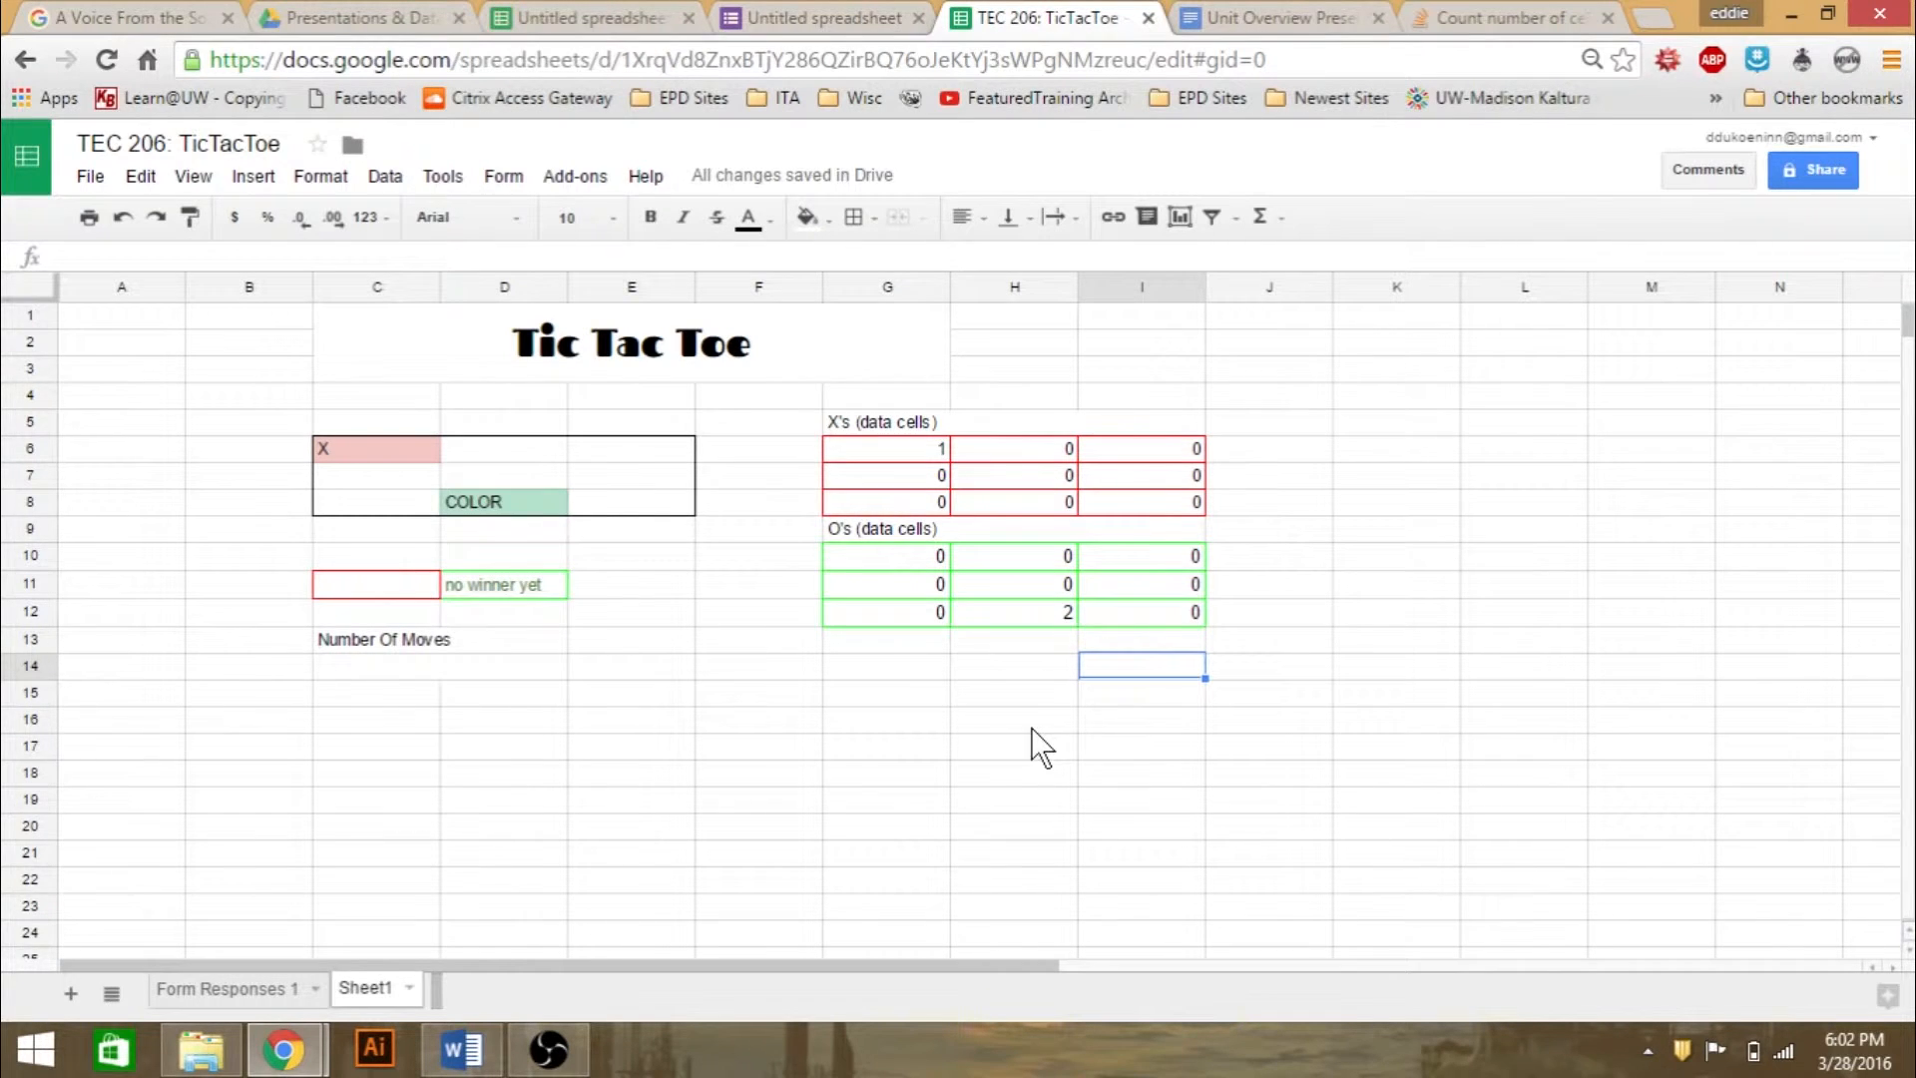
left_click(920, 561)
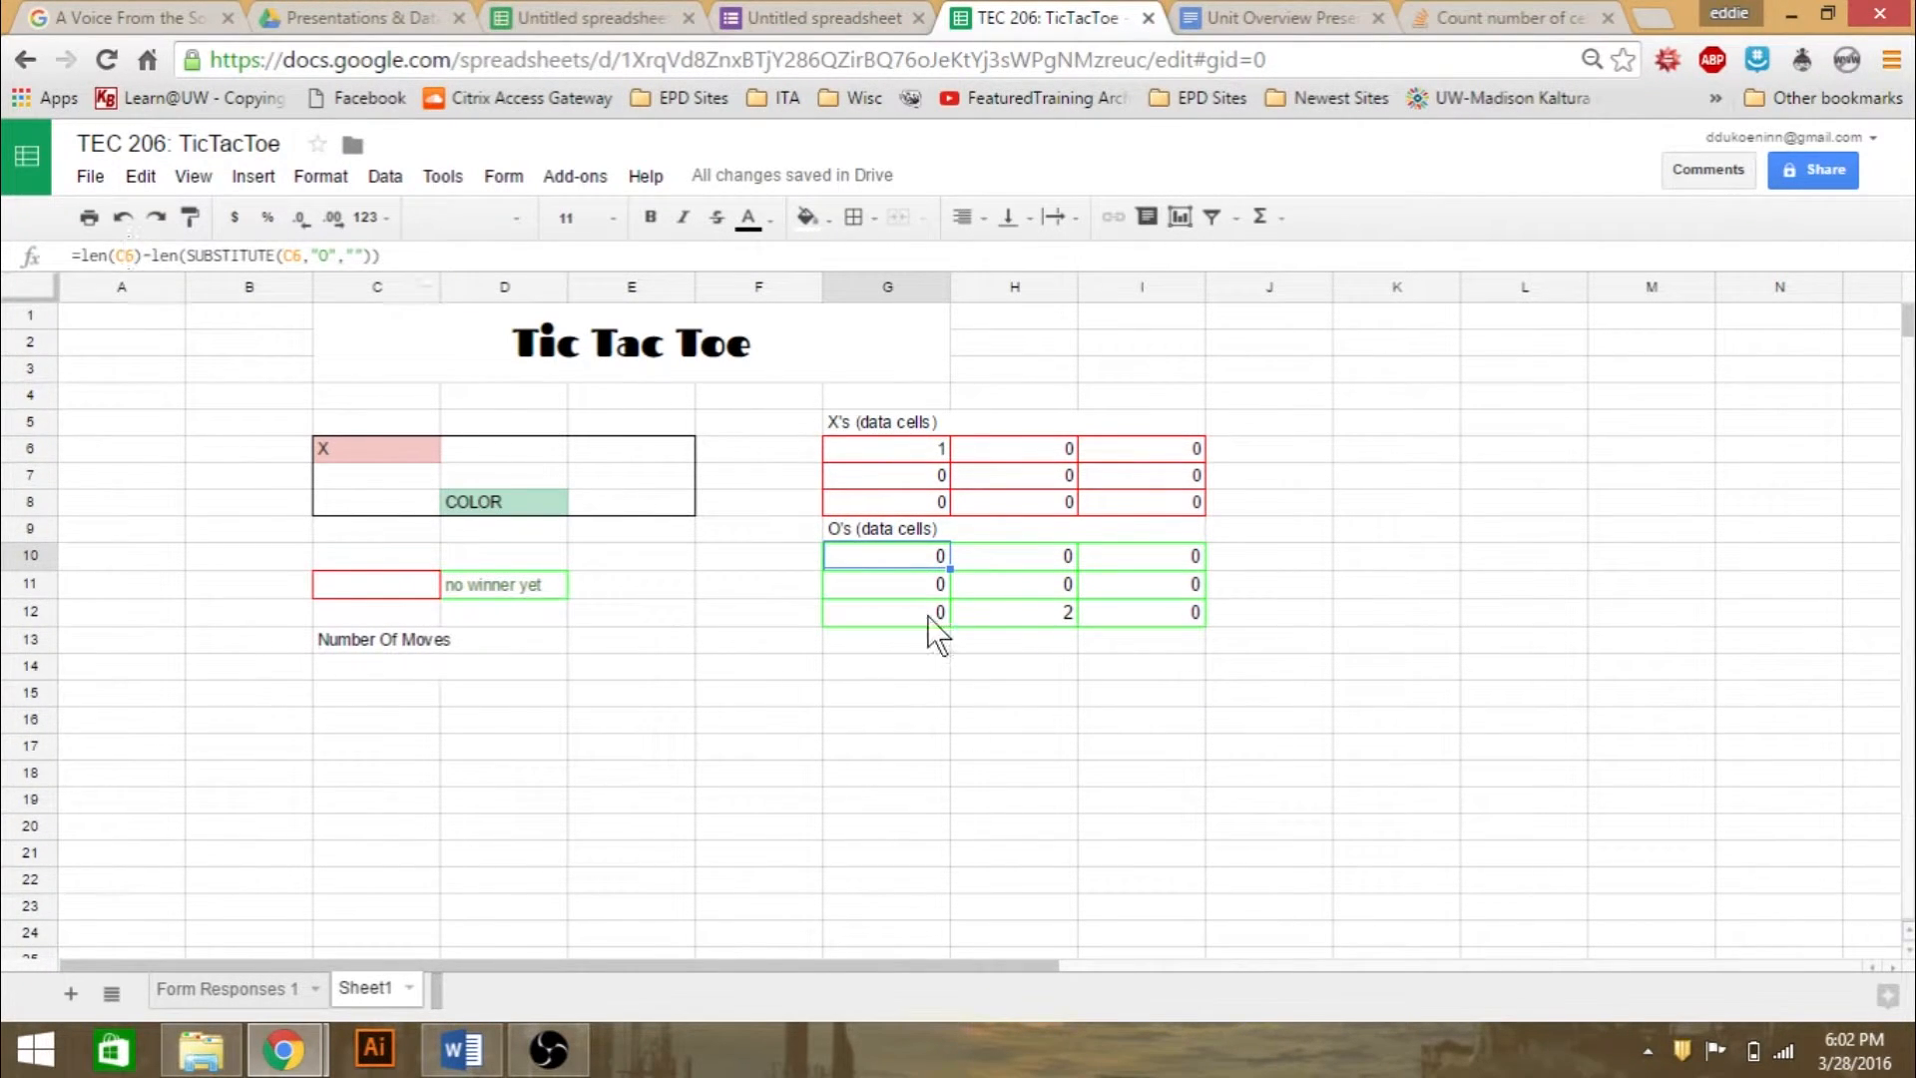
double_click(928, 558)
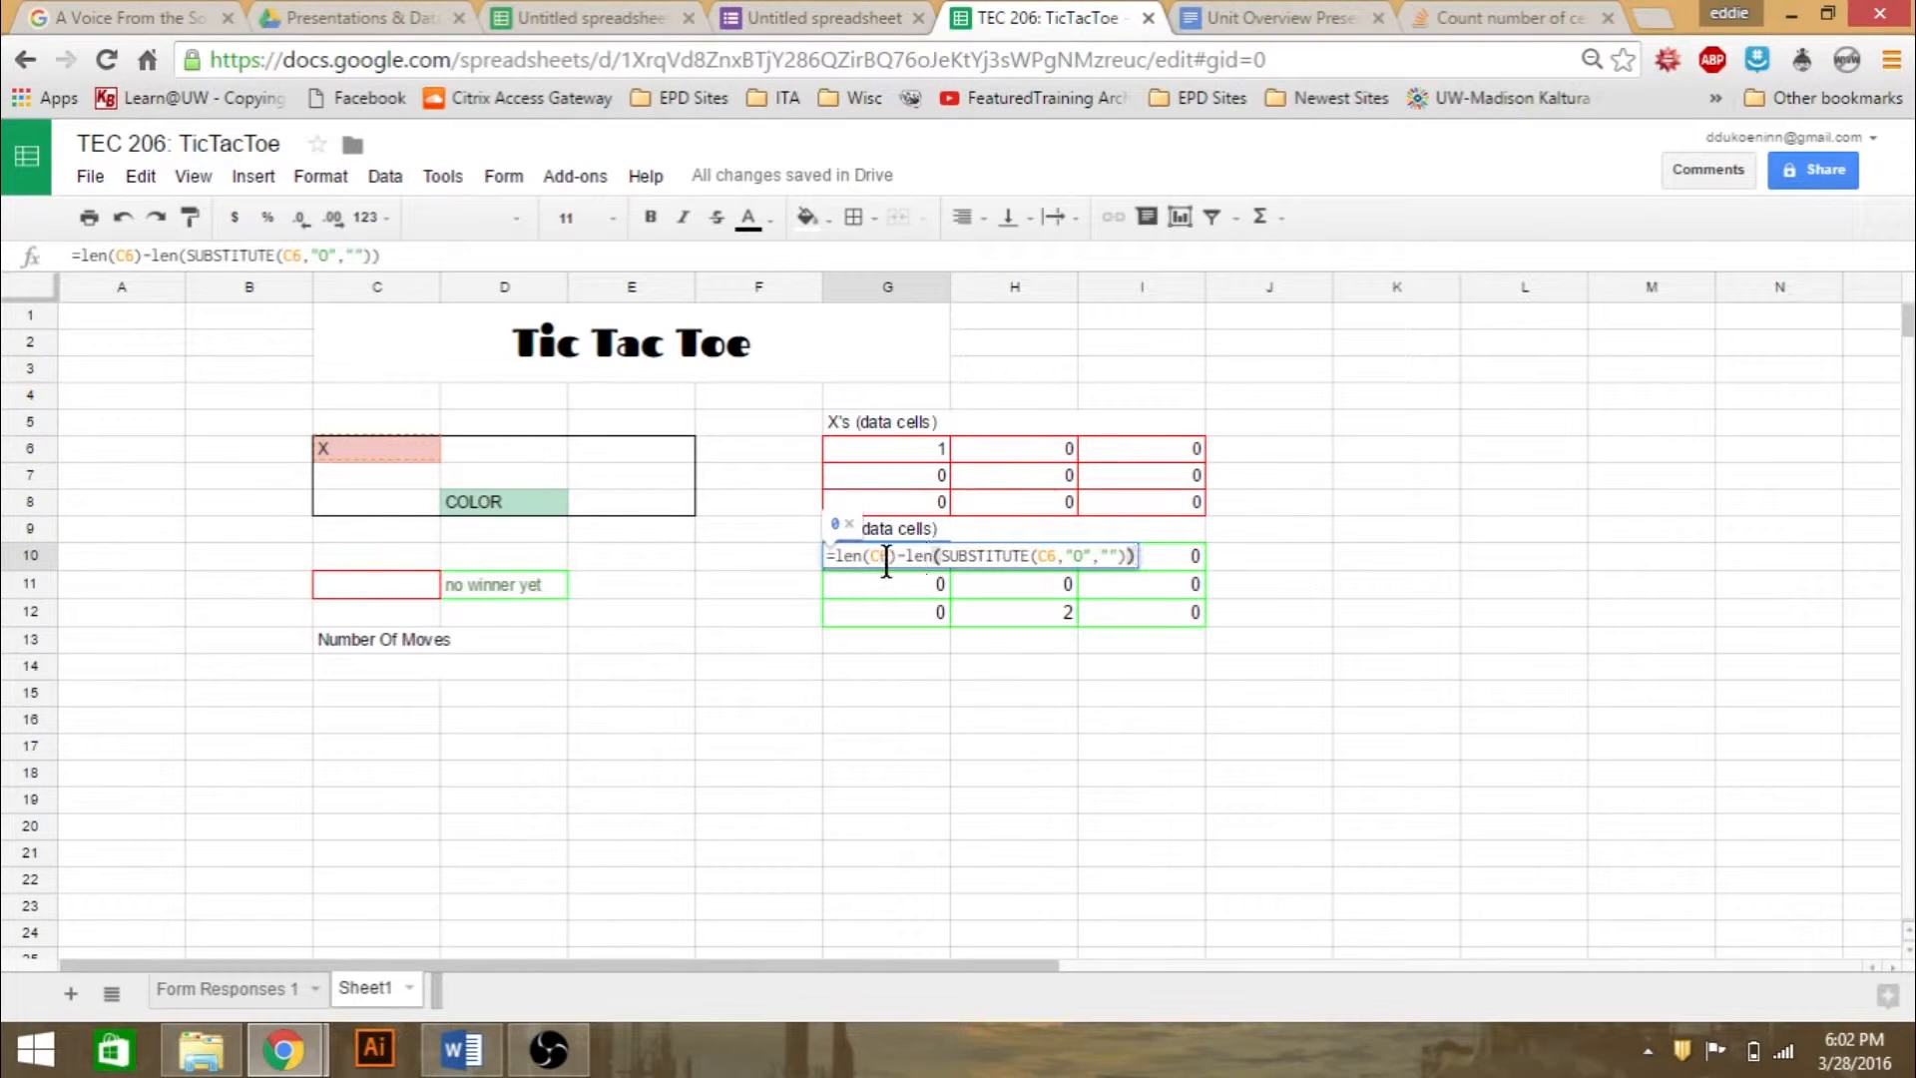
left_click(849, 555)
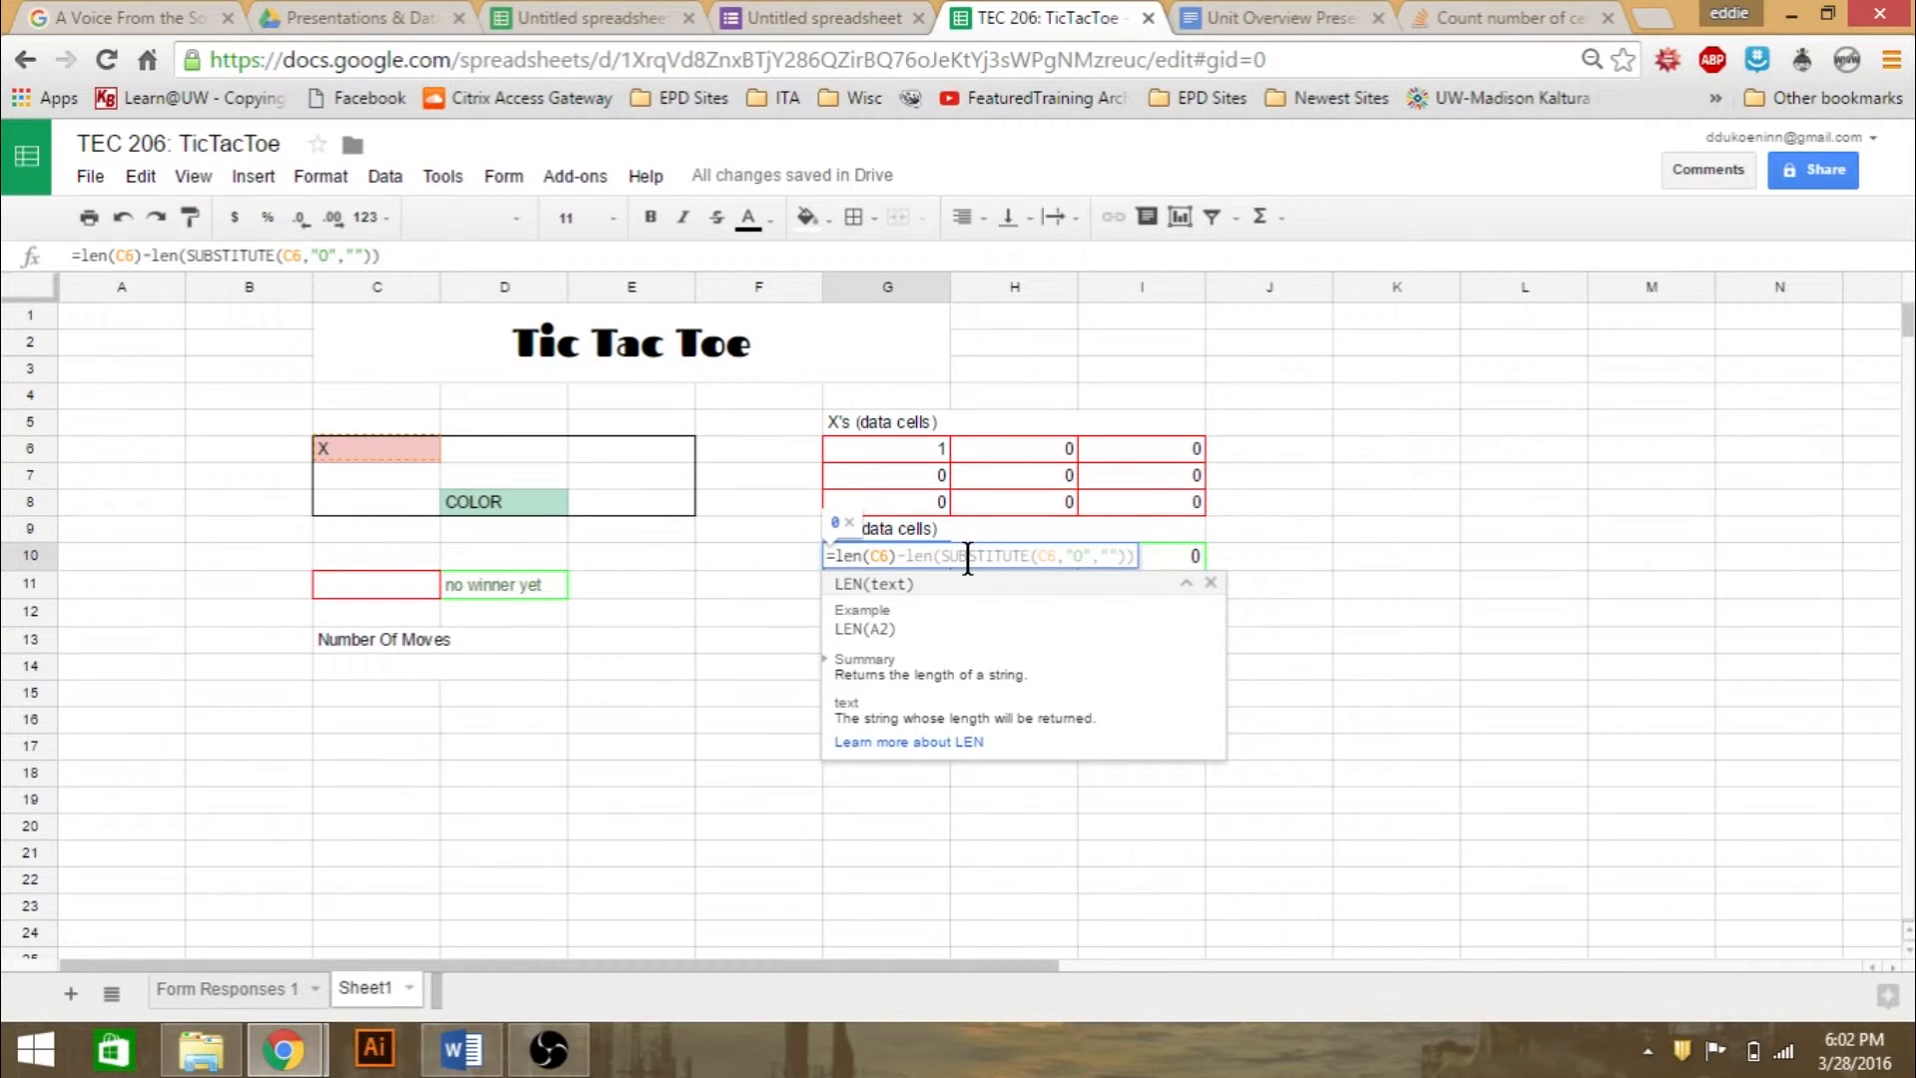
left_click(968, 556)
left_click(853, 557)
left_click(1477, 592)
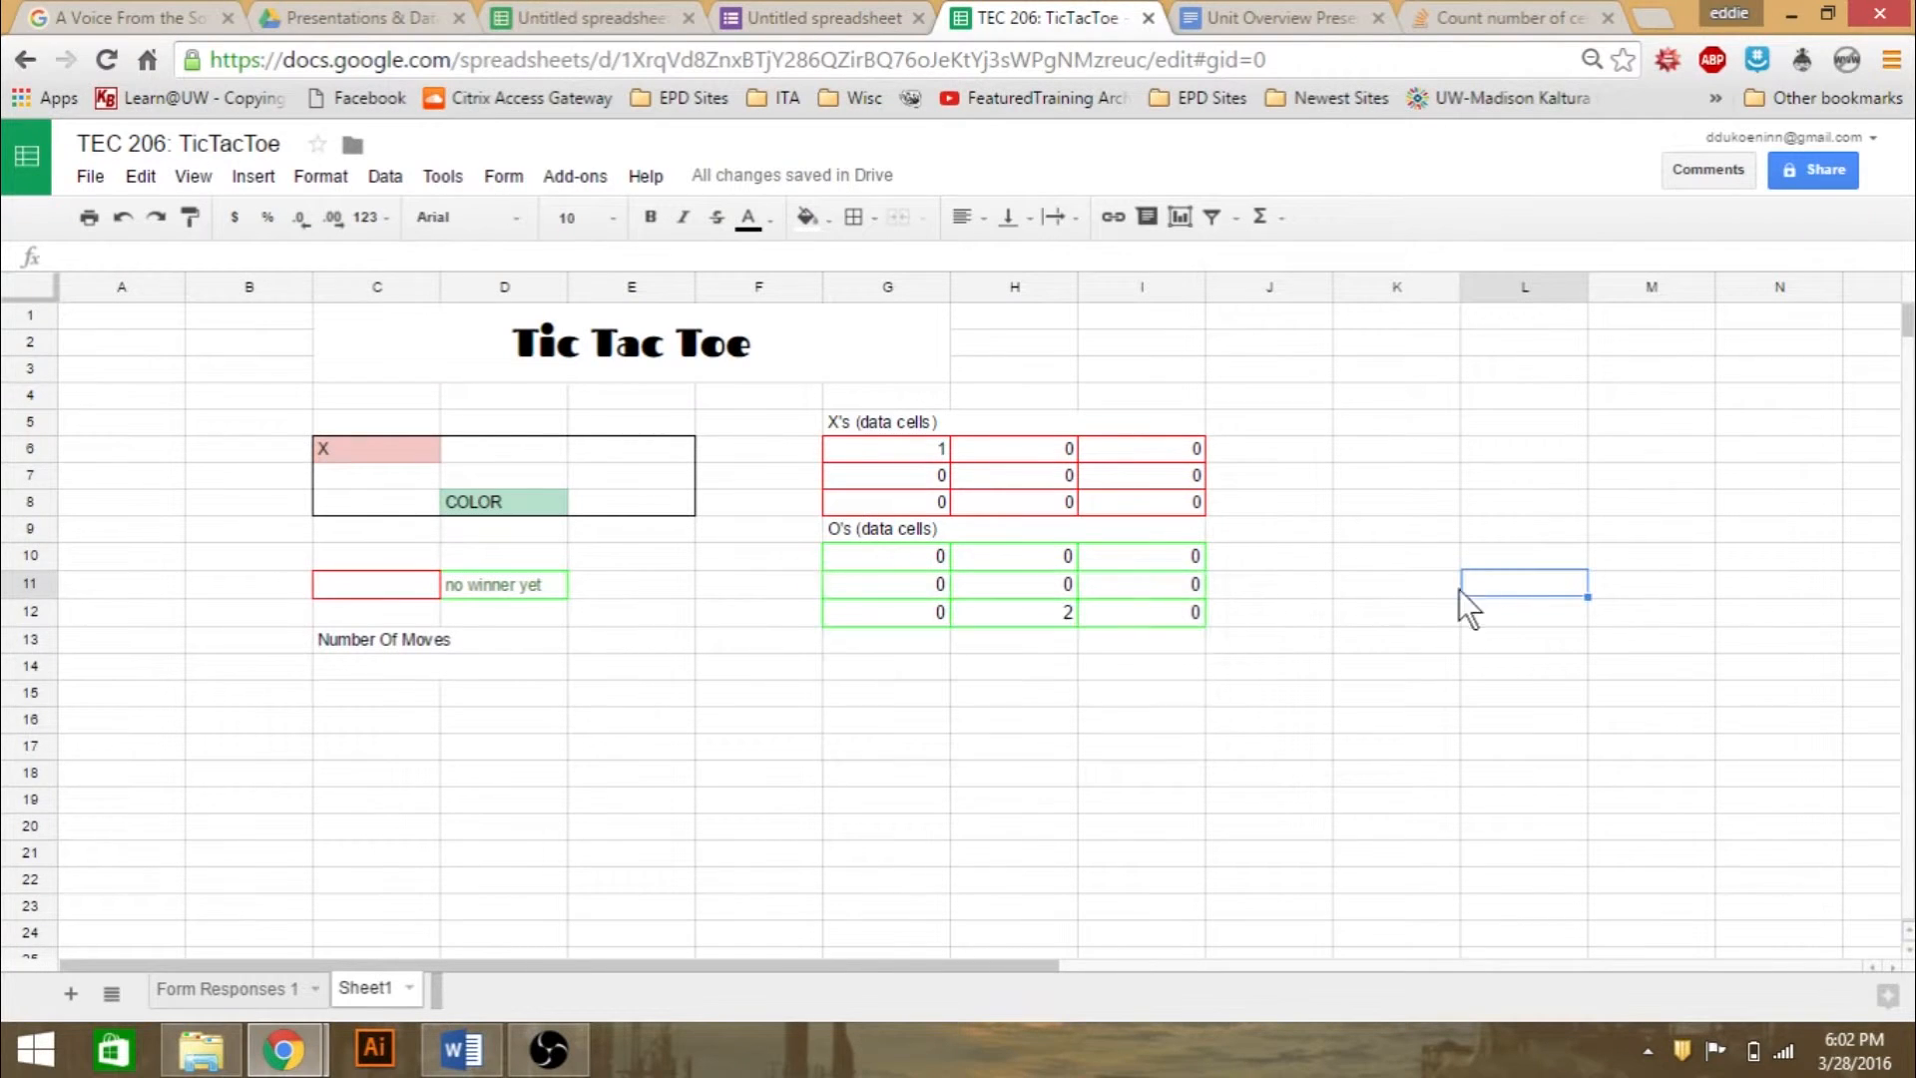
- Examine the formula in board cell C6 and read the function help for its IF and AND parts
left_click(421, 452)
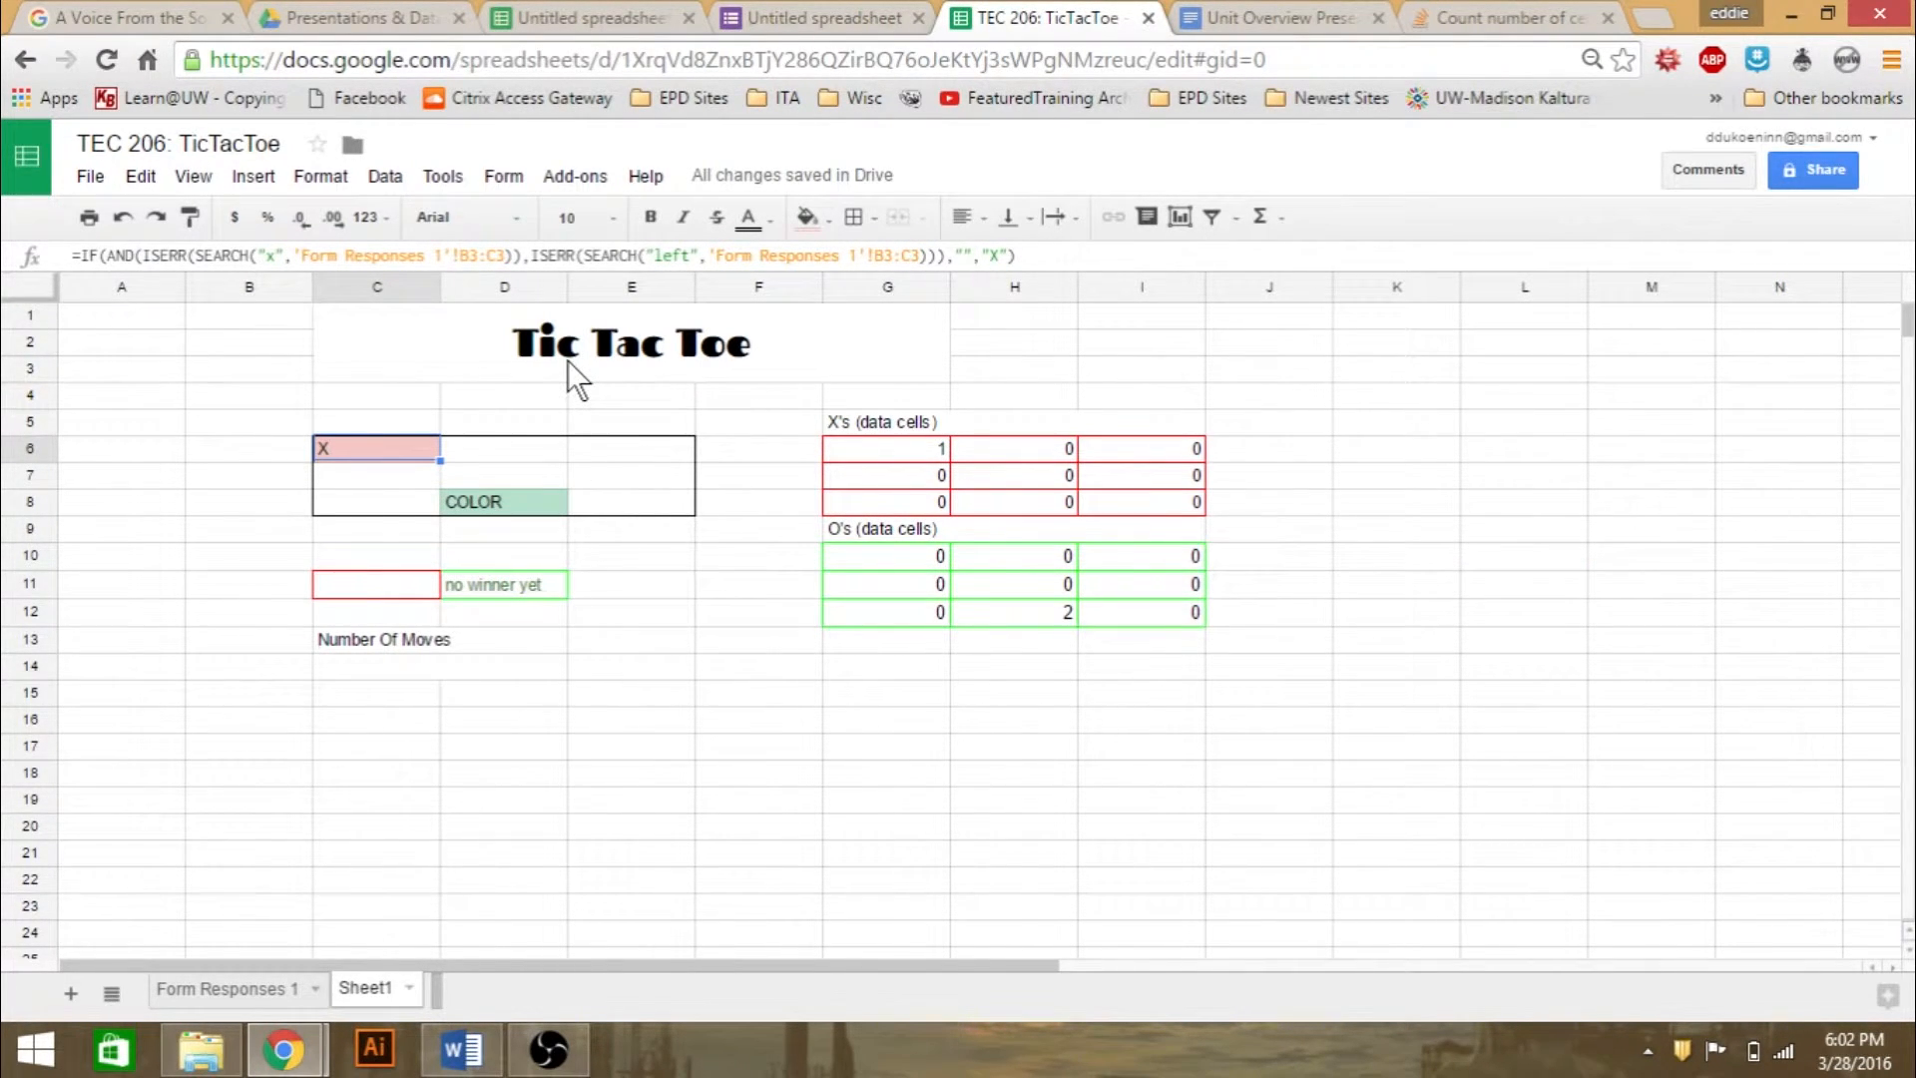
double_click(407, 447)
left_click(336, 441)
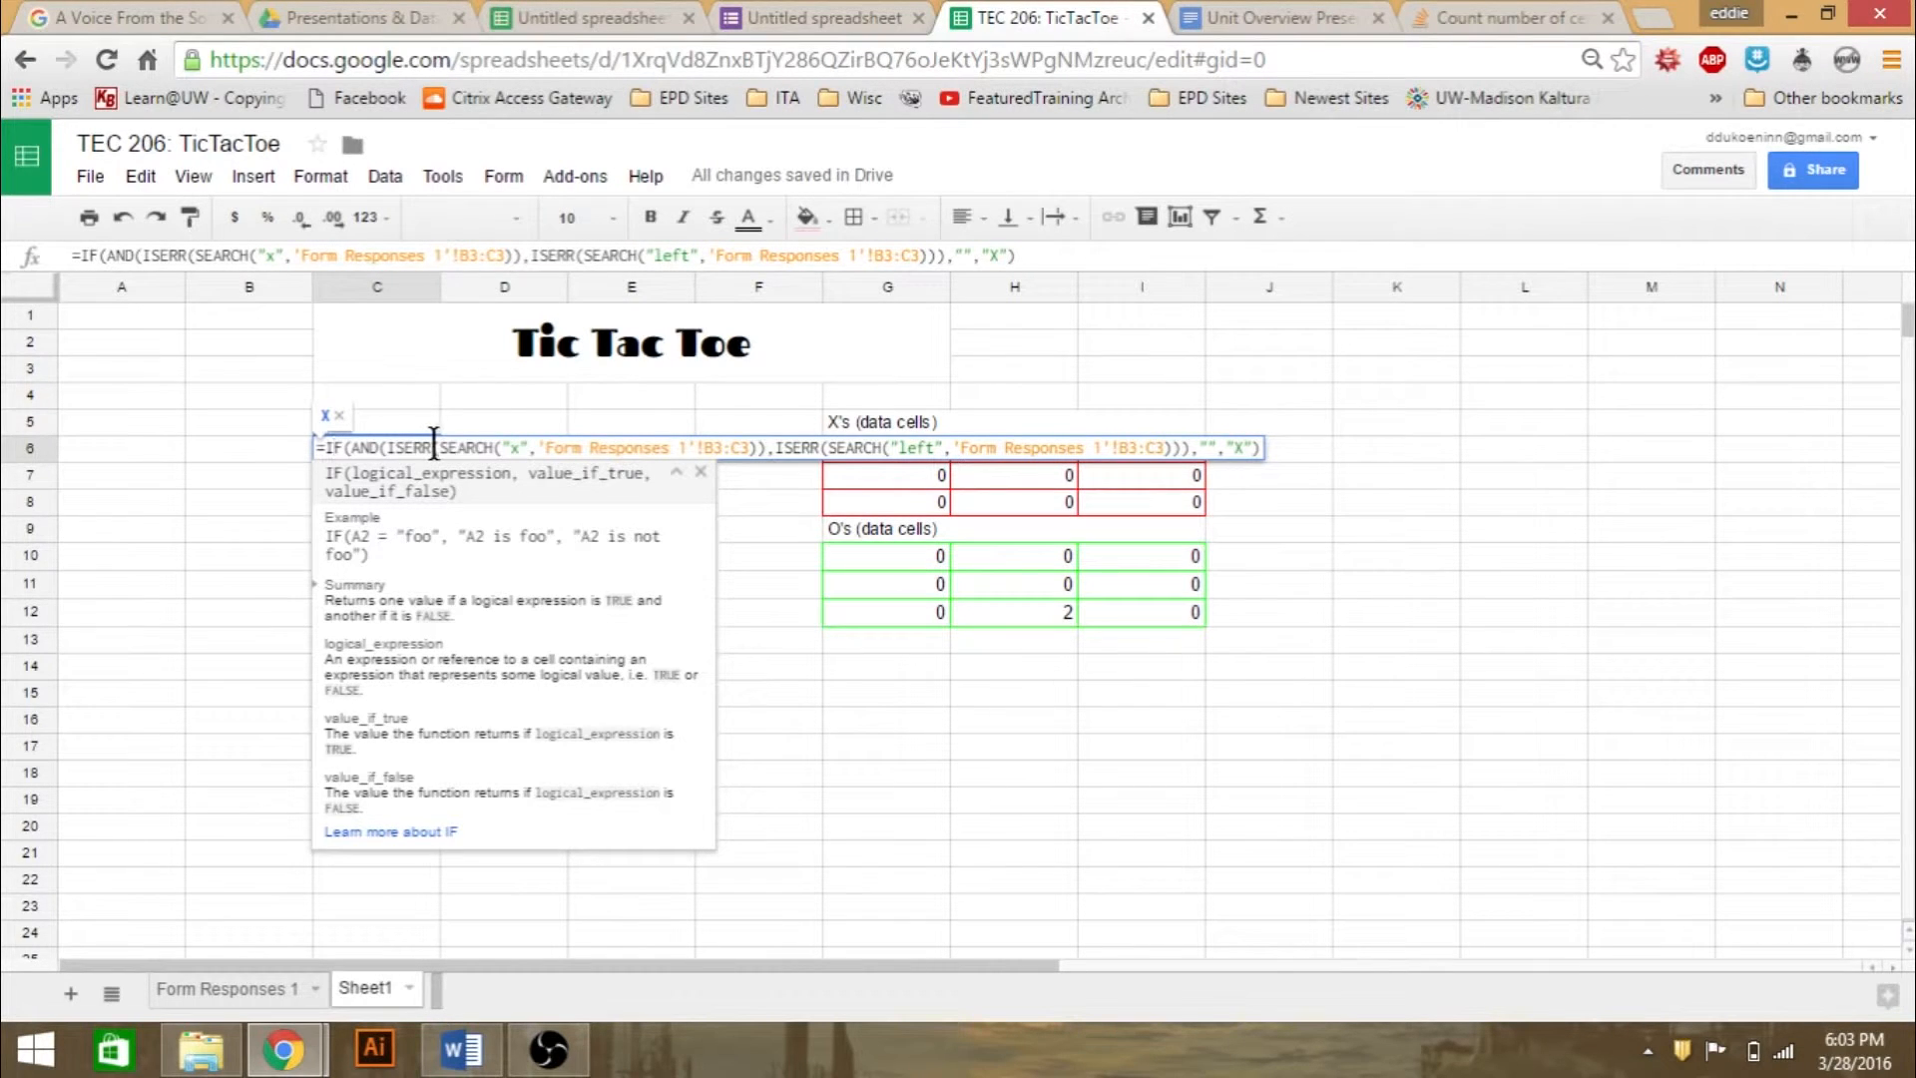
left_click_drag(357, 448, 767, 448)
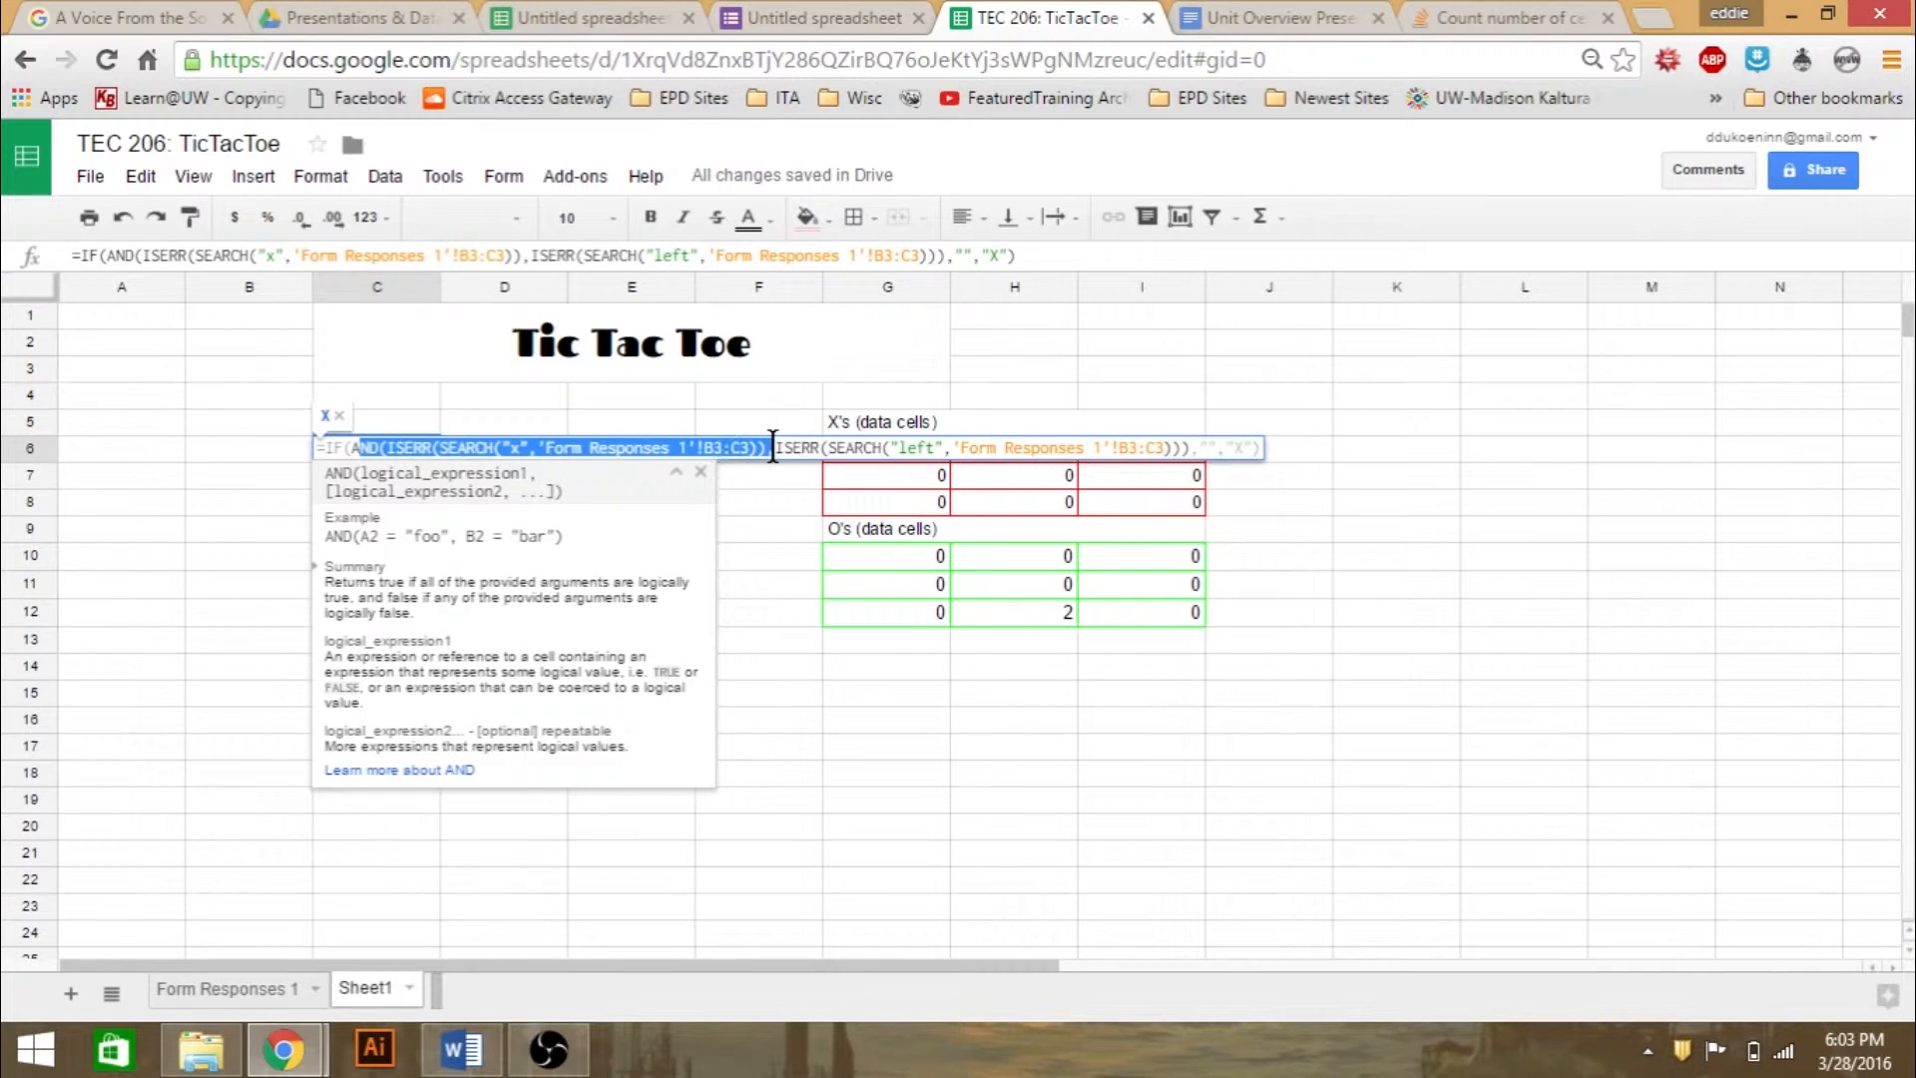
left_click(767, 448)
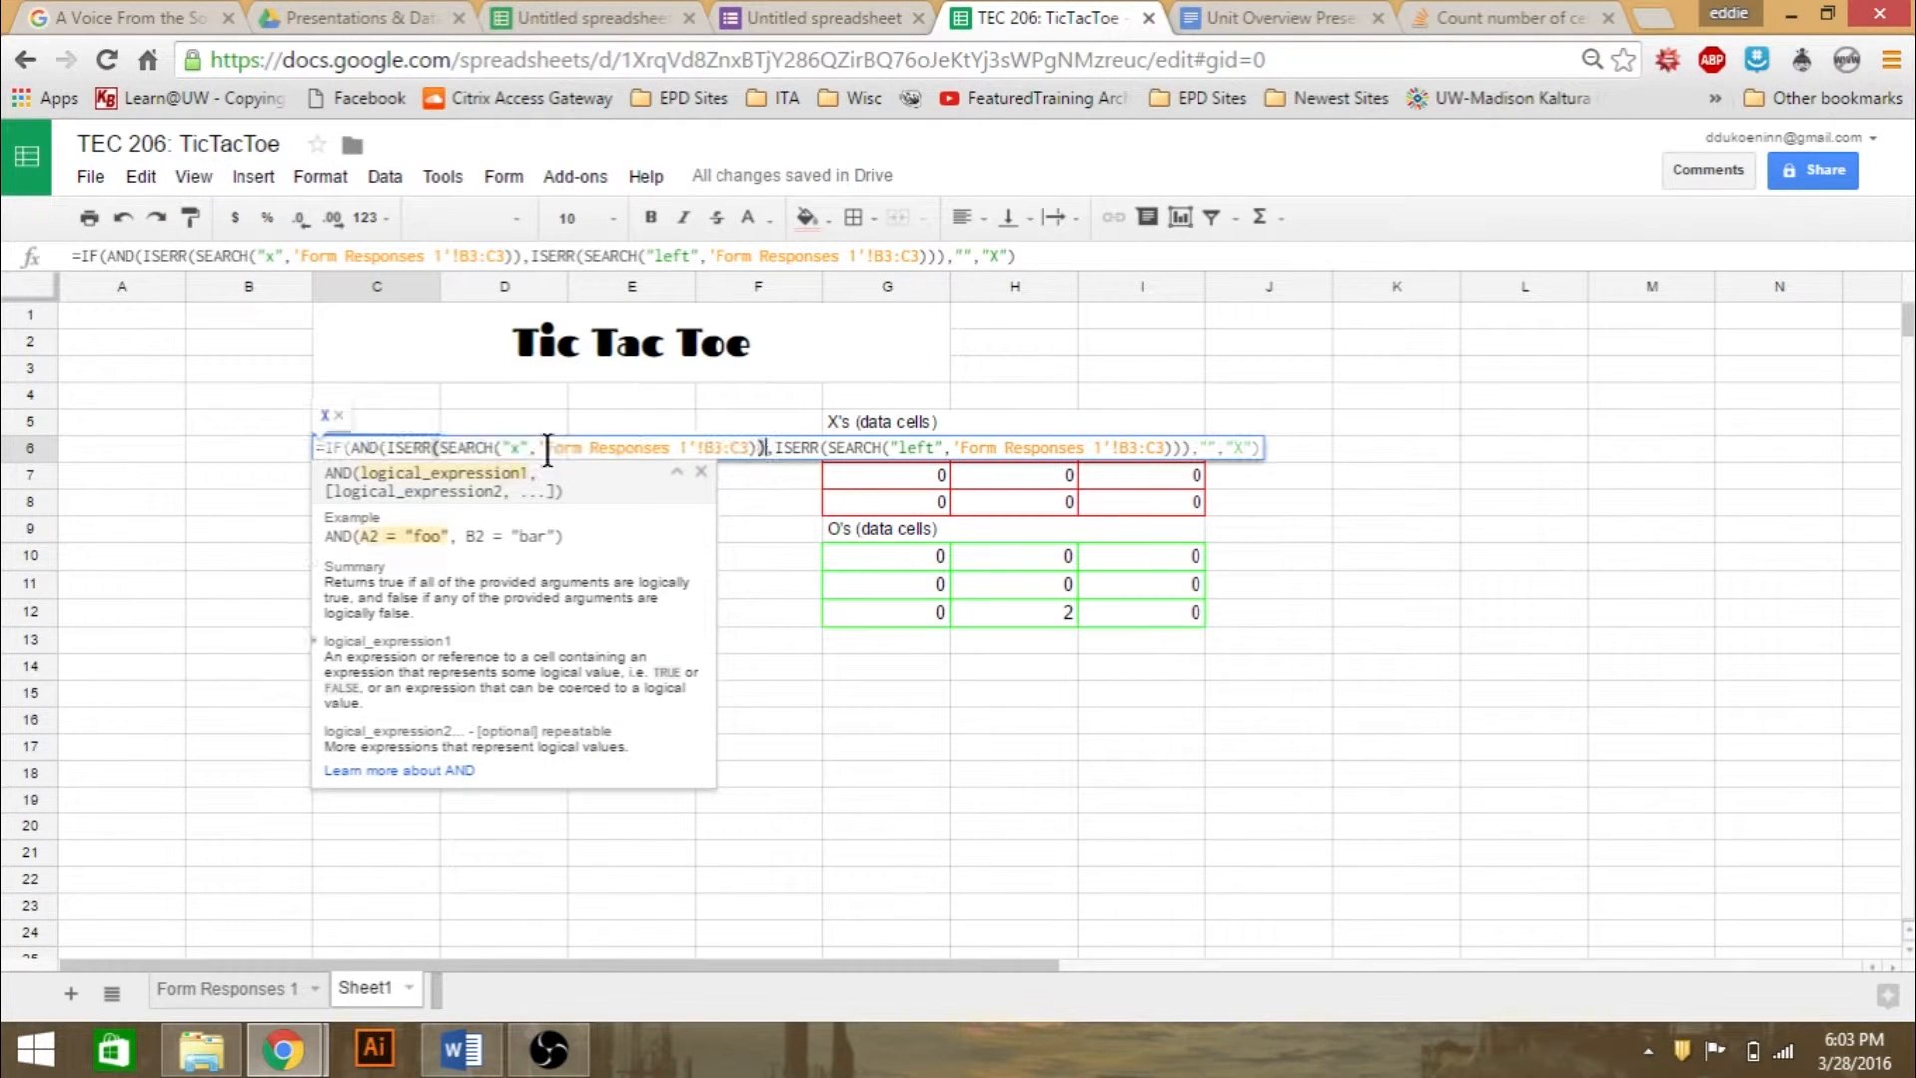
- Read the function help for ISERR and SEARCH within the formula of board cell C6
left_click(375, 449)
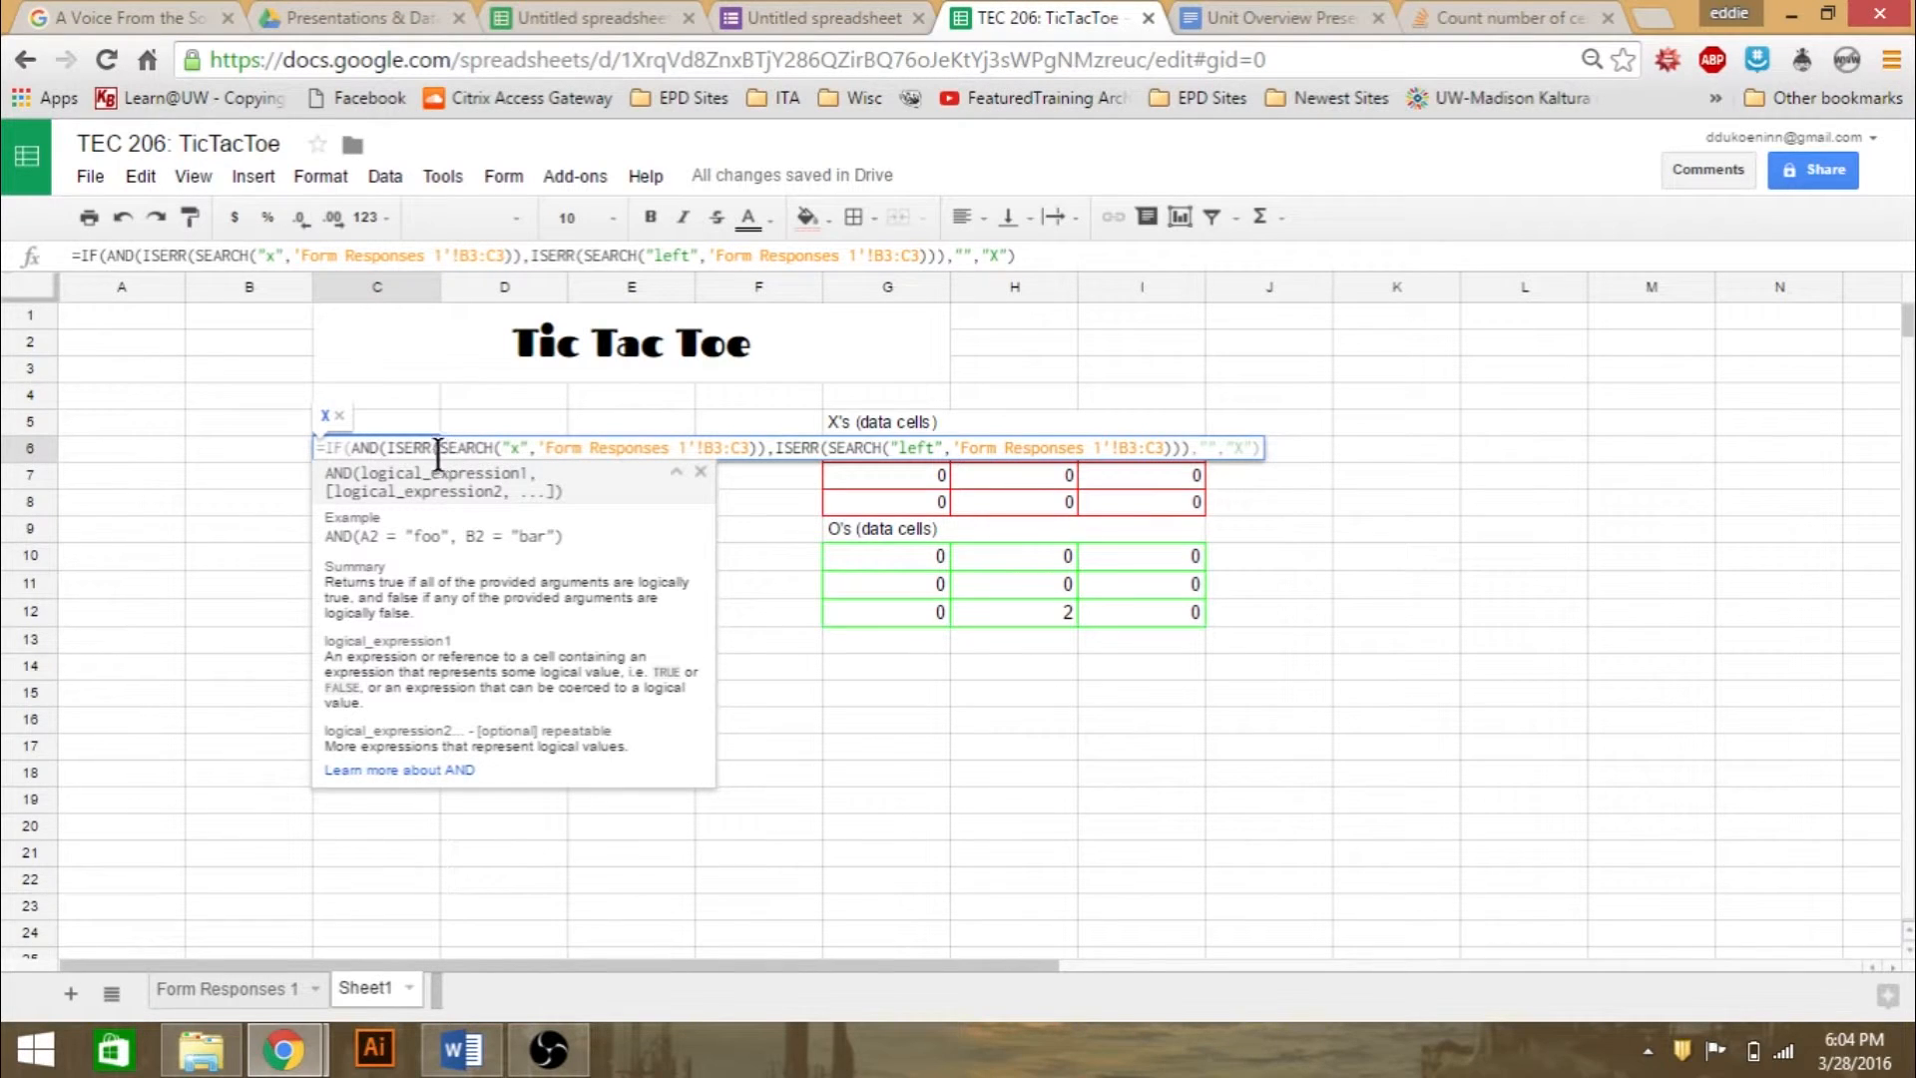
left_click(405, 447)
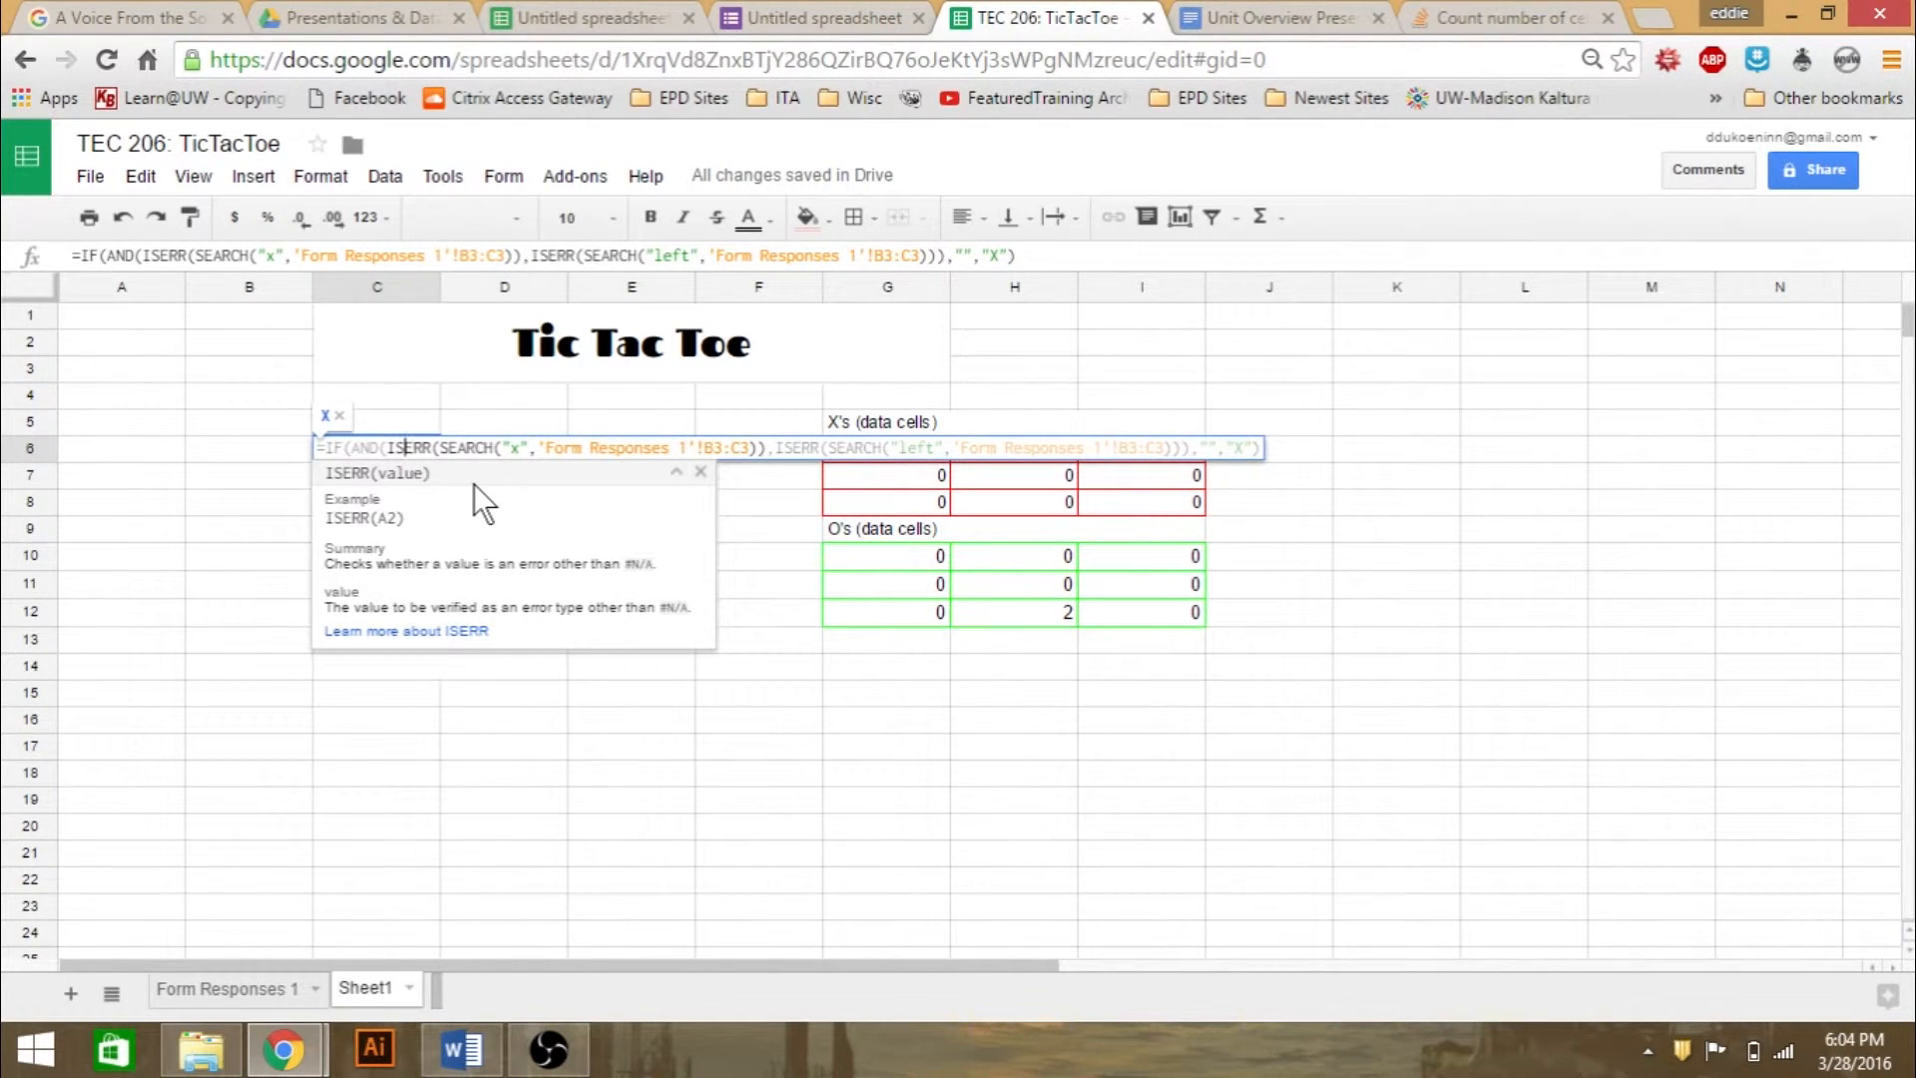
left_click(484, 448)
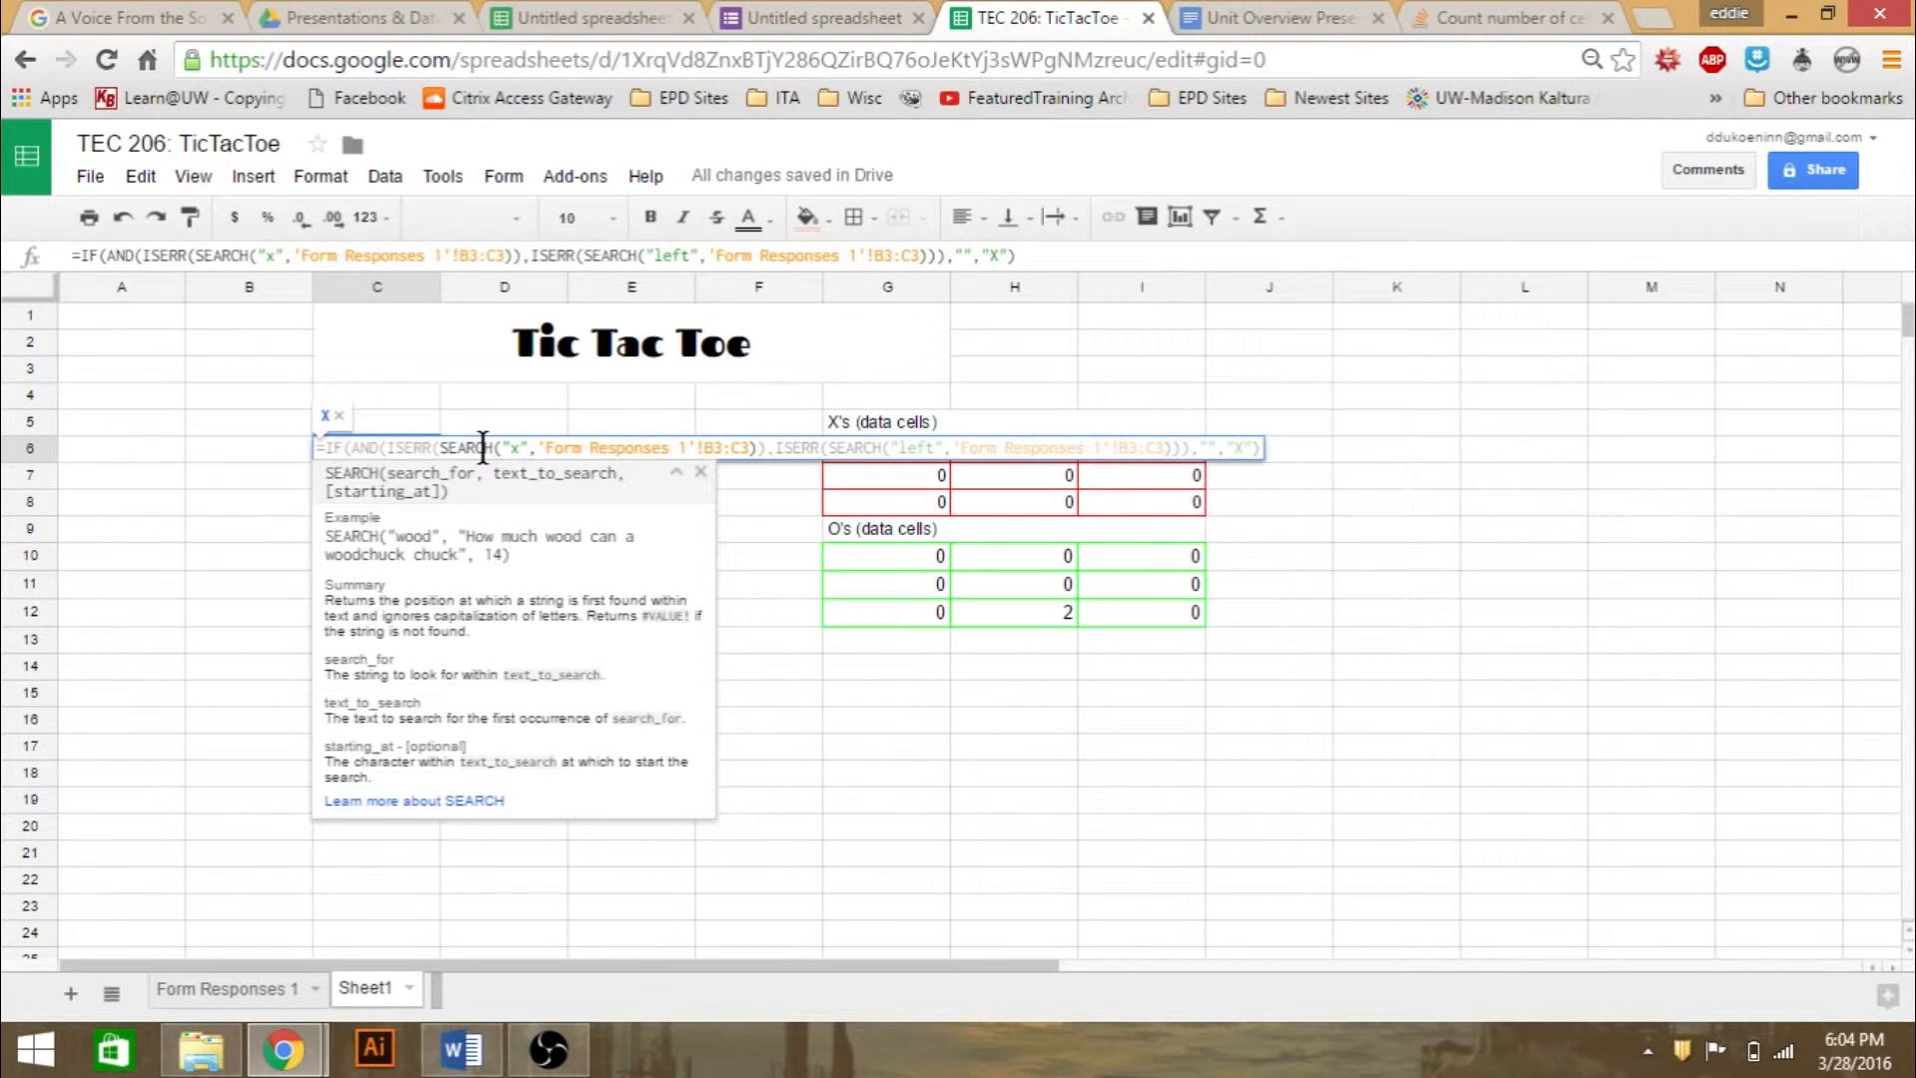
left_click(520, 448)
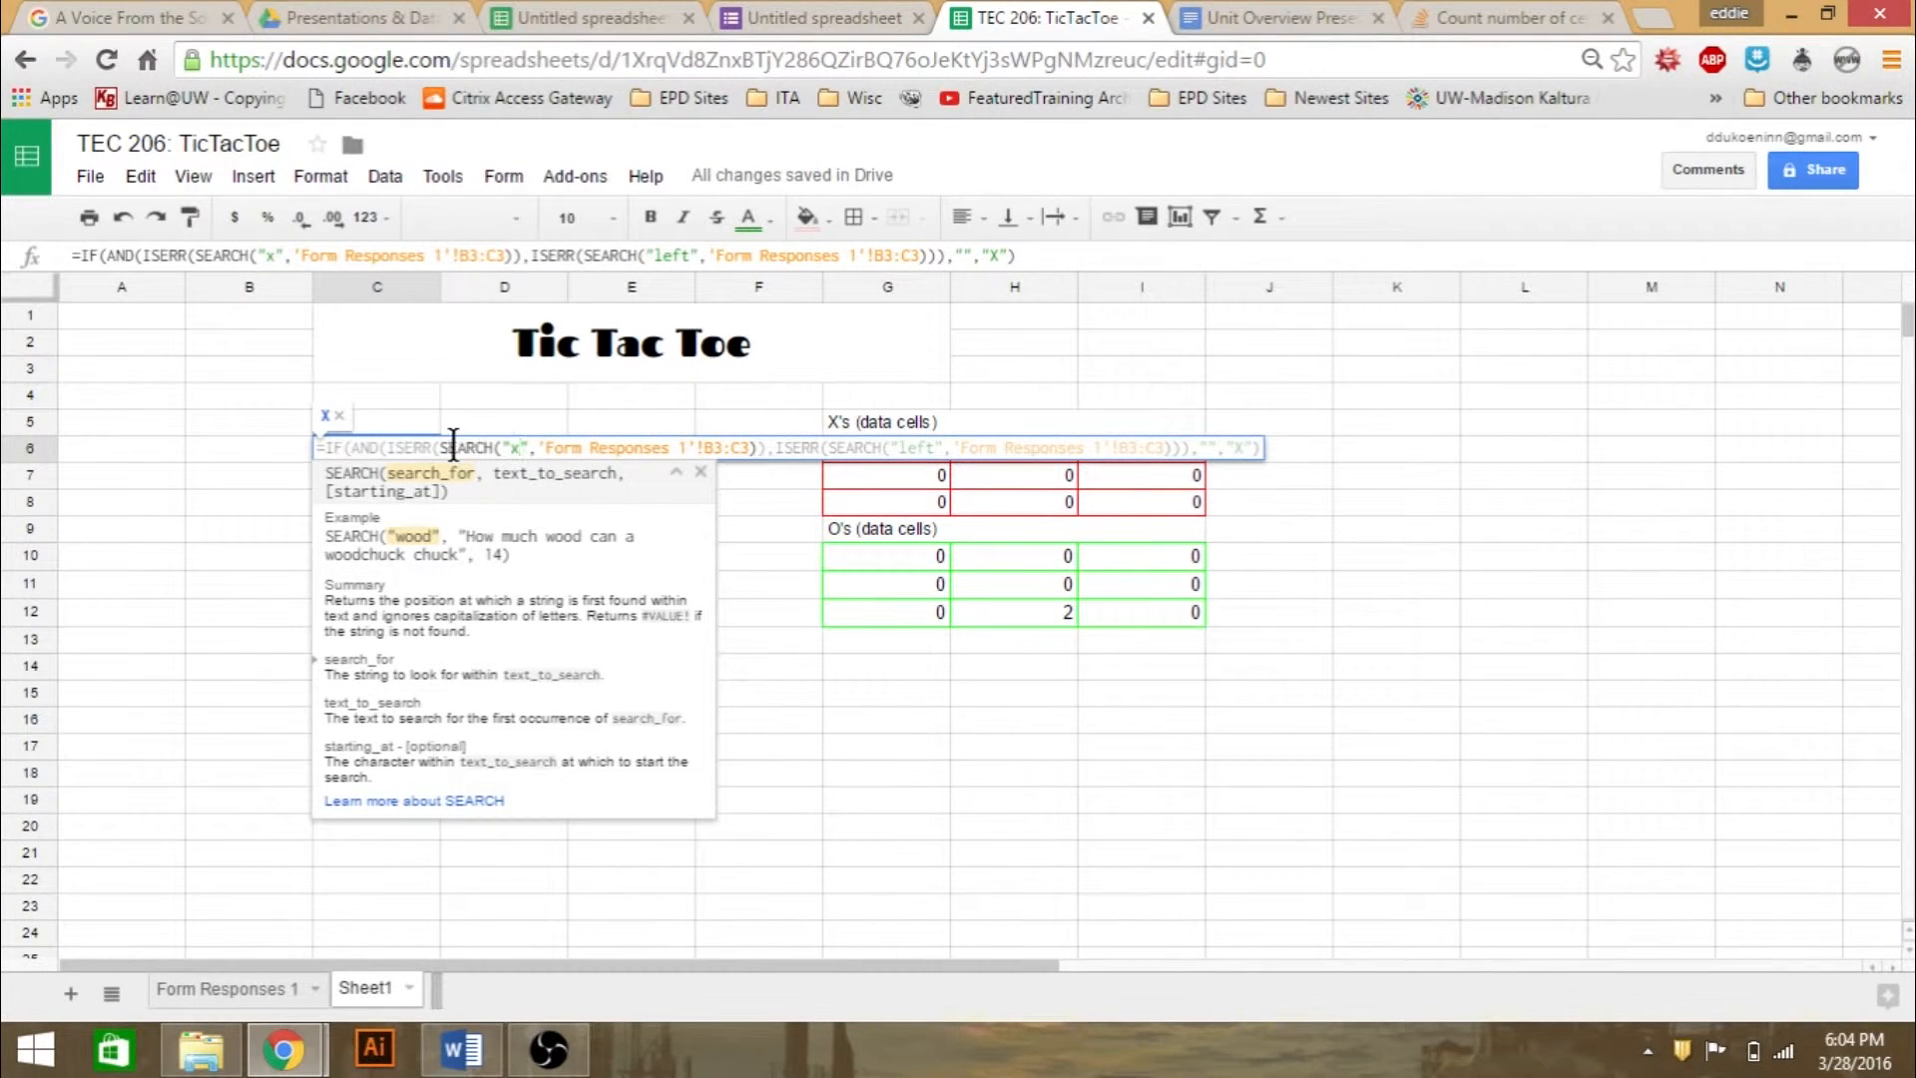
- Compare the two ISERR search conditions for "x" and "left" in C6's formula, then leave the formula unedited
left_click_drag(437, 446, 765, 448)
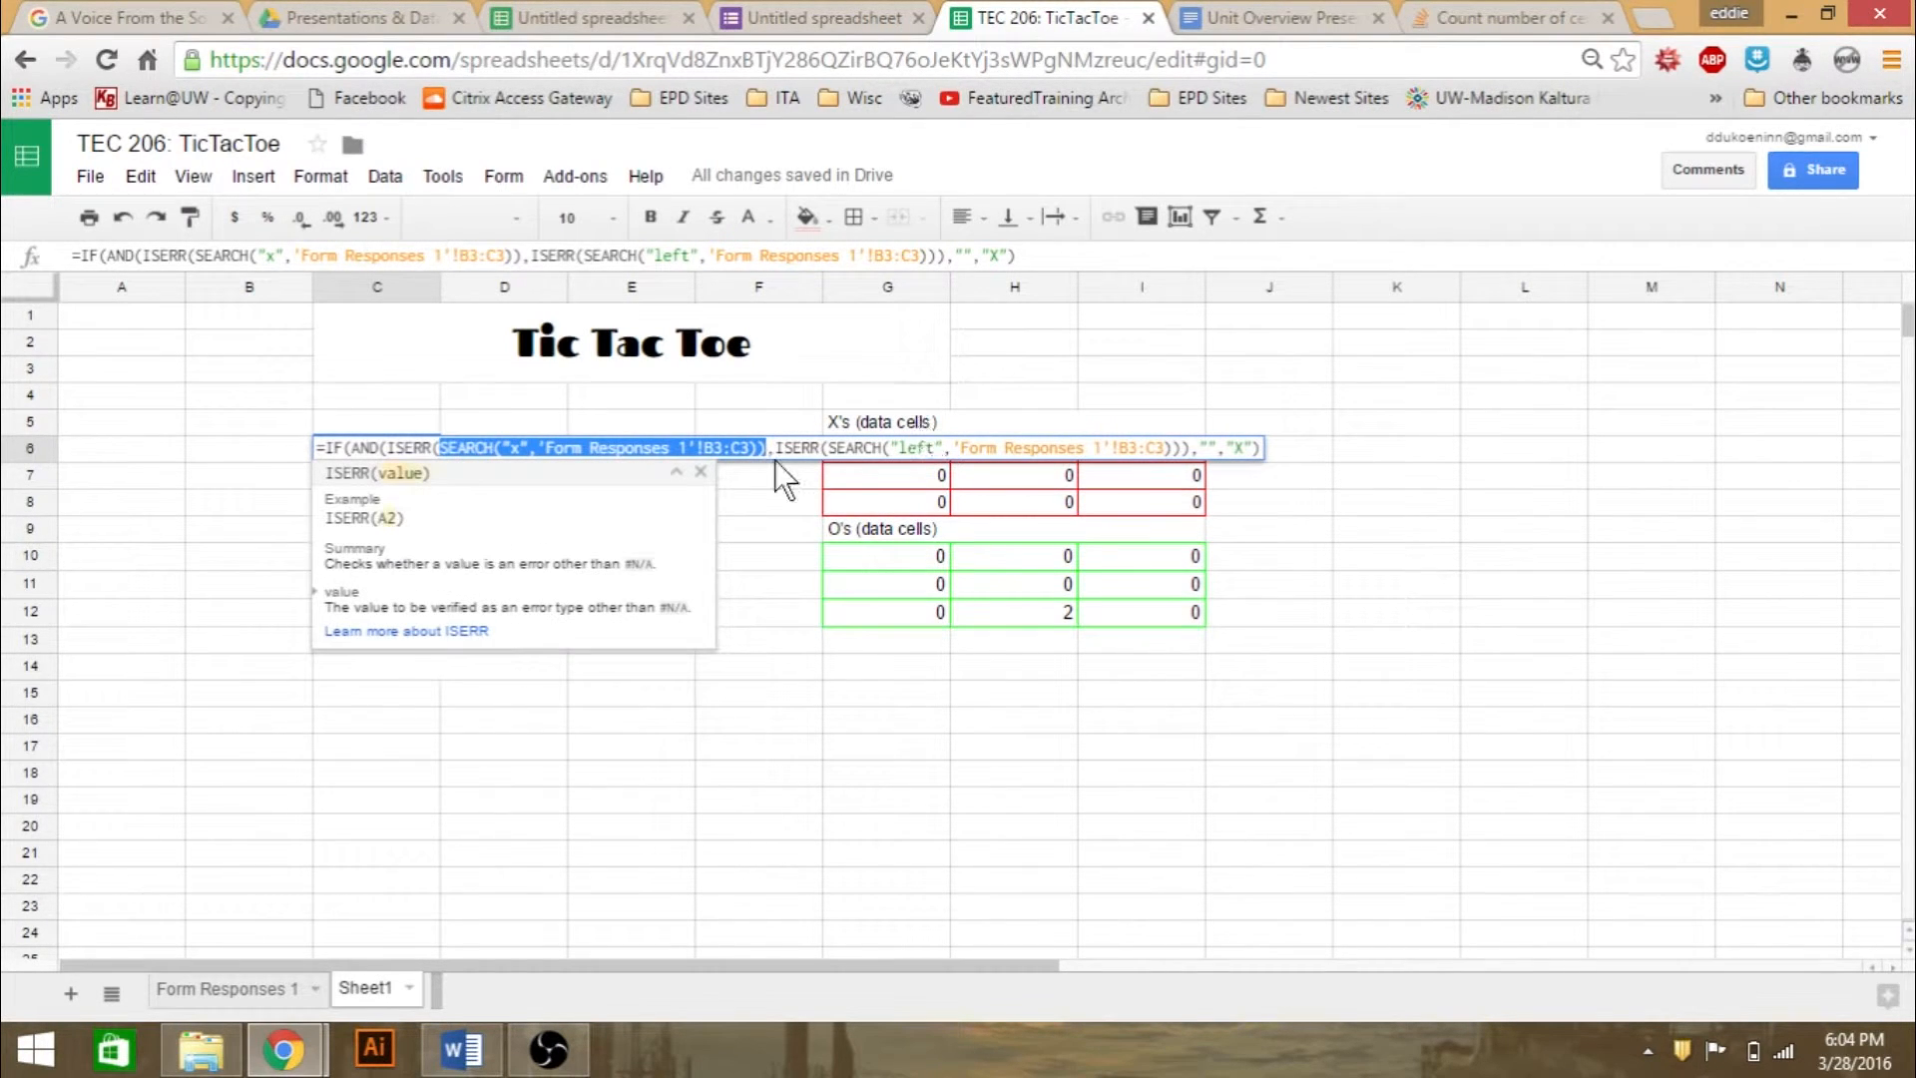
left_click(778, 448)
left_click_drag(778, 448, 944, 447)
left_click(924, 448)
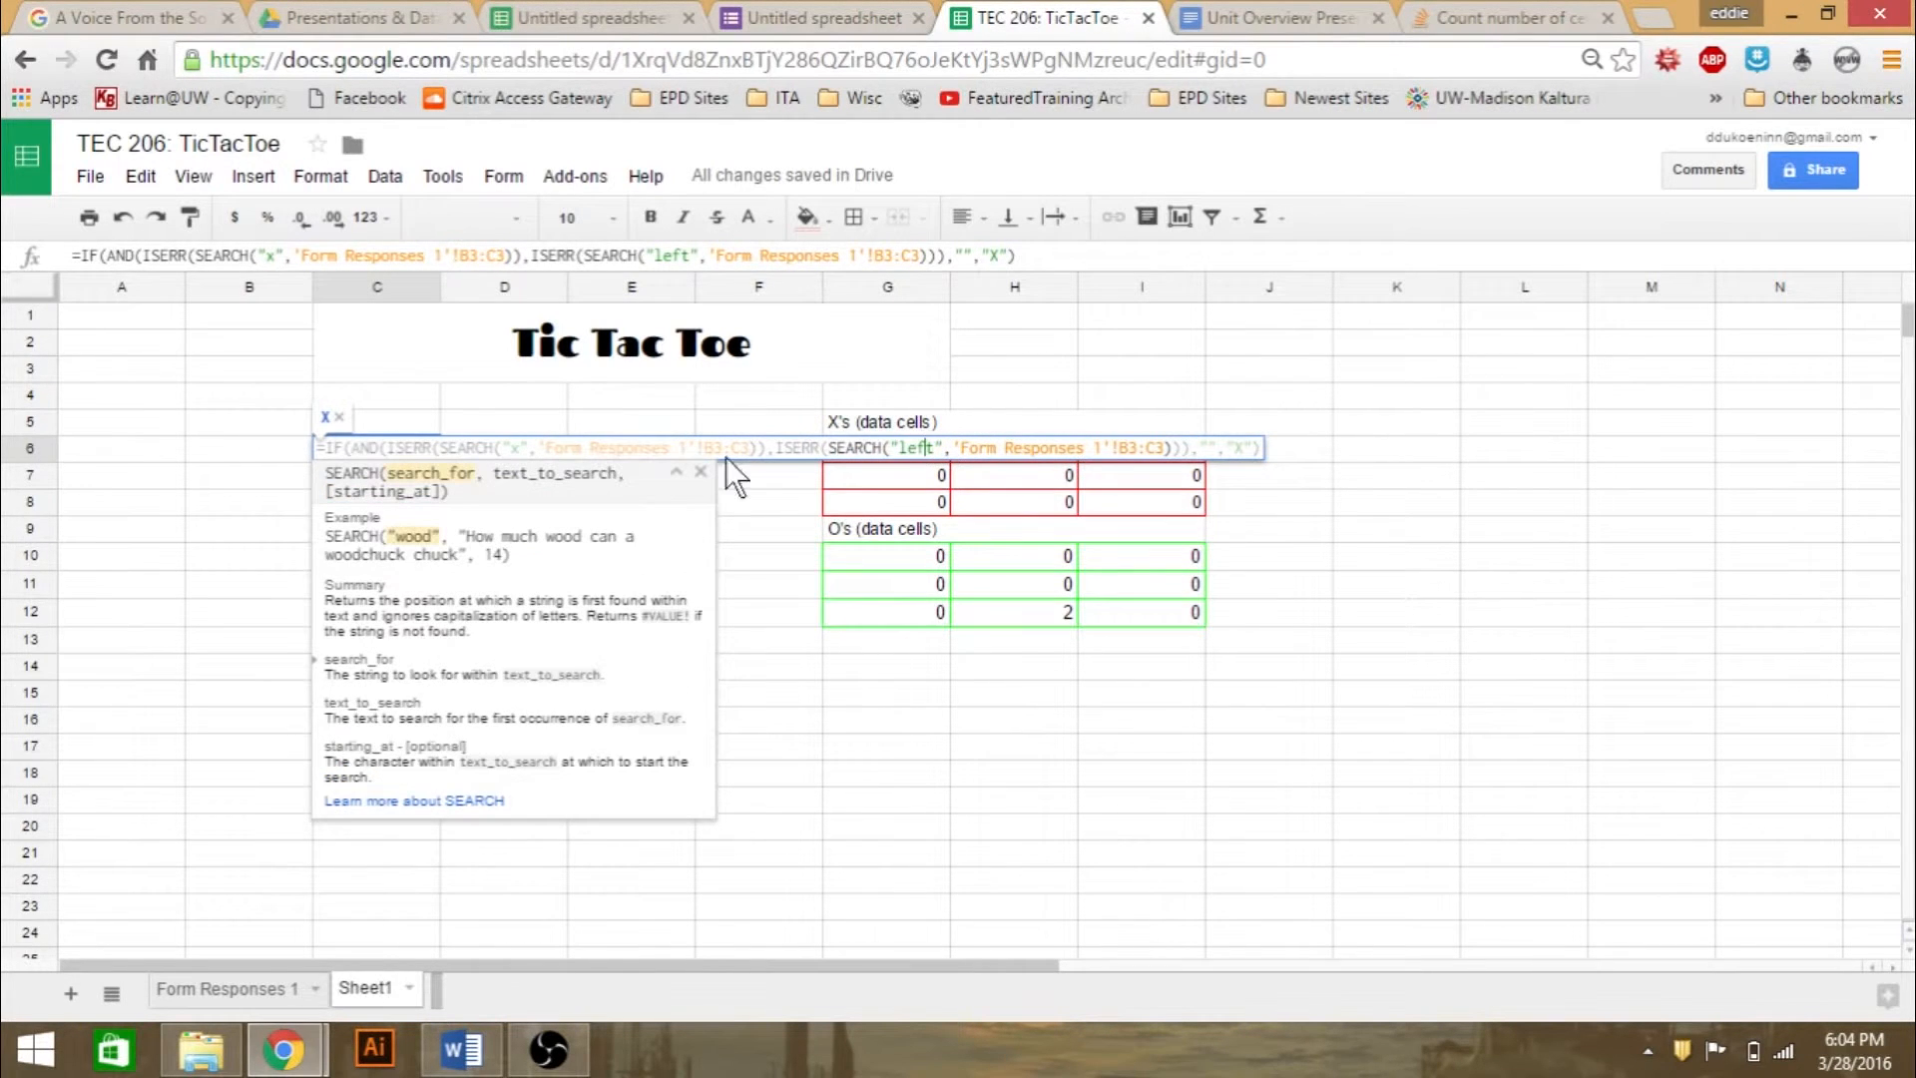
left_click(485, 448)
left_click(230, 828)
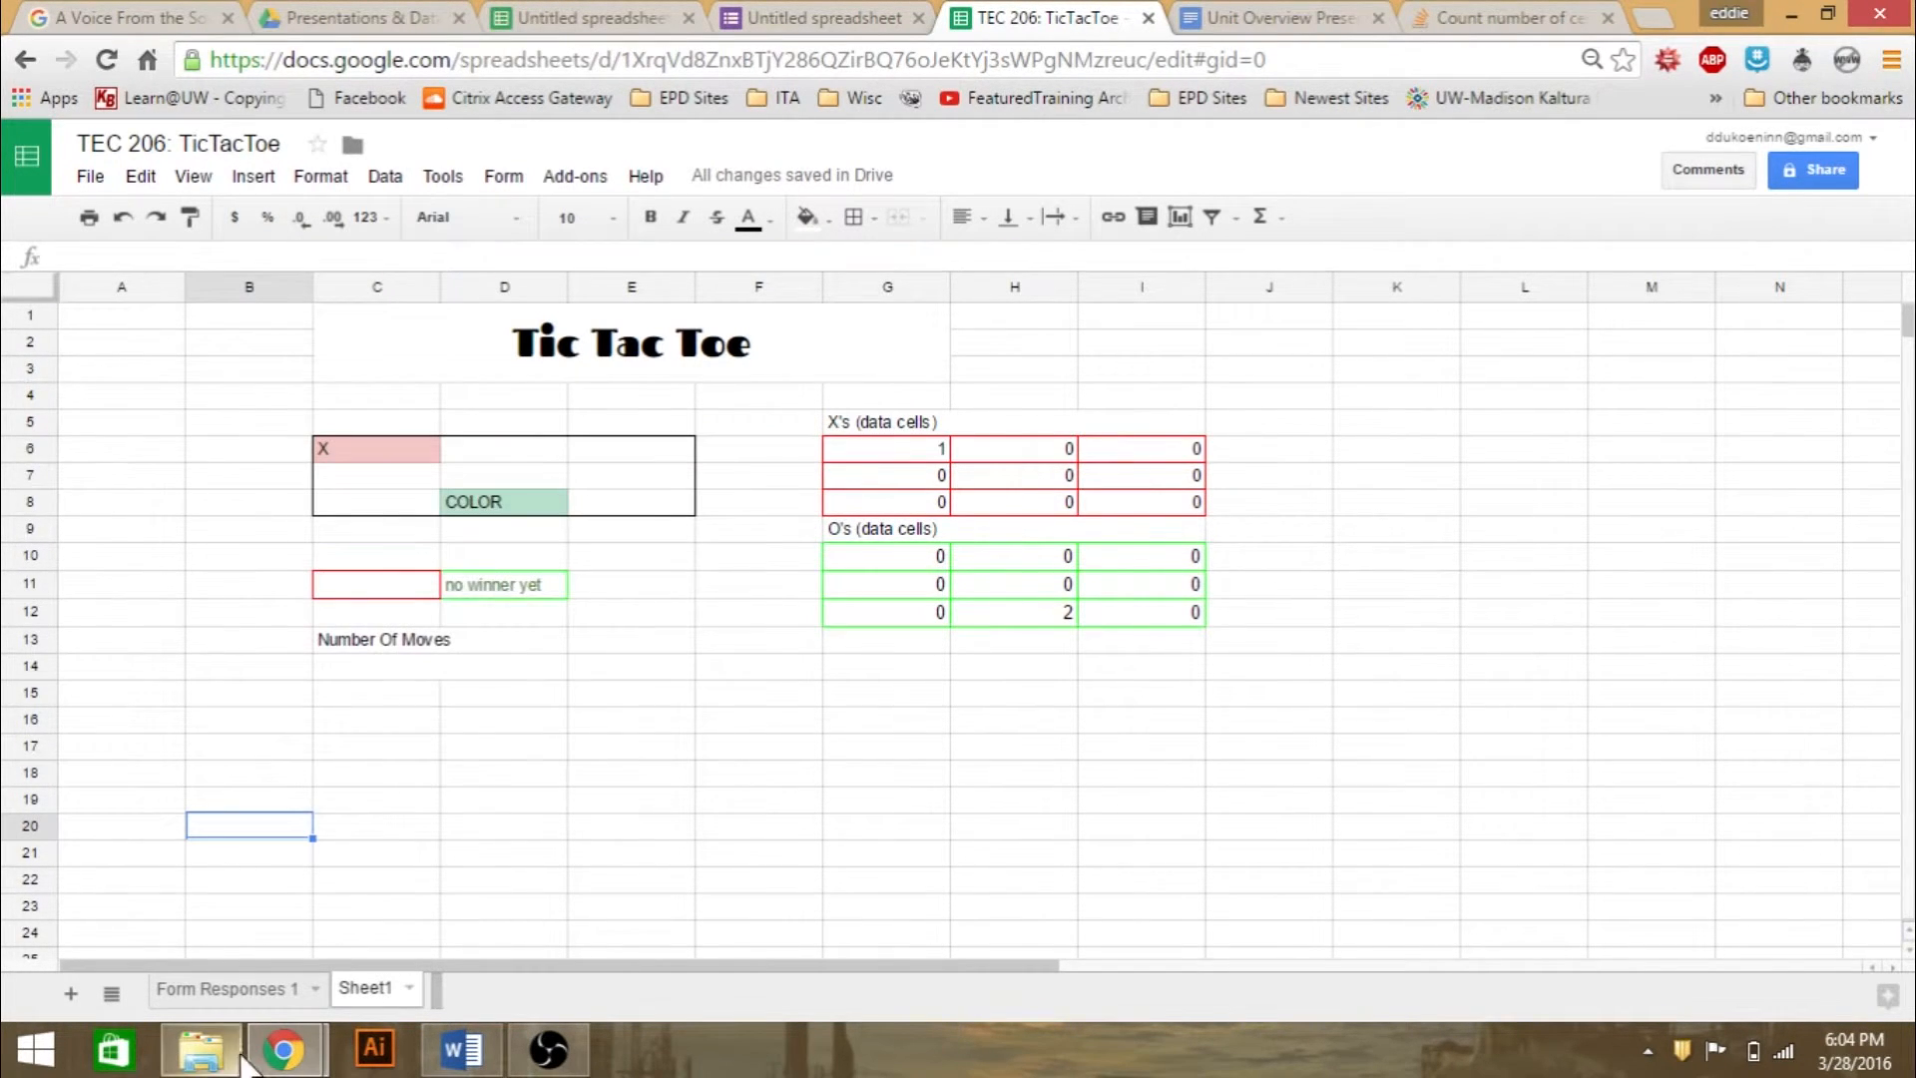
- Examine cells B3 and C3 on the Form Responses 1 sheet, which C6's formula searches
left_click(260, 992)
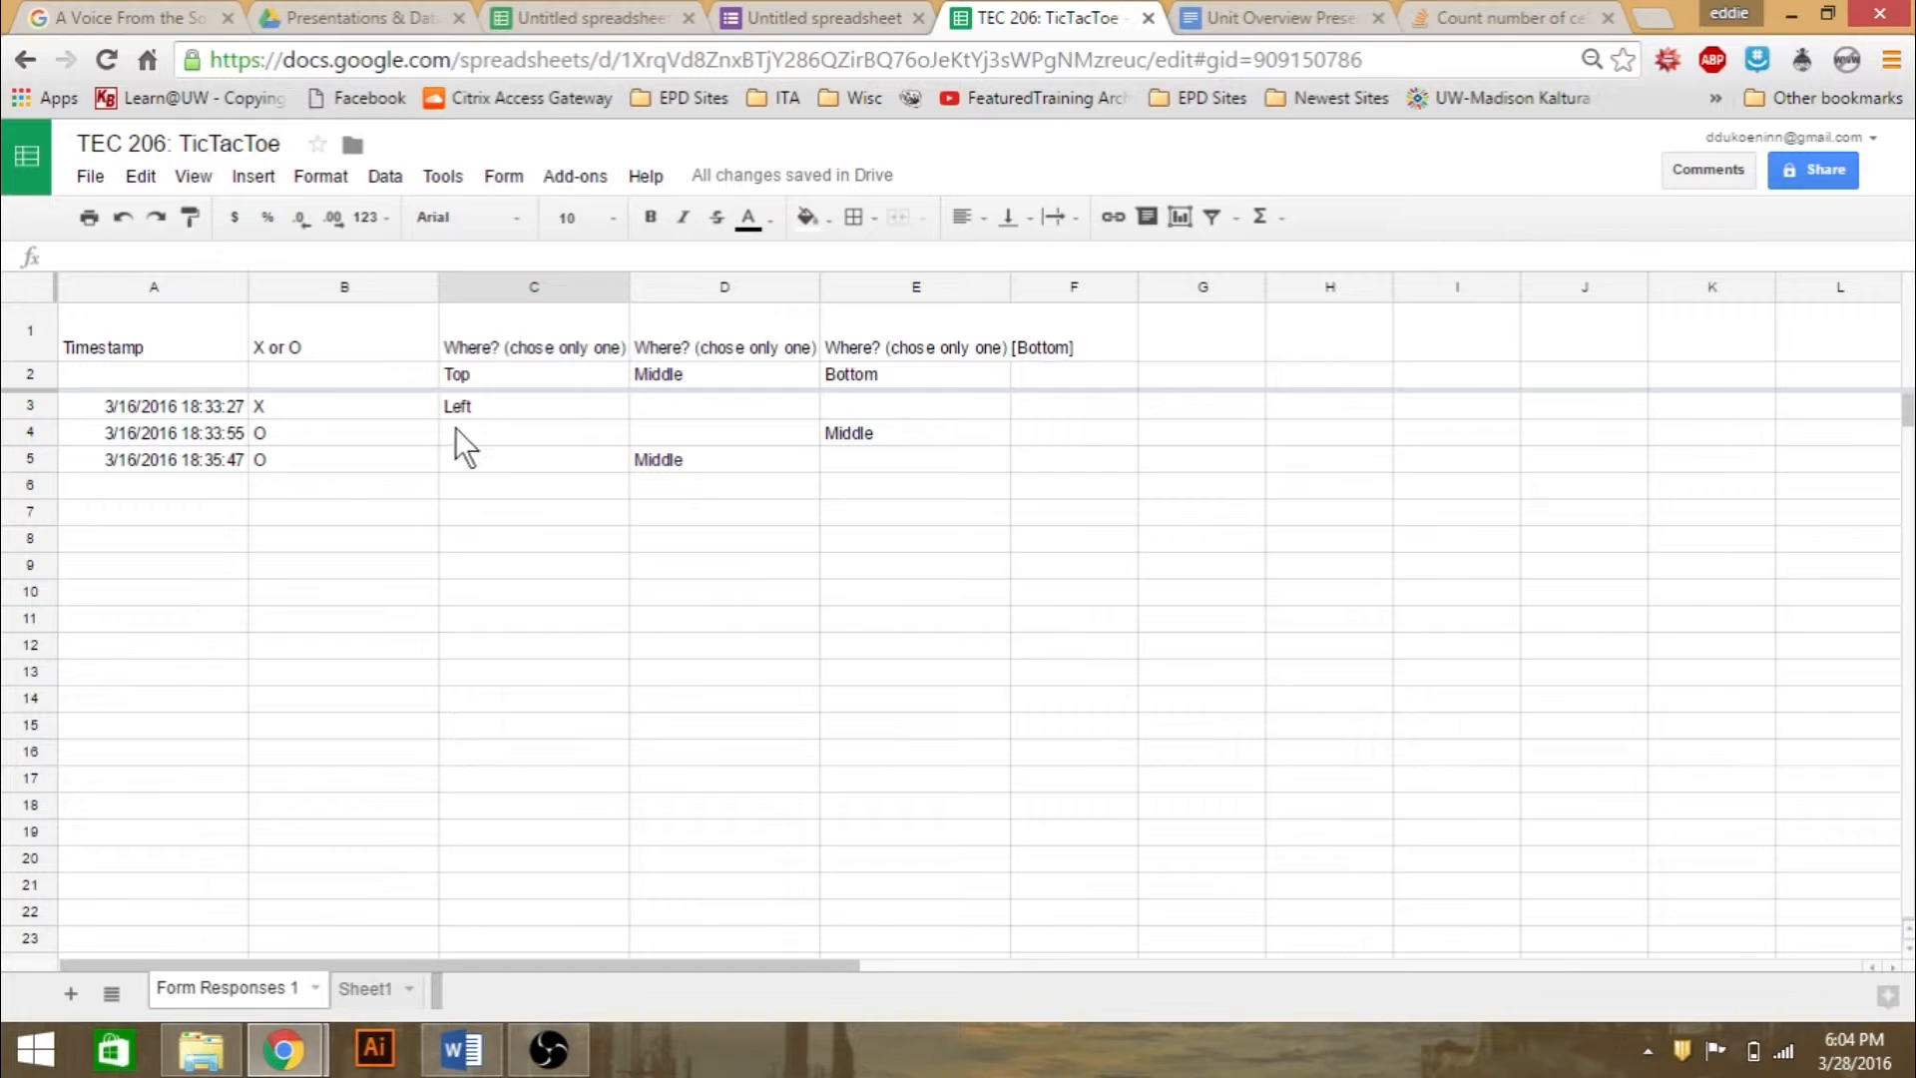
left_click(481, 409)
left_click(427, 411)
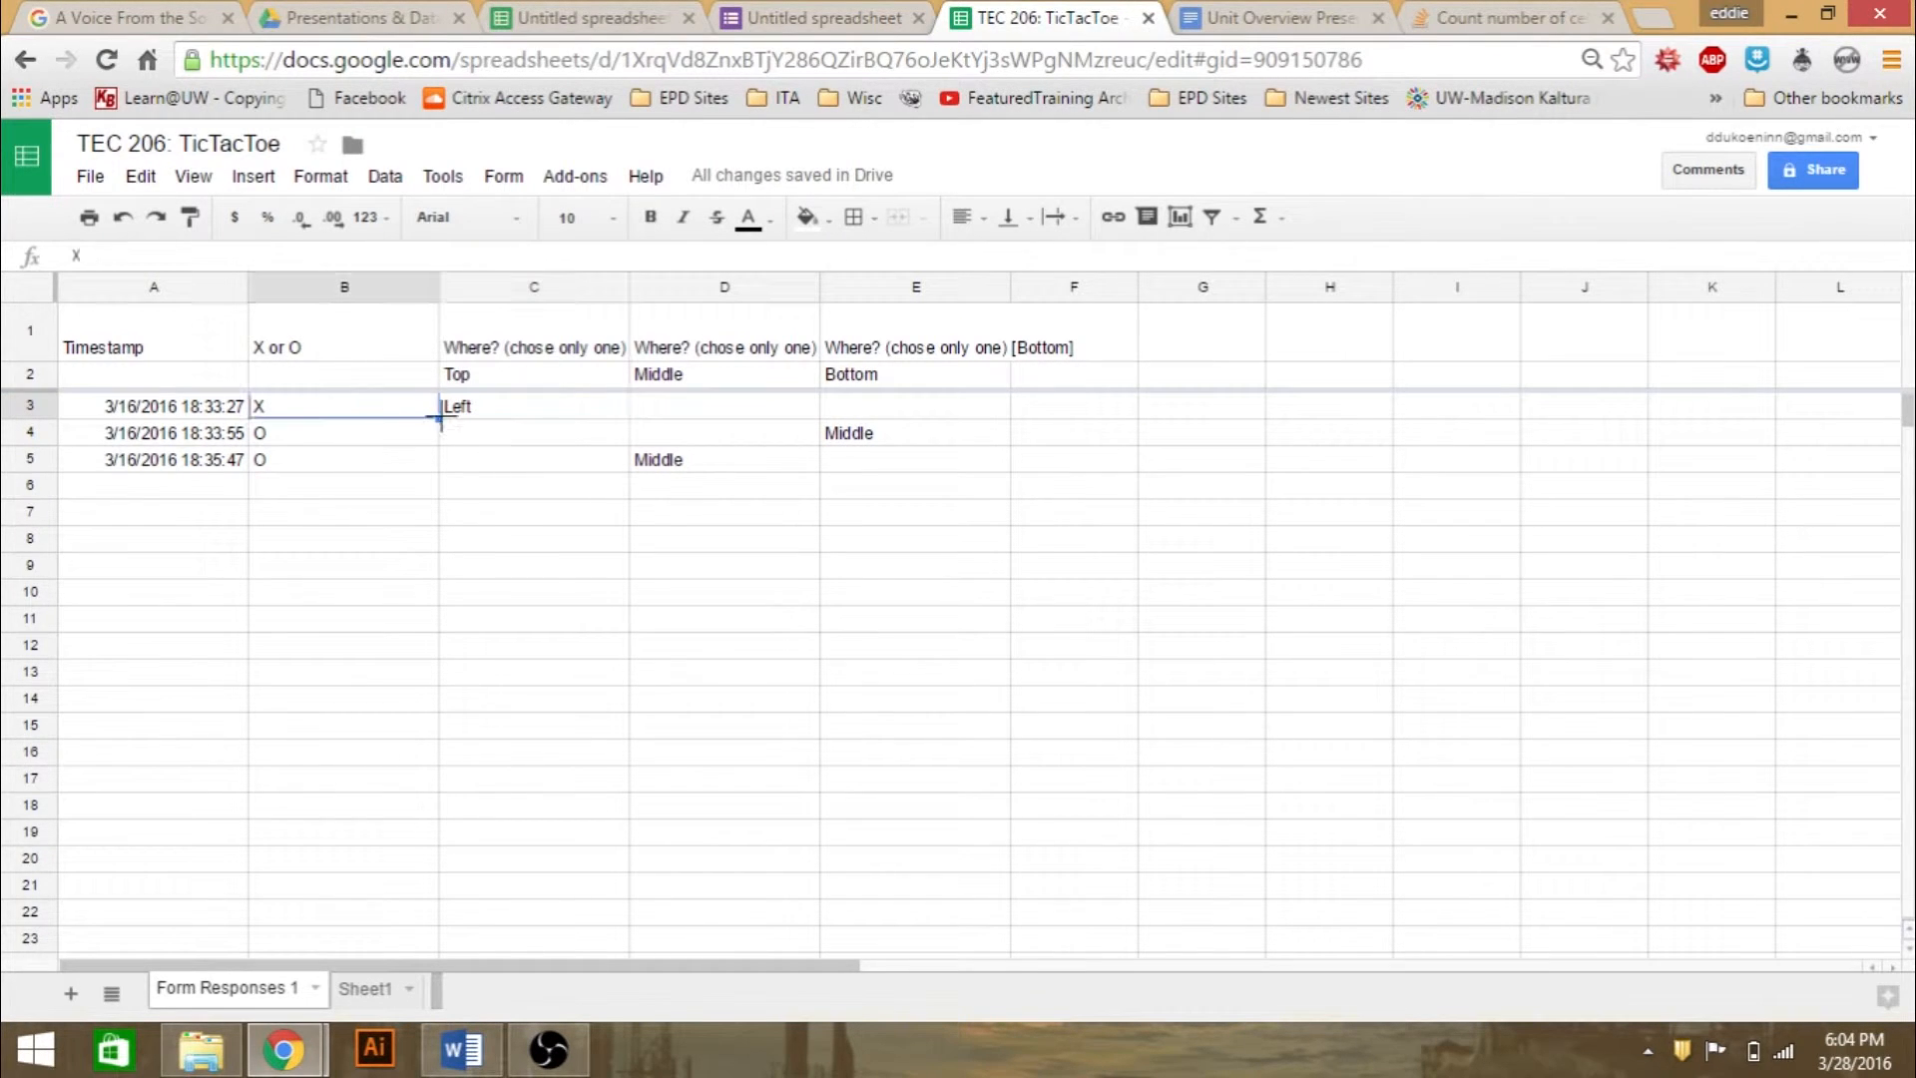
left_click(452, 417)
left_click_drag(526, 668, 320, 409)
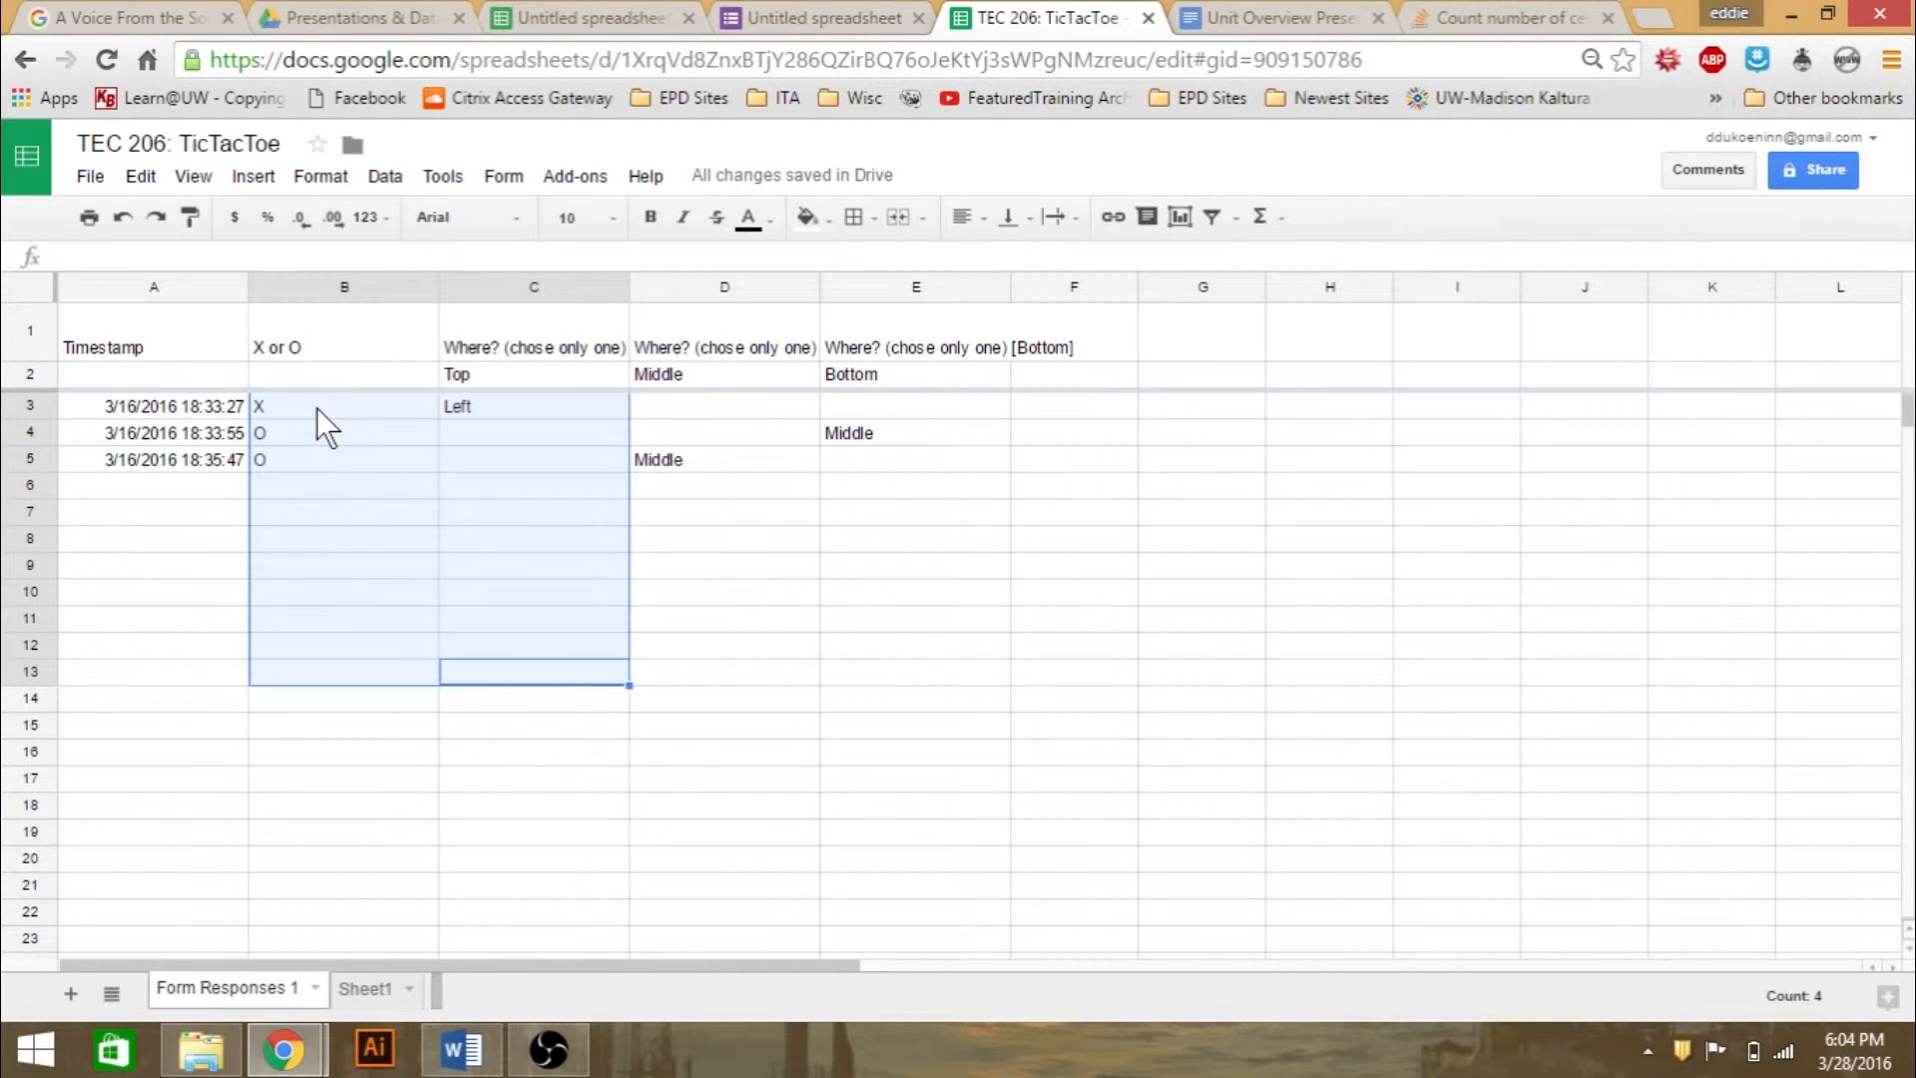
left_click(316, 409)
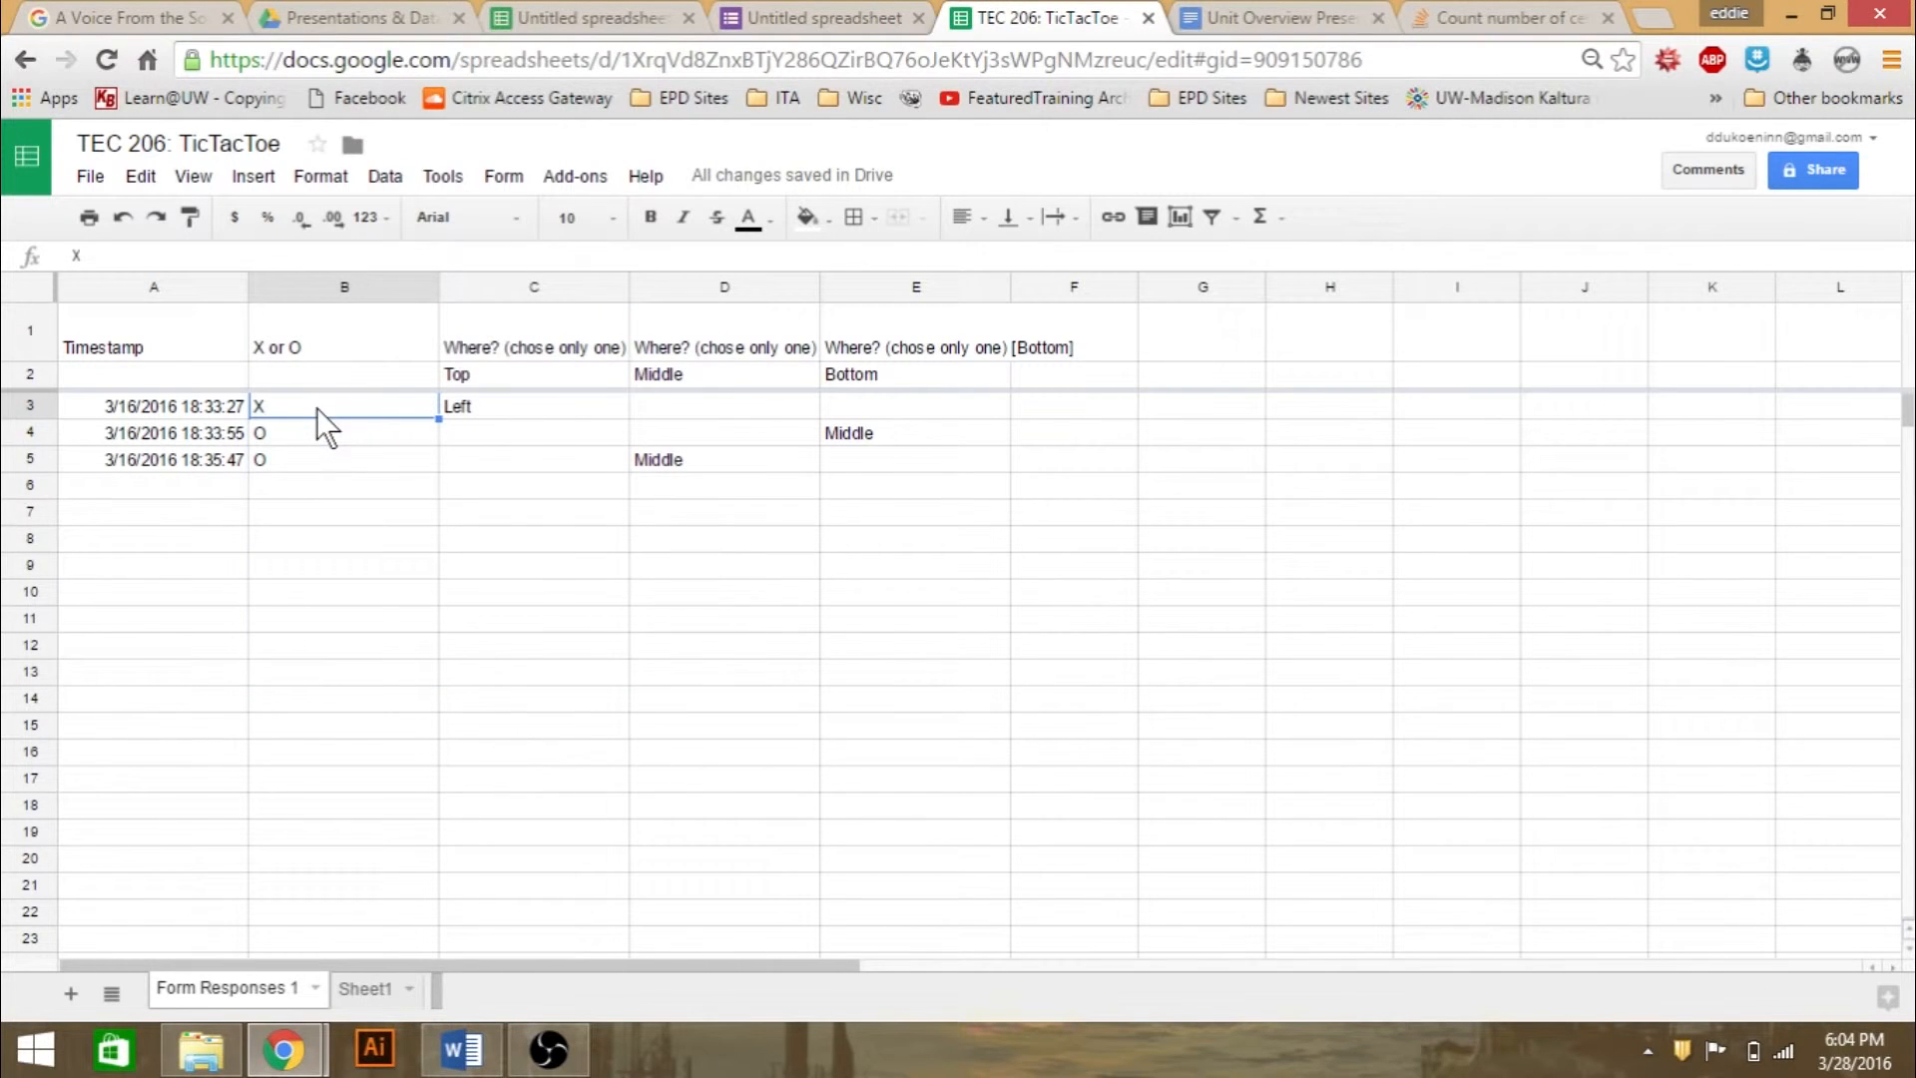
left_click(500, 405)
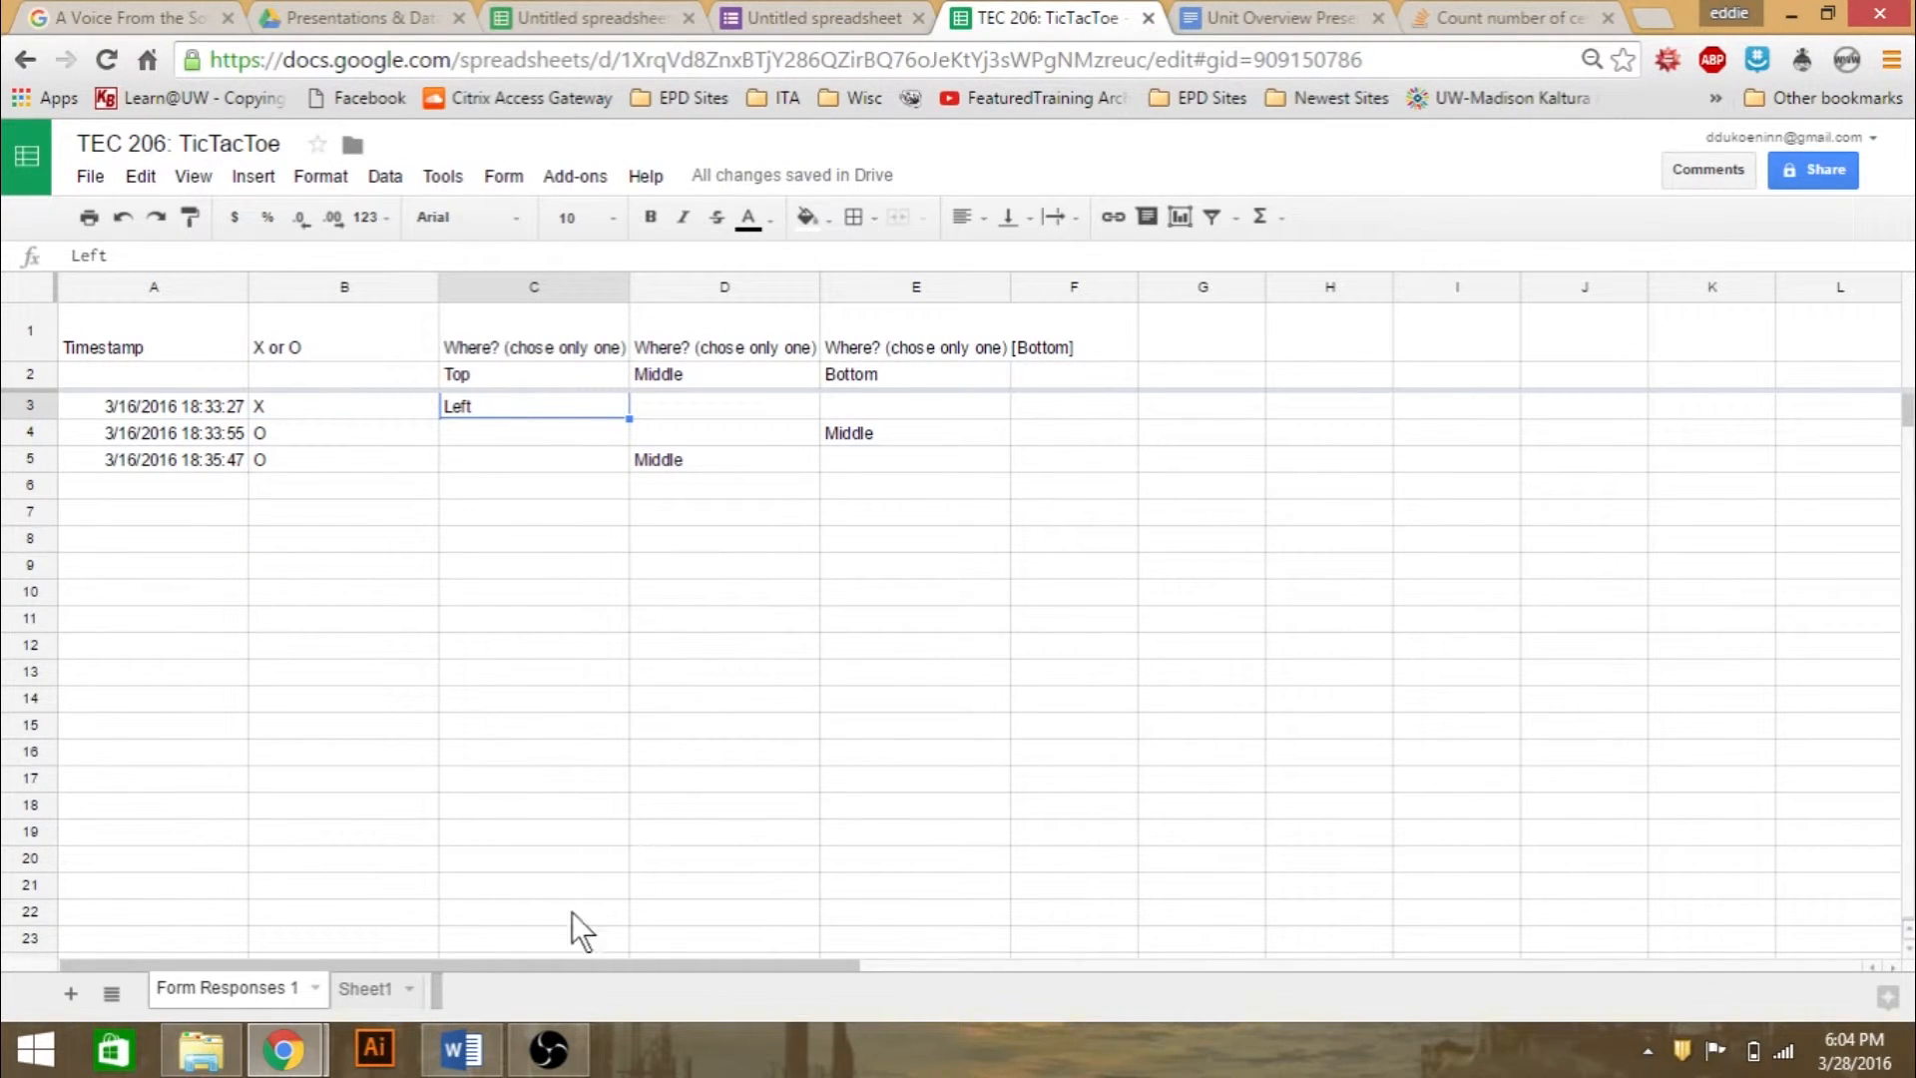
- Open the live form linked to the Form Responses 1 sheet and review its X or O and placement questions
left_click(377, 988)
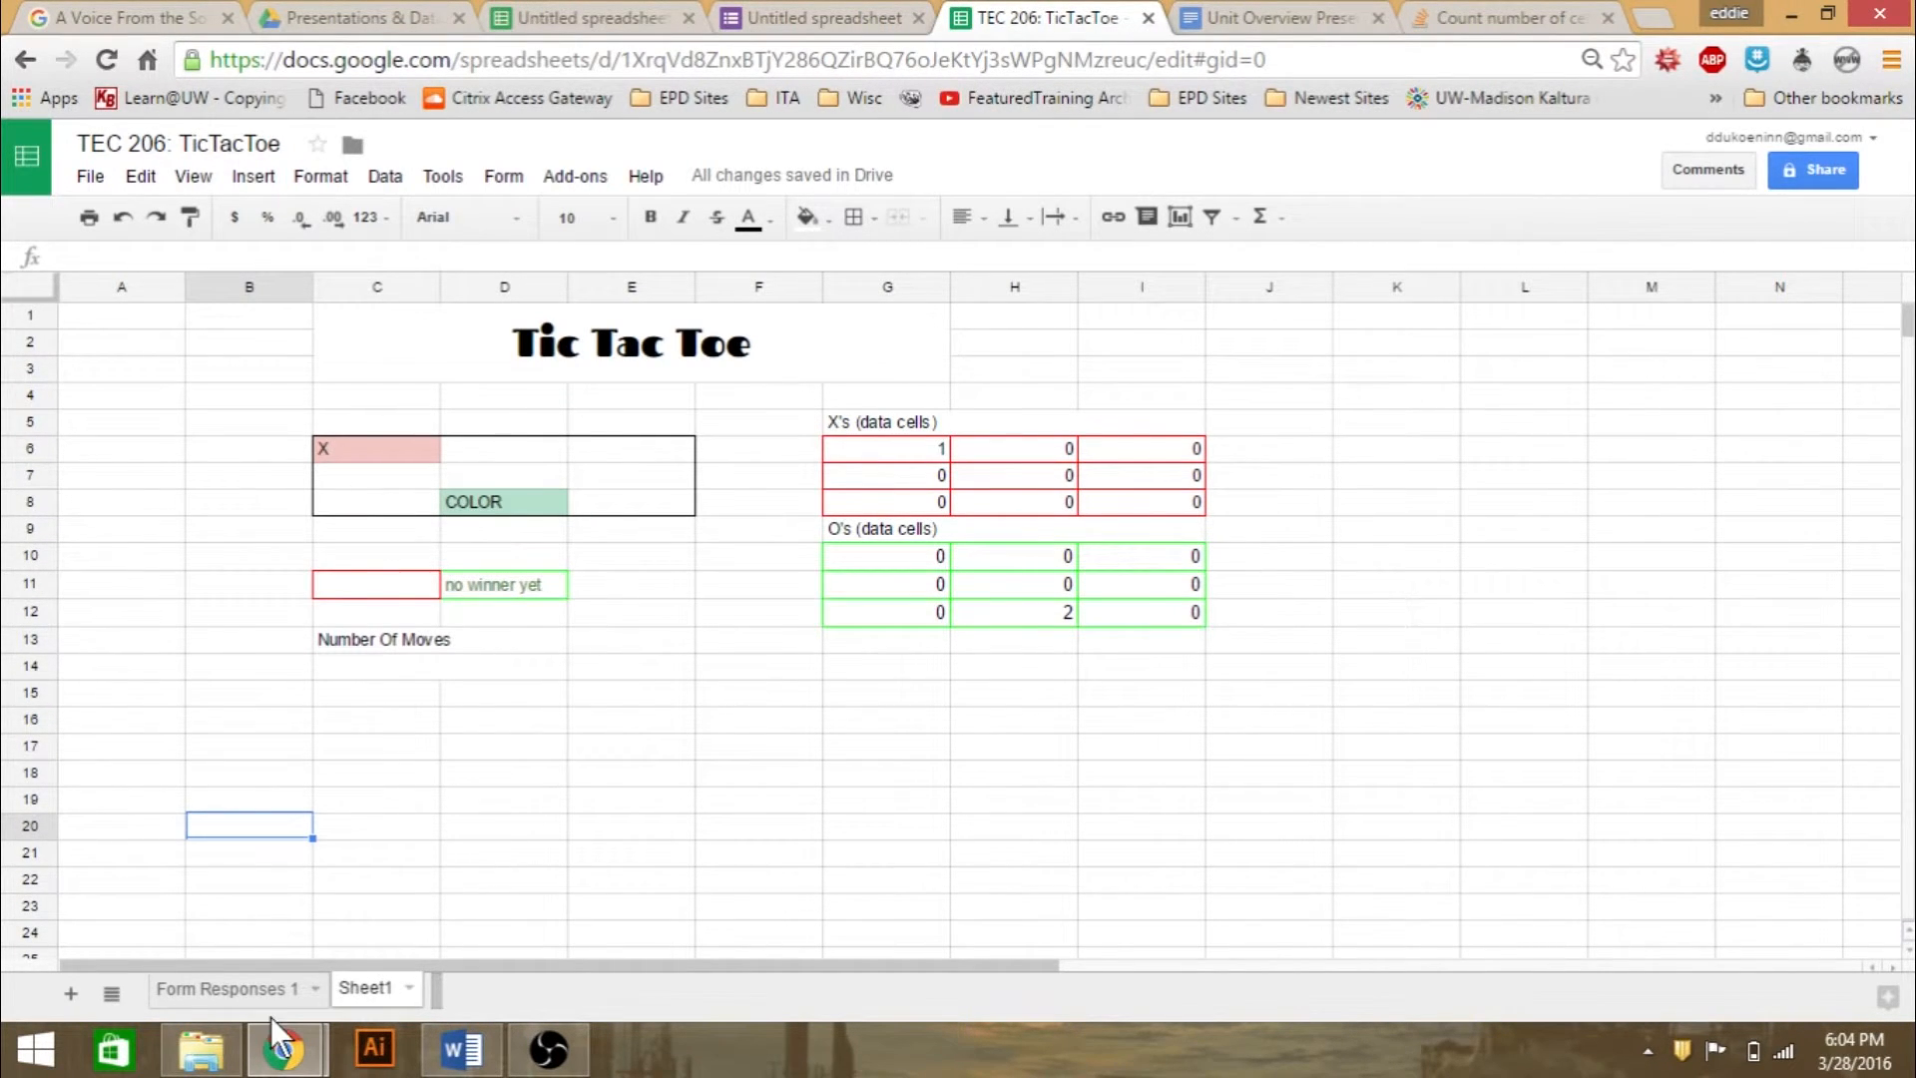
left_click(268, 991)
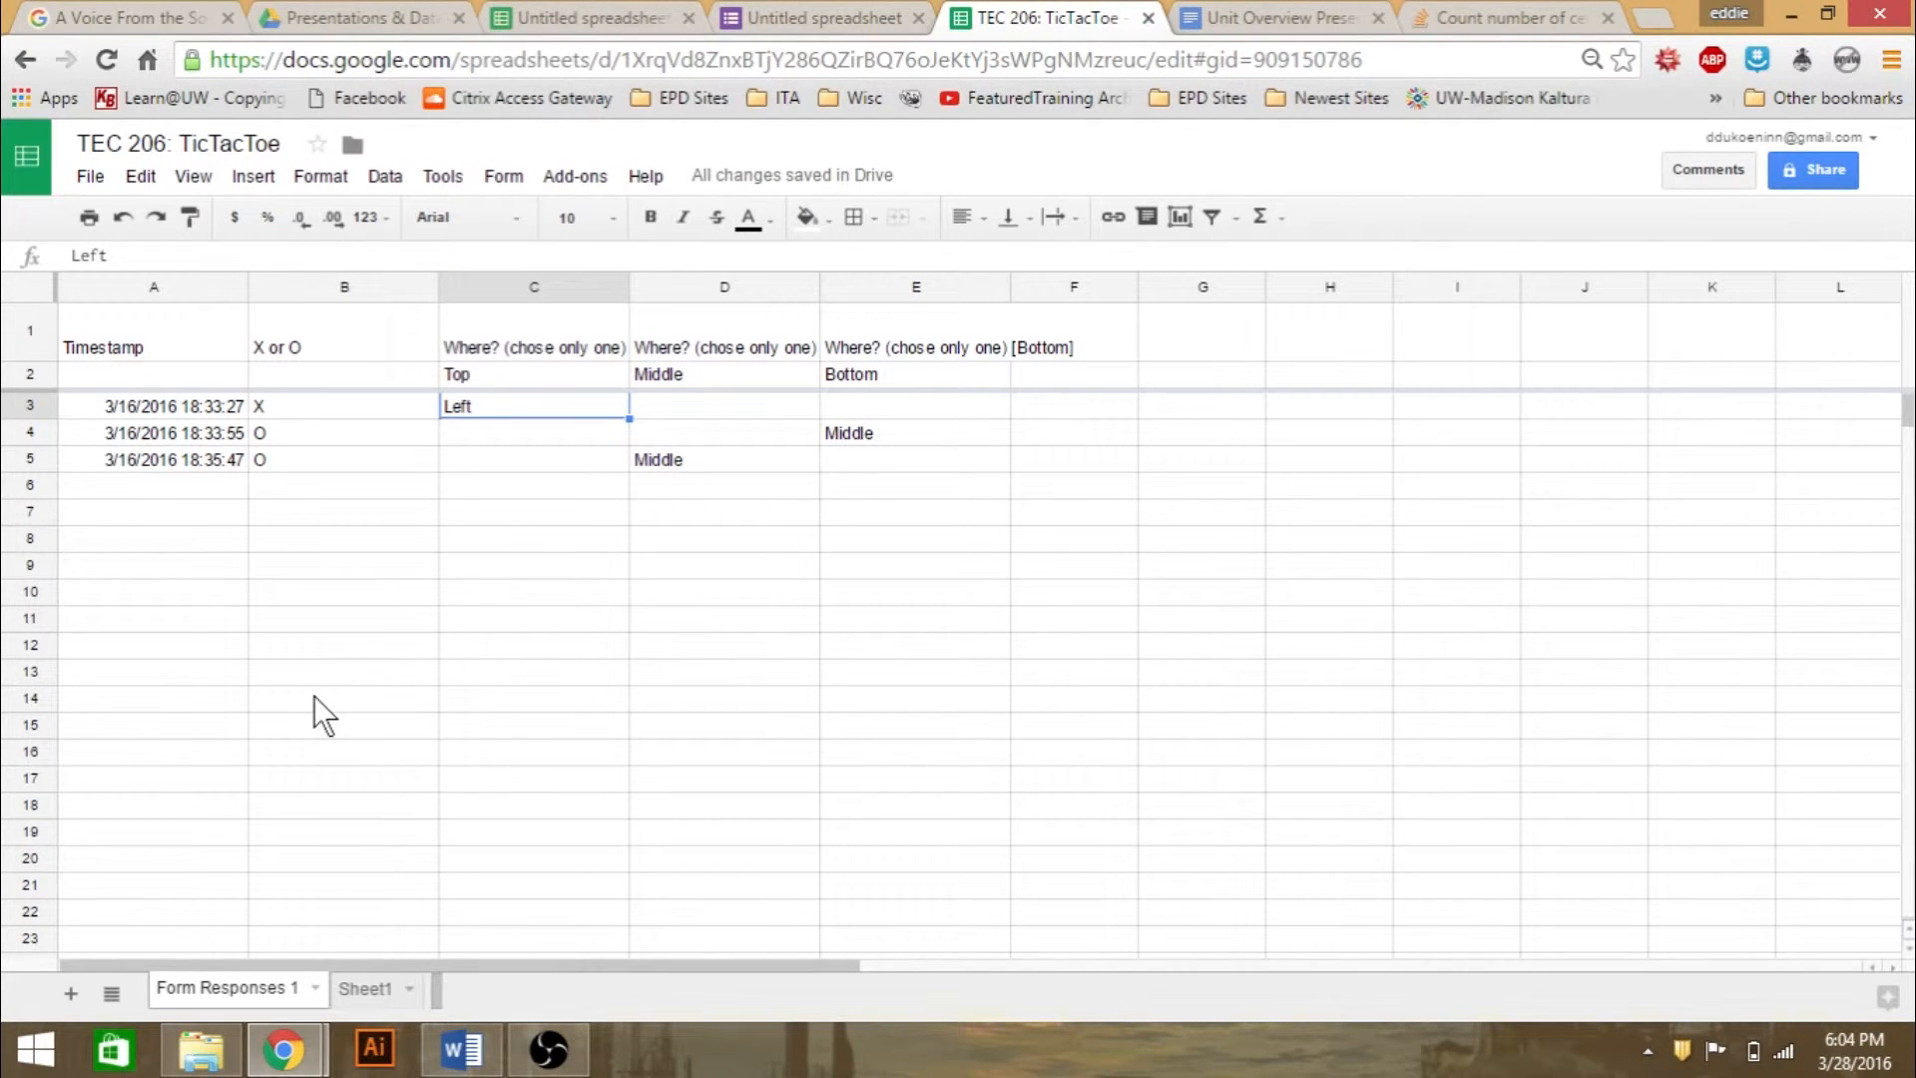
left_click(501, 175)
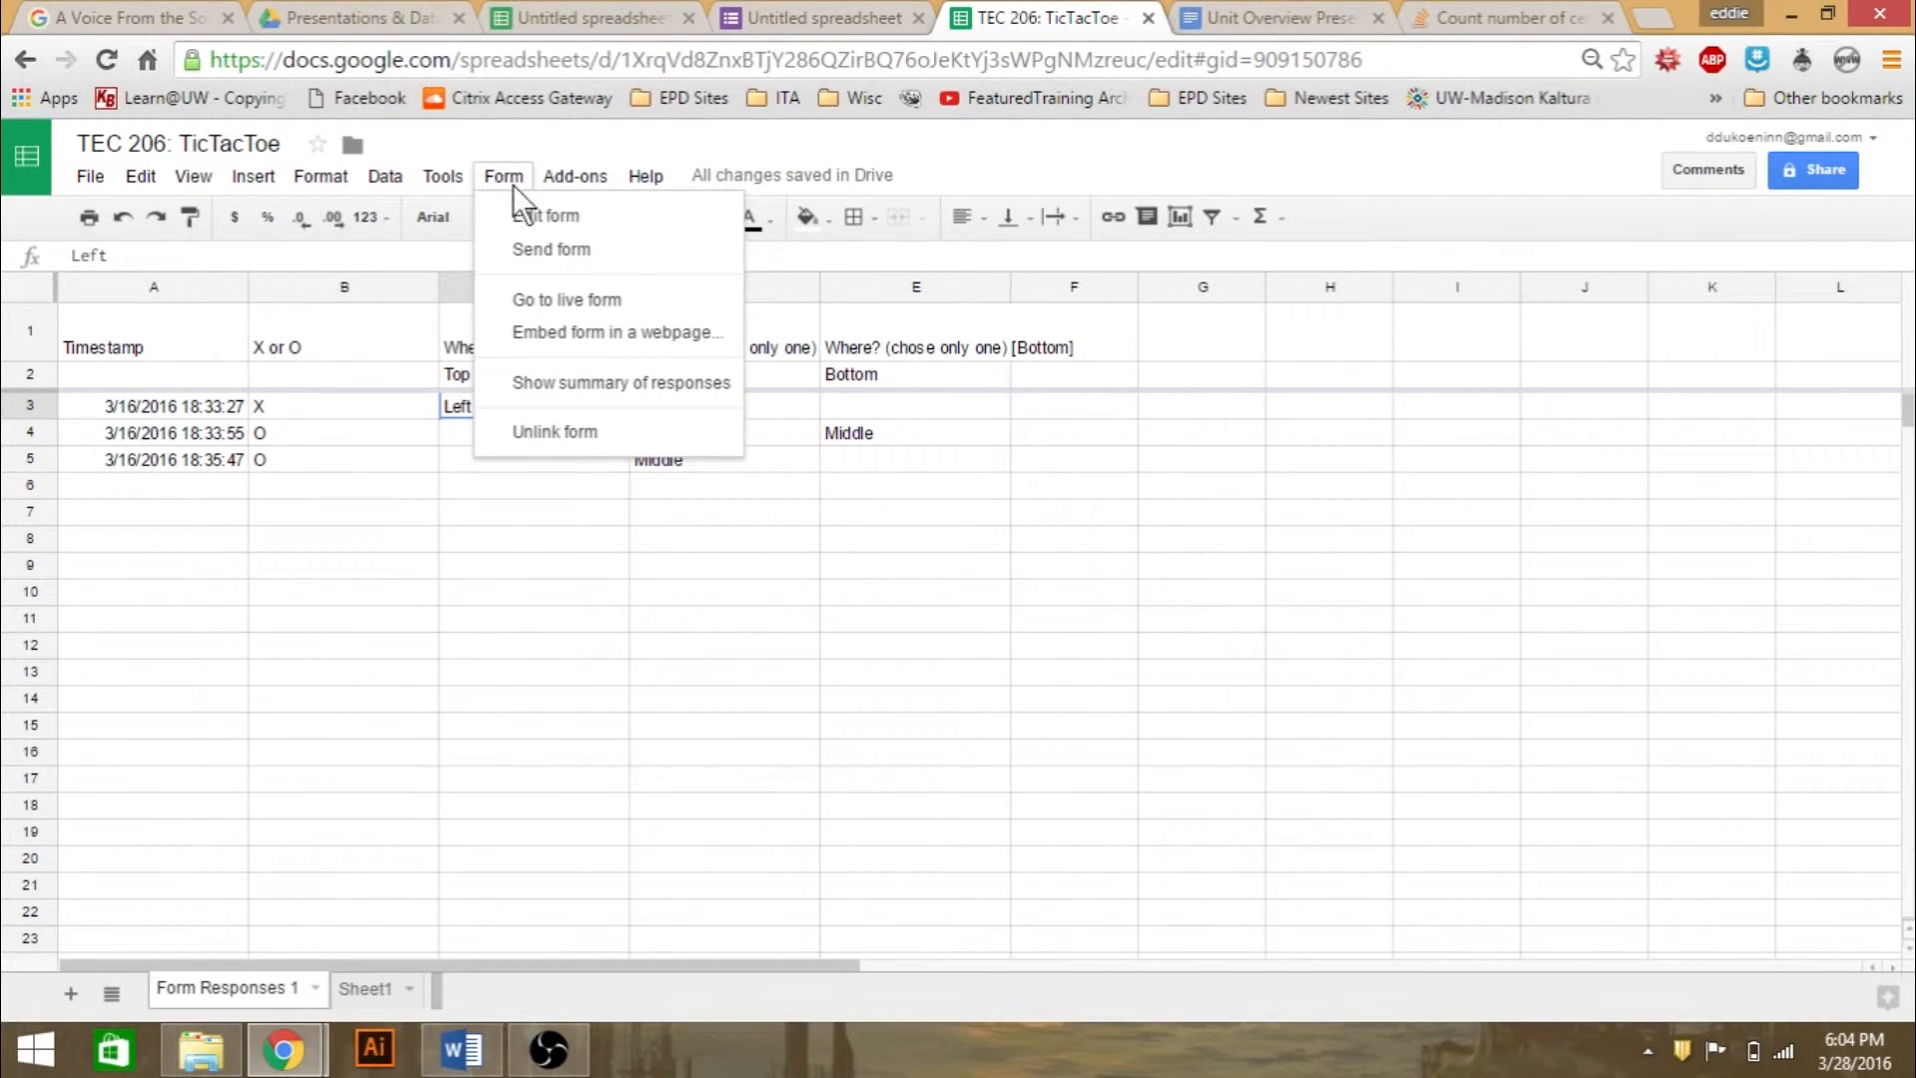
left_click(611, 297)
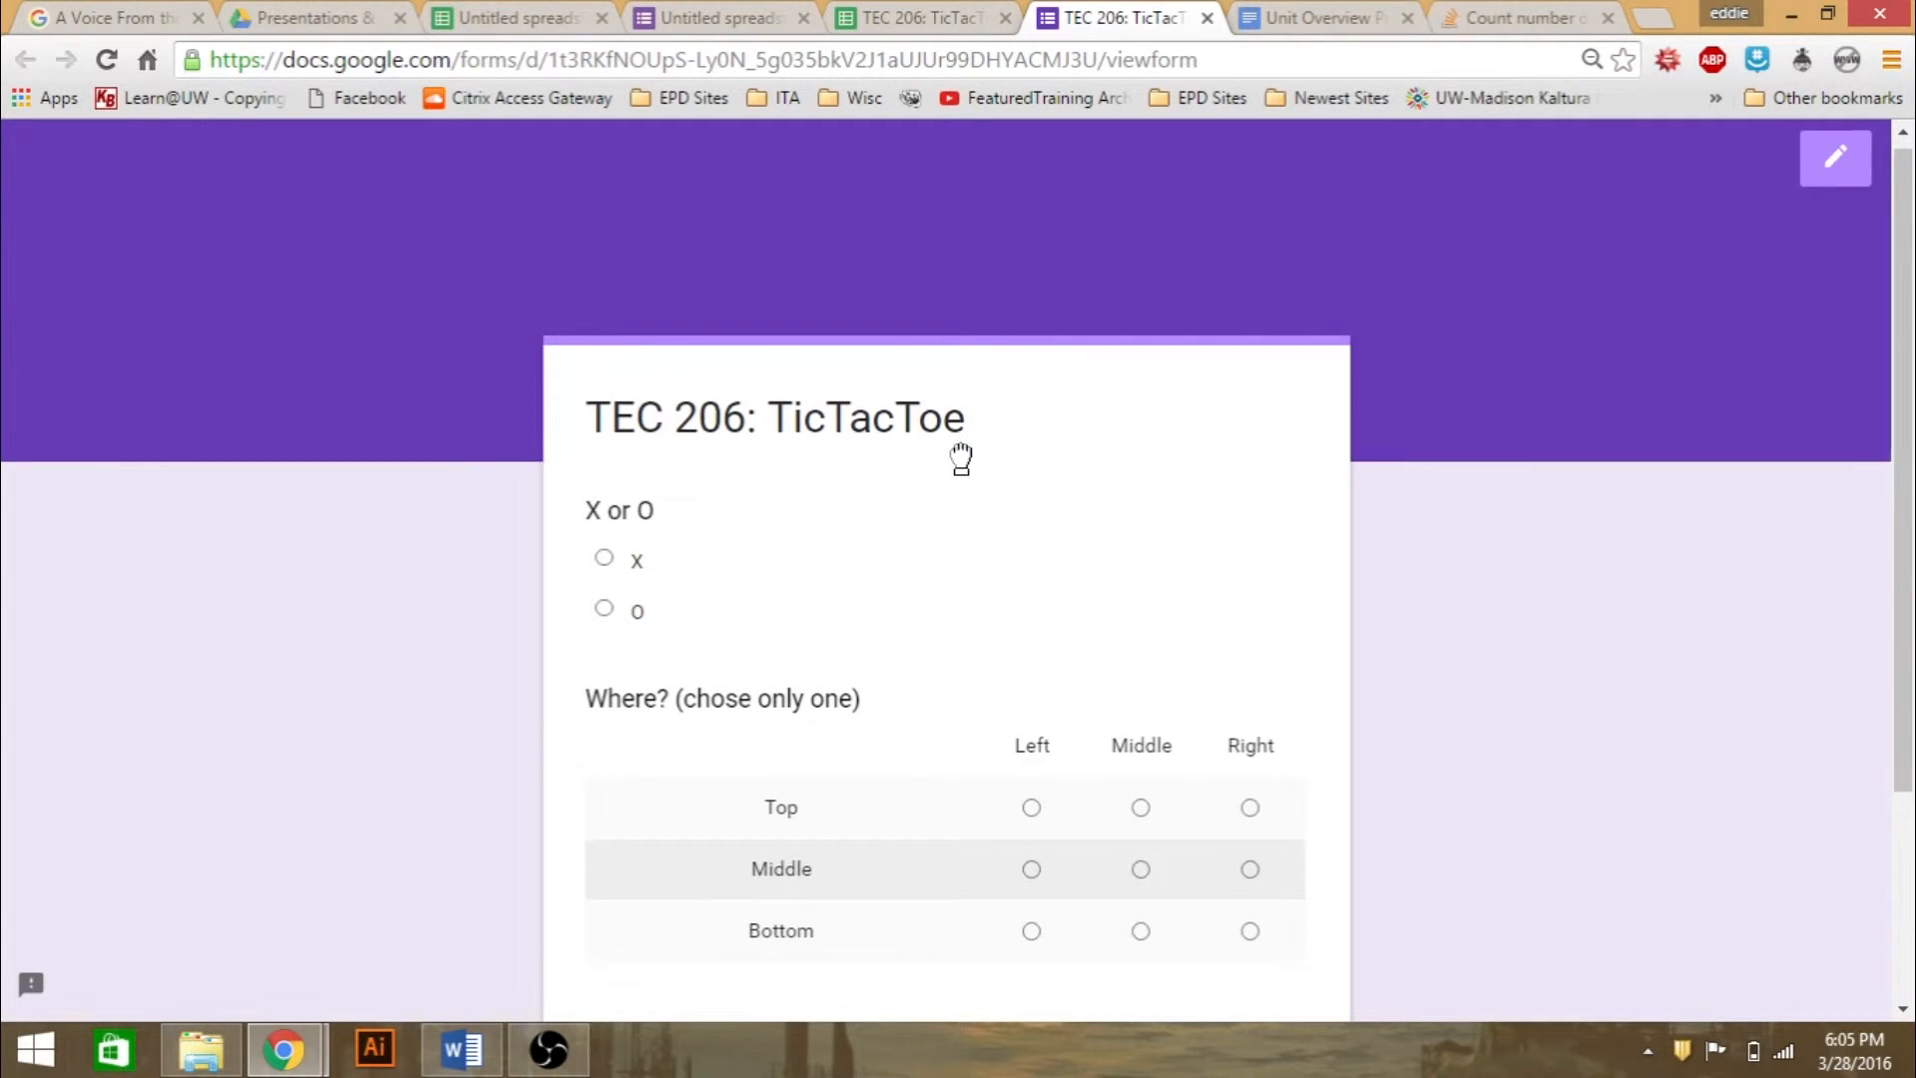
scroll(961, 459, "down", 3)
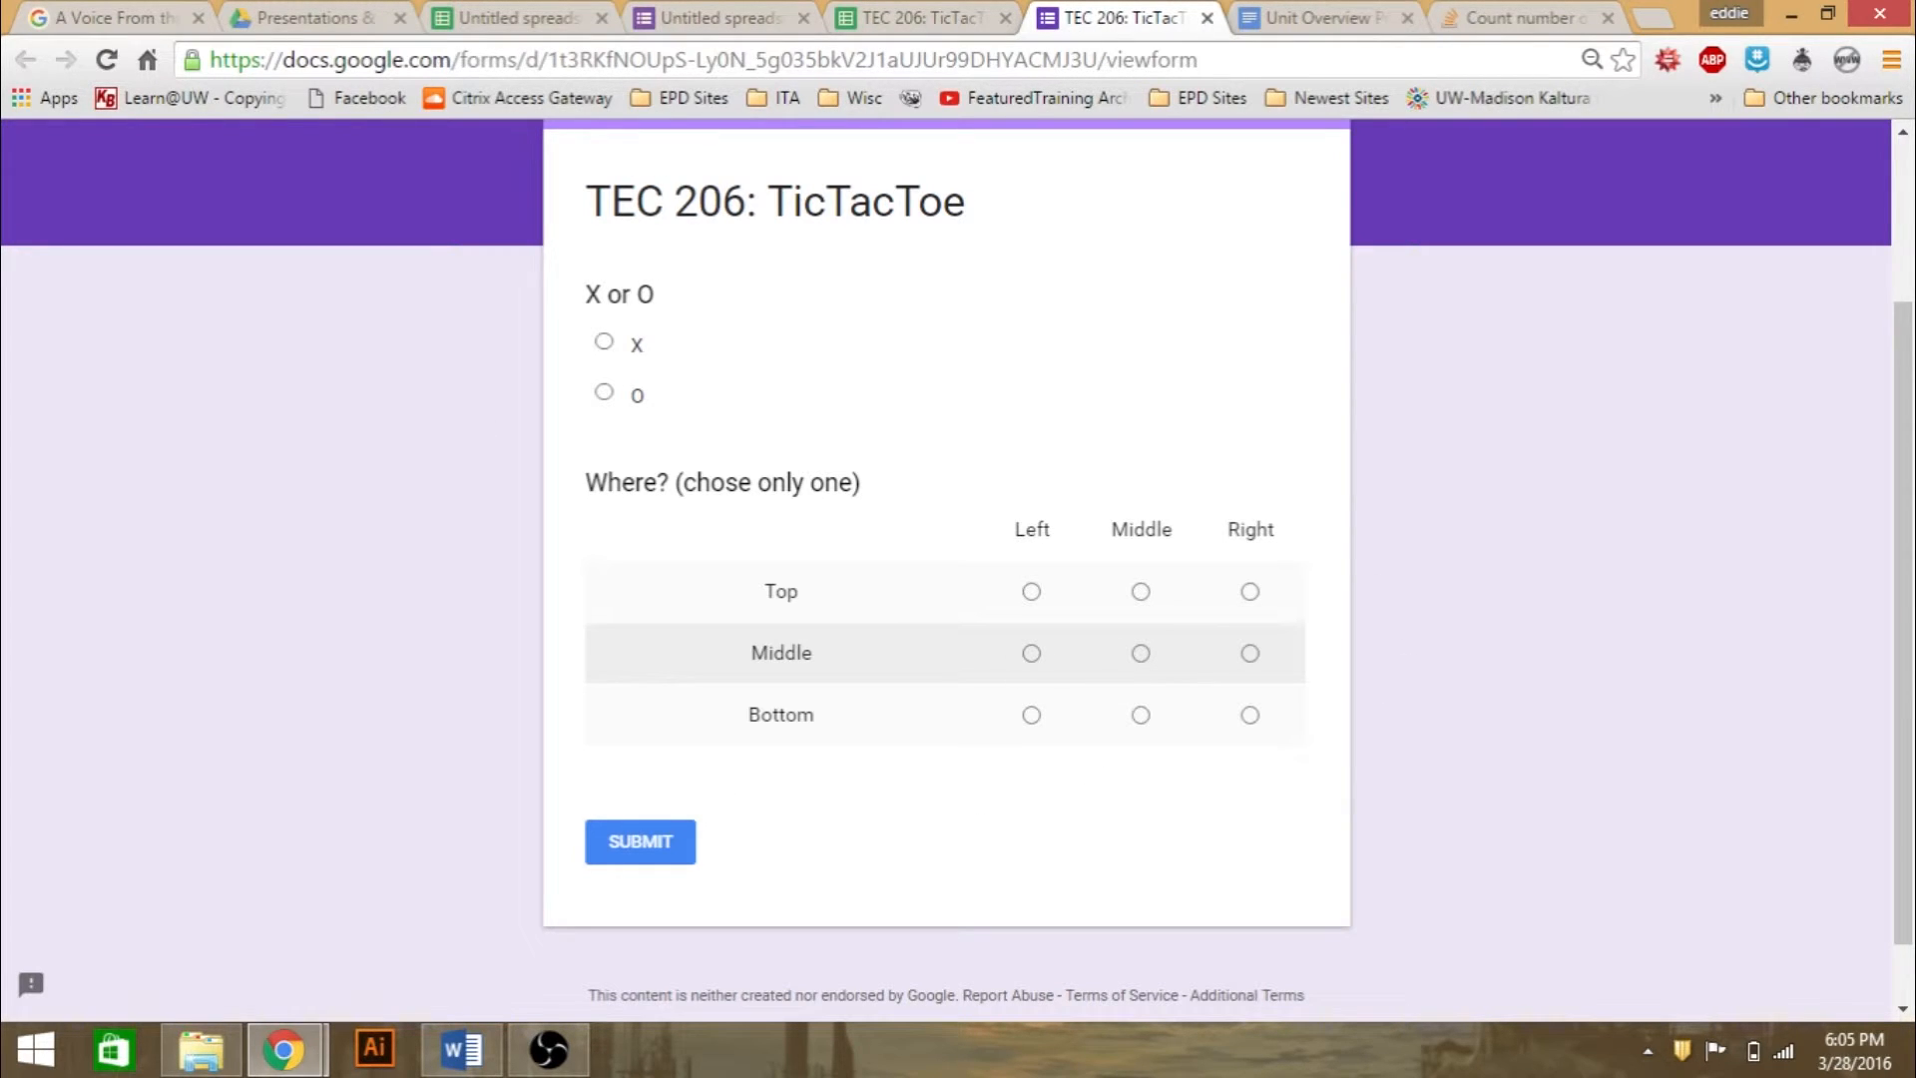
- Return to the spreadsheet and compare response cell B3 with the formula in board cell C6 and neighbouring cell C7
left_click(923, 17)
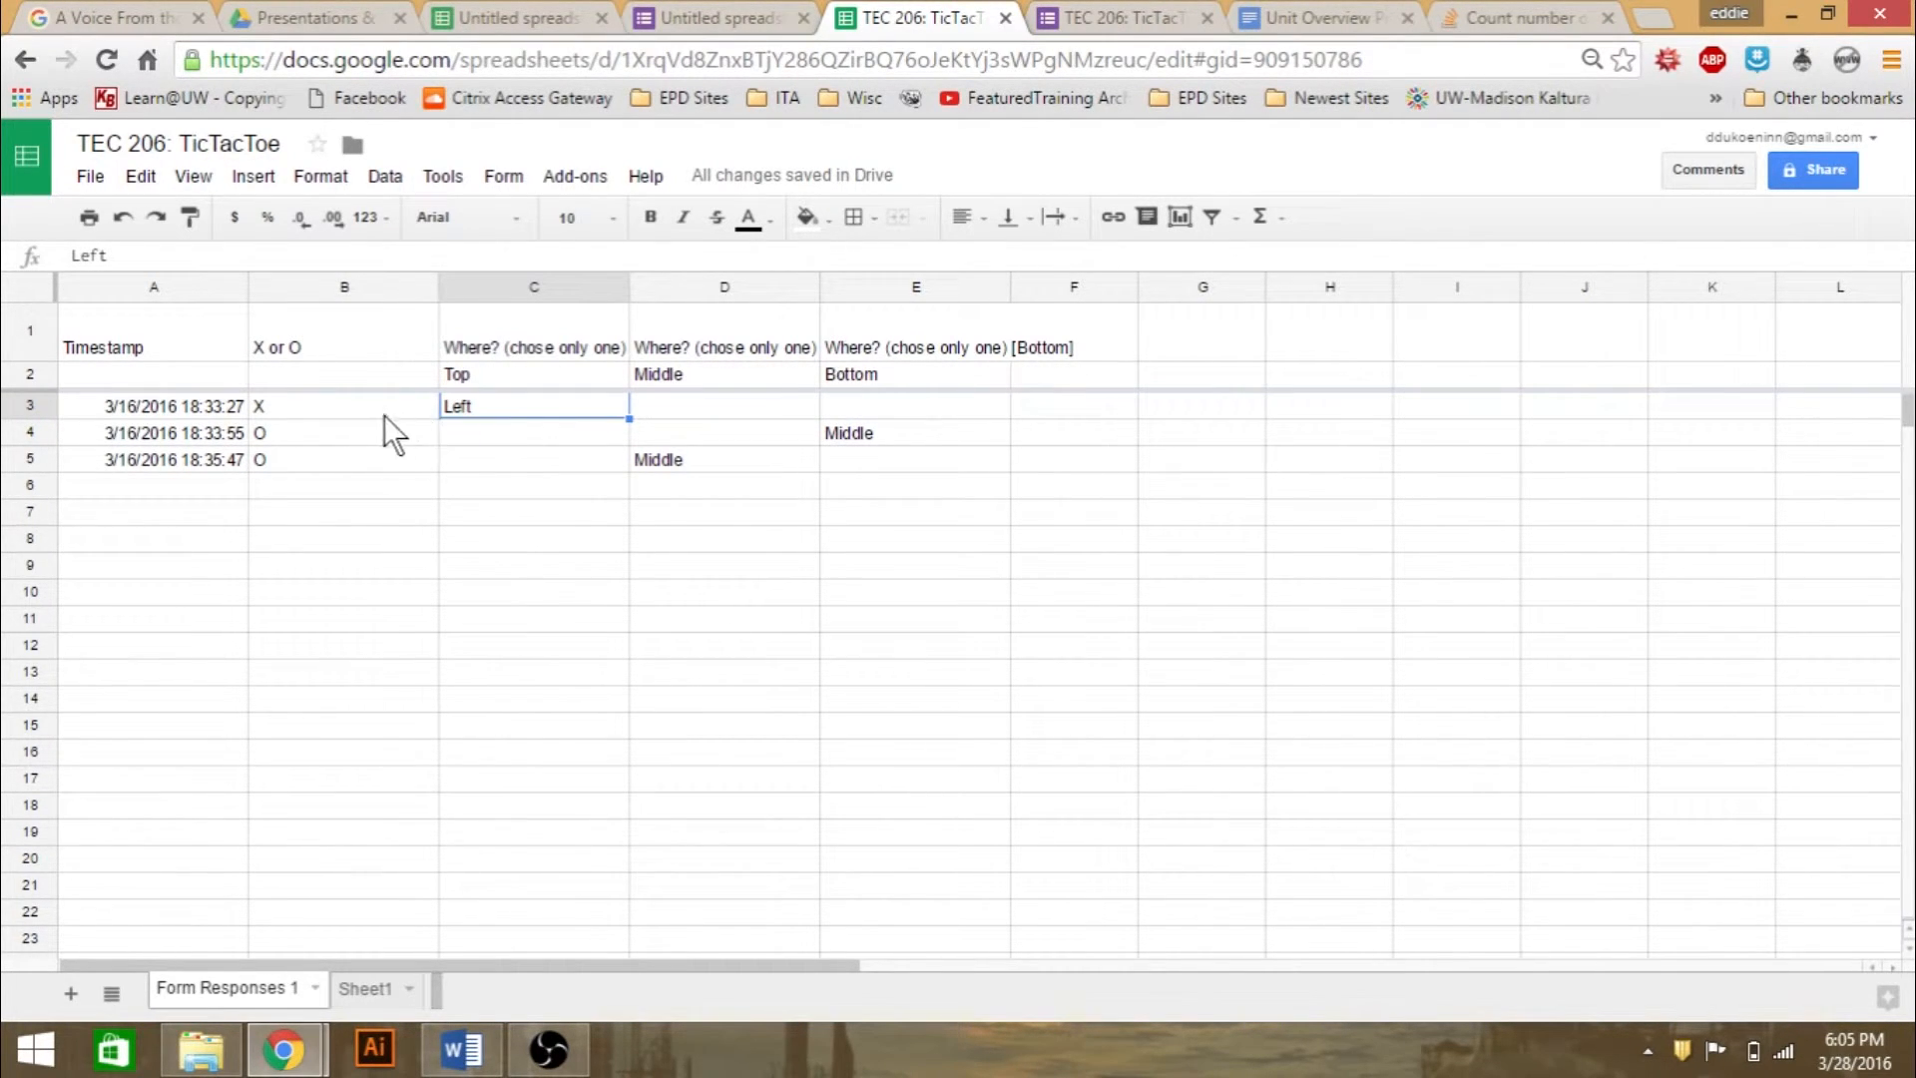
left_click(339, 409)
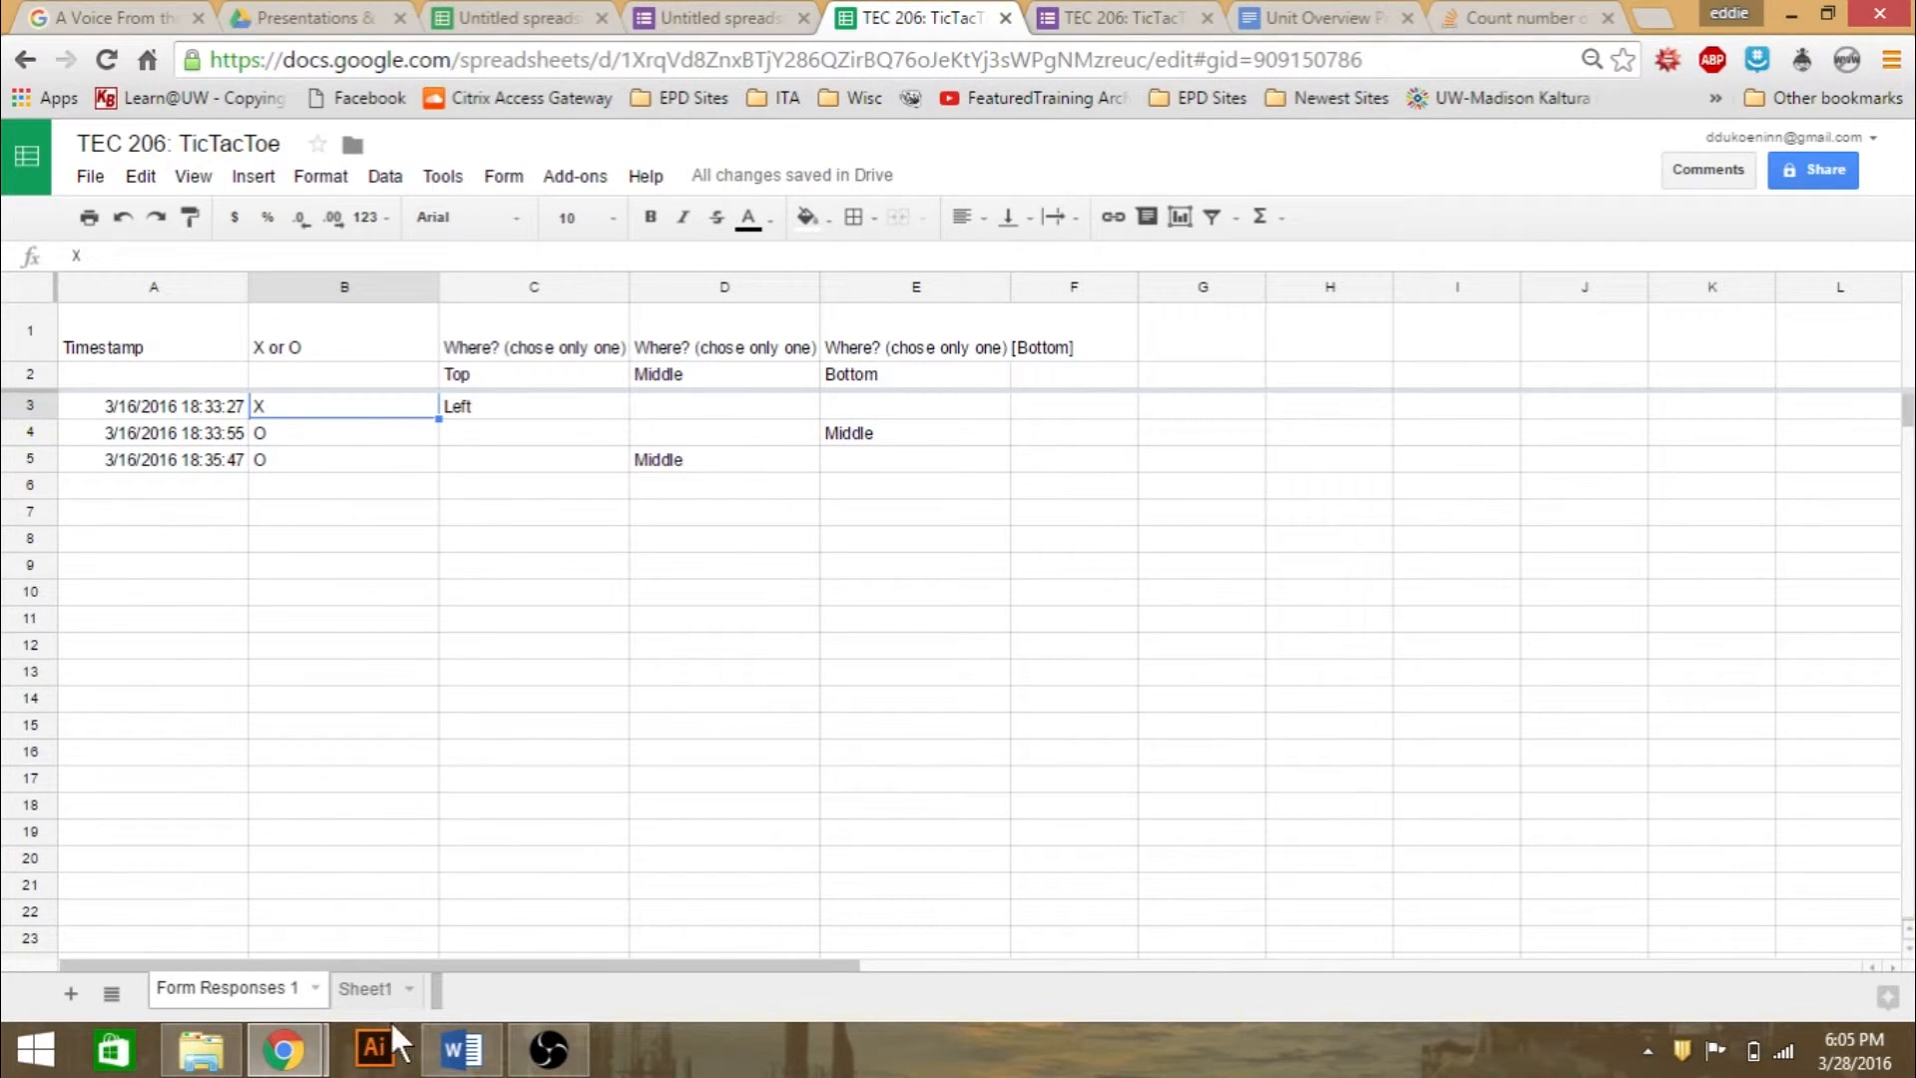
left_click(371, 978)
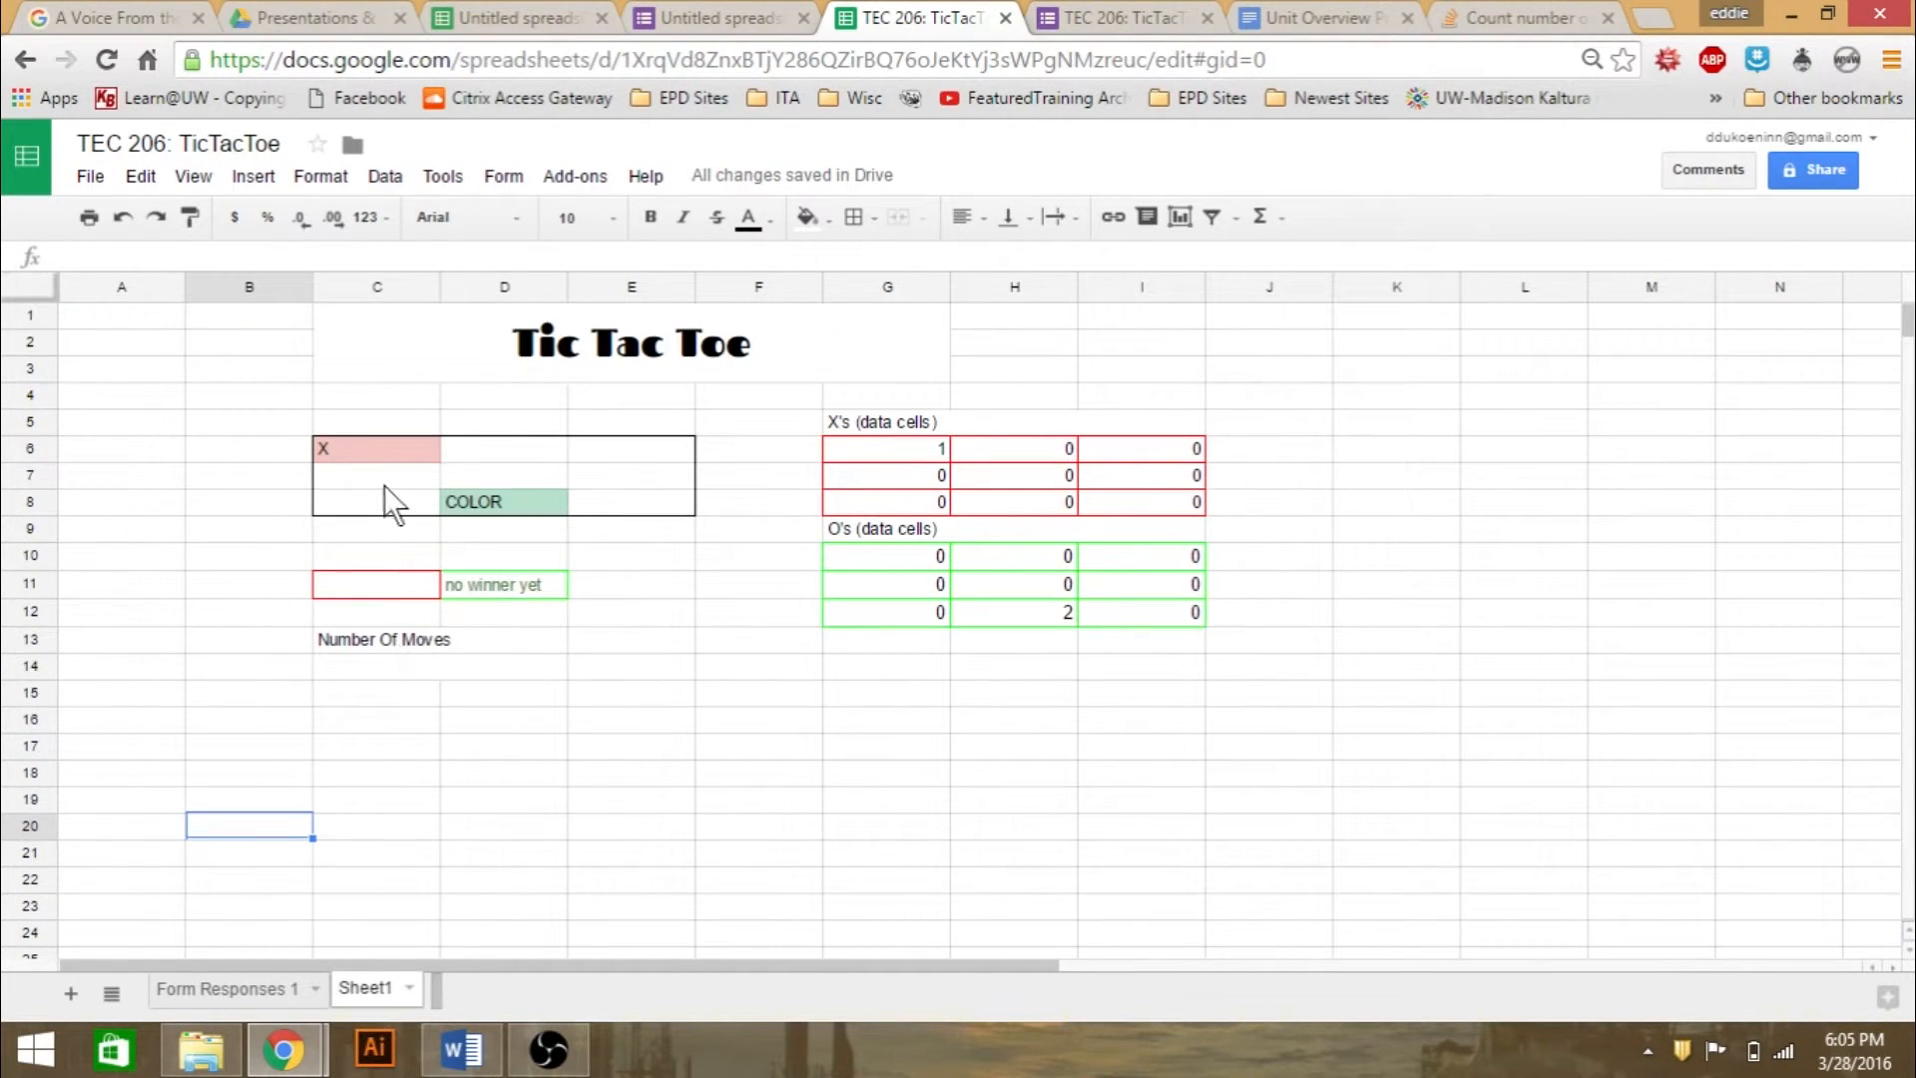
left_click(399, 451)
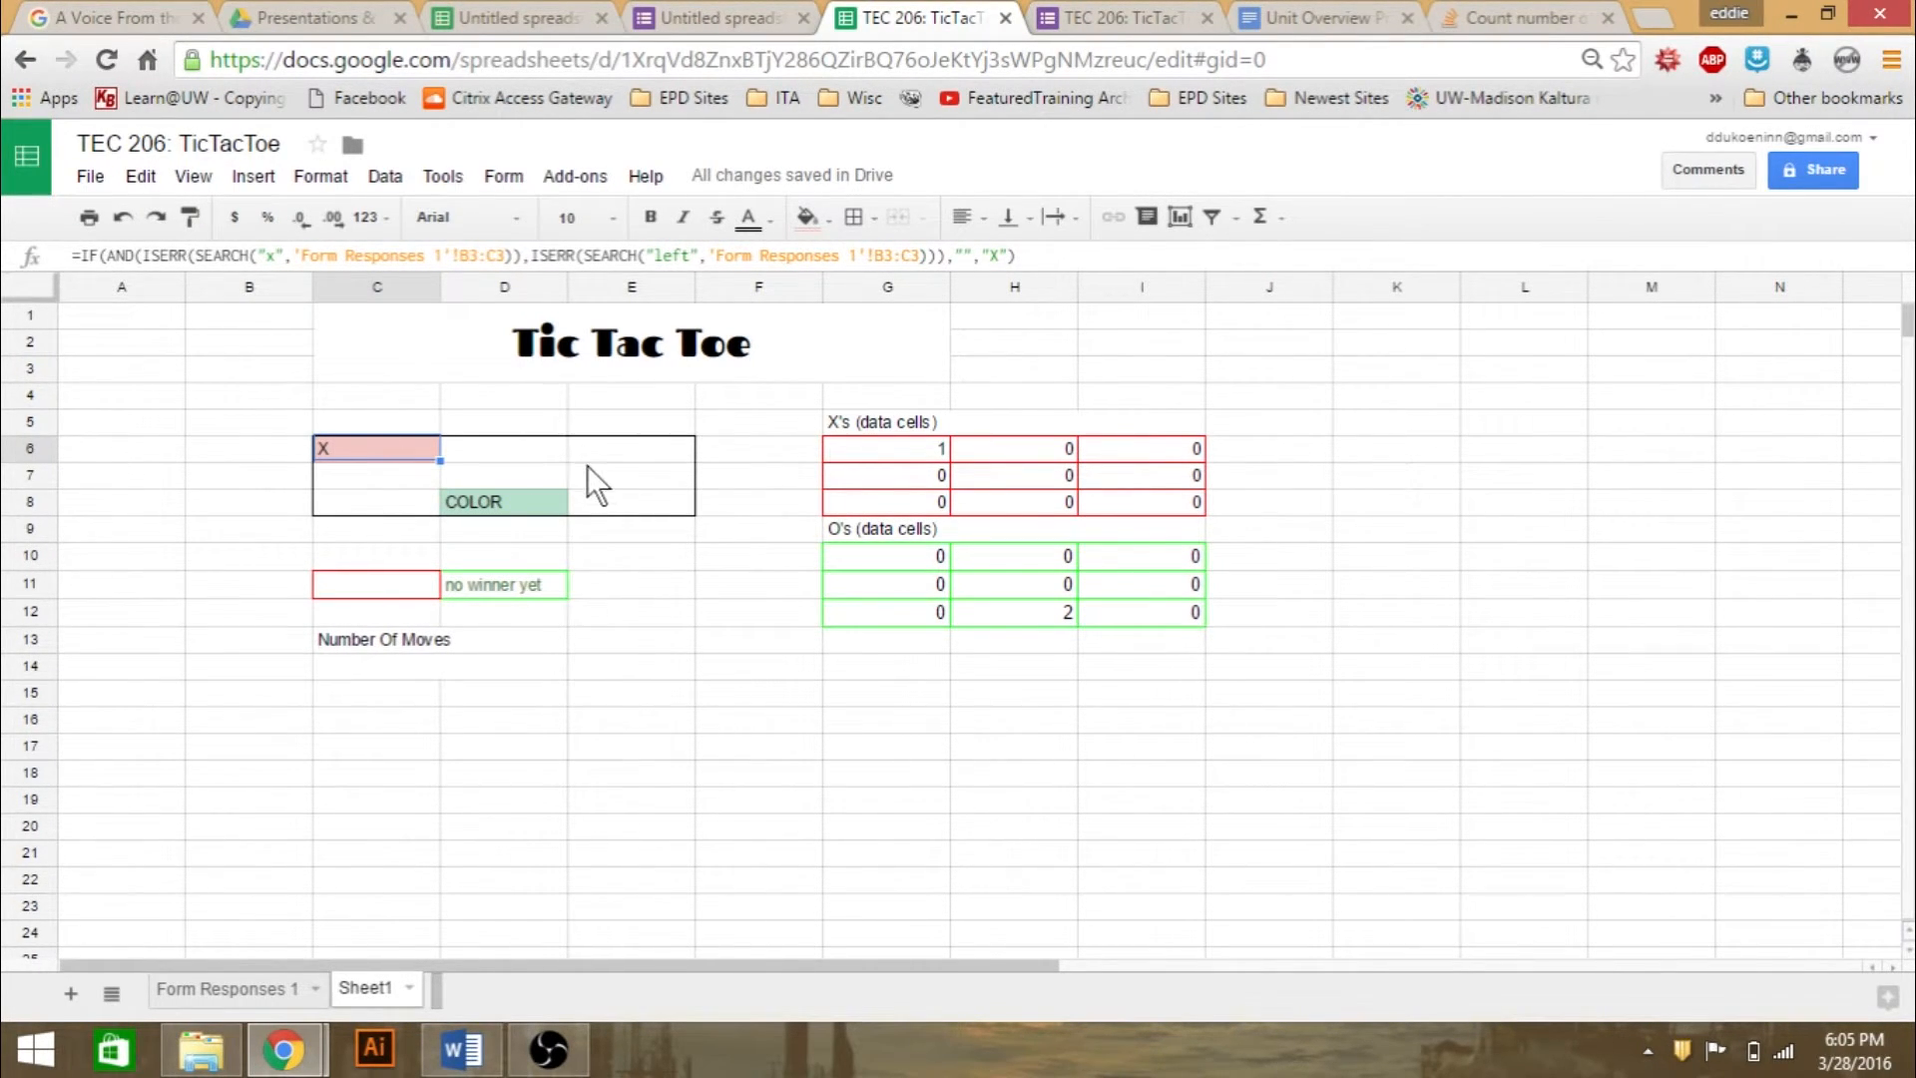
left_click(243, 1001)
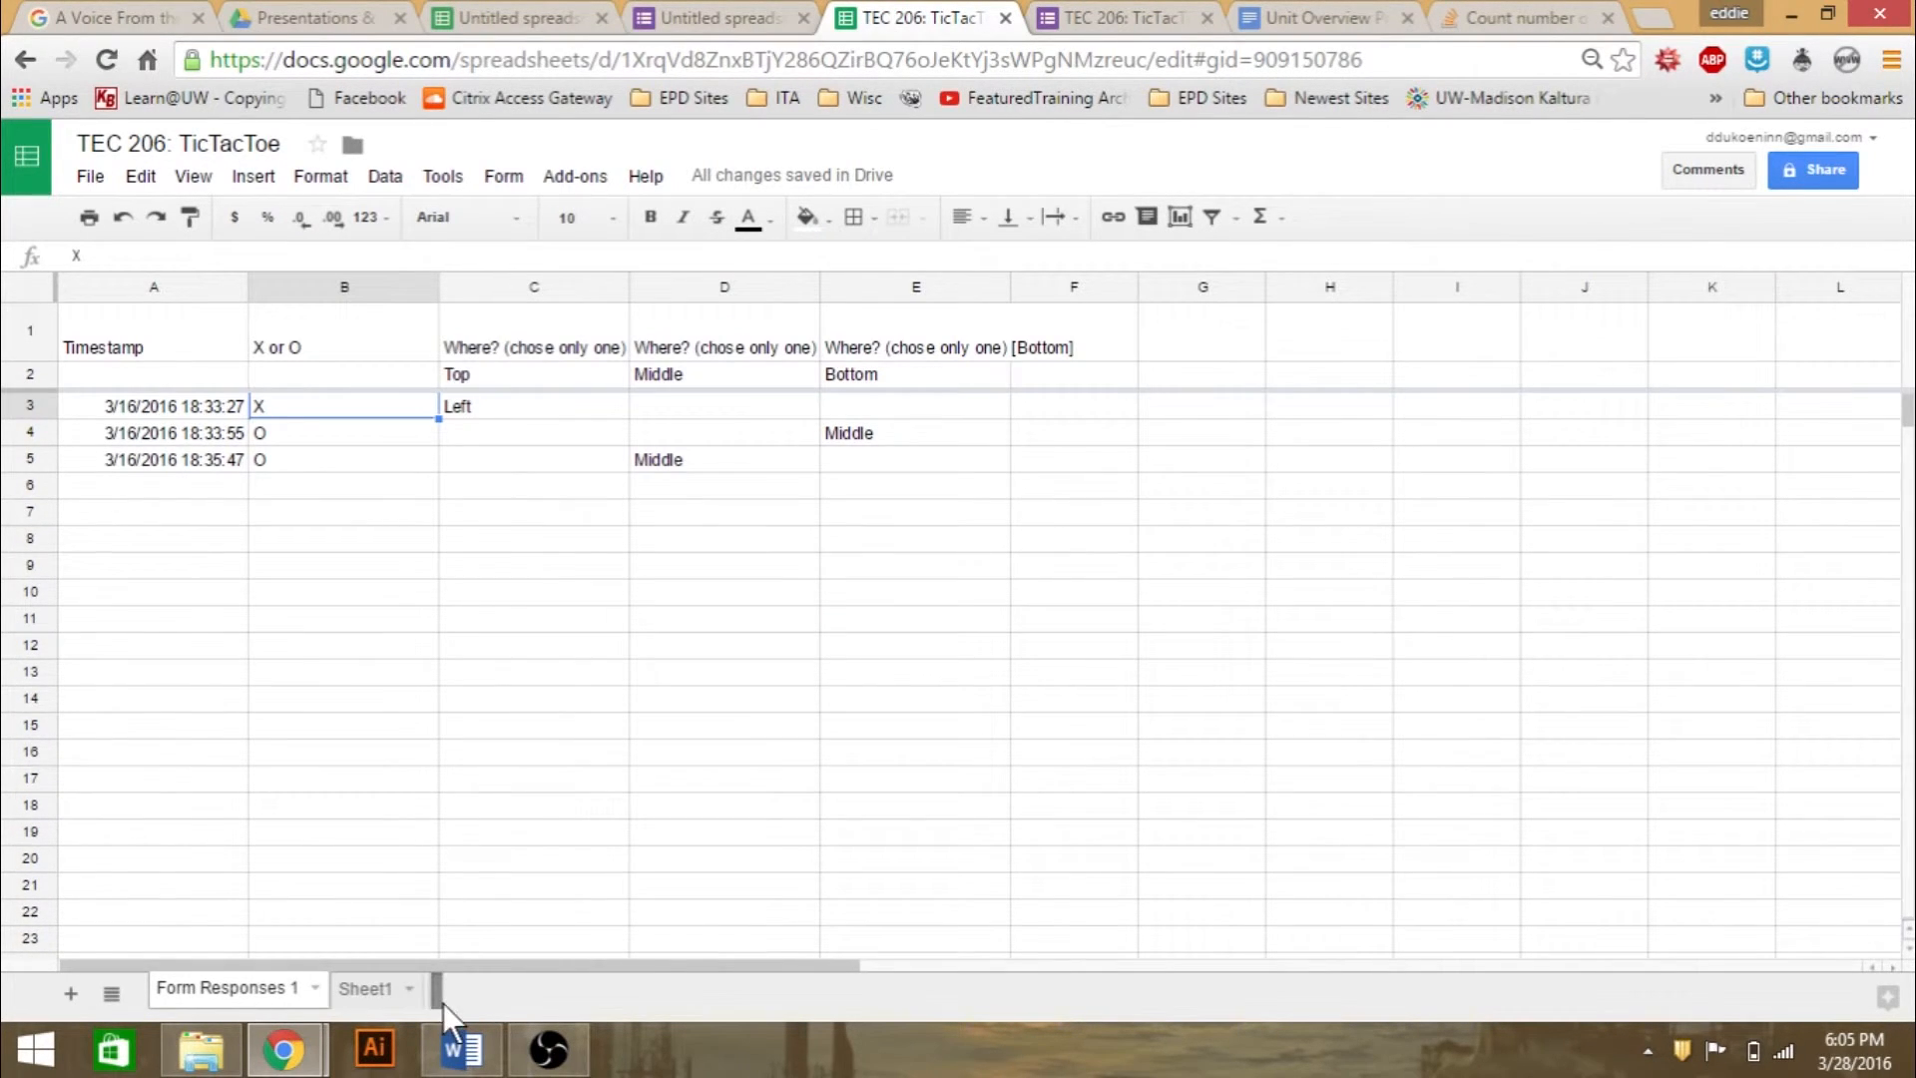
left_click(371, 990)
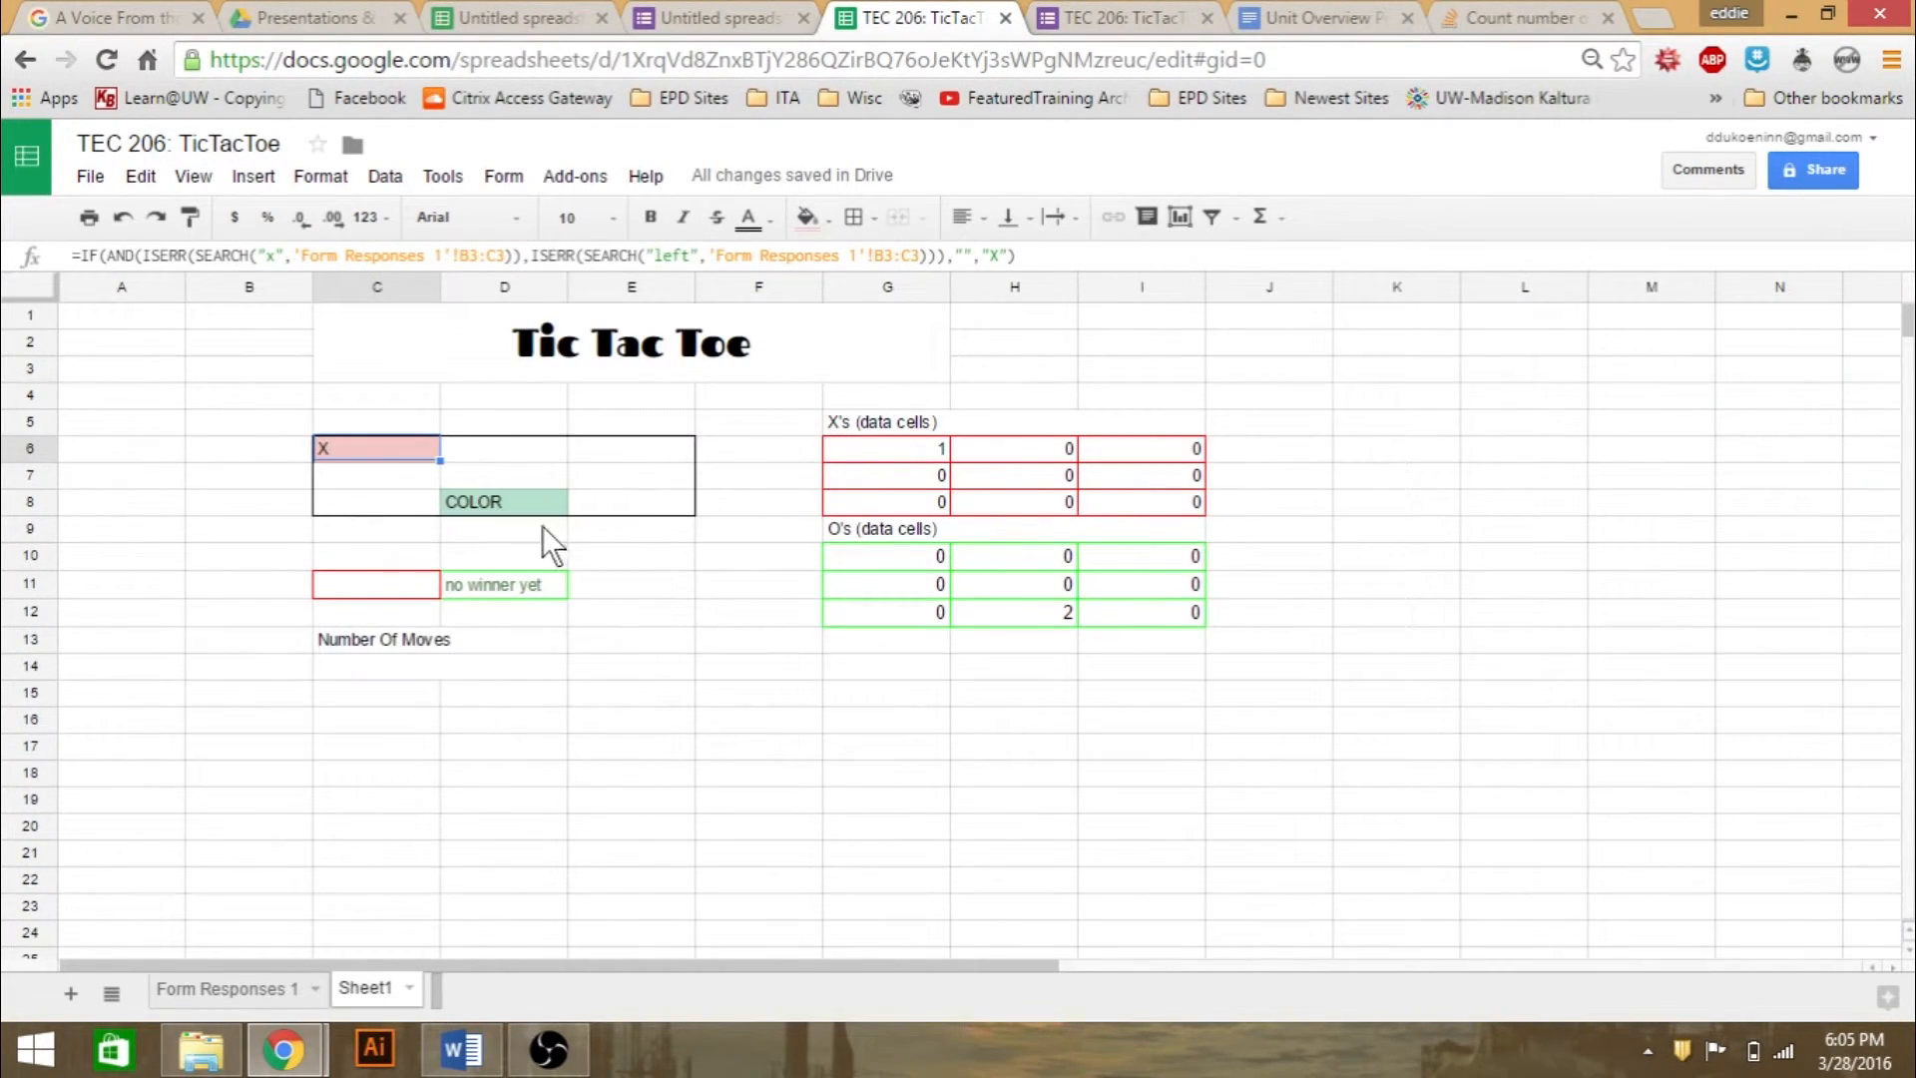
left_click(399, 477)
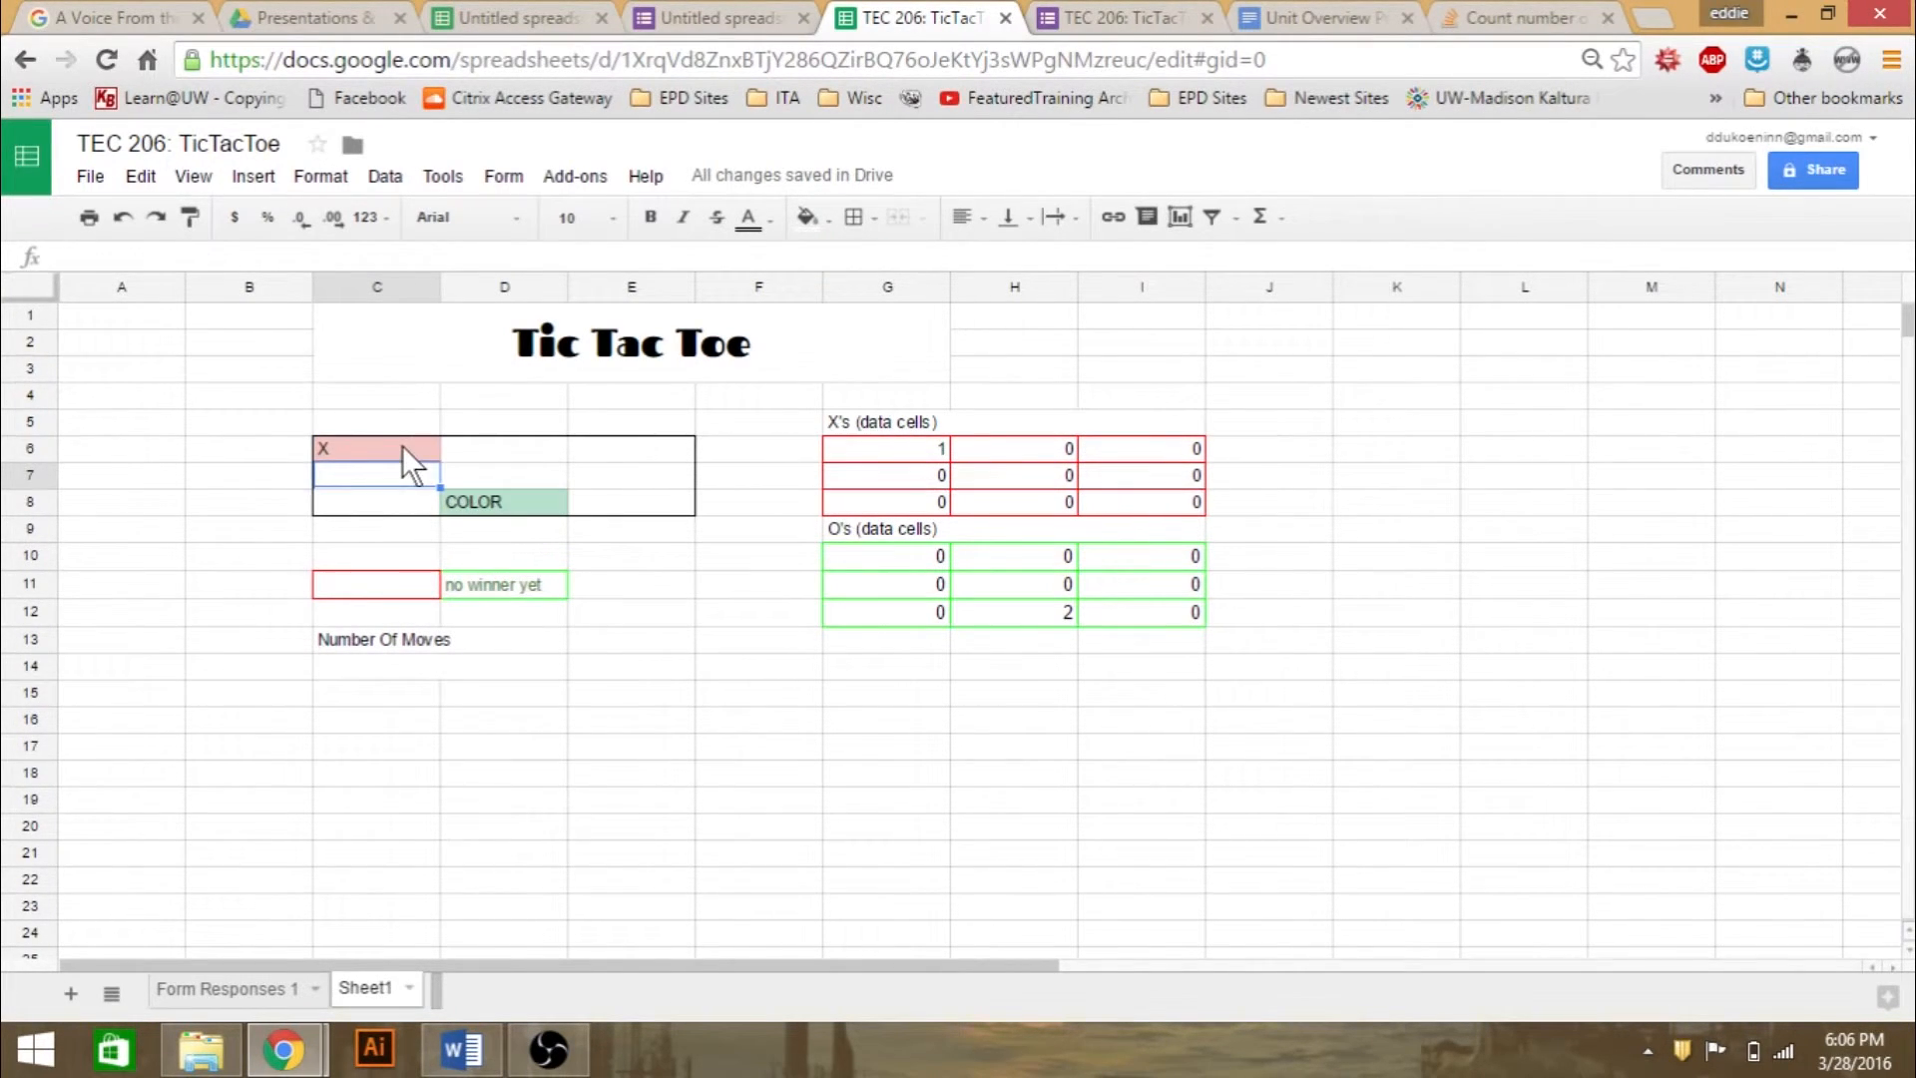
left_click(403, 448)
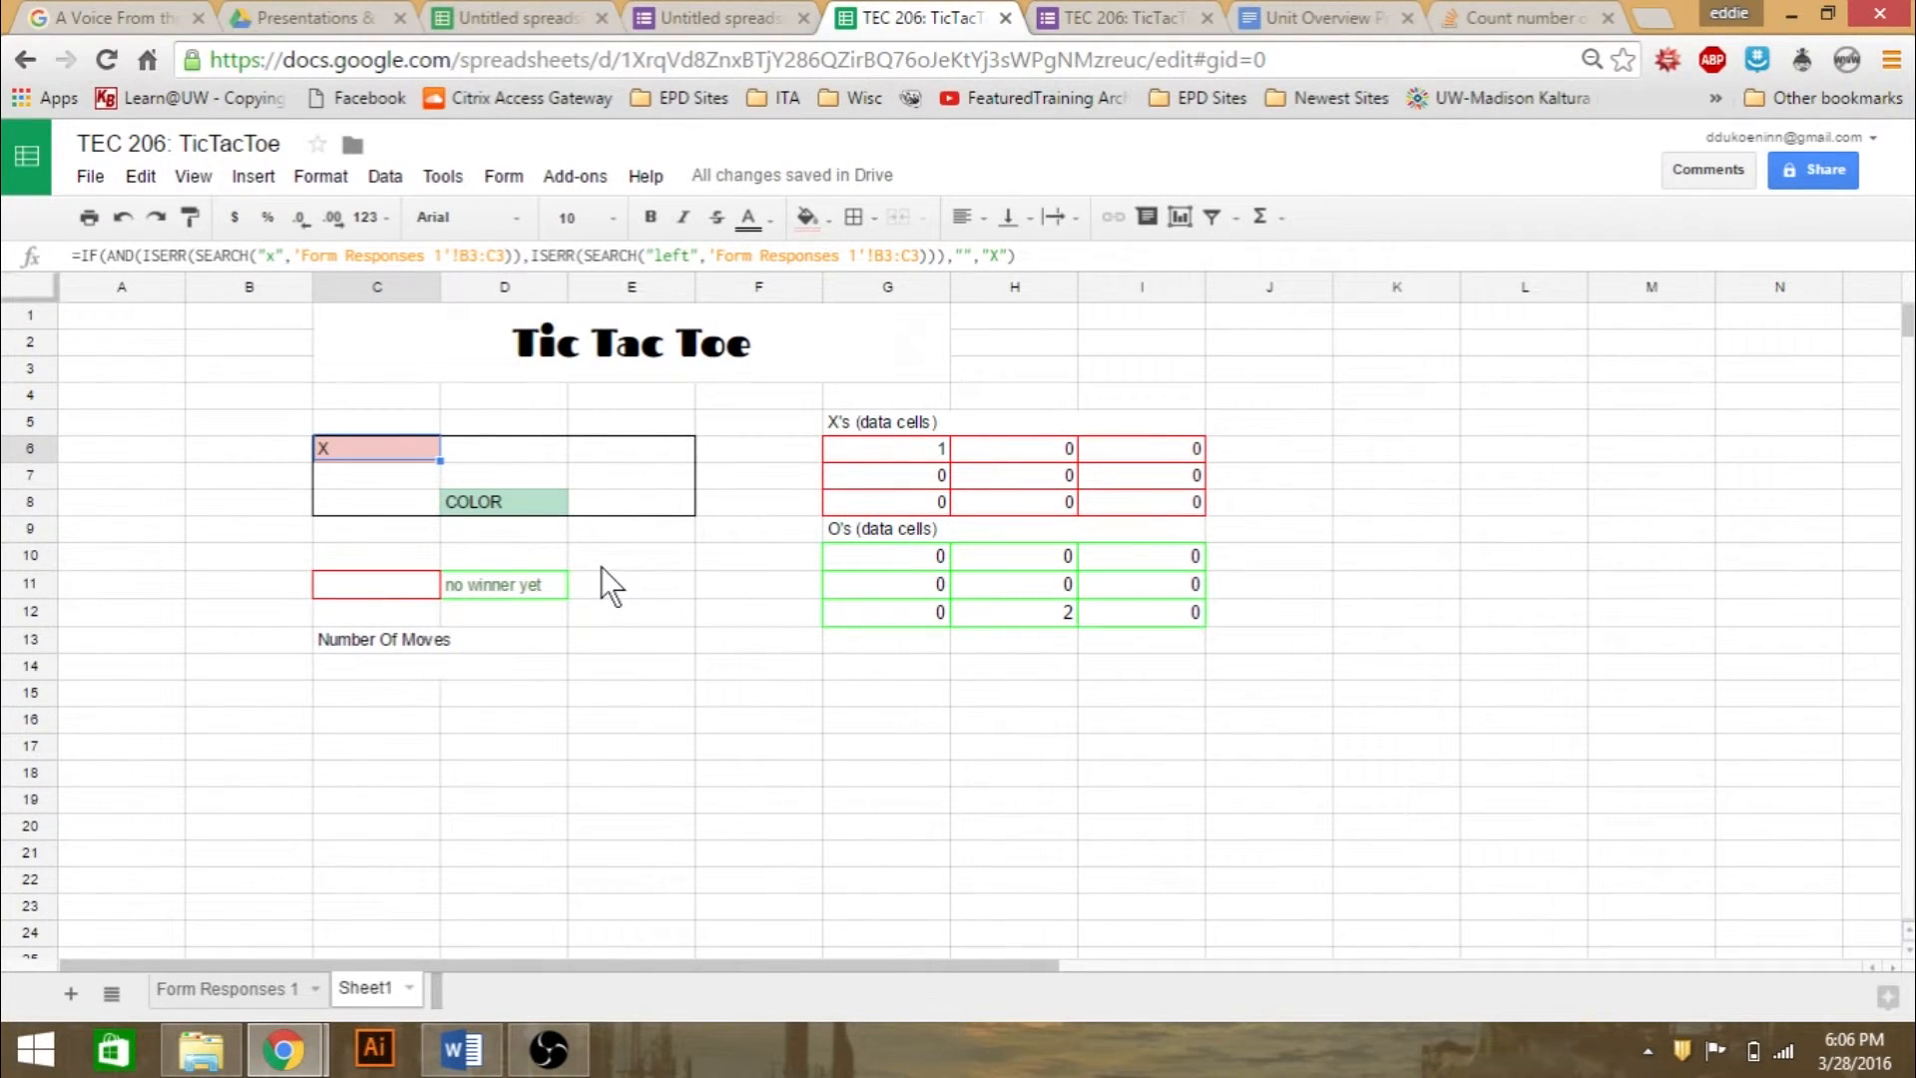
- Examine C11's X-winner formula, including its IF, OR and column SUM >2 conditions for the X data cells, then leave it unedited
left_click(405, 589)
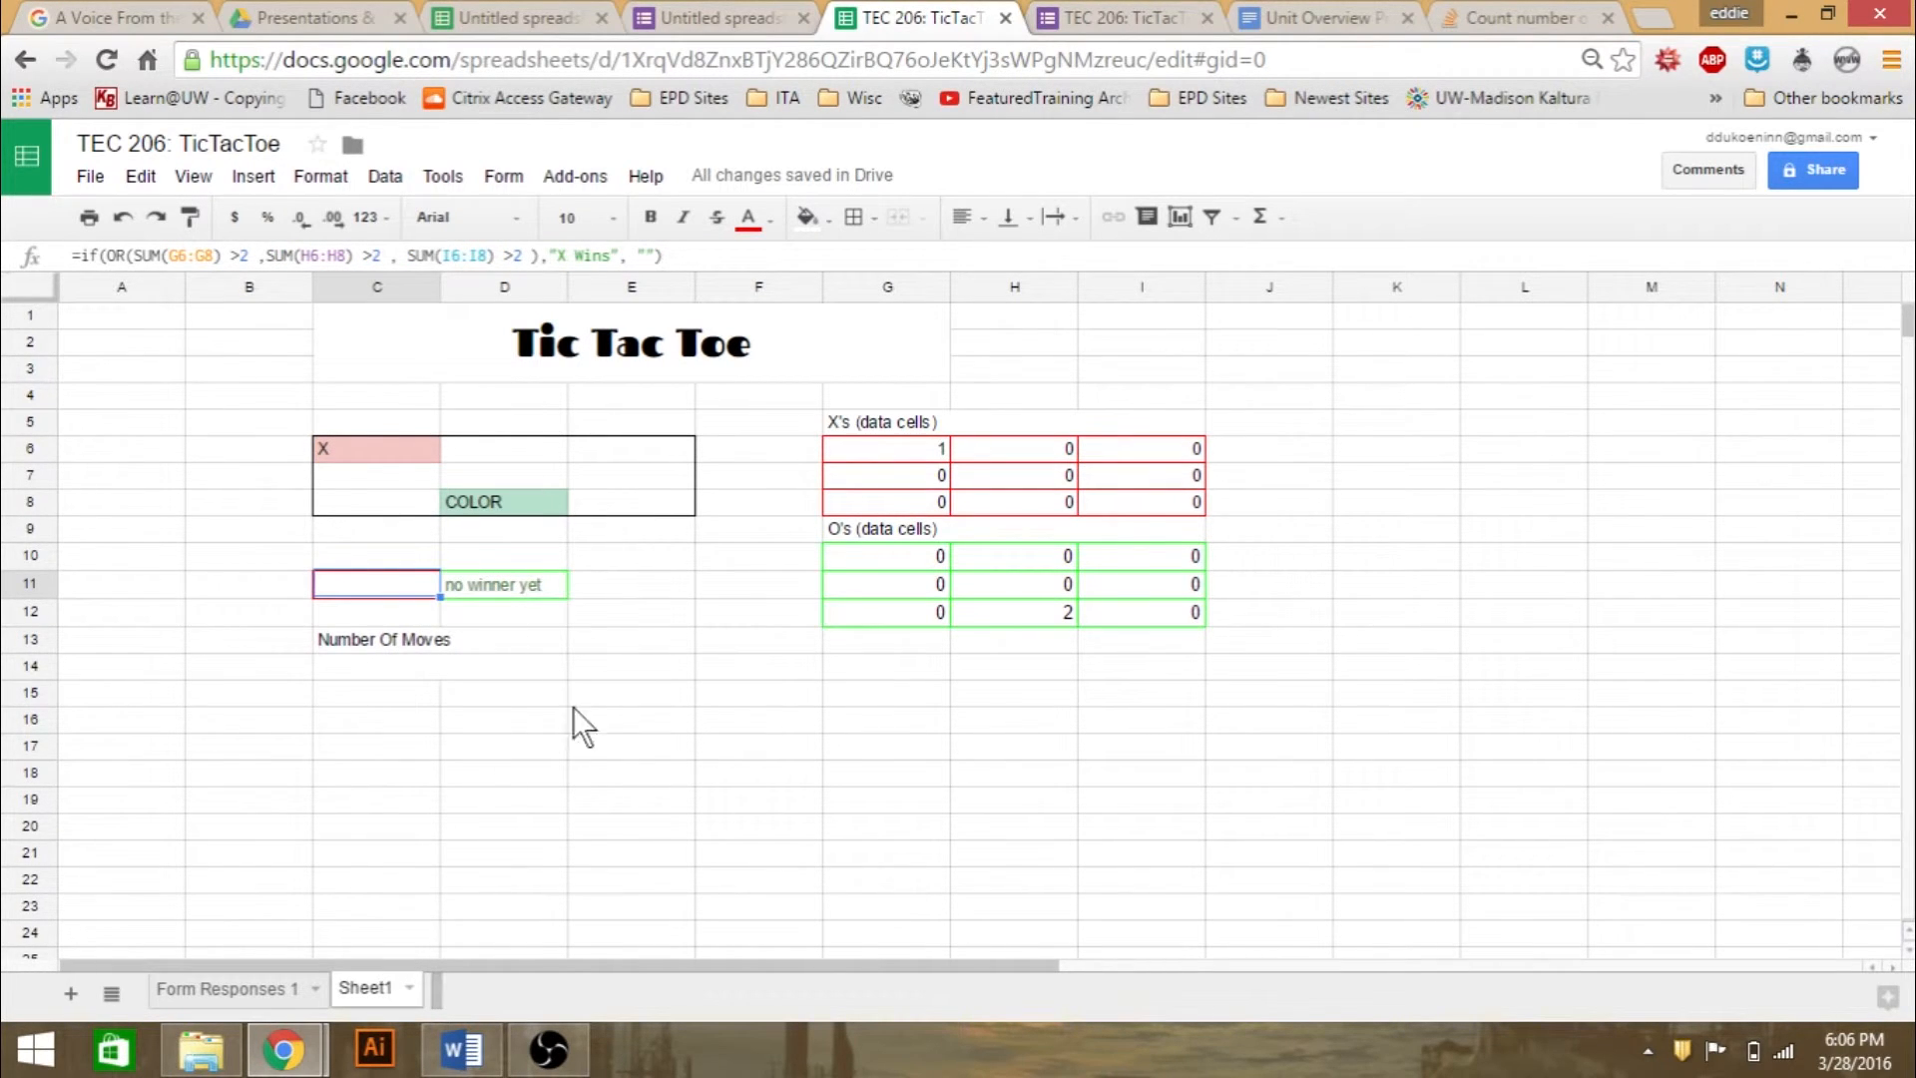
left_click(150, 256)
left_click(344, 582)
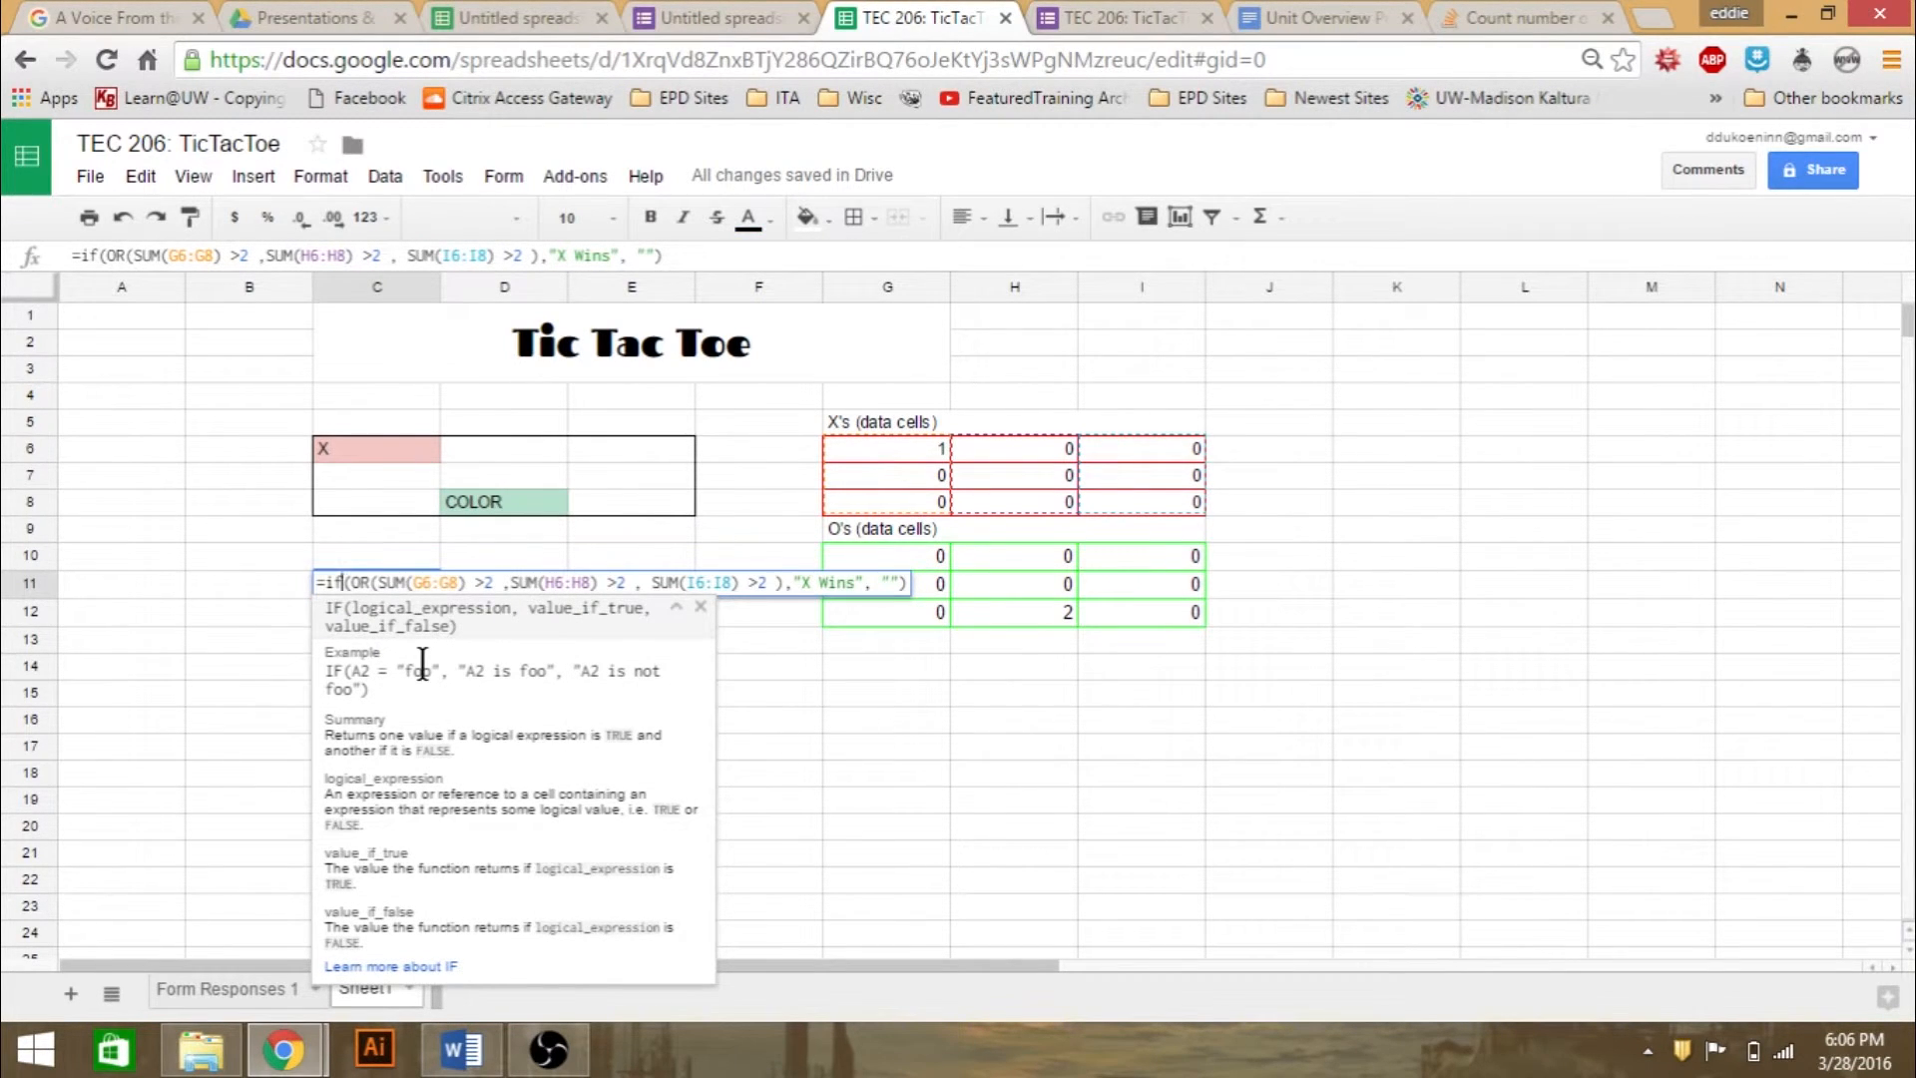
left_click(365, 582)
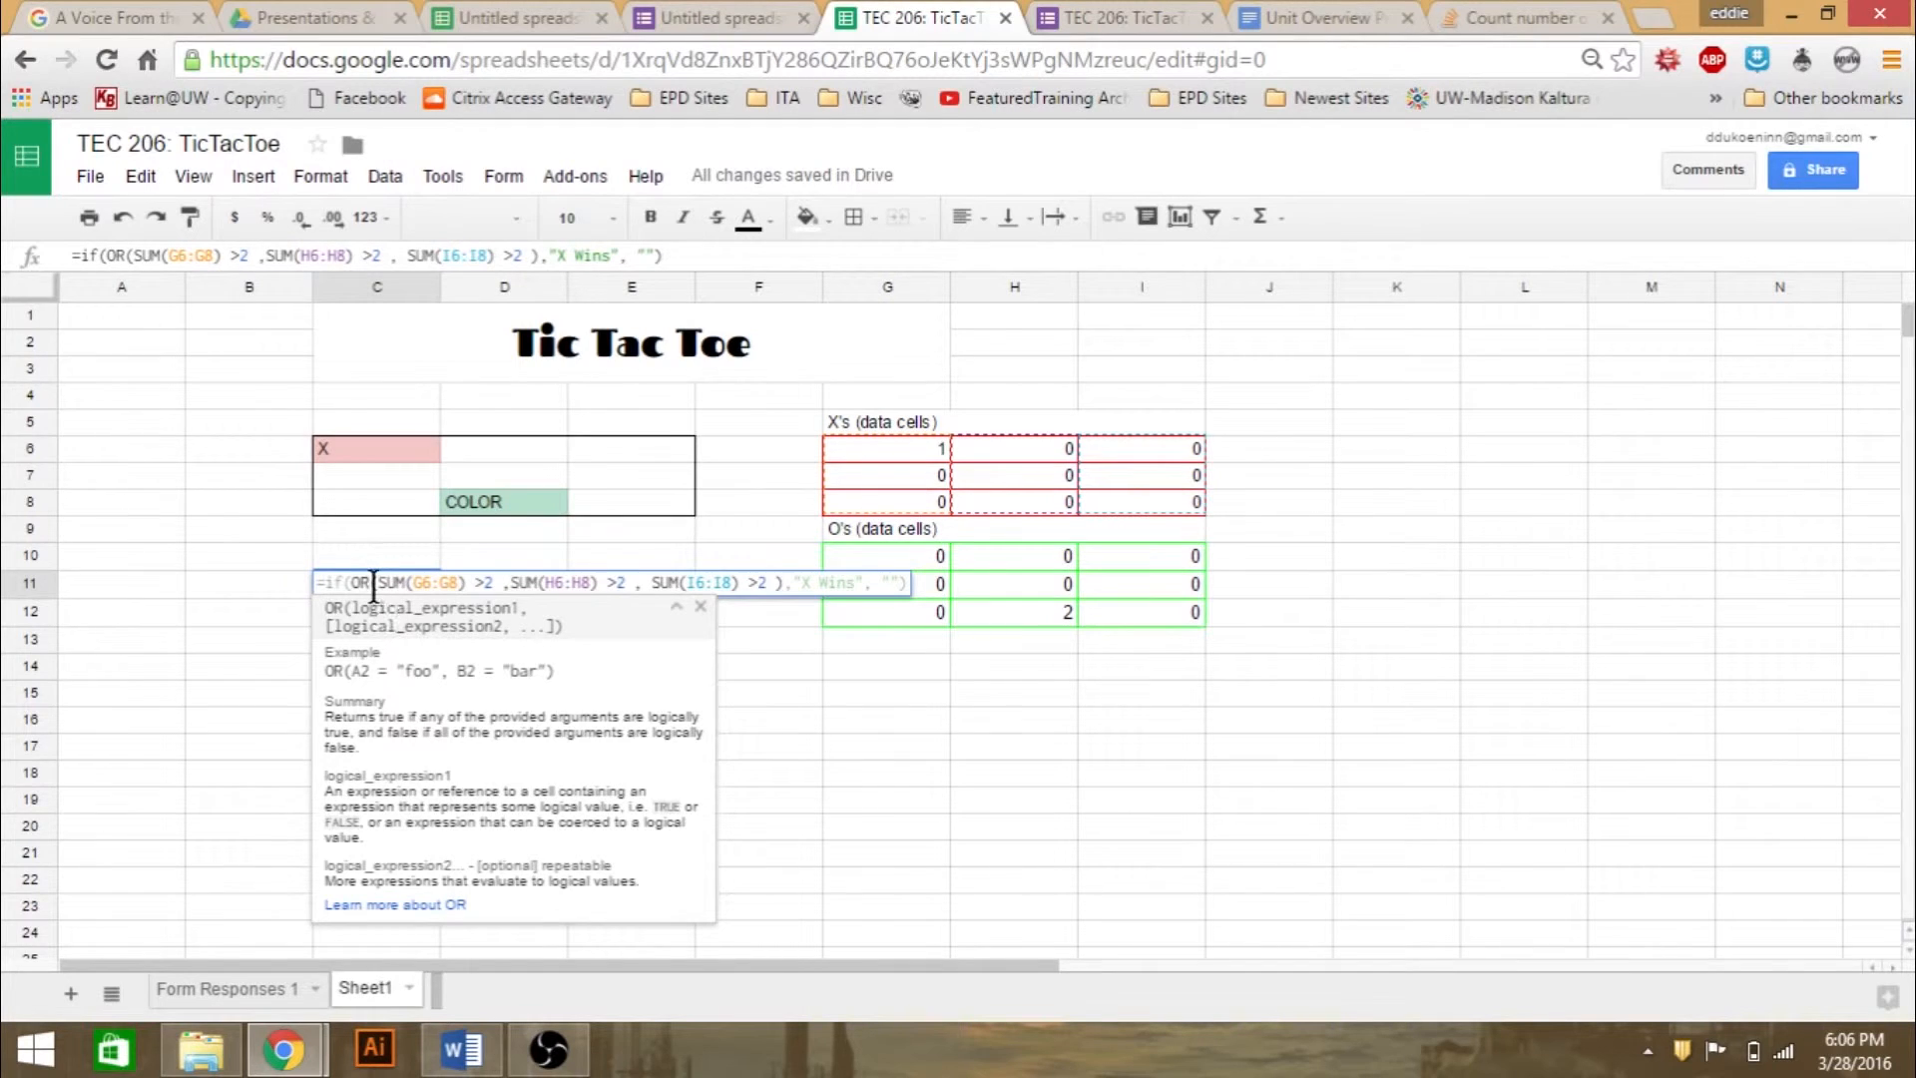
left_click_drag(500, 582, 378, 584)
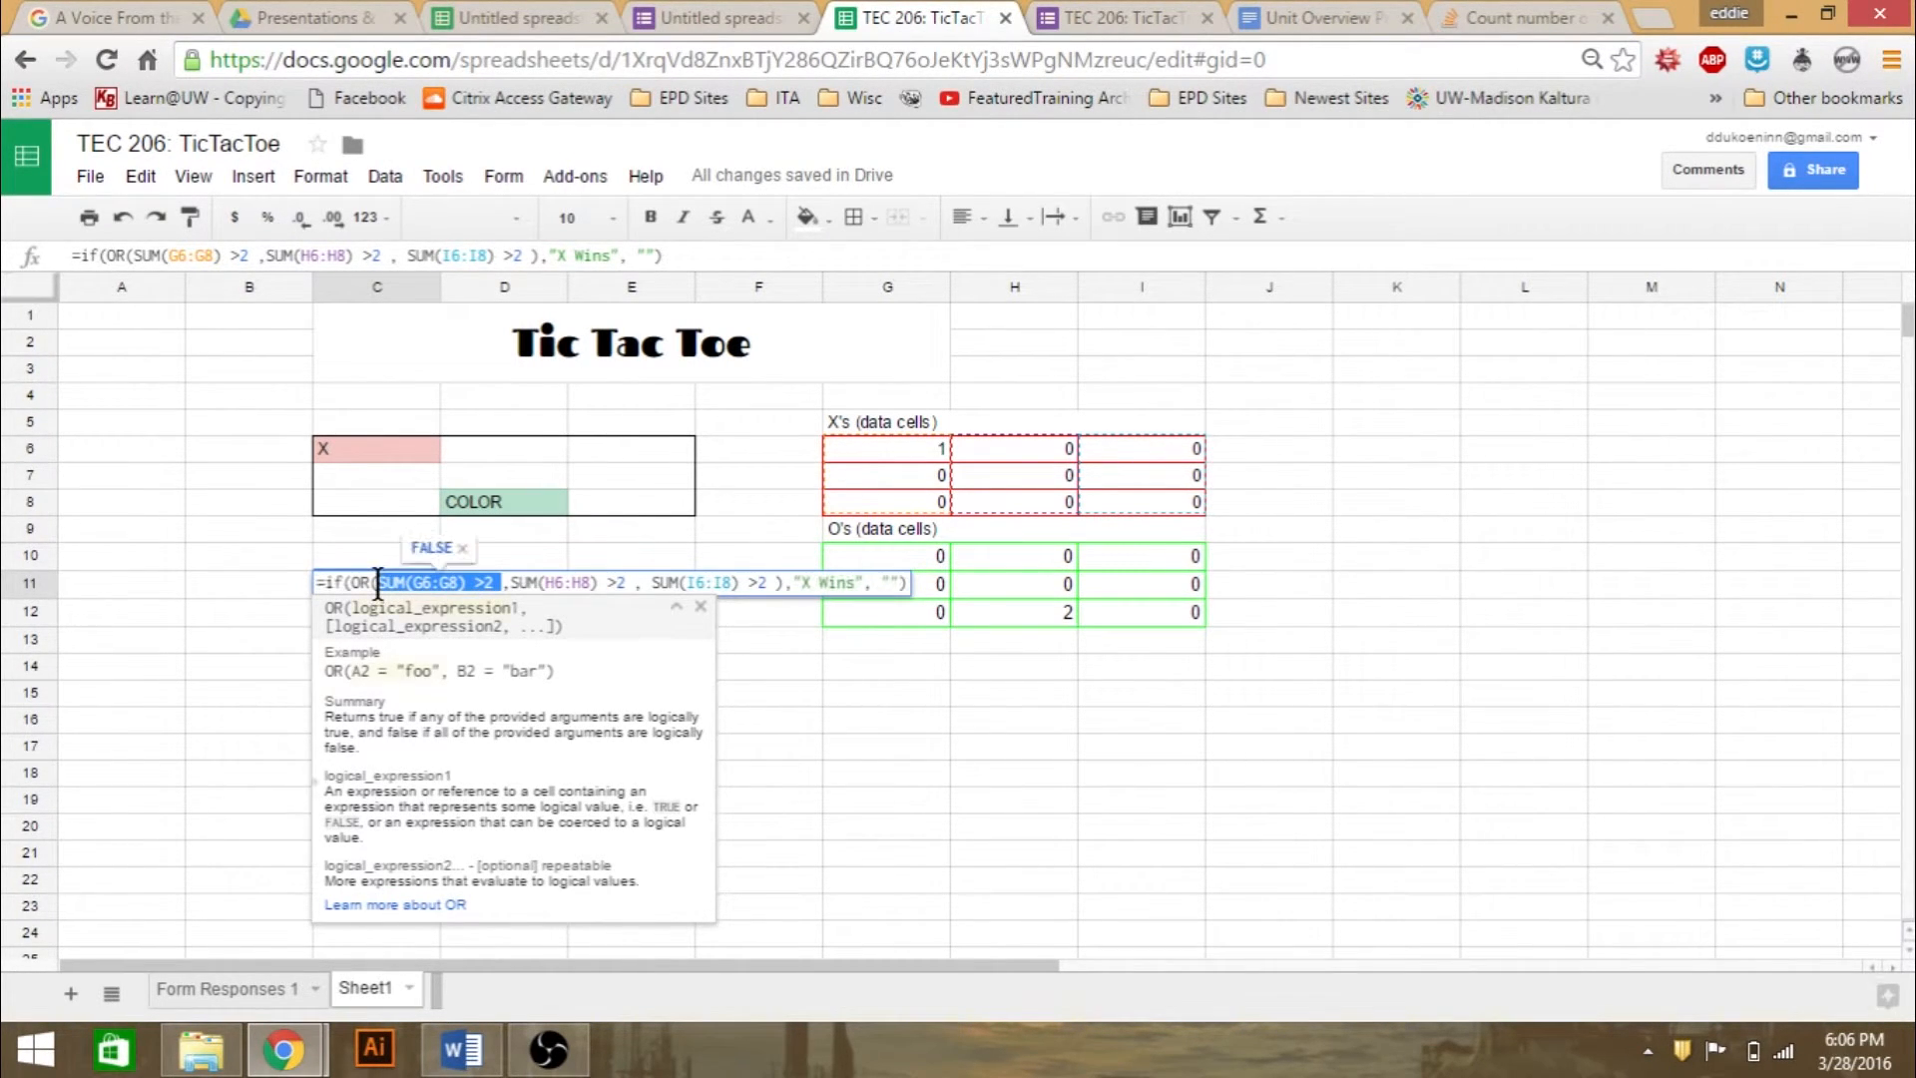
left_click(570, 583)
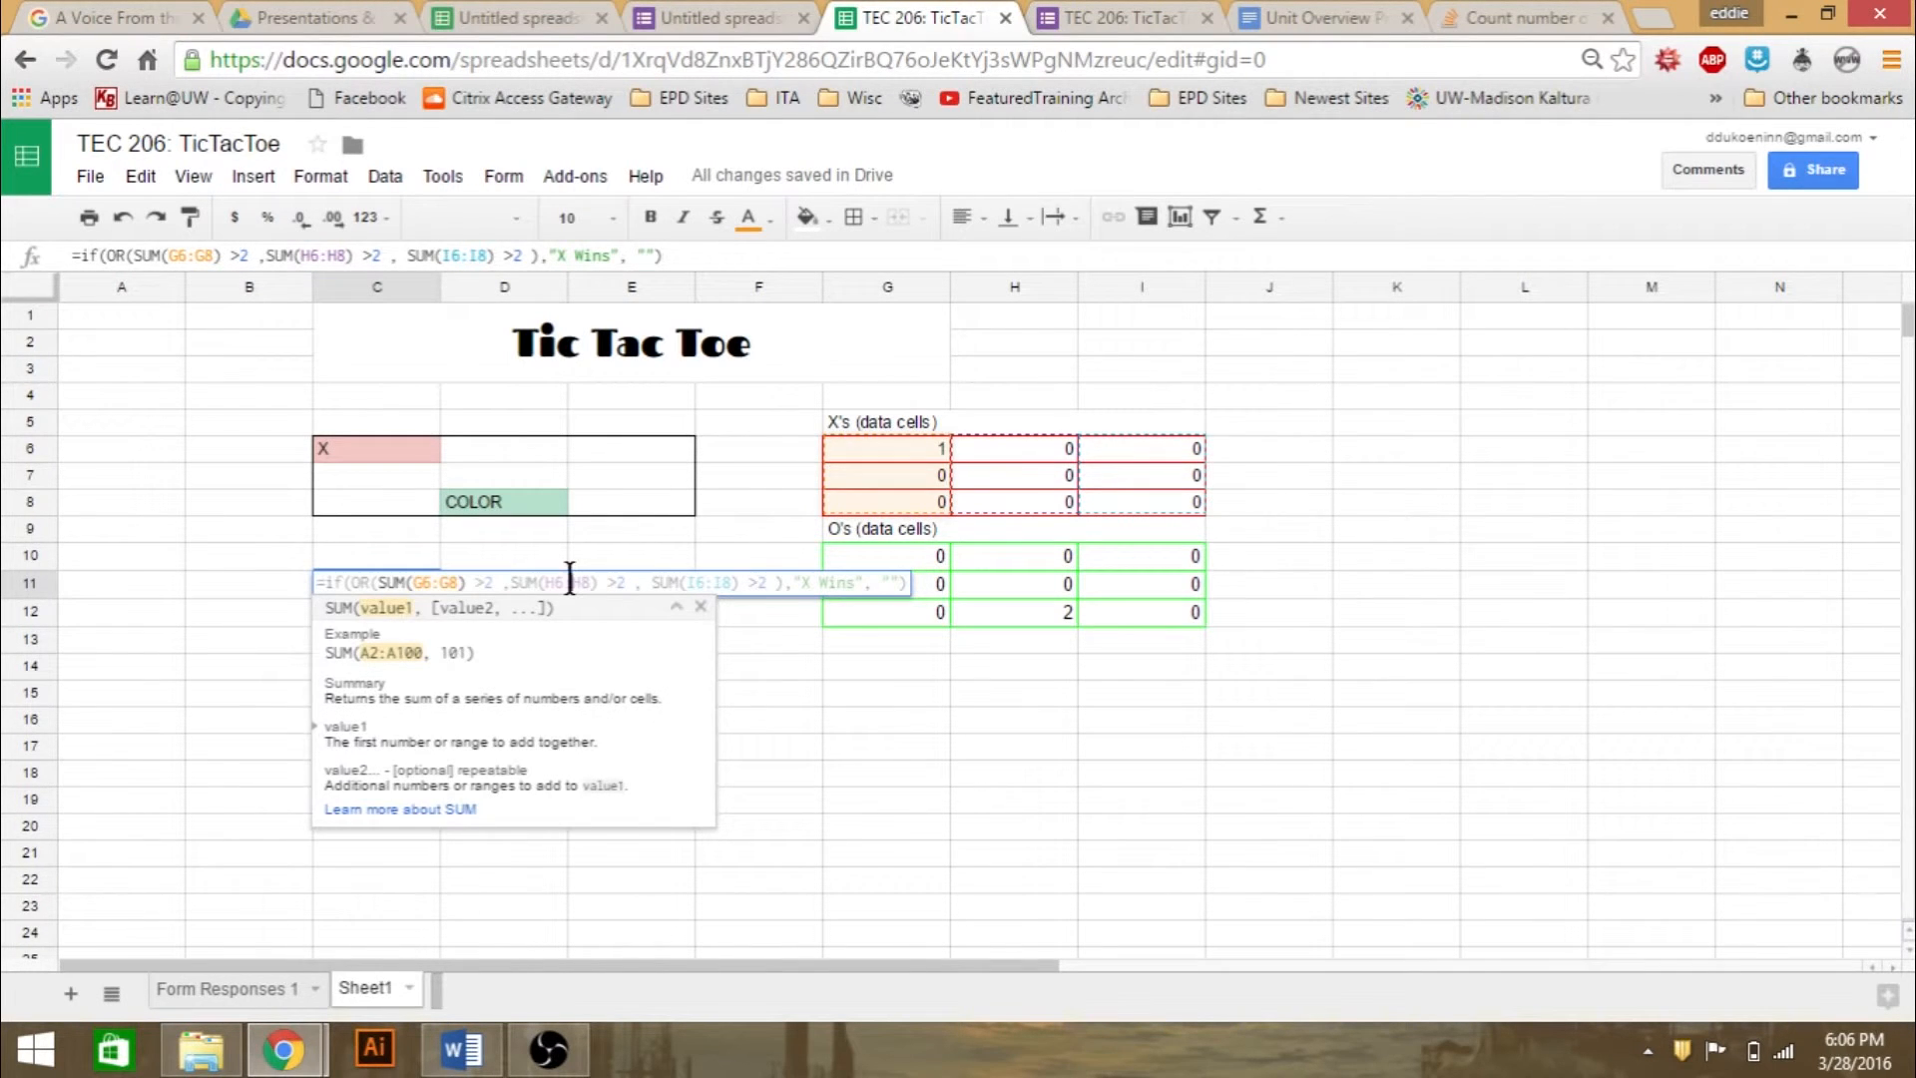
left_click(701, 583)
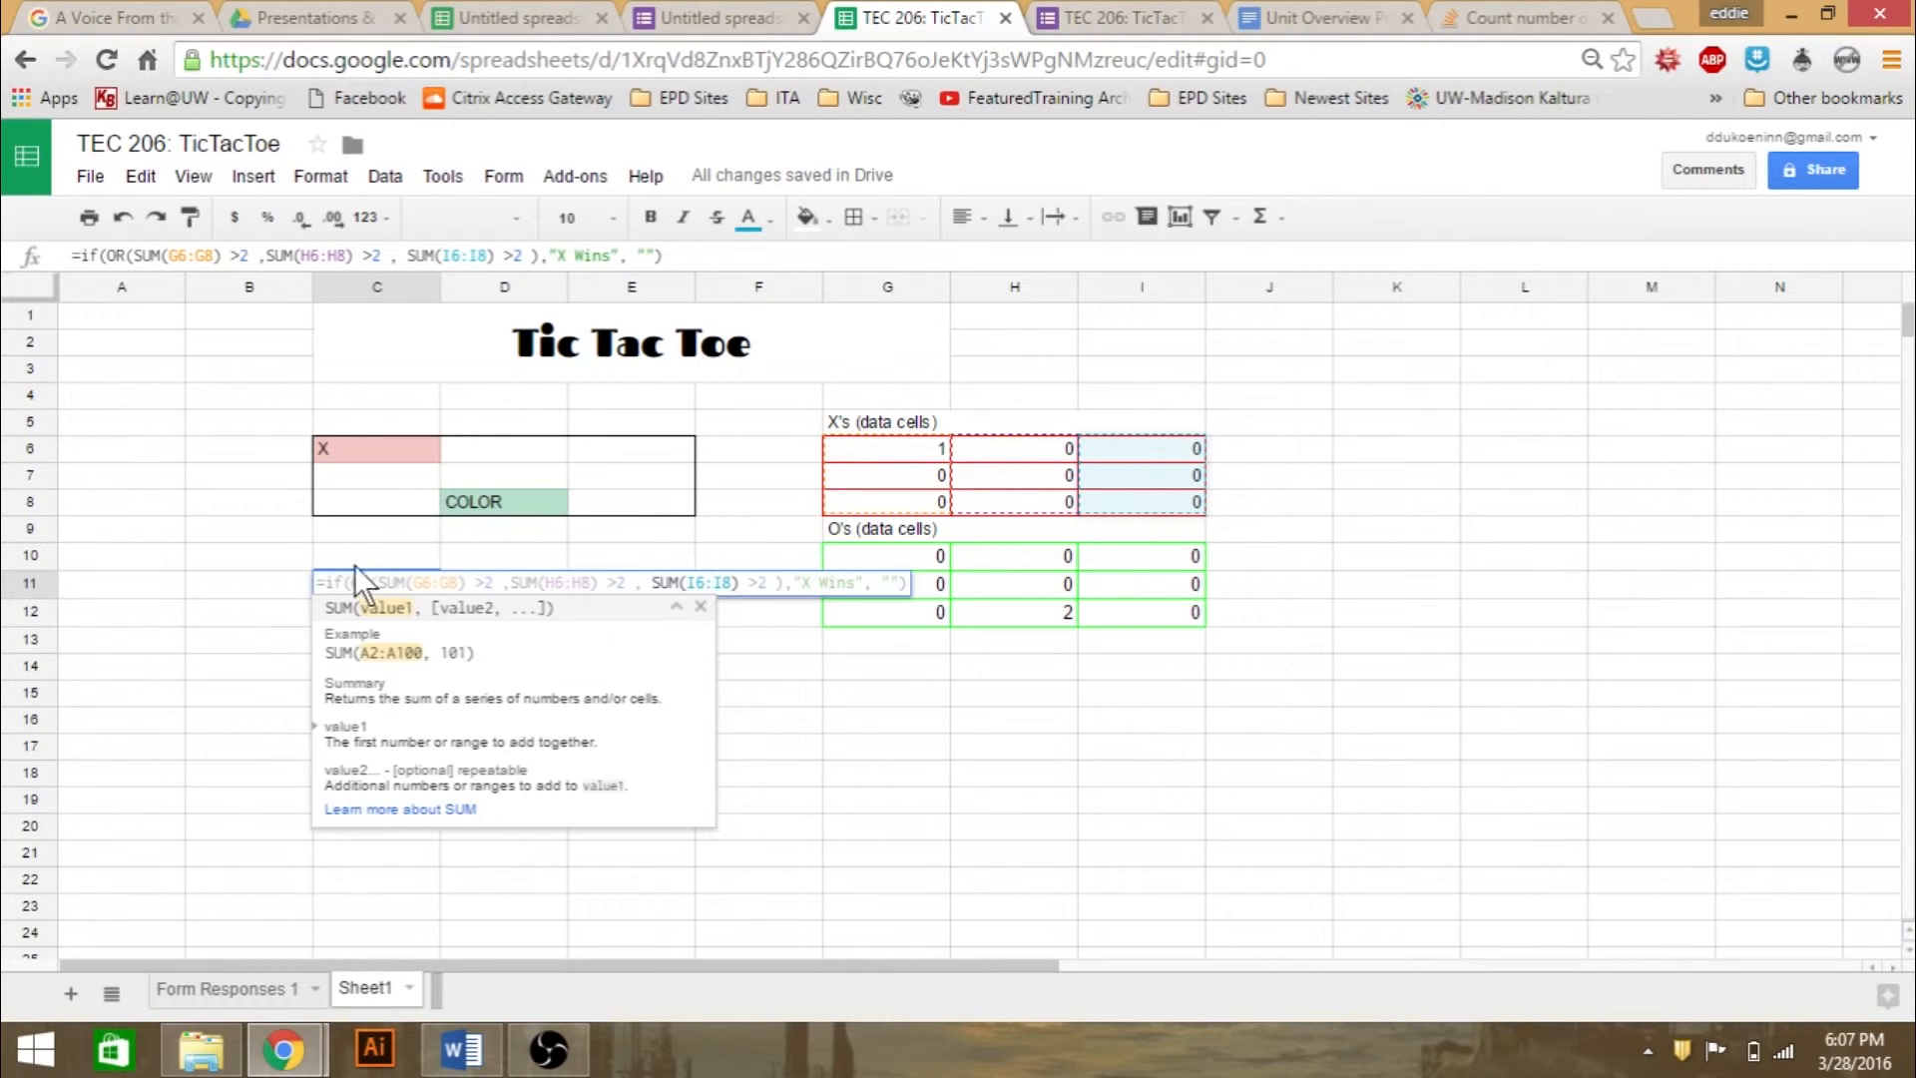
key("Return")
left_click(194, 629)
- Examine D11's O-winner formula and its SUM ranges over the O data cells, including I10:I12 and G11:I11
left_click(465, 578)
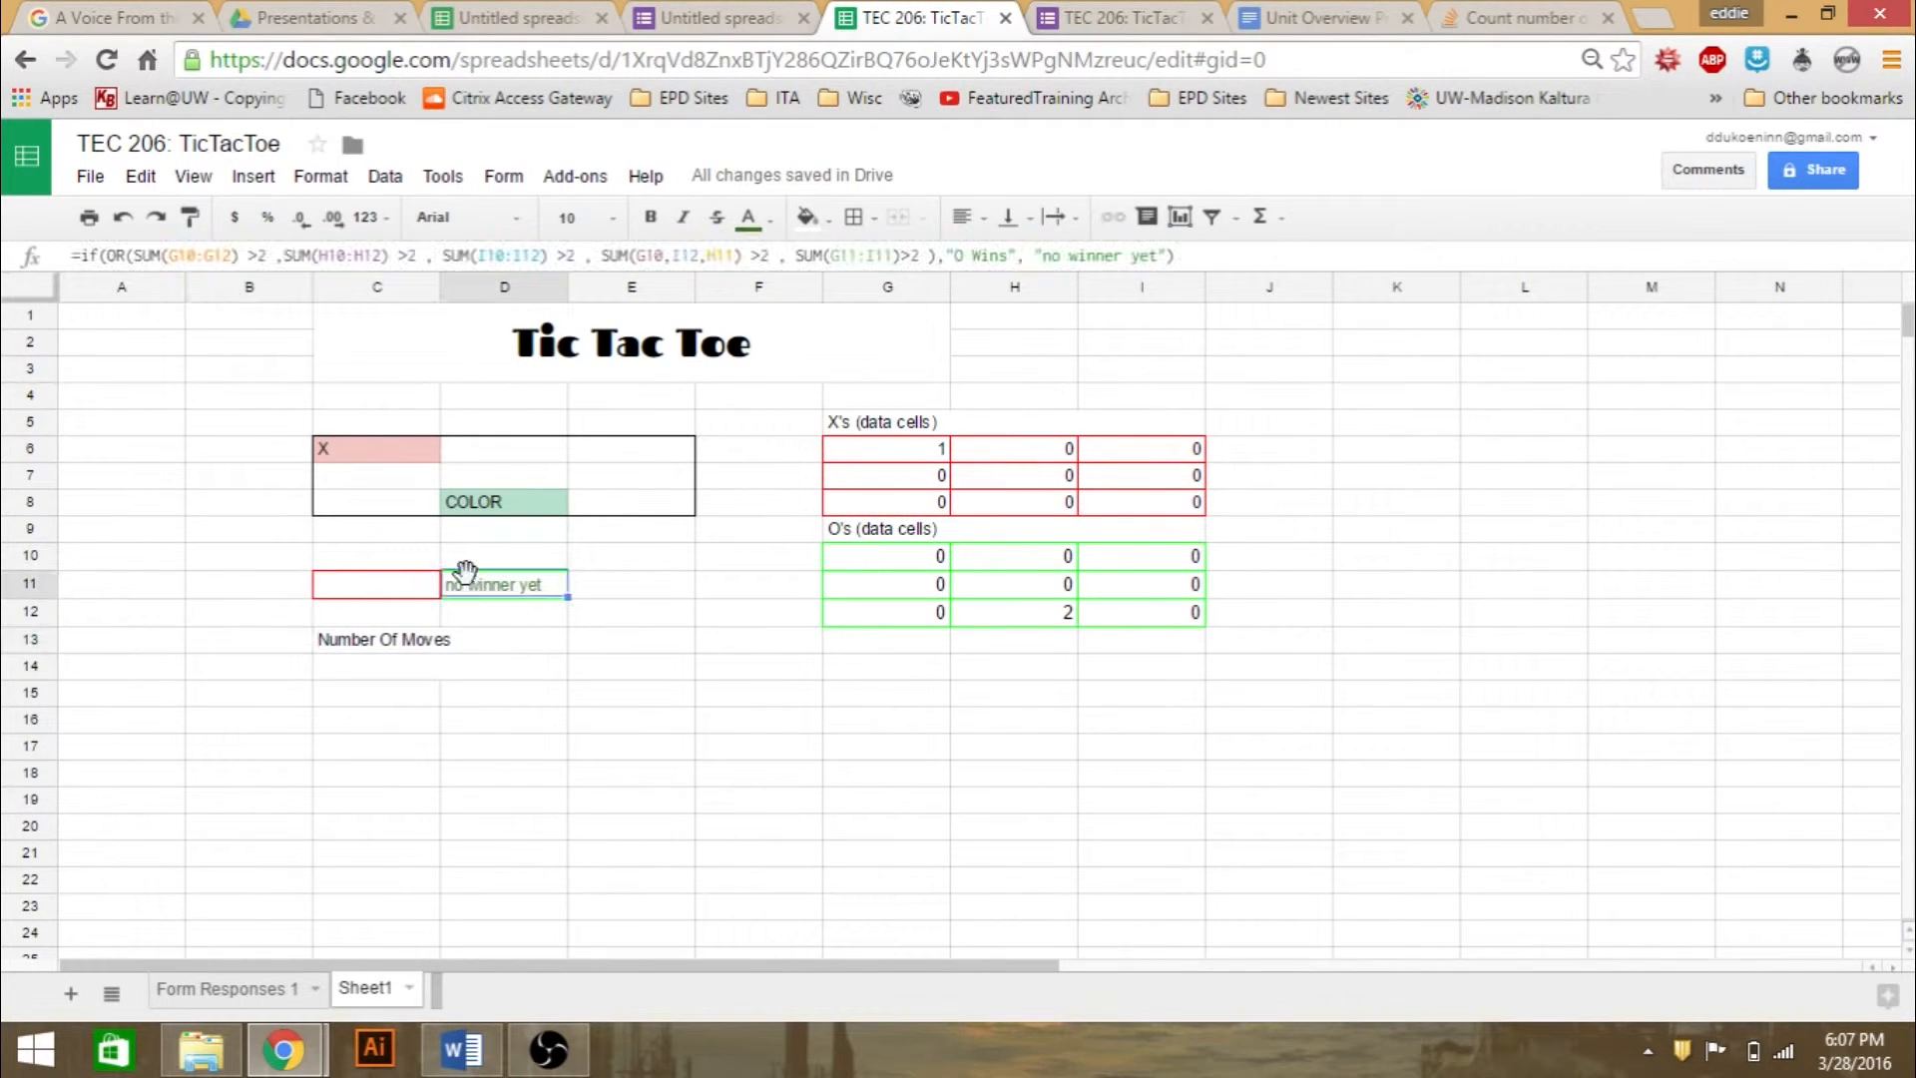
left_click(172, 252)
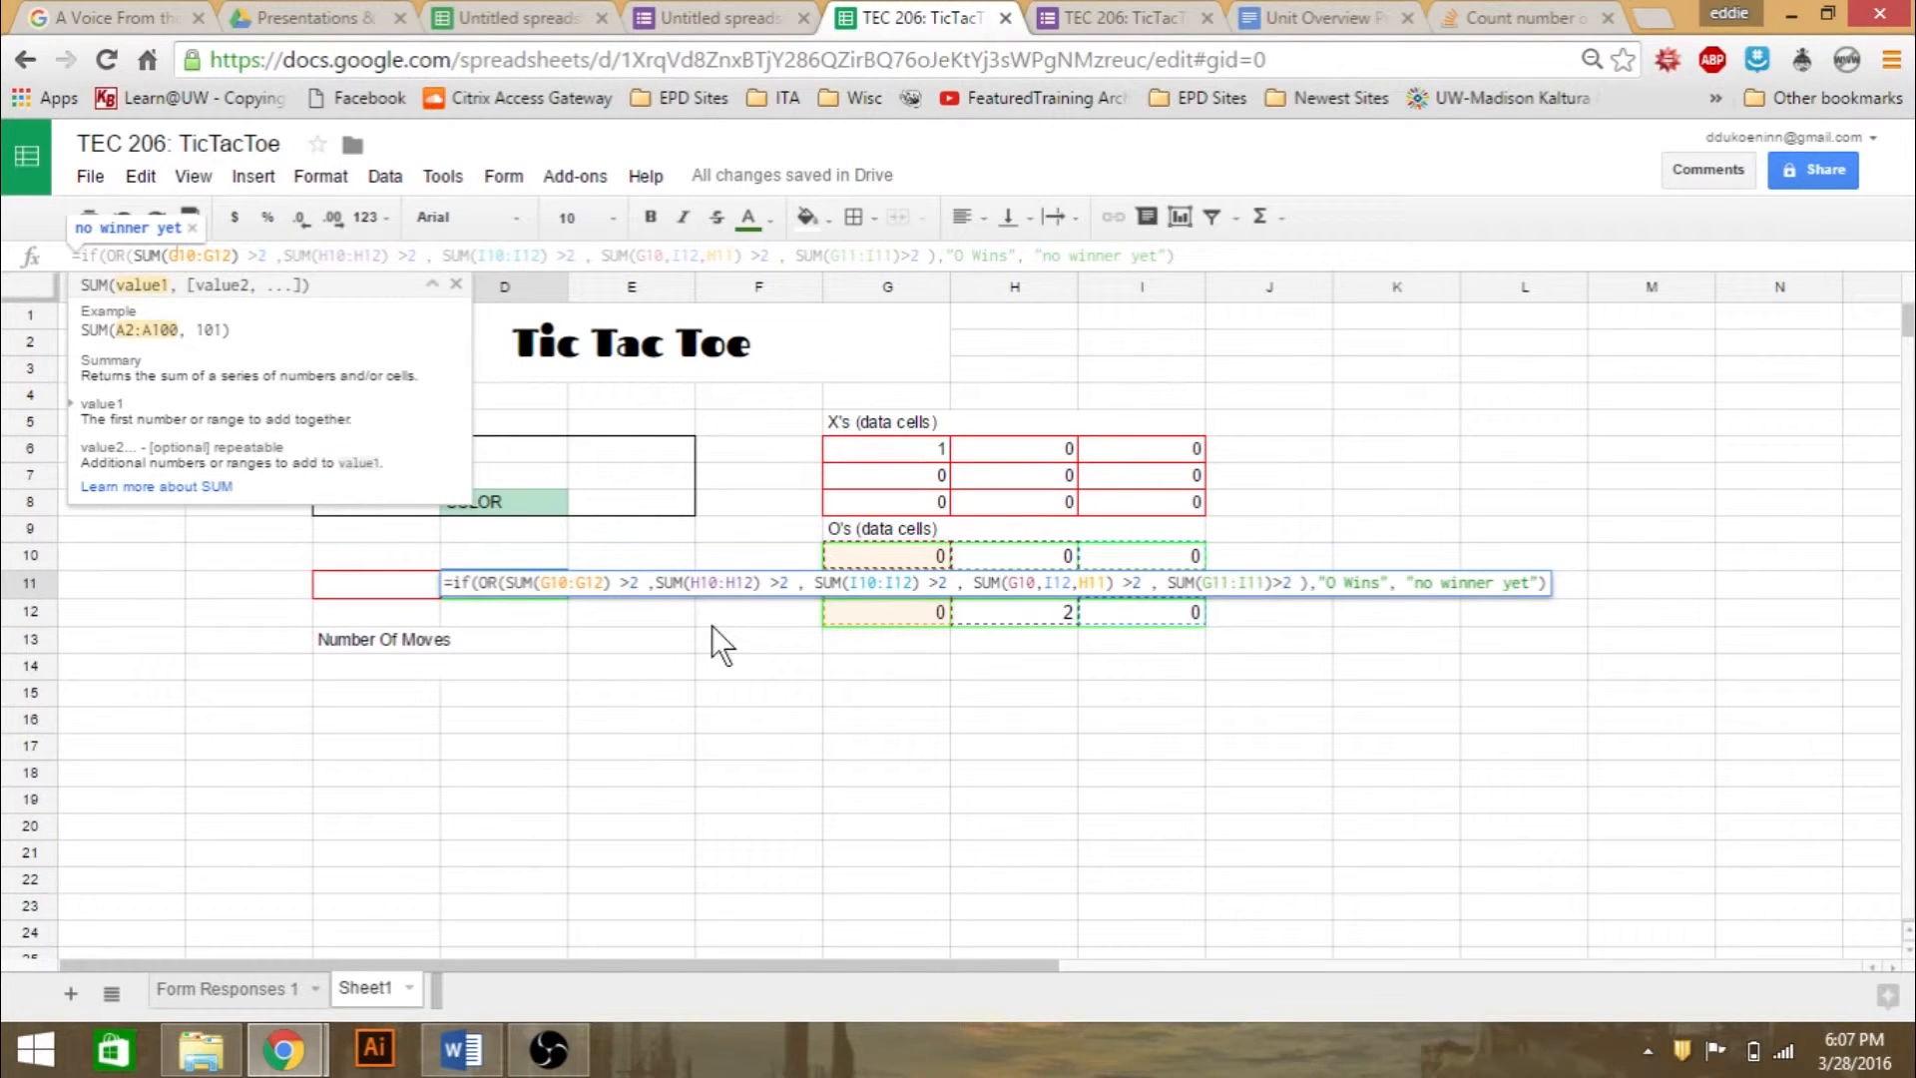
left_click(579, 585)
left_click(882, 583)
left_click(1229, 583)
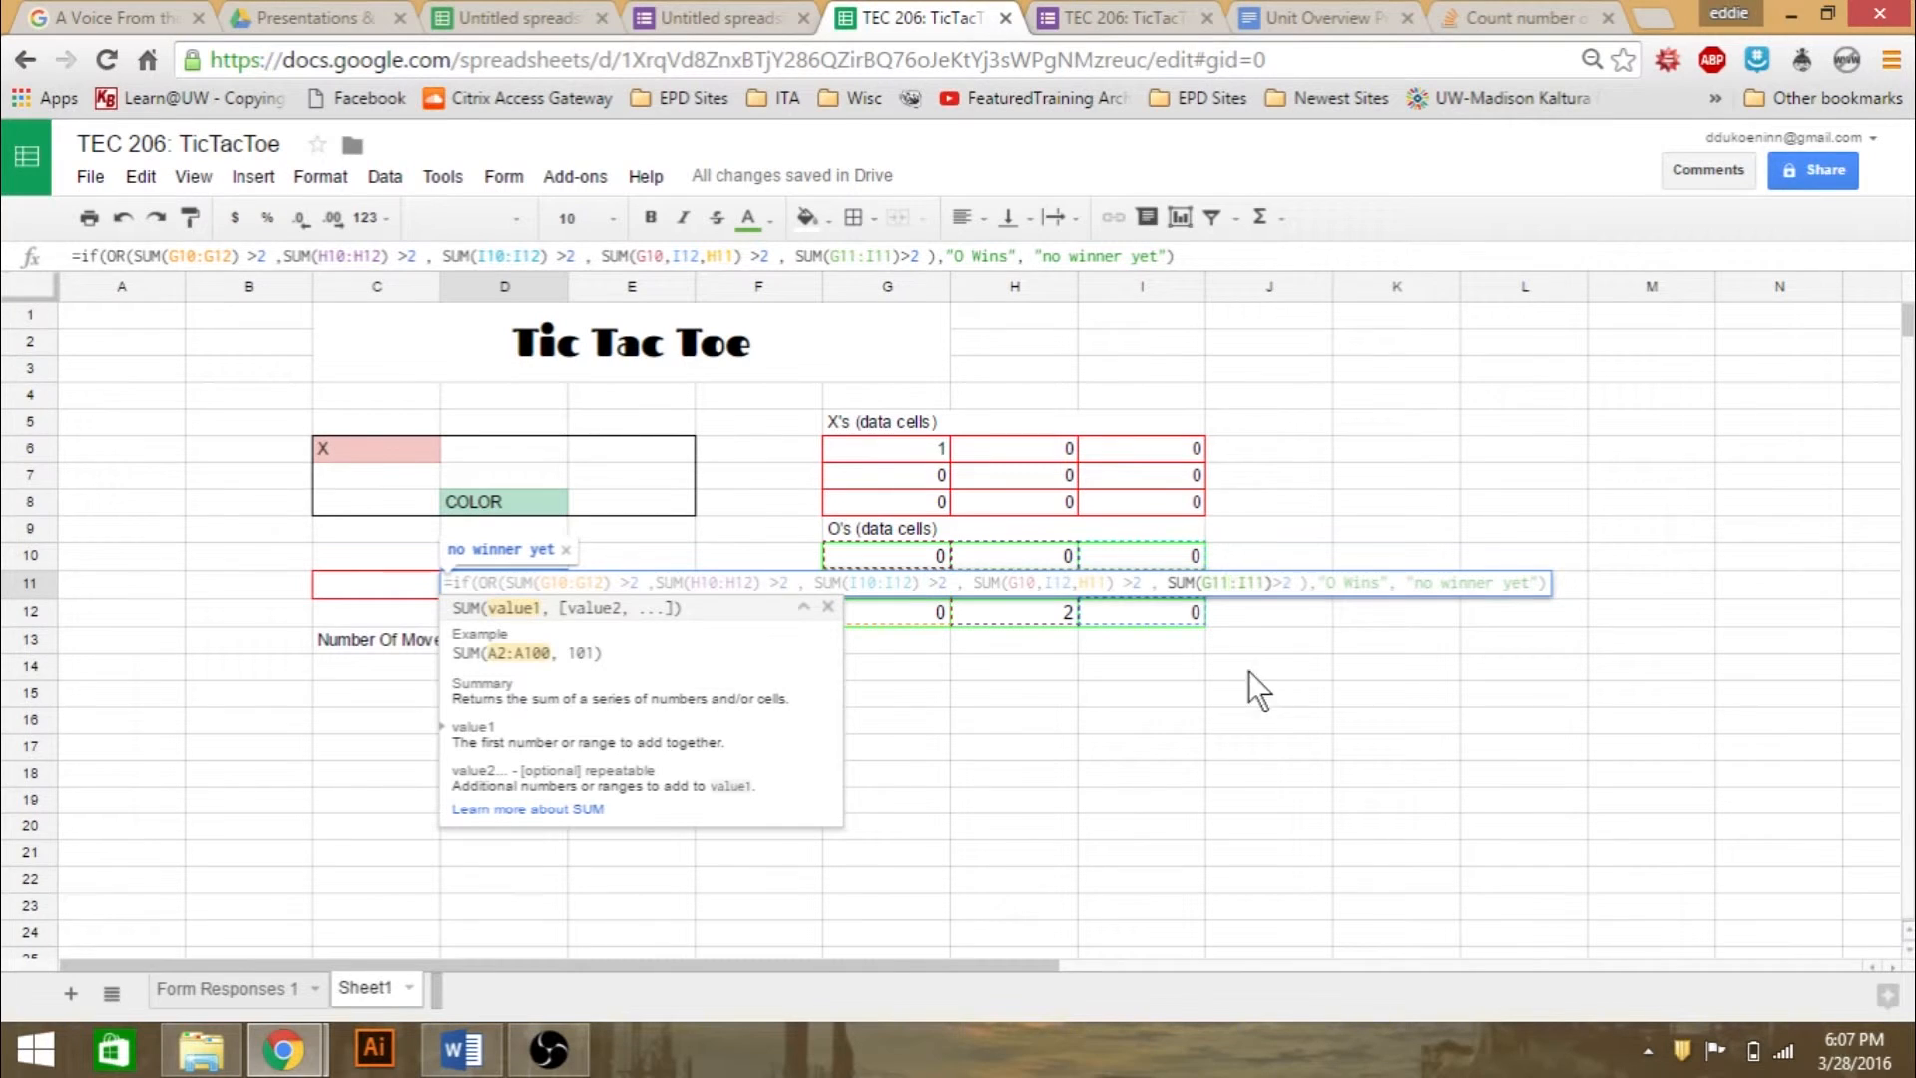
- Review the SUM function's help example from within D11's formula, then leave the formula unedited
left_click(516, 582)
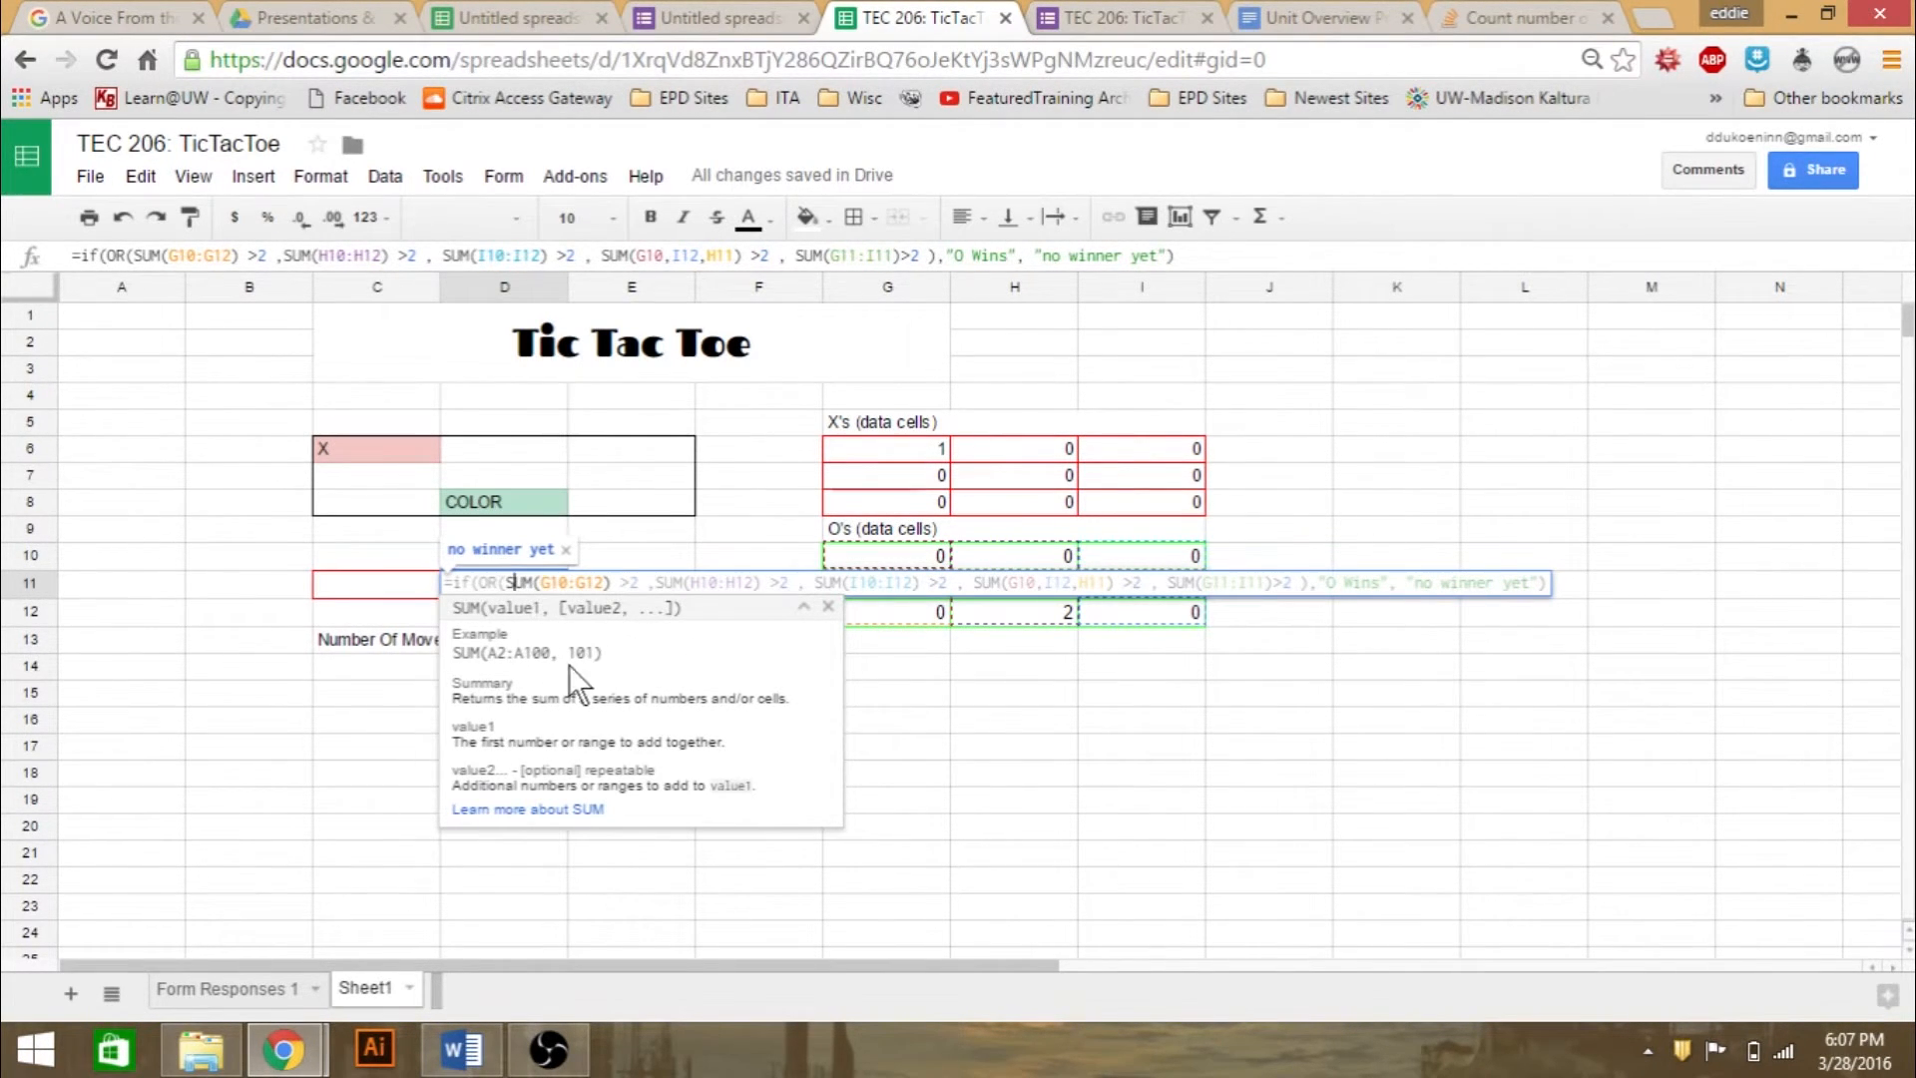
left_click_drag(557, 656, 486, 657)
left_click(606, 668)
left_click_drag(571, 654, 487, 667)
left_click(1169, 762)
left_click(505, 587)
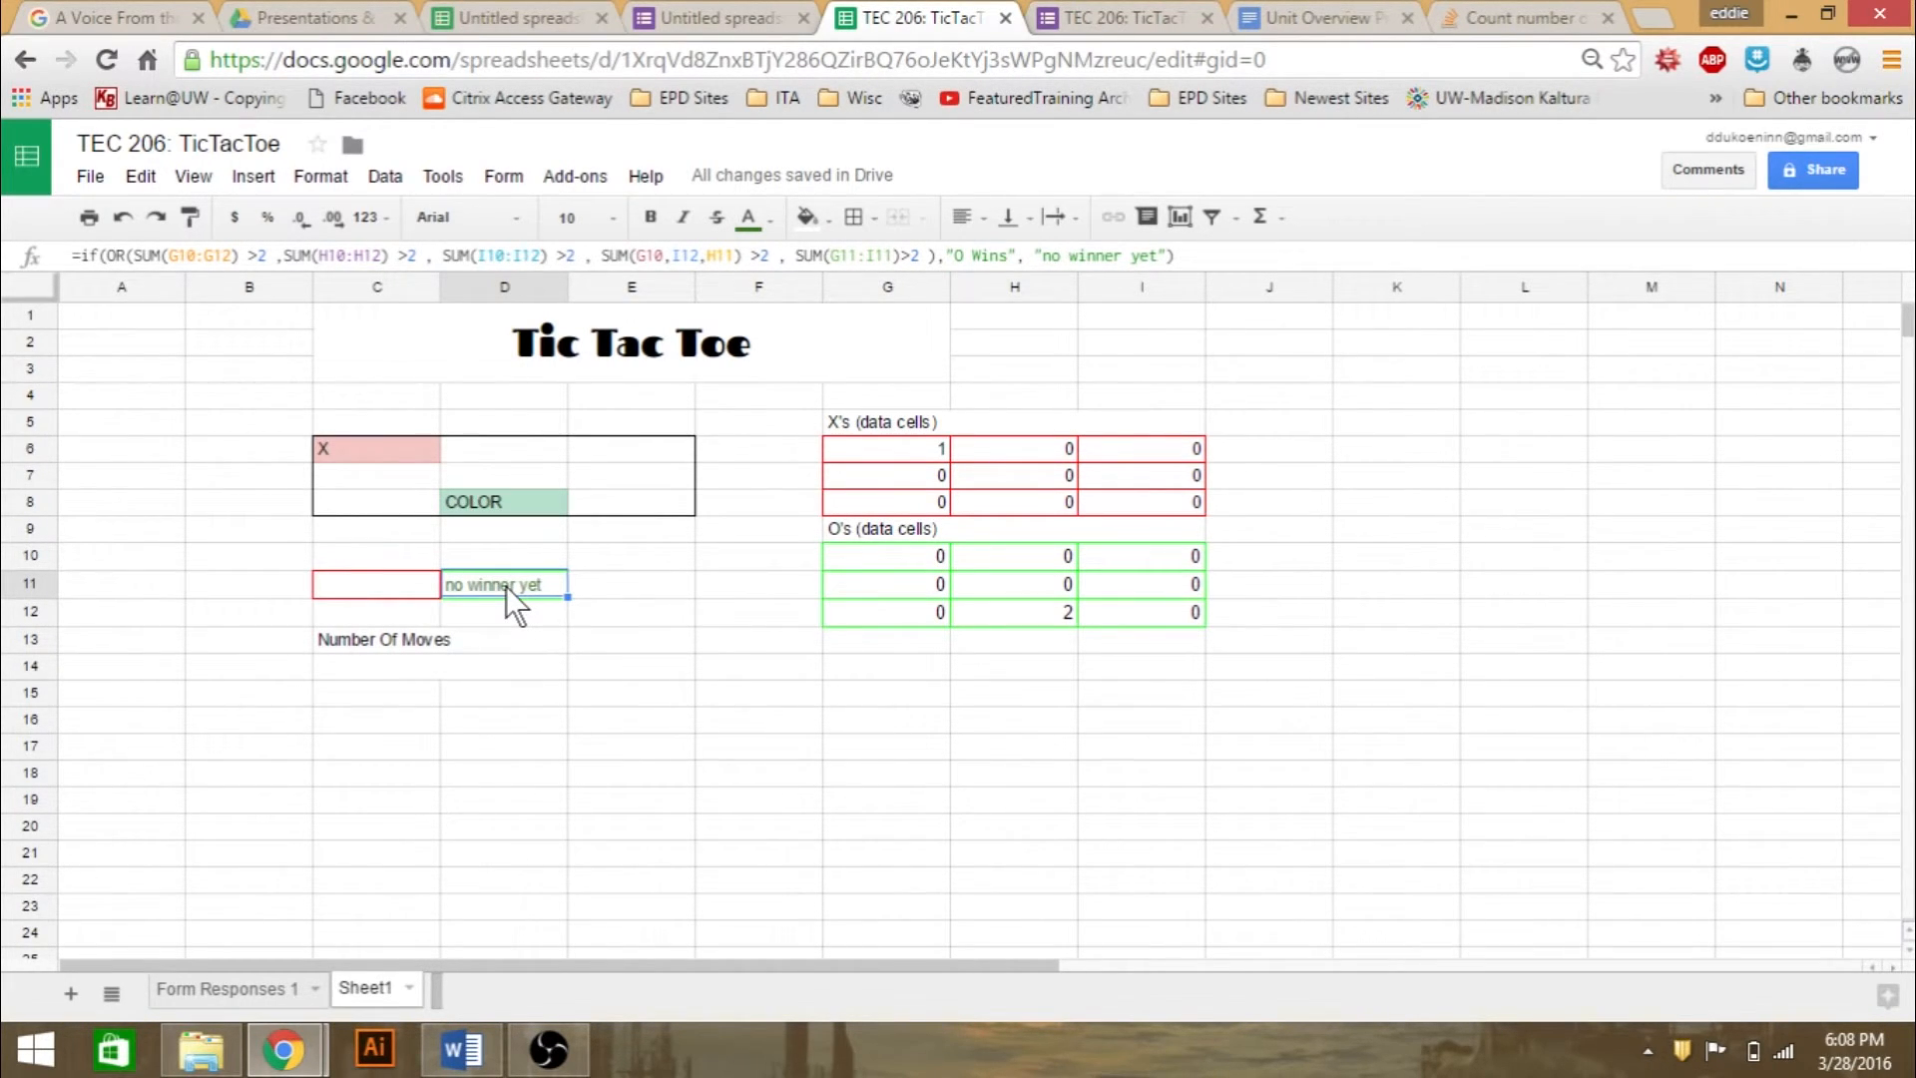
- Examine the O response and placement cells in row 4 of Form Responses 1, then return to Sheet1
left_click(260, 985)
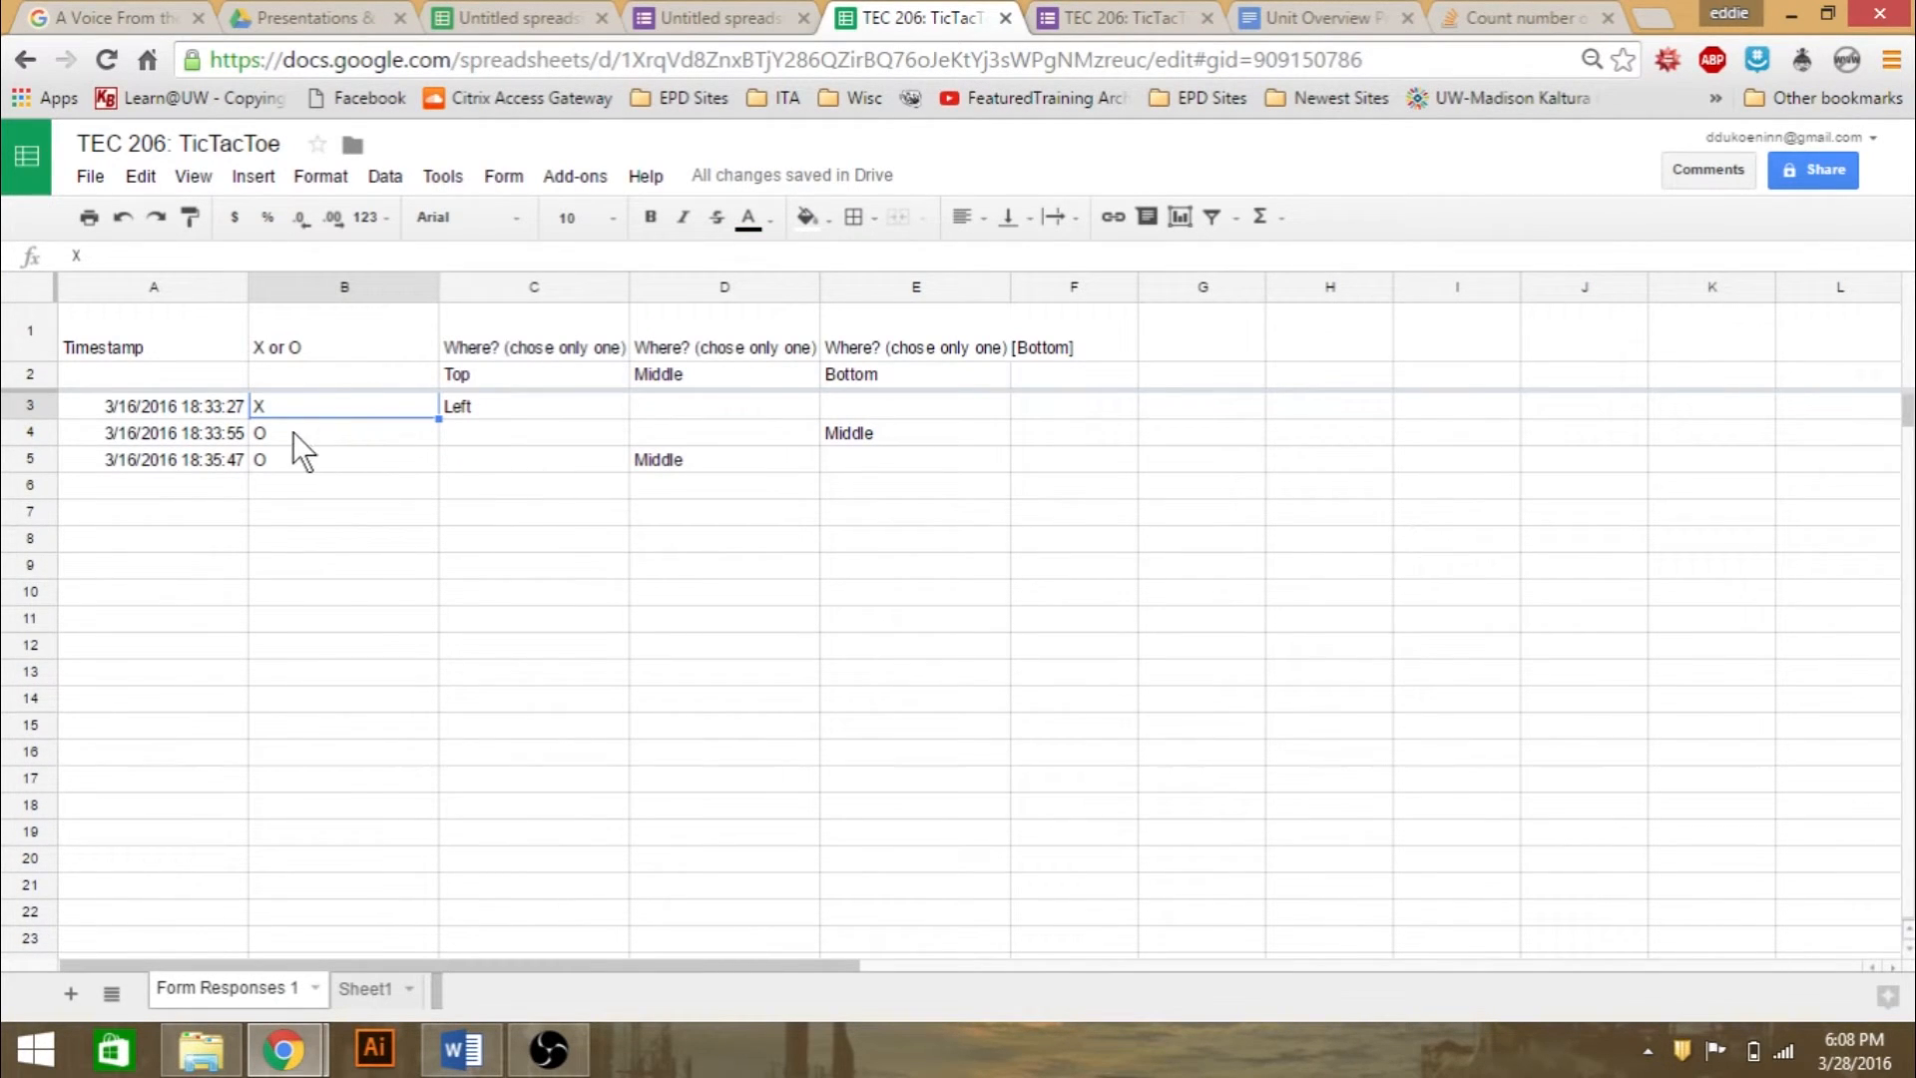
left_click(293, 431)
left_click(709, 433)
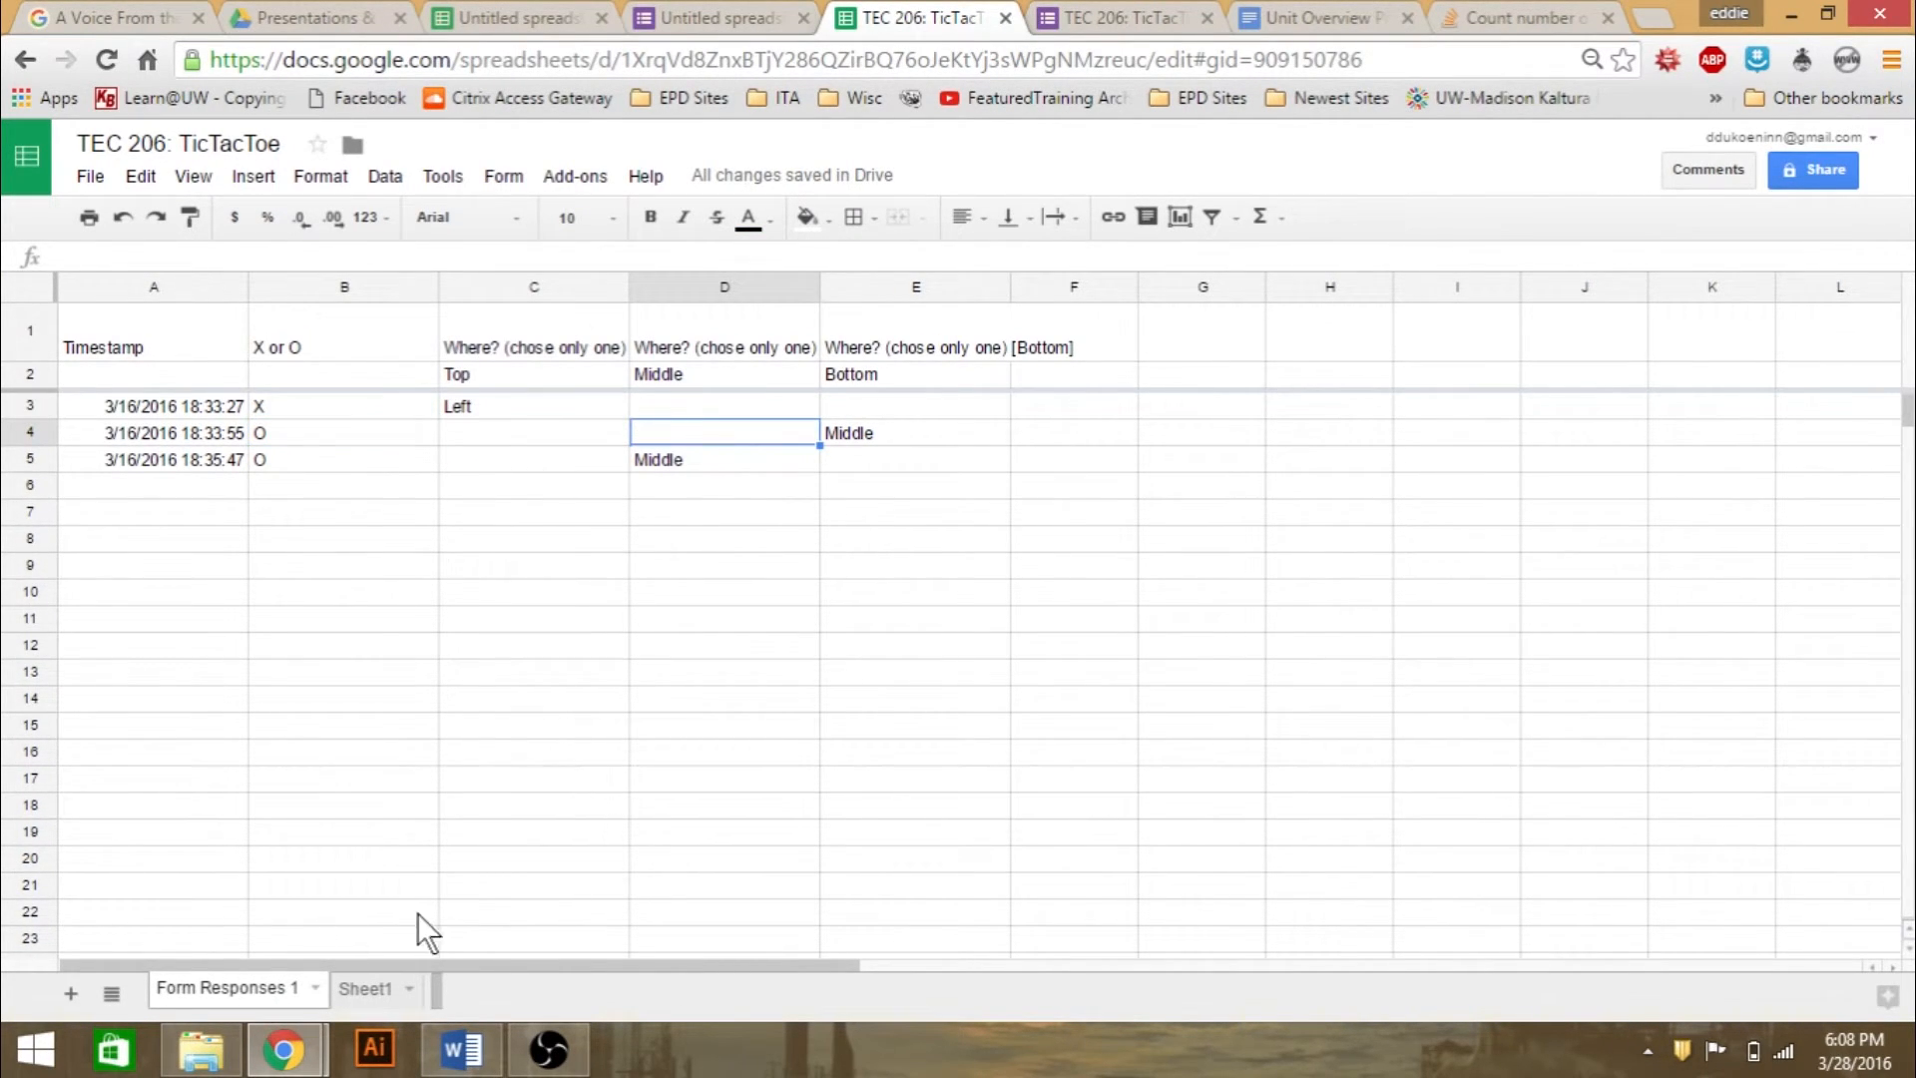
left_click(370, 990)
- Compare the live form's X or O and placement questions with the Sheet1 board and the Number Of Moves row
left_click(1123, 17)
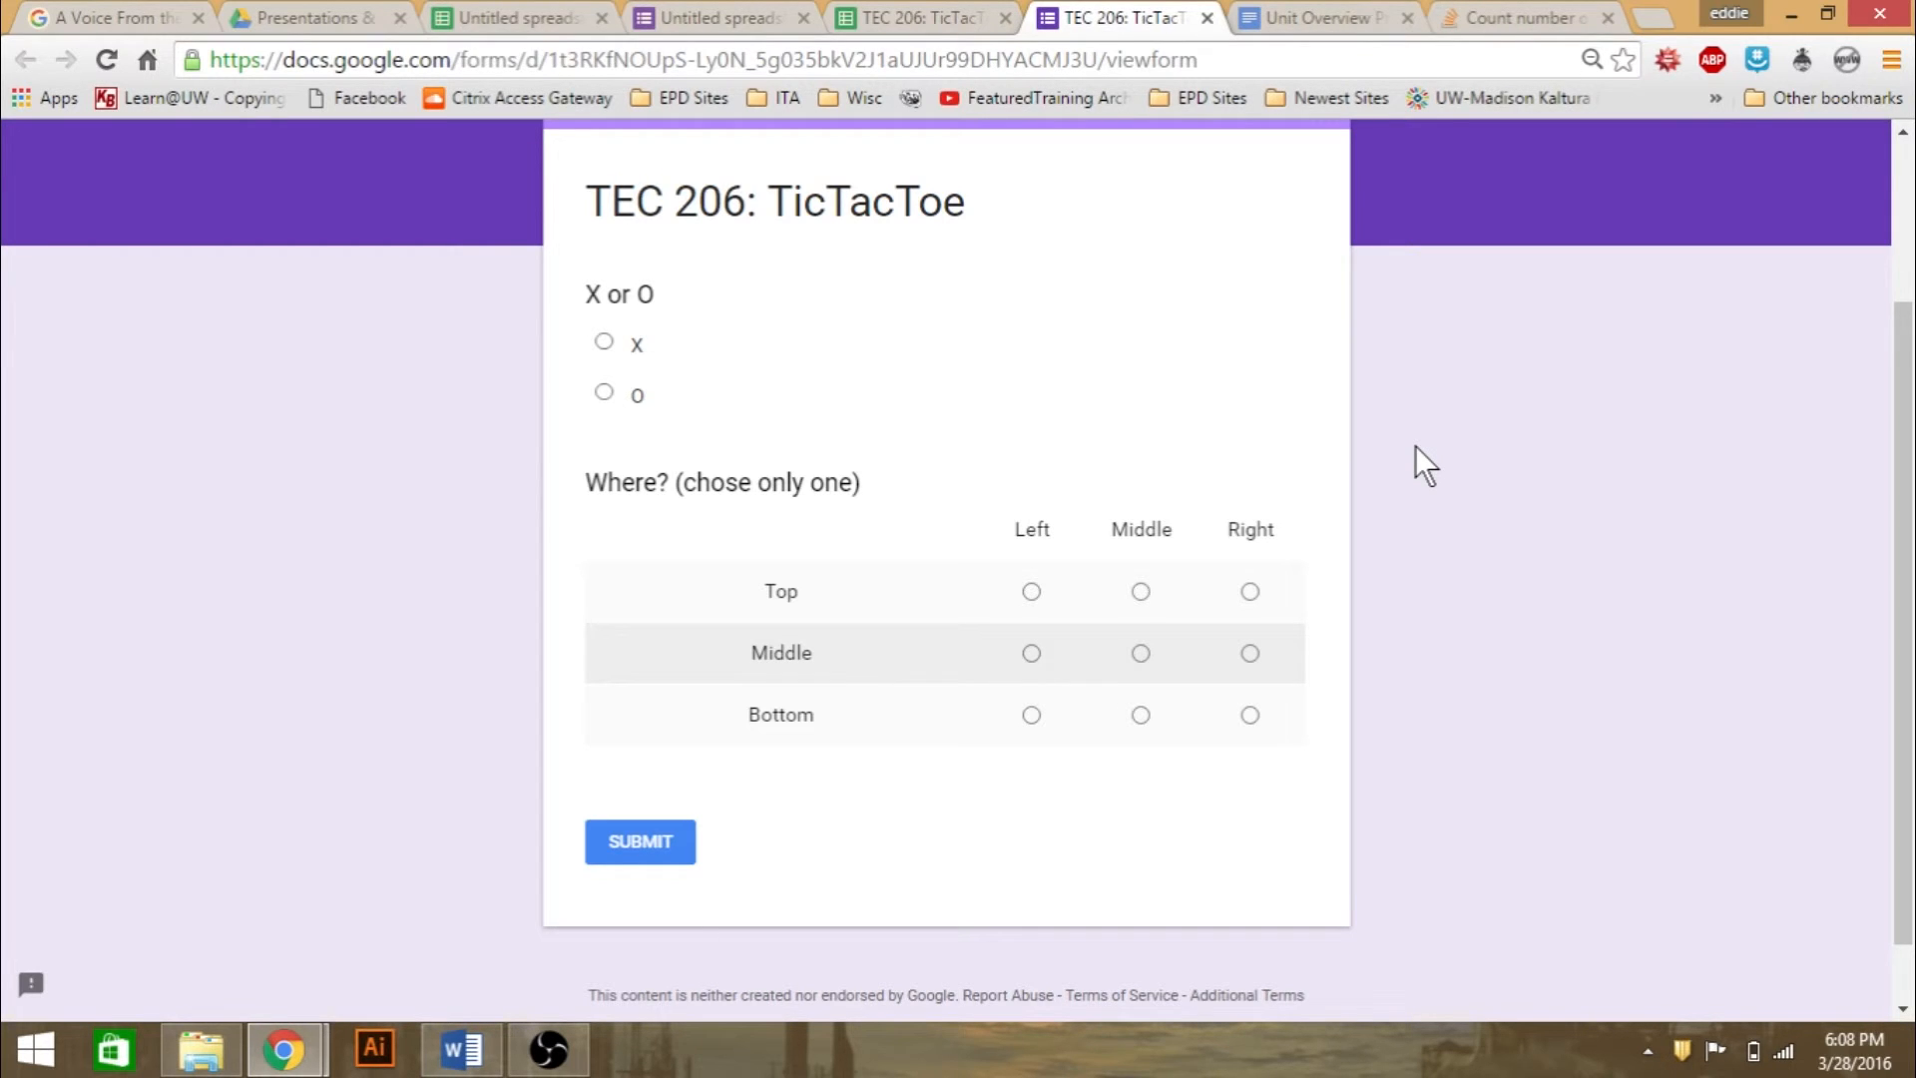
left_click(923, 17)
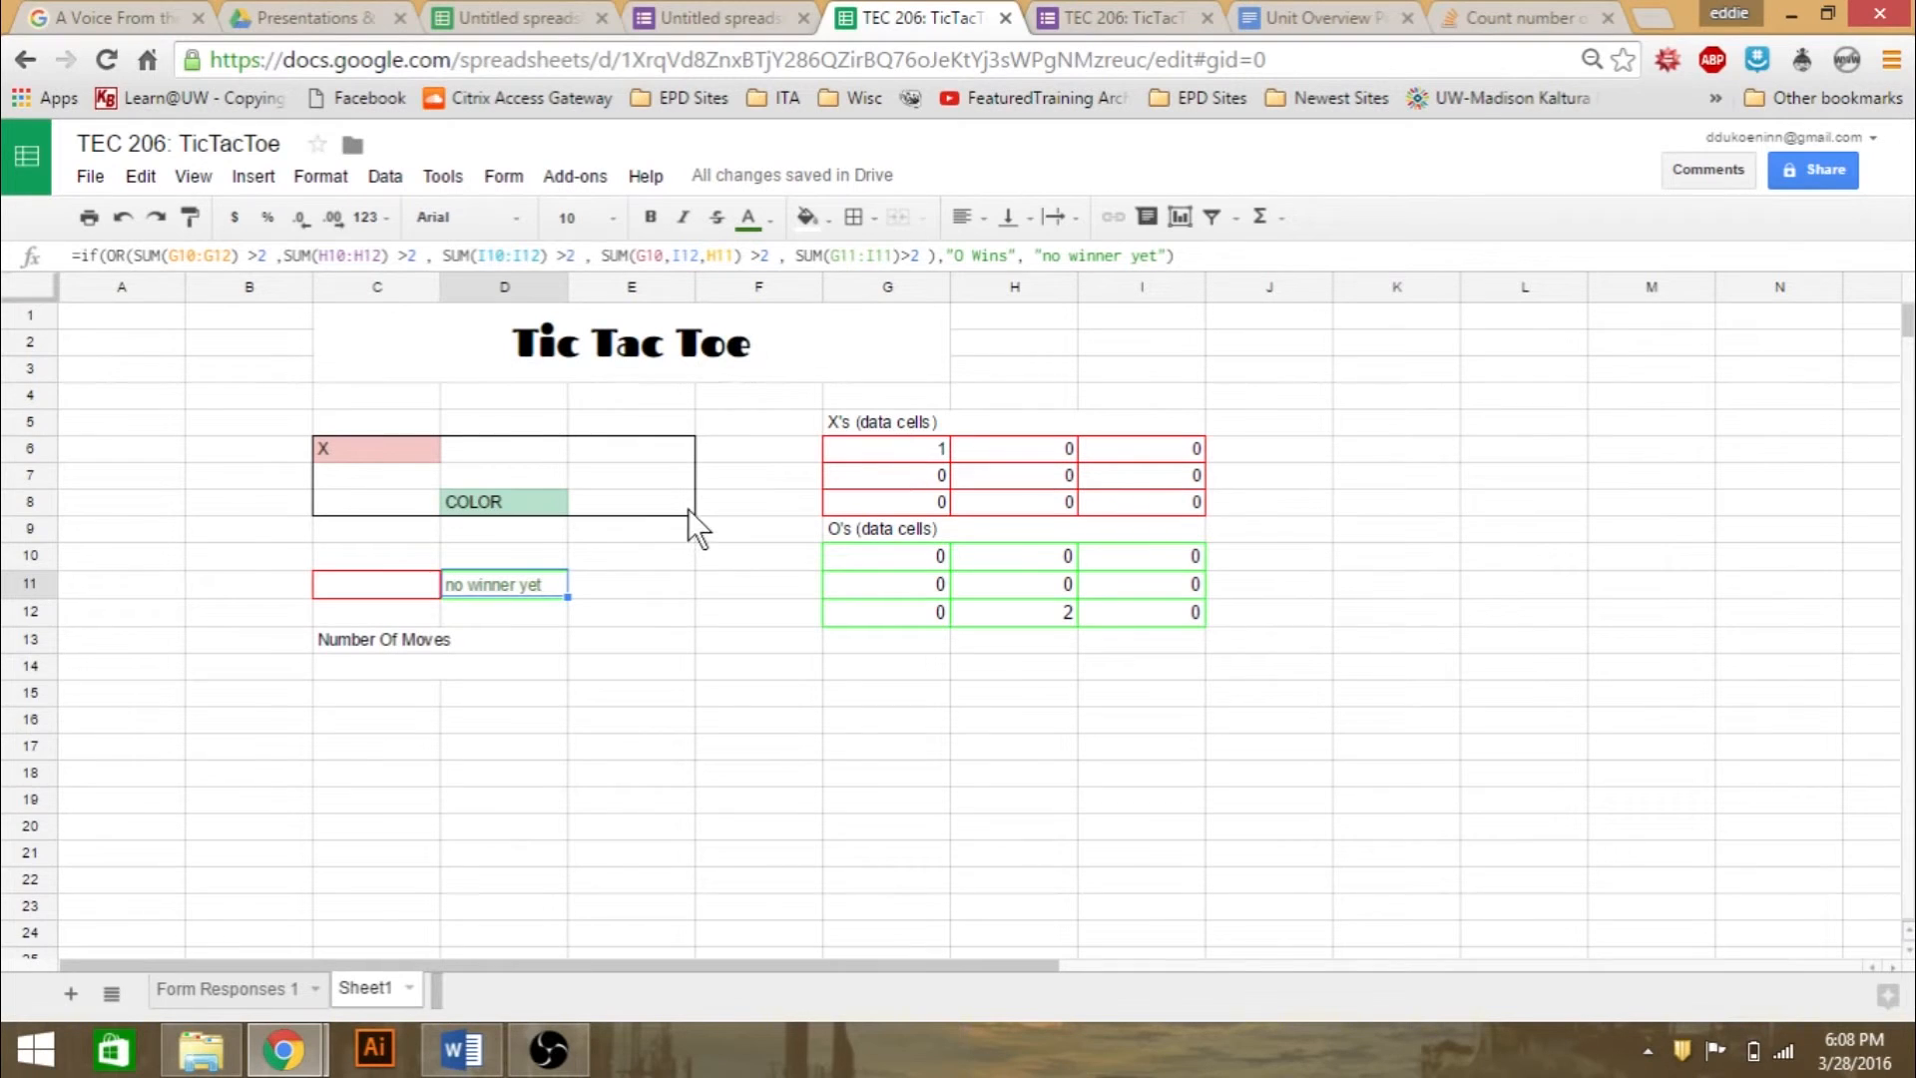
left_click(704, 781)
left_click(648, 640)
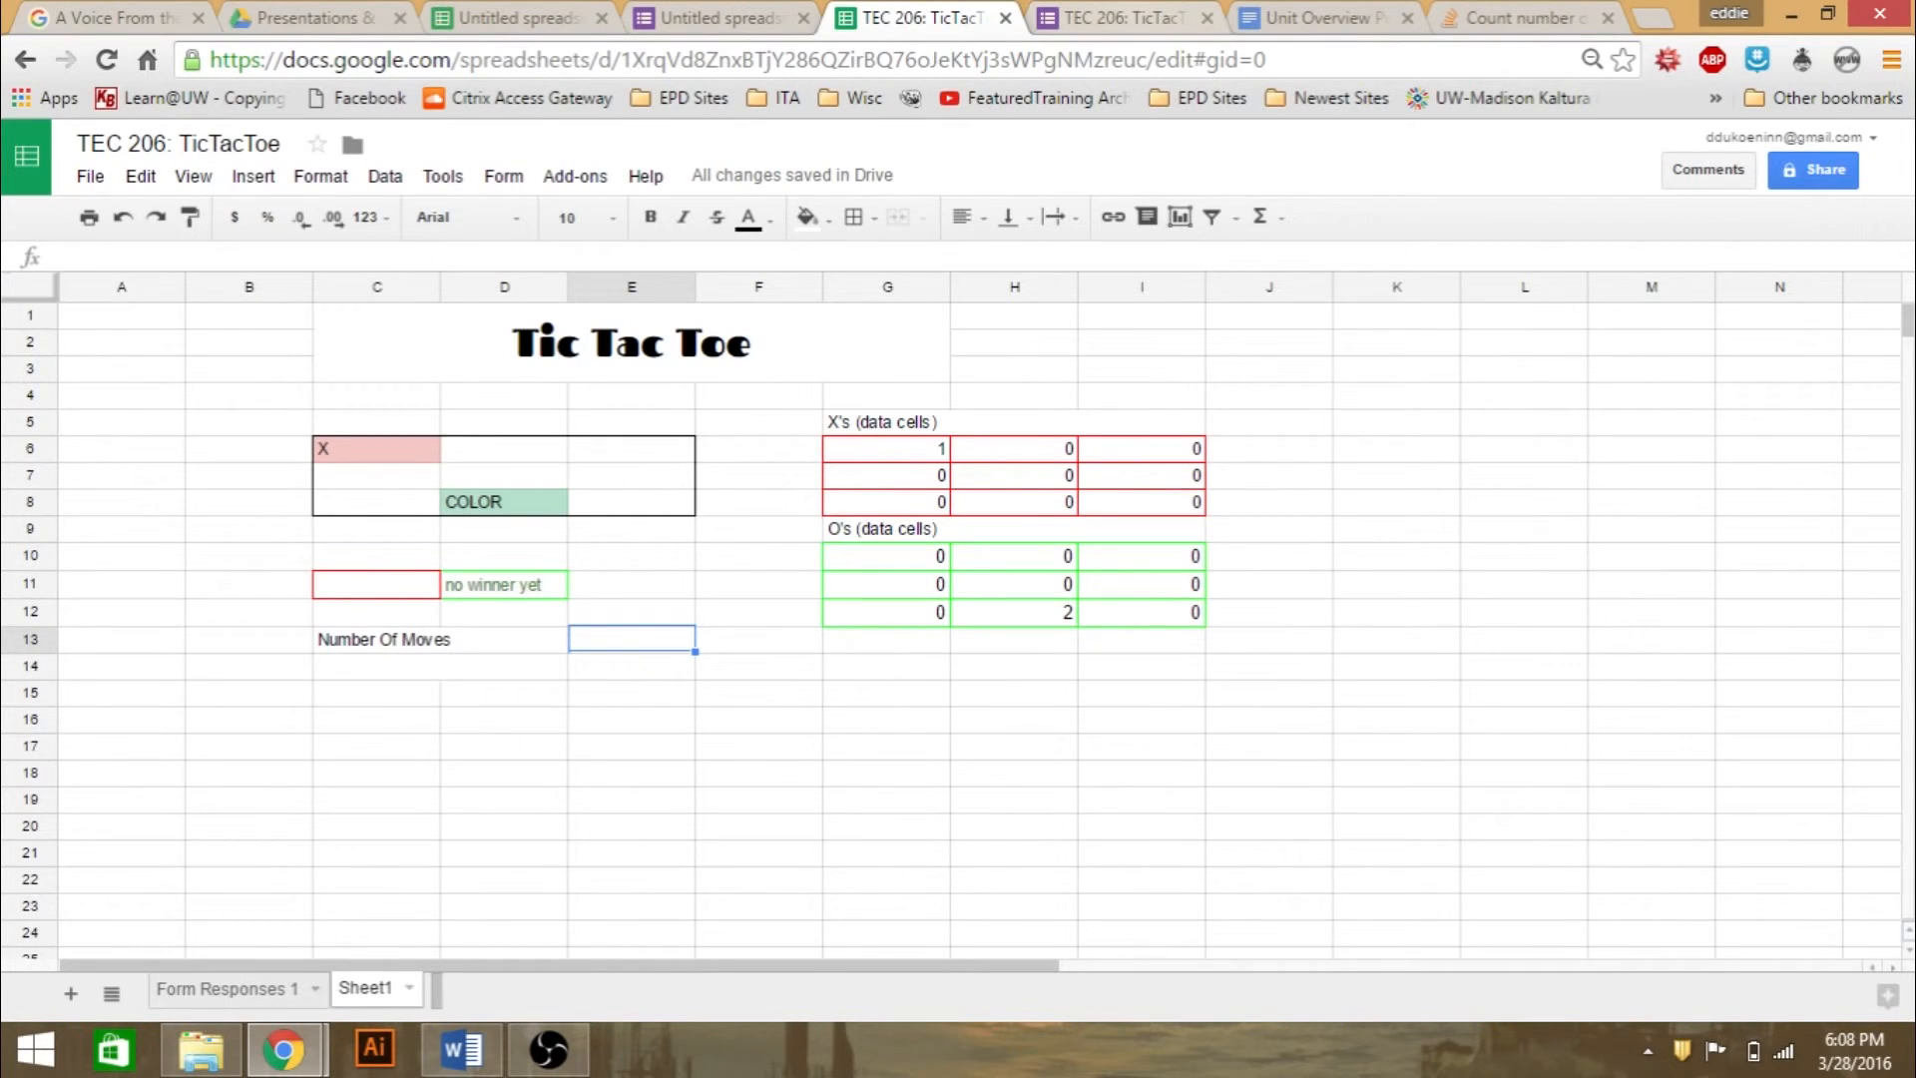
left_click(1119, 18)
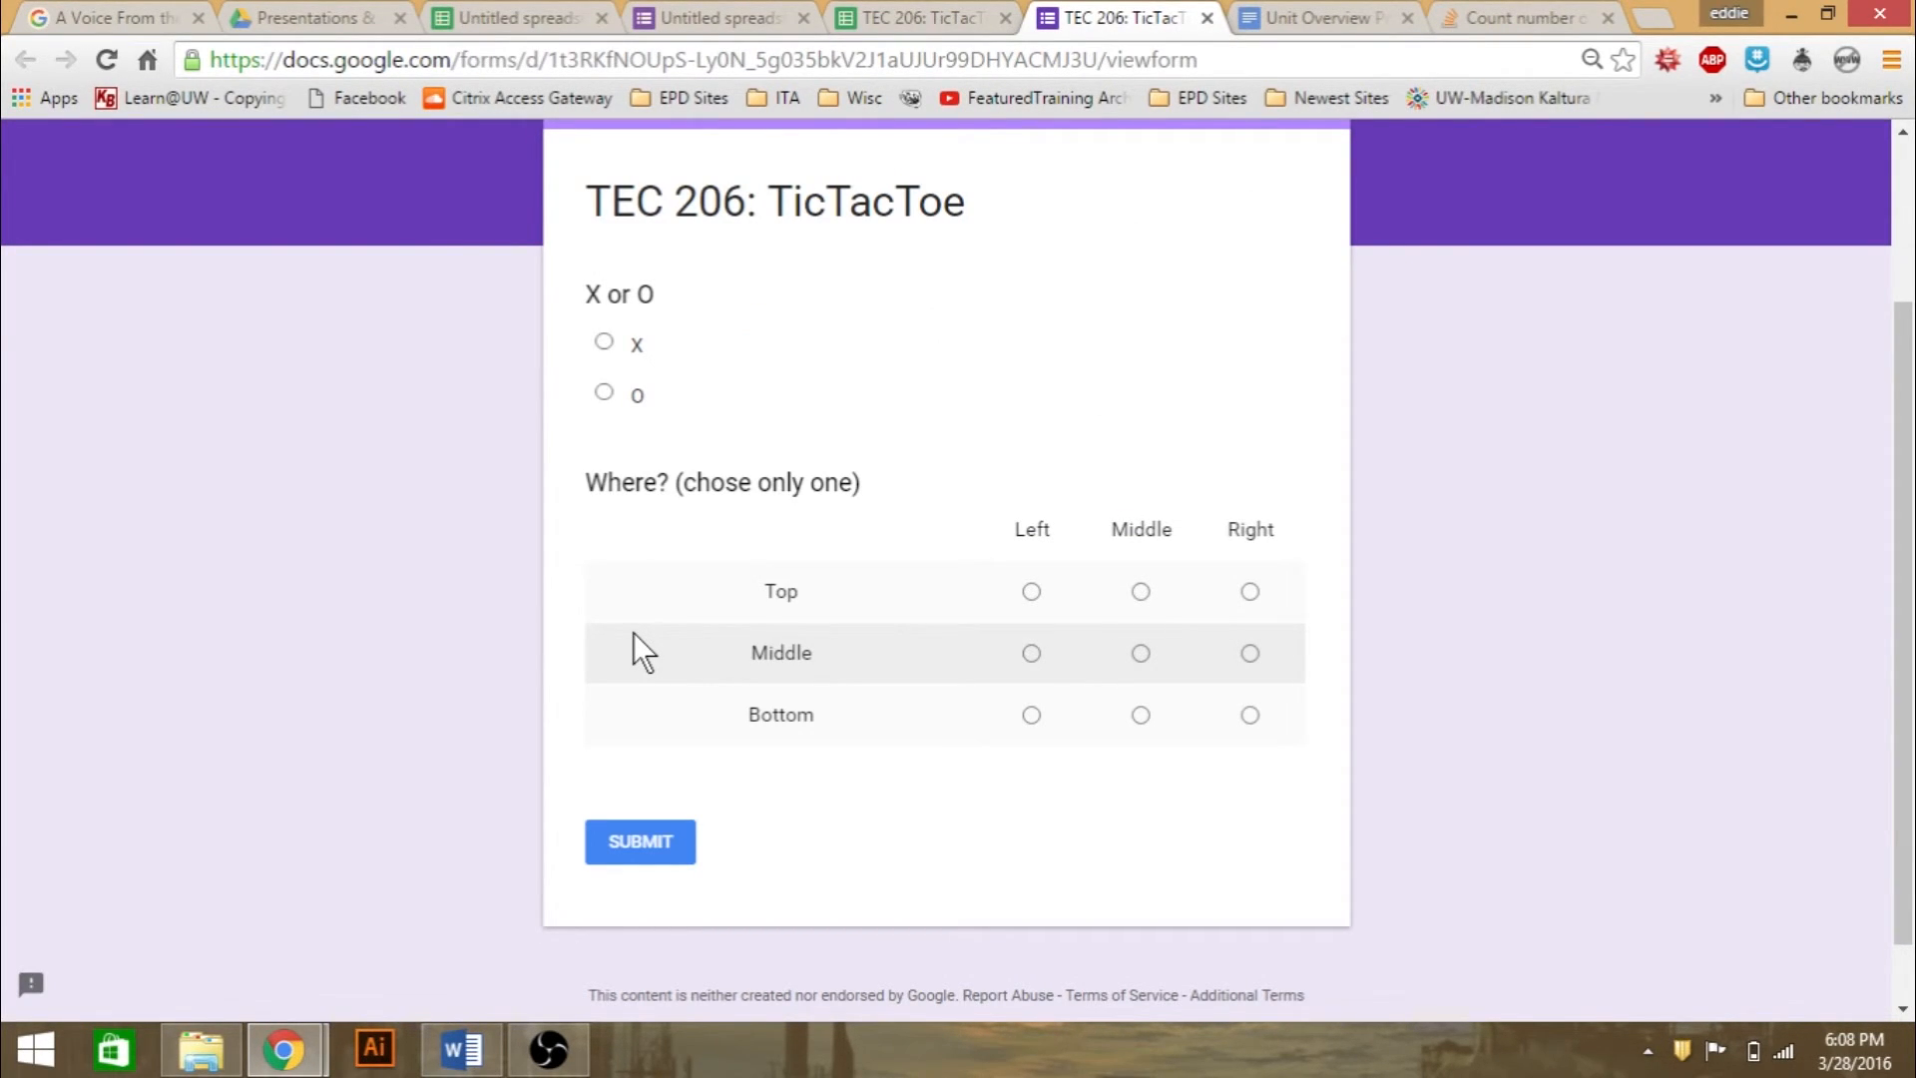
left_click(923, 18)
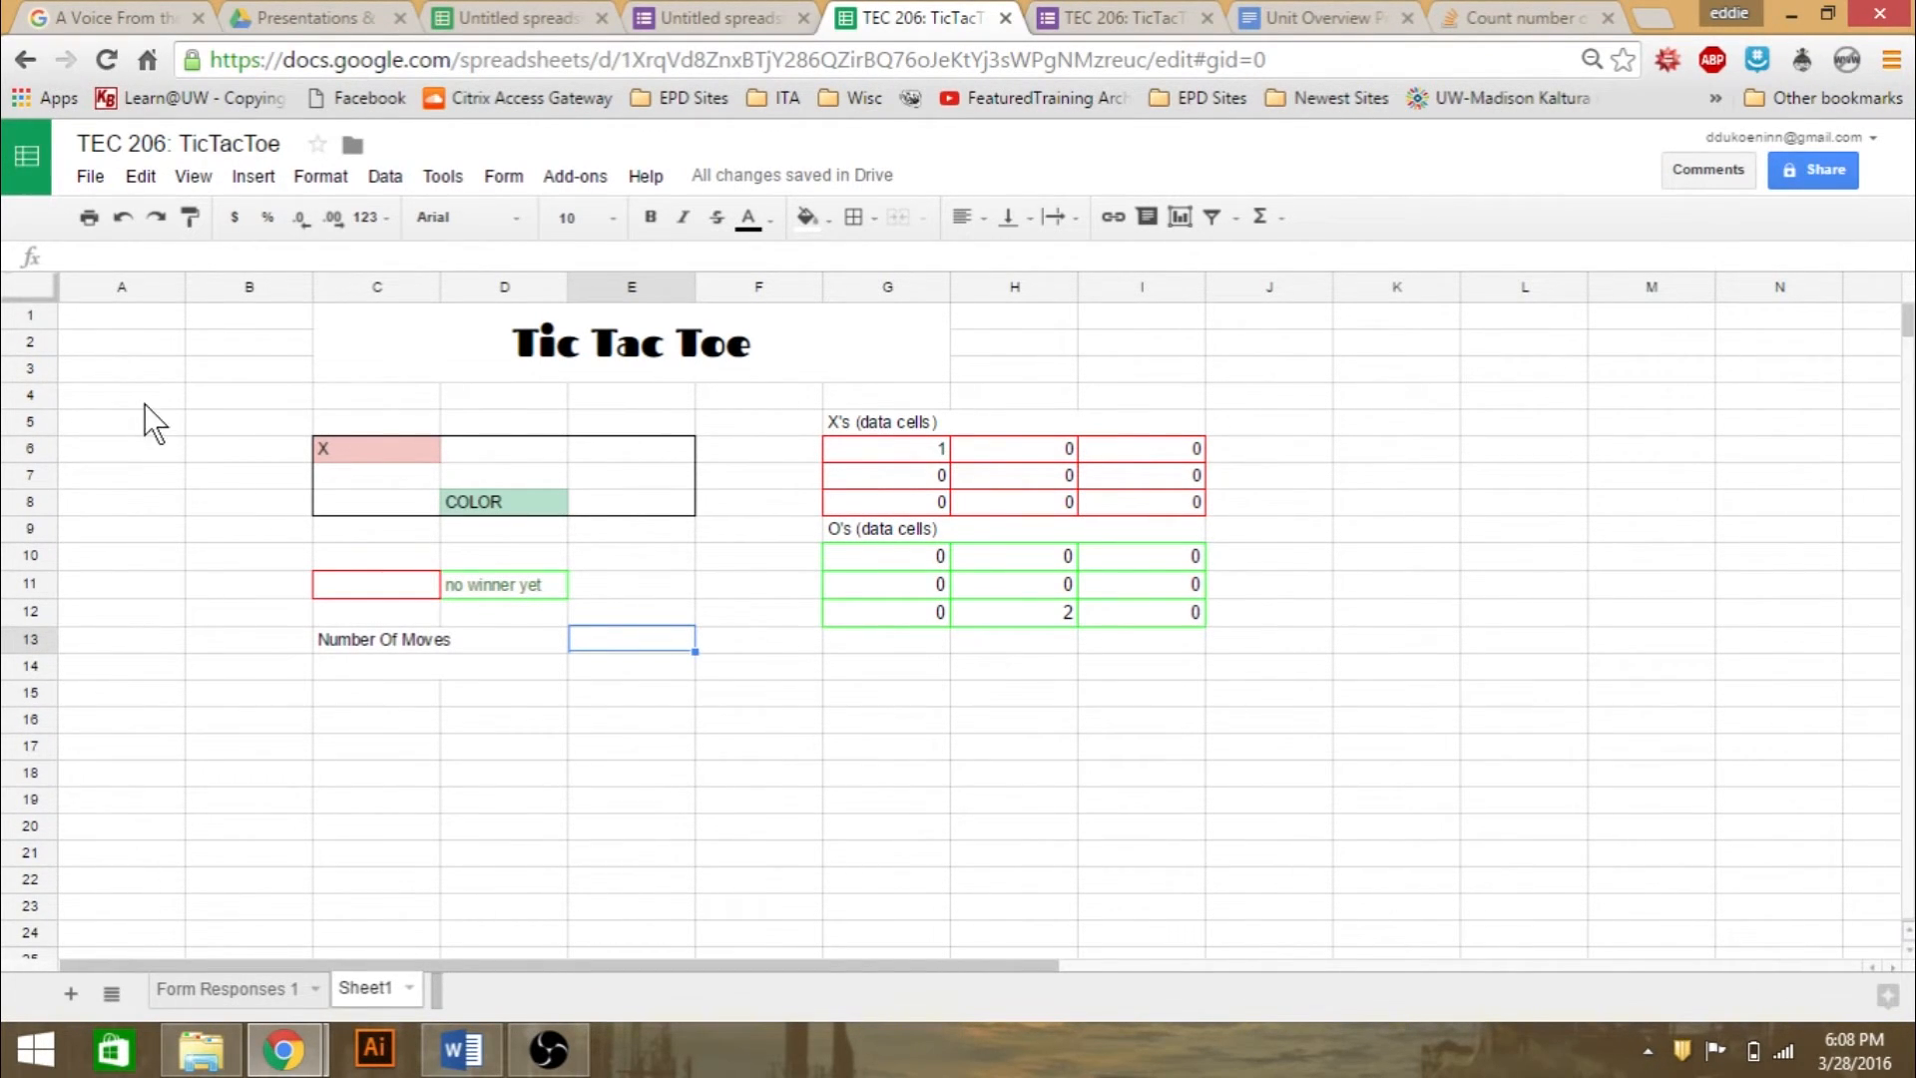
- Link cell A4 on Sheet1 to response cell D5 on the Form Responses 1 sheet
left_click(124, 387)
type("=")
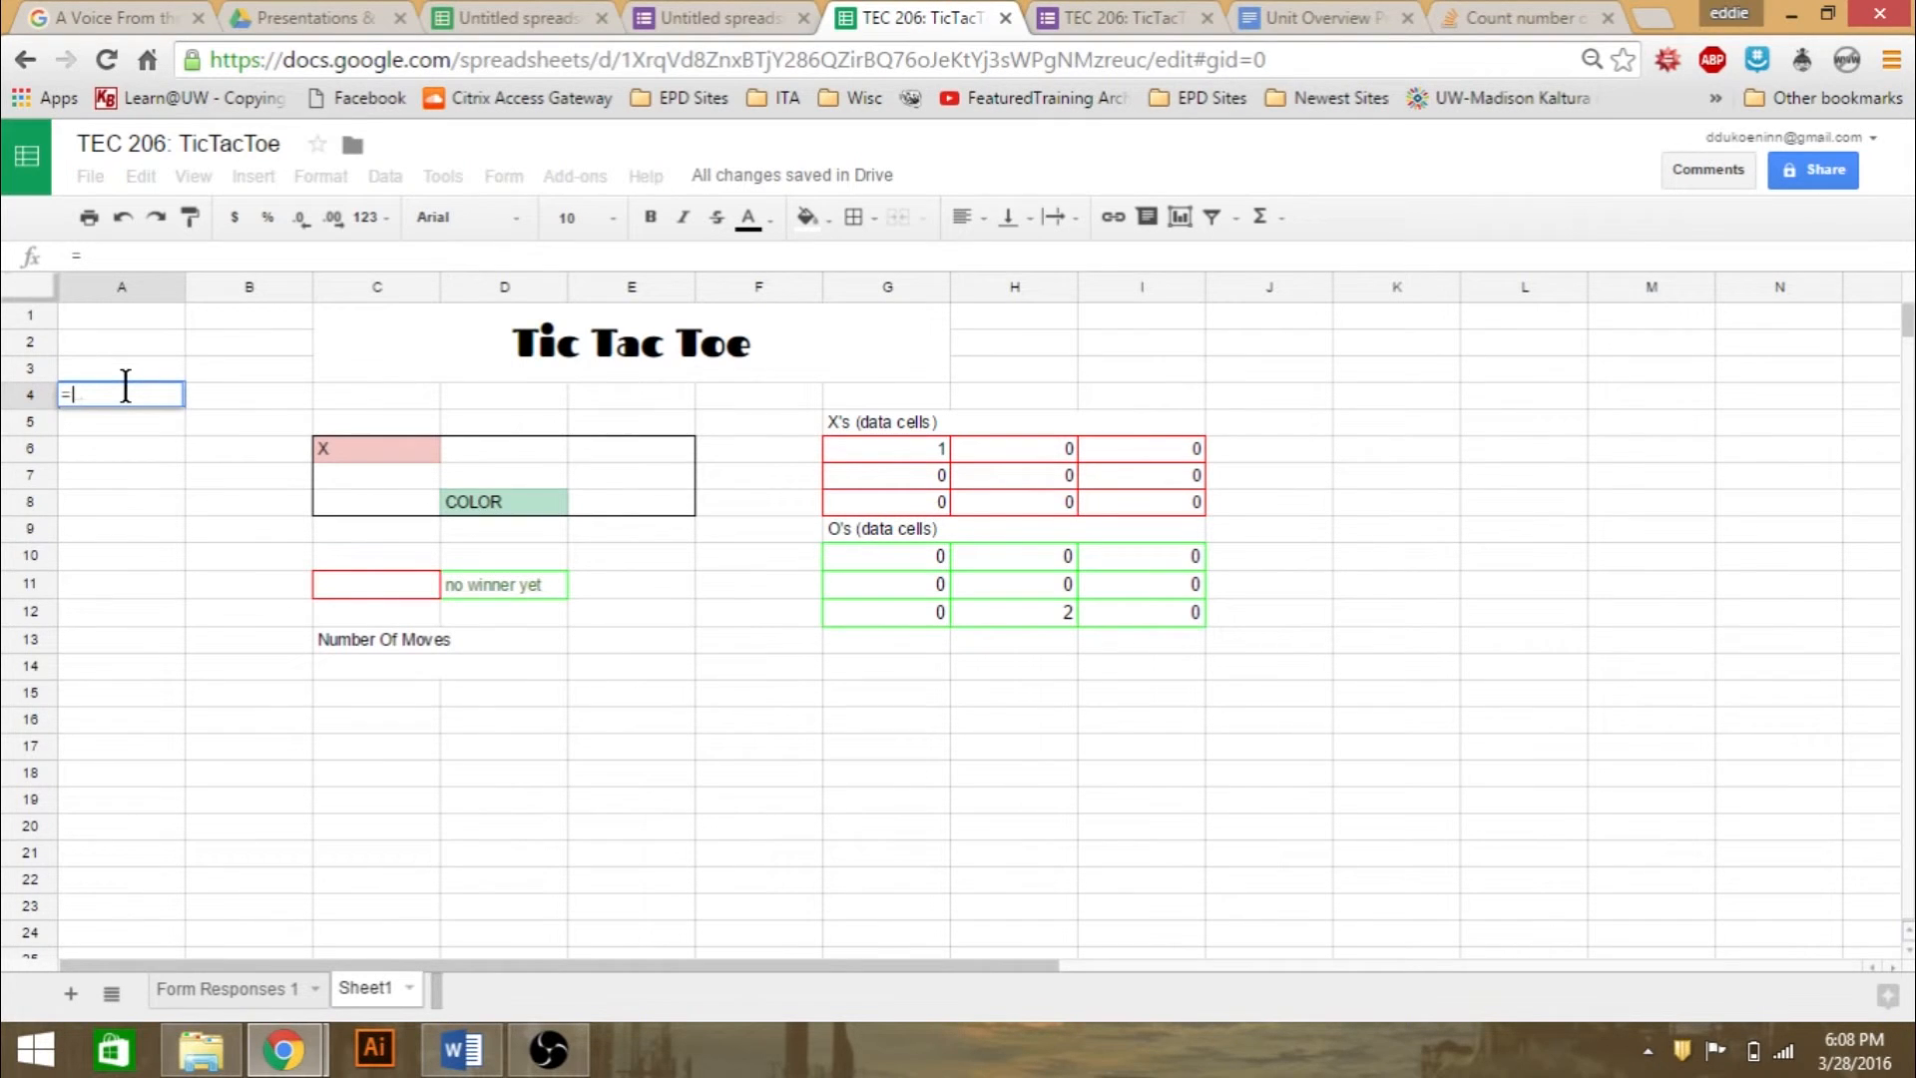
left_click(201, 992)
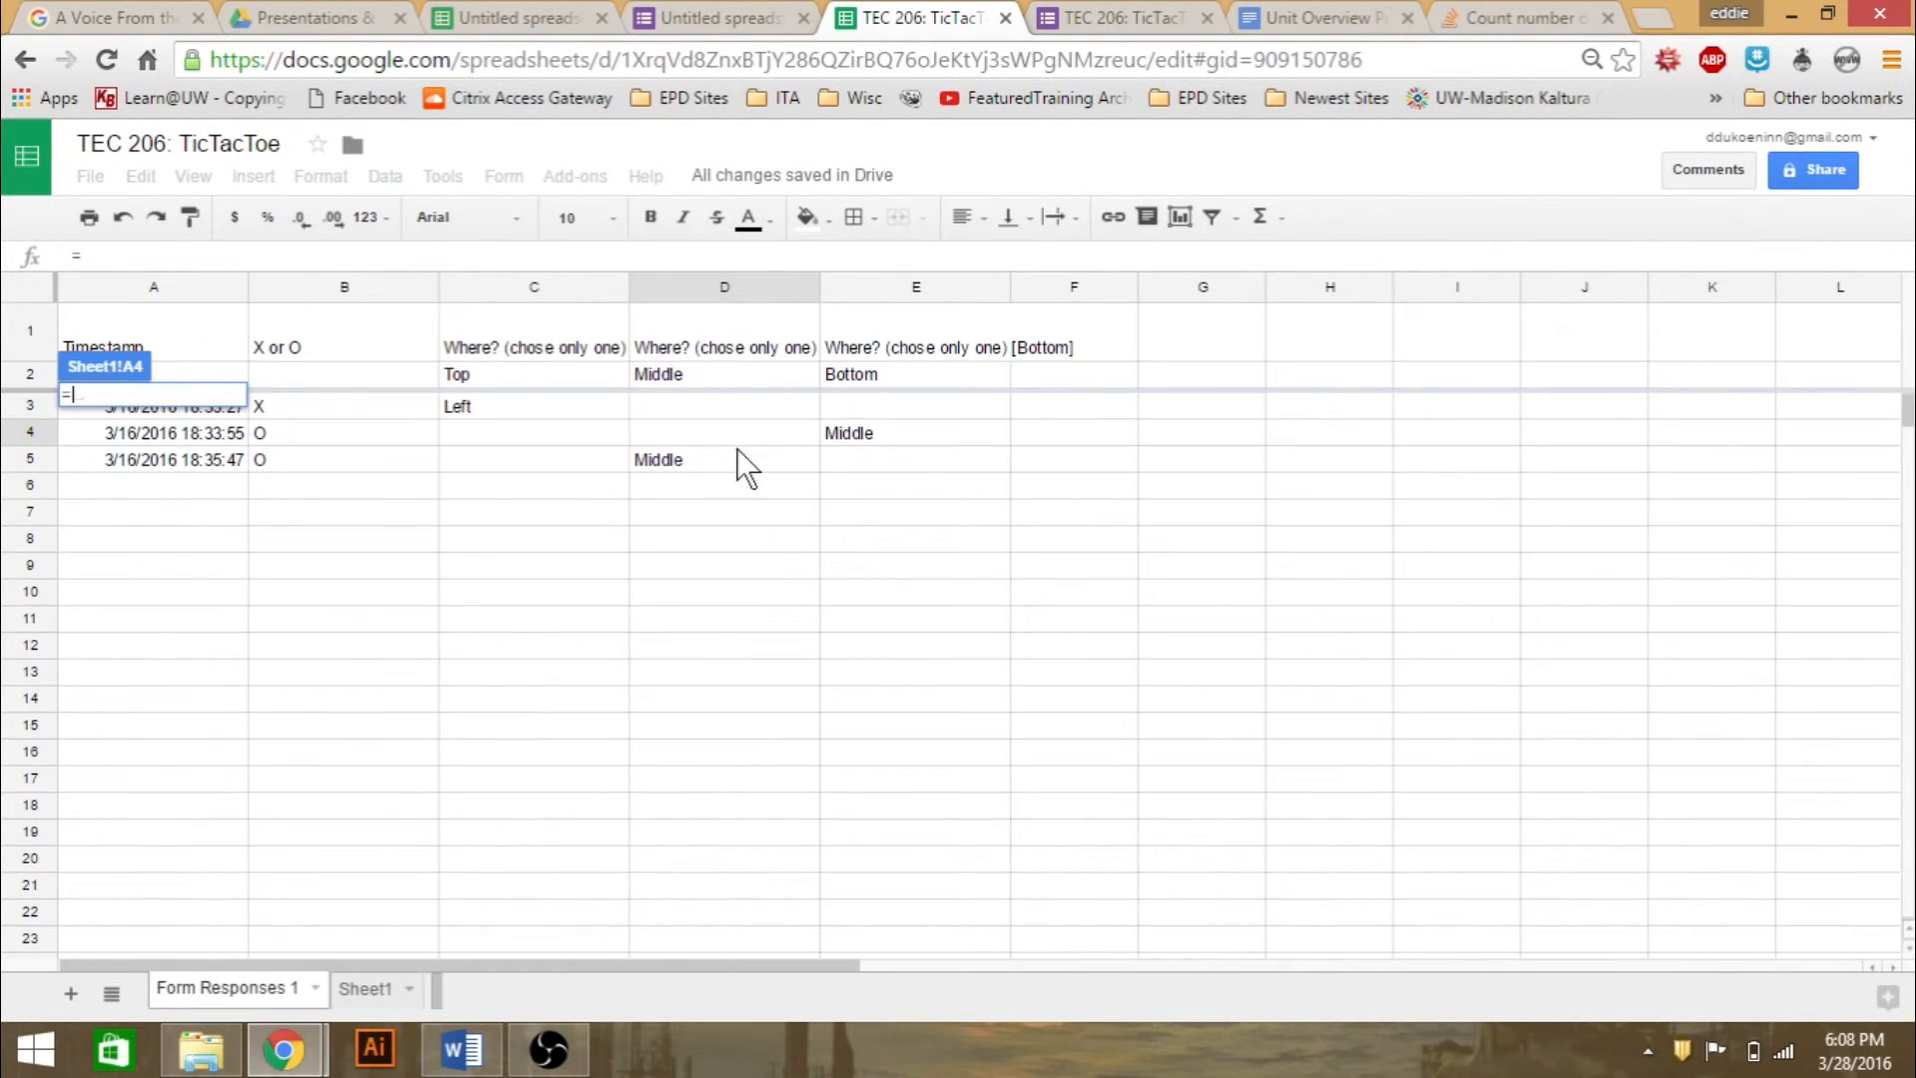
left_click(718, 469)
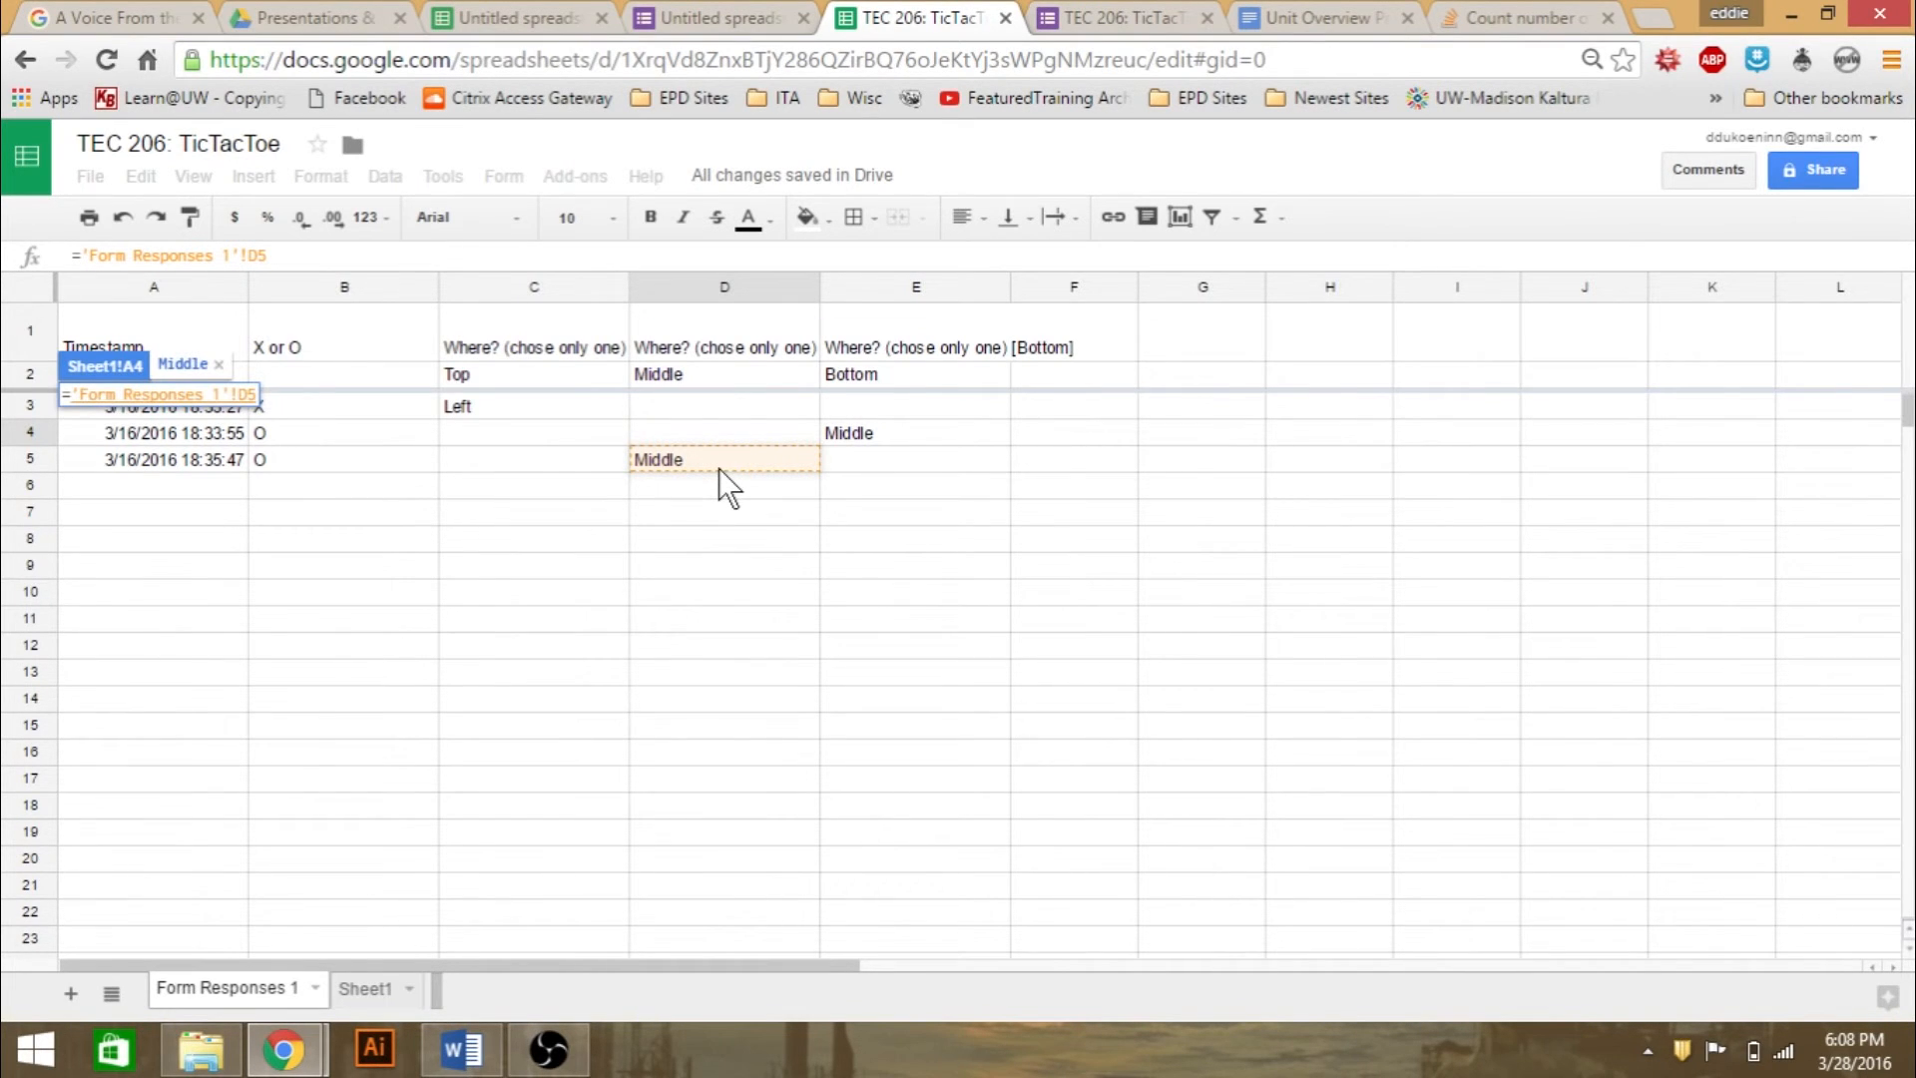
key("Return")
left_click(147, 613)
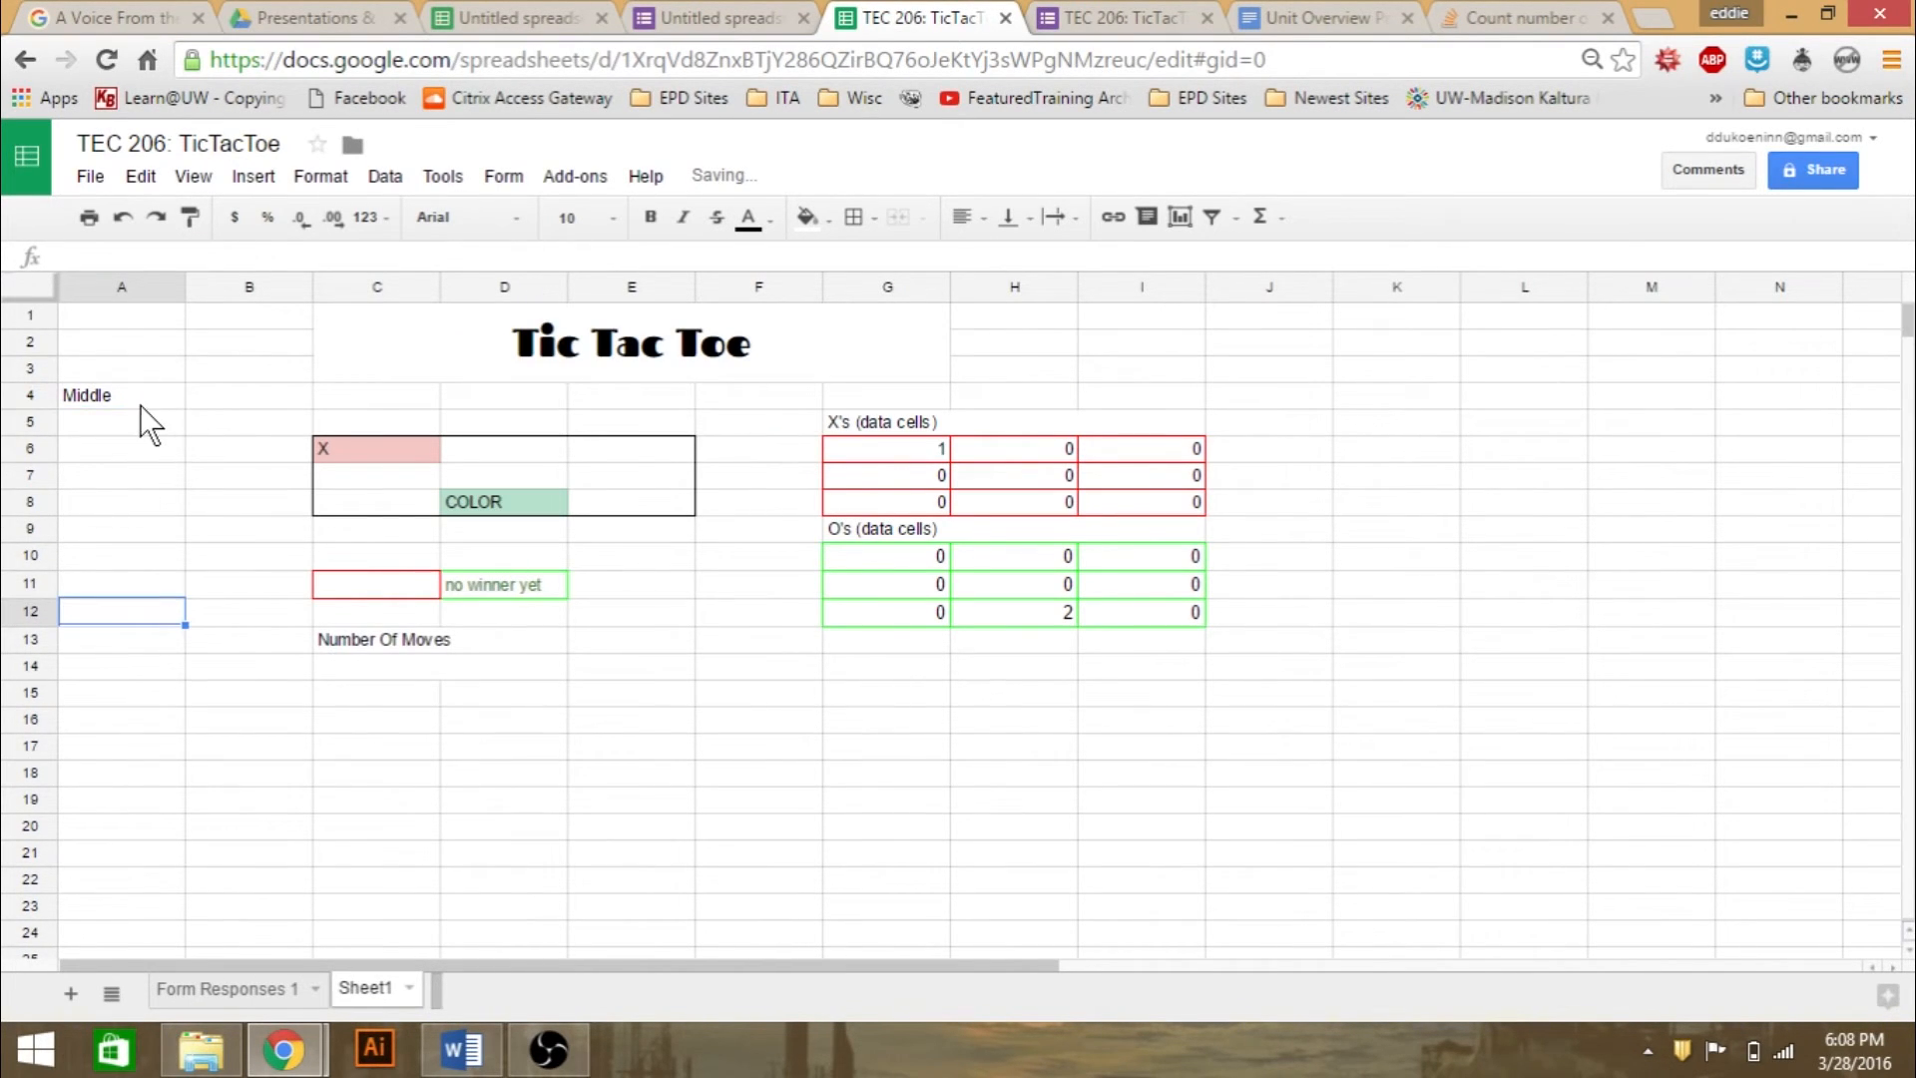
- Examine the 'Form Responses 1'!D5 reference in A4 and compare it with the Form Responses 1 sheet
left_click(140, 403)
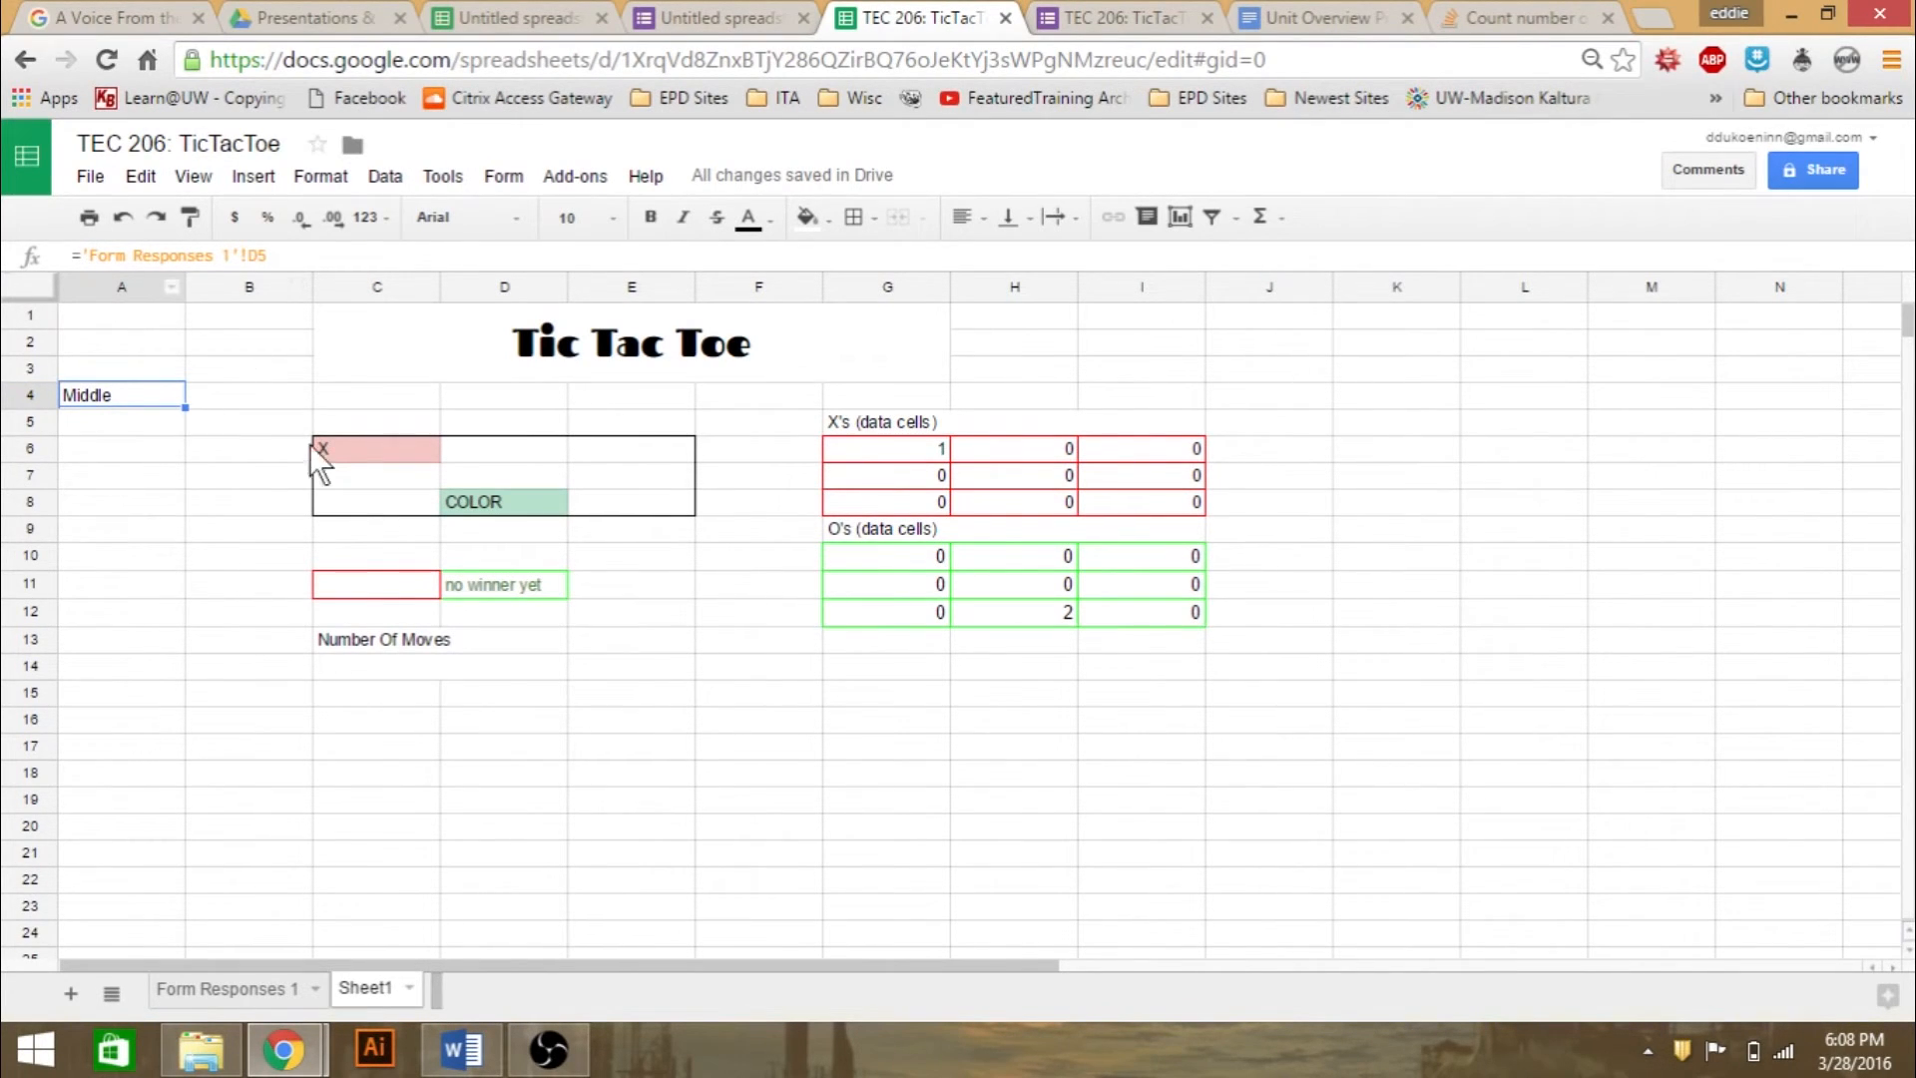
left_click_drag(85, 257, 304, 262)
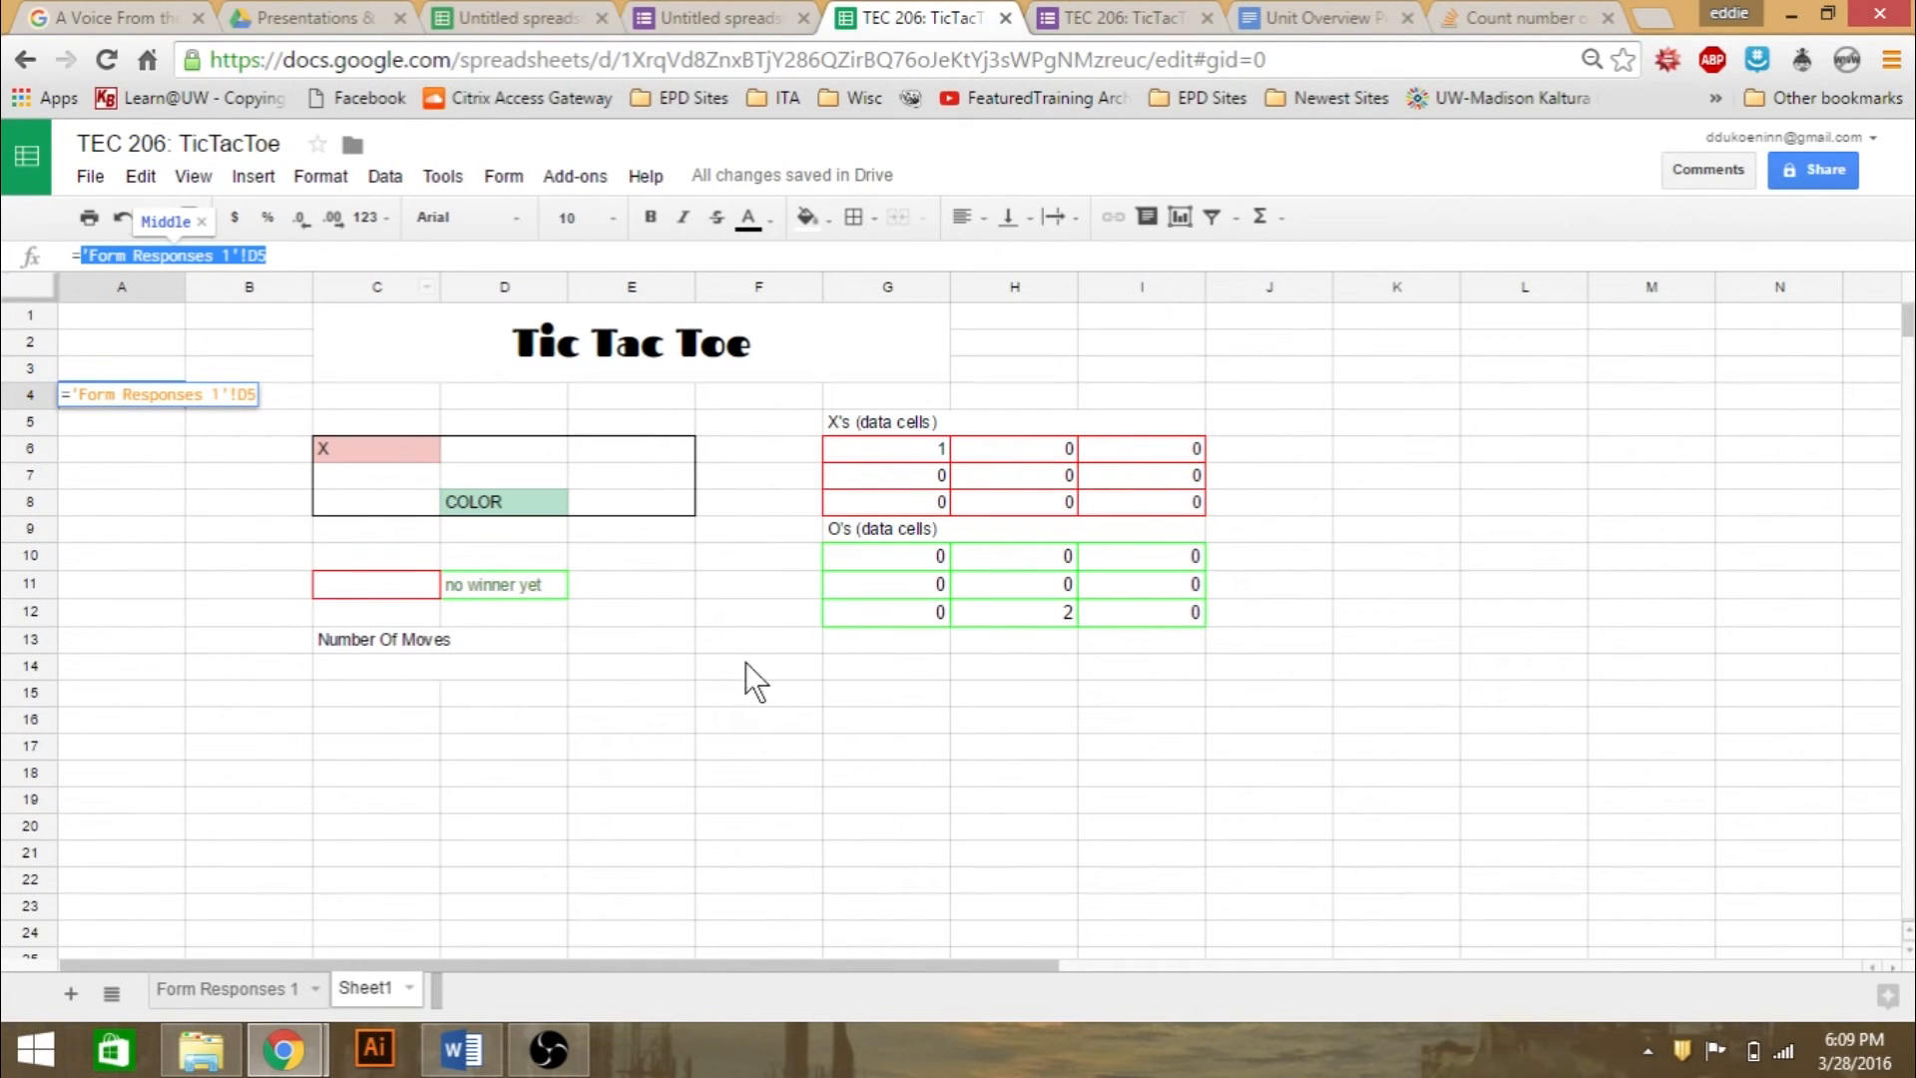
left_click(273, 987)
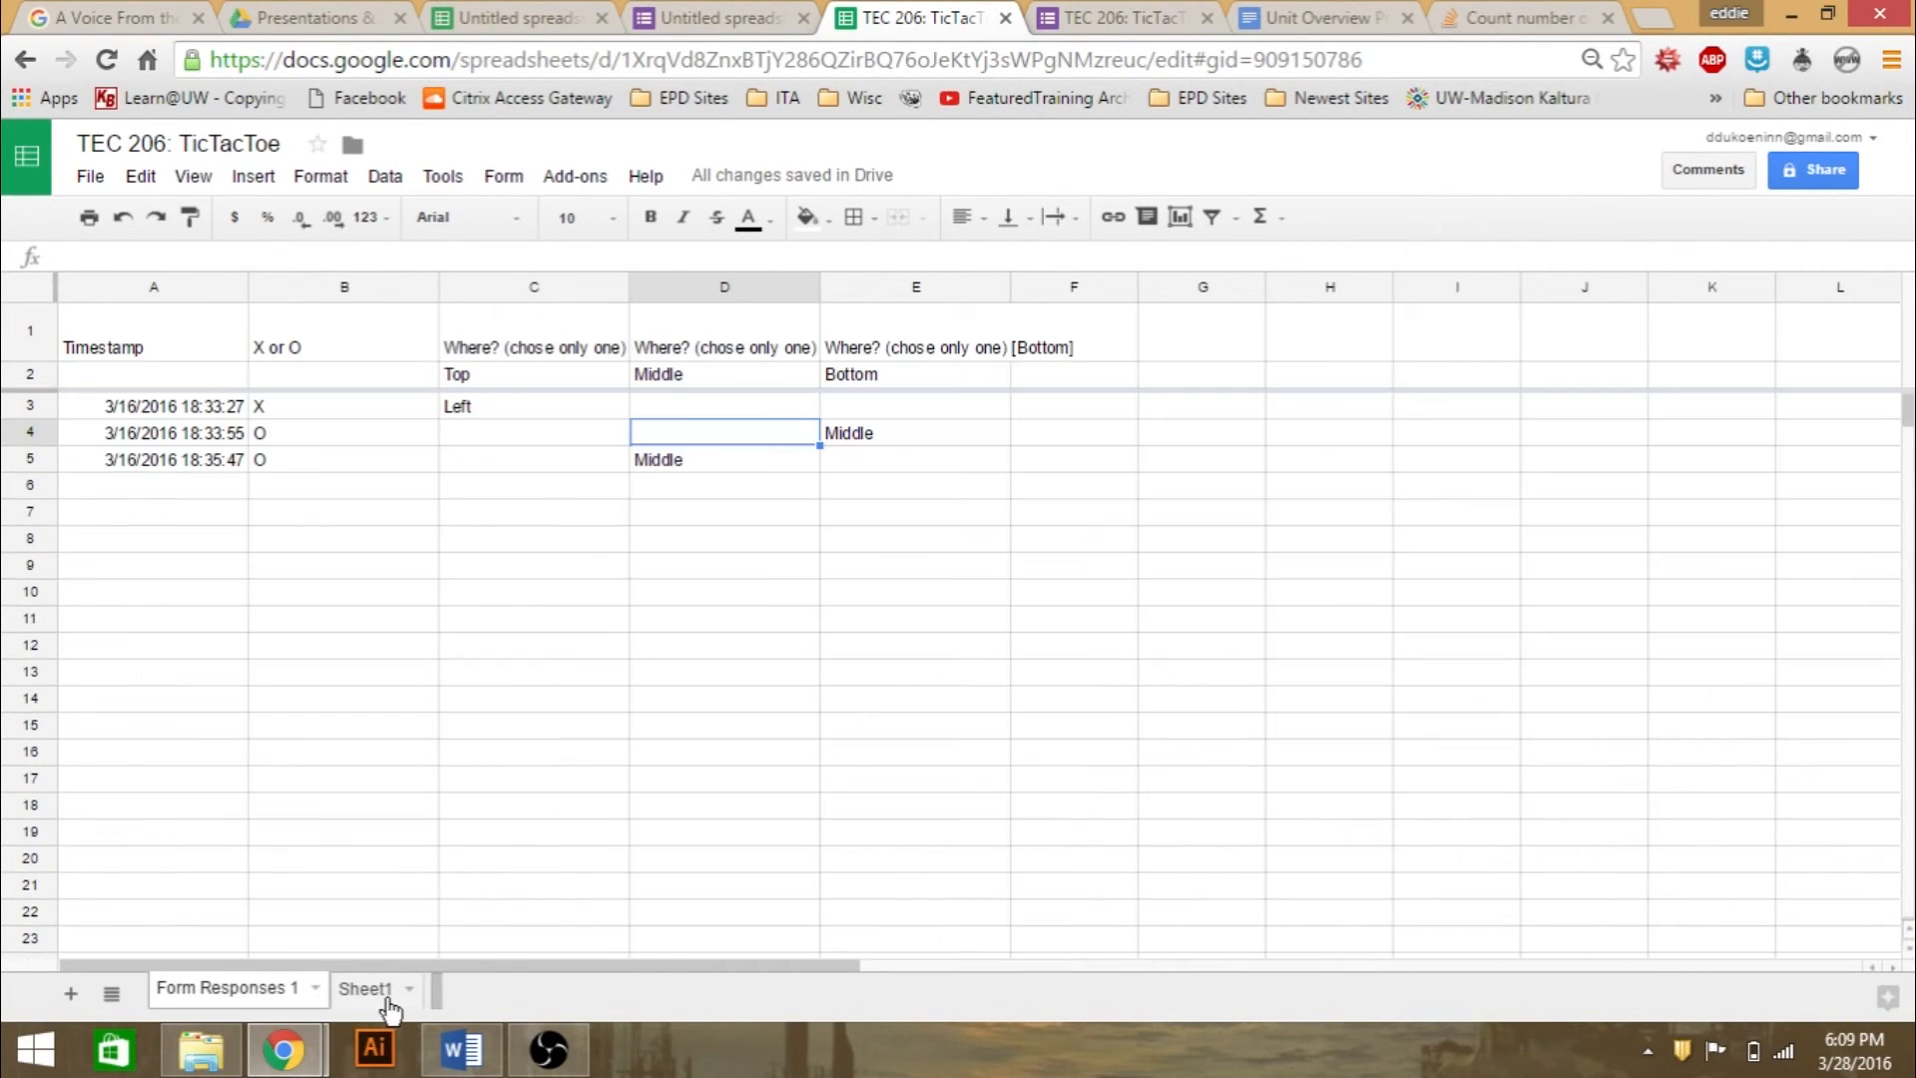
left_click(387, 998)
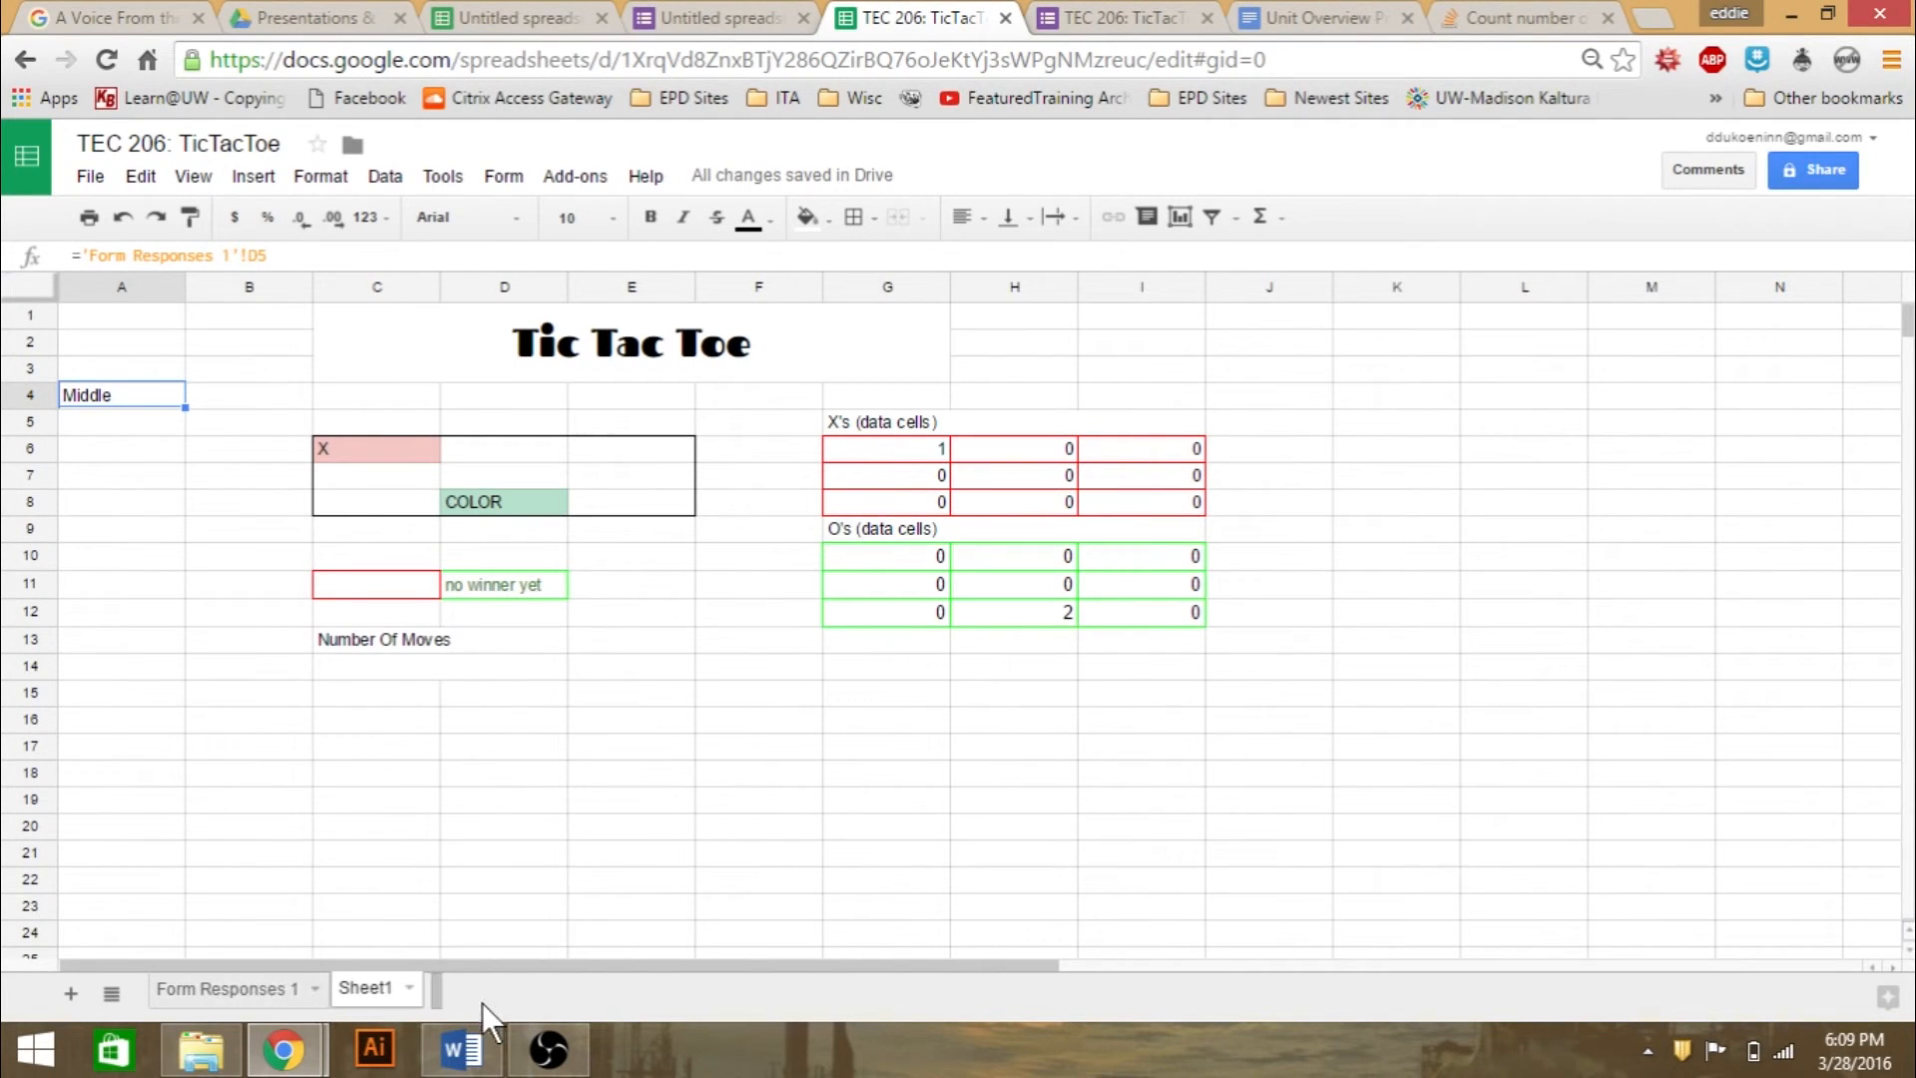
- Replace A4's formula with the start of a SUM formula, trying title cell C1 as its argument and removing that reference
left_click_drag(303, 258, 13, 322)
key("BackSpace")
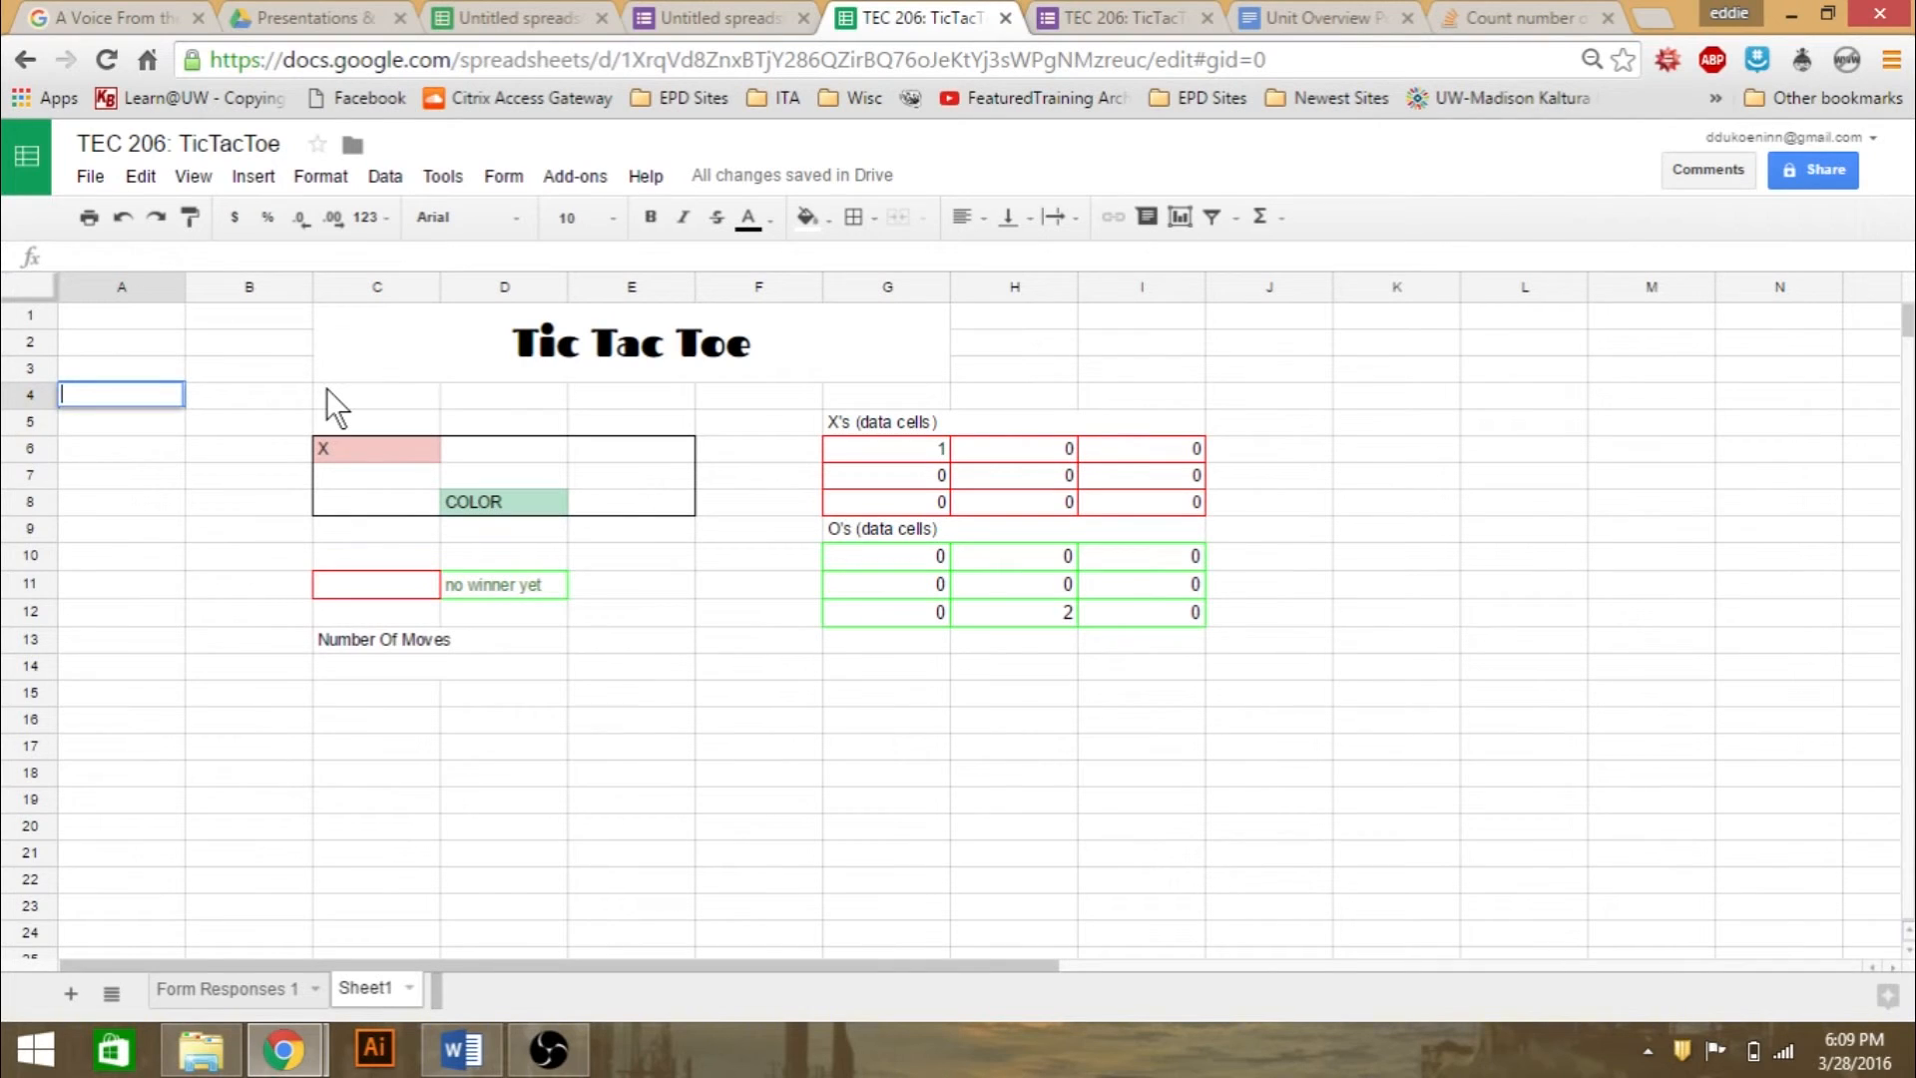
type("=")
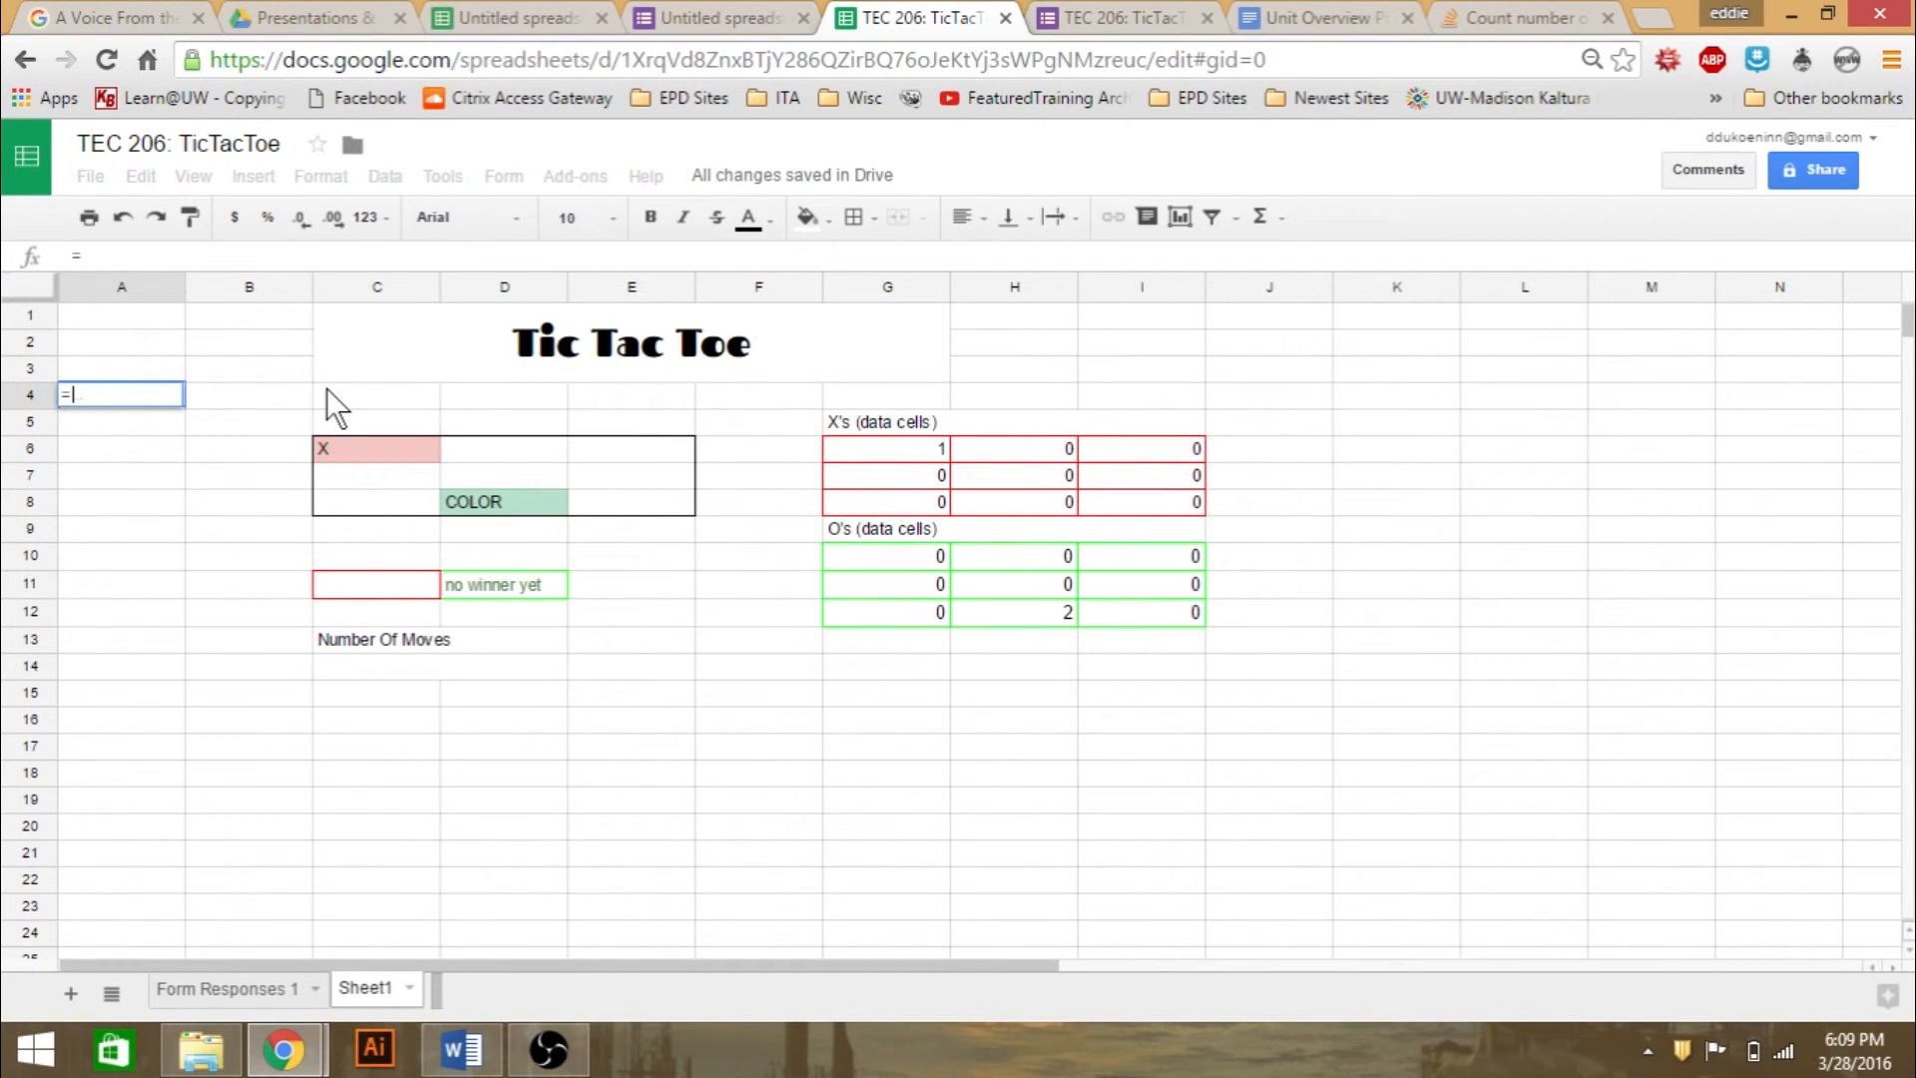
type("sum(")
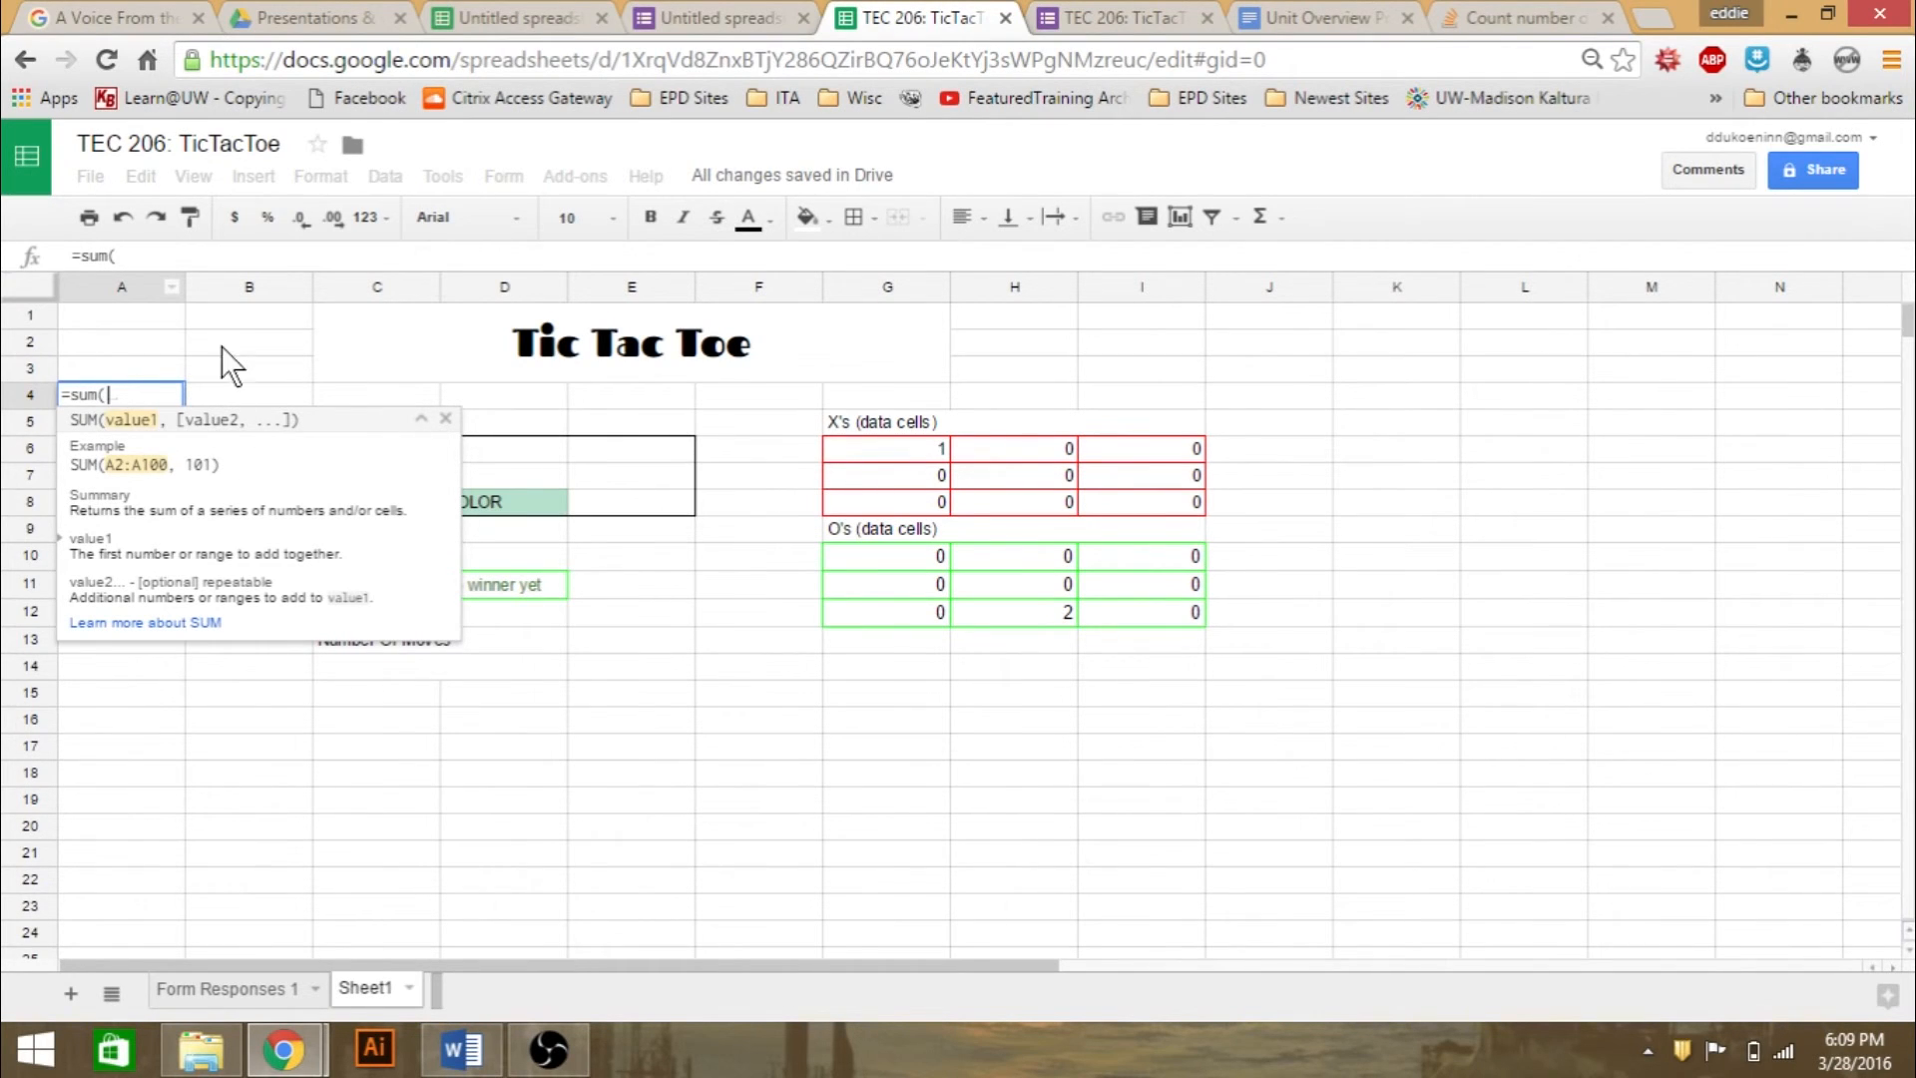
left_click(689, 347)
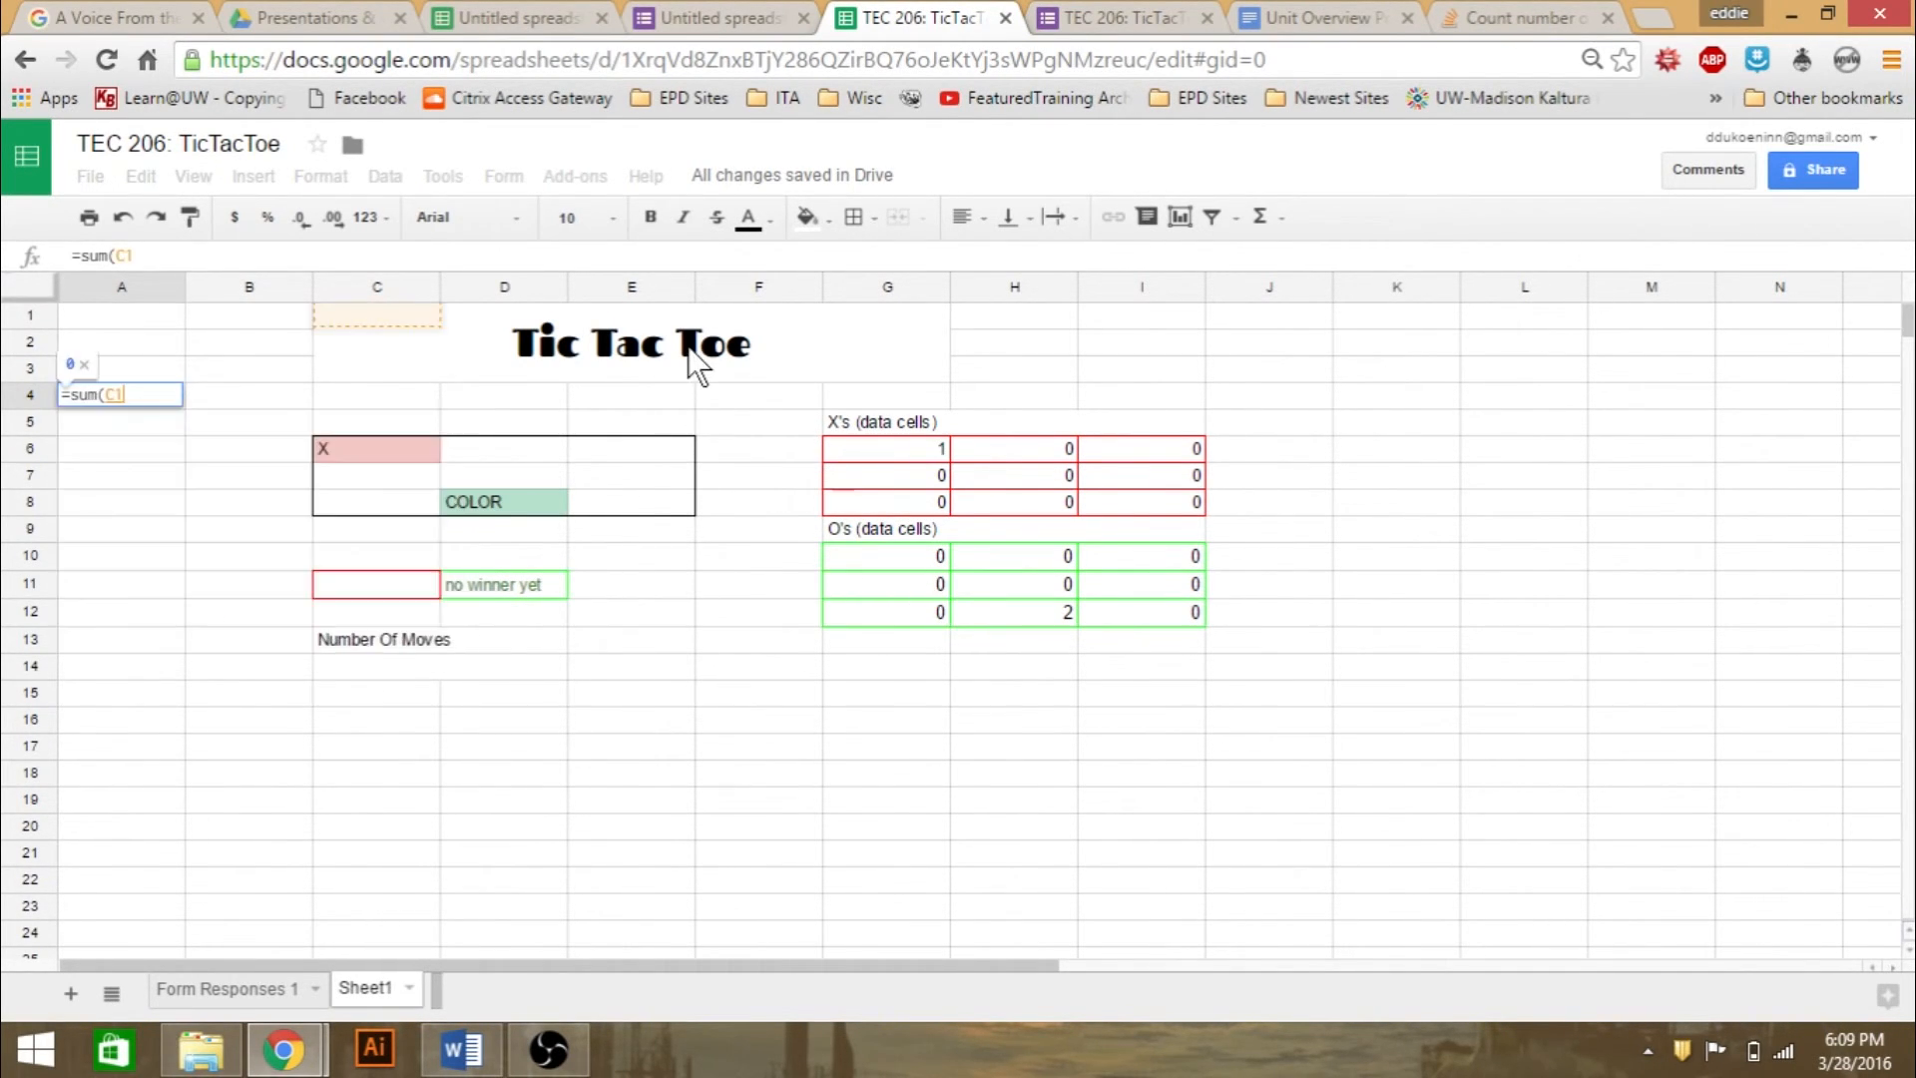
key("BackSpace")
key("BackSpace")
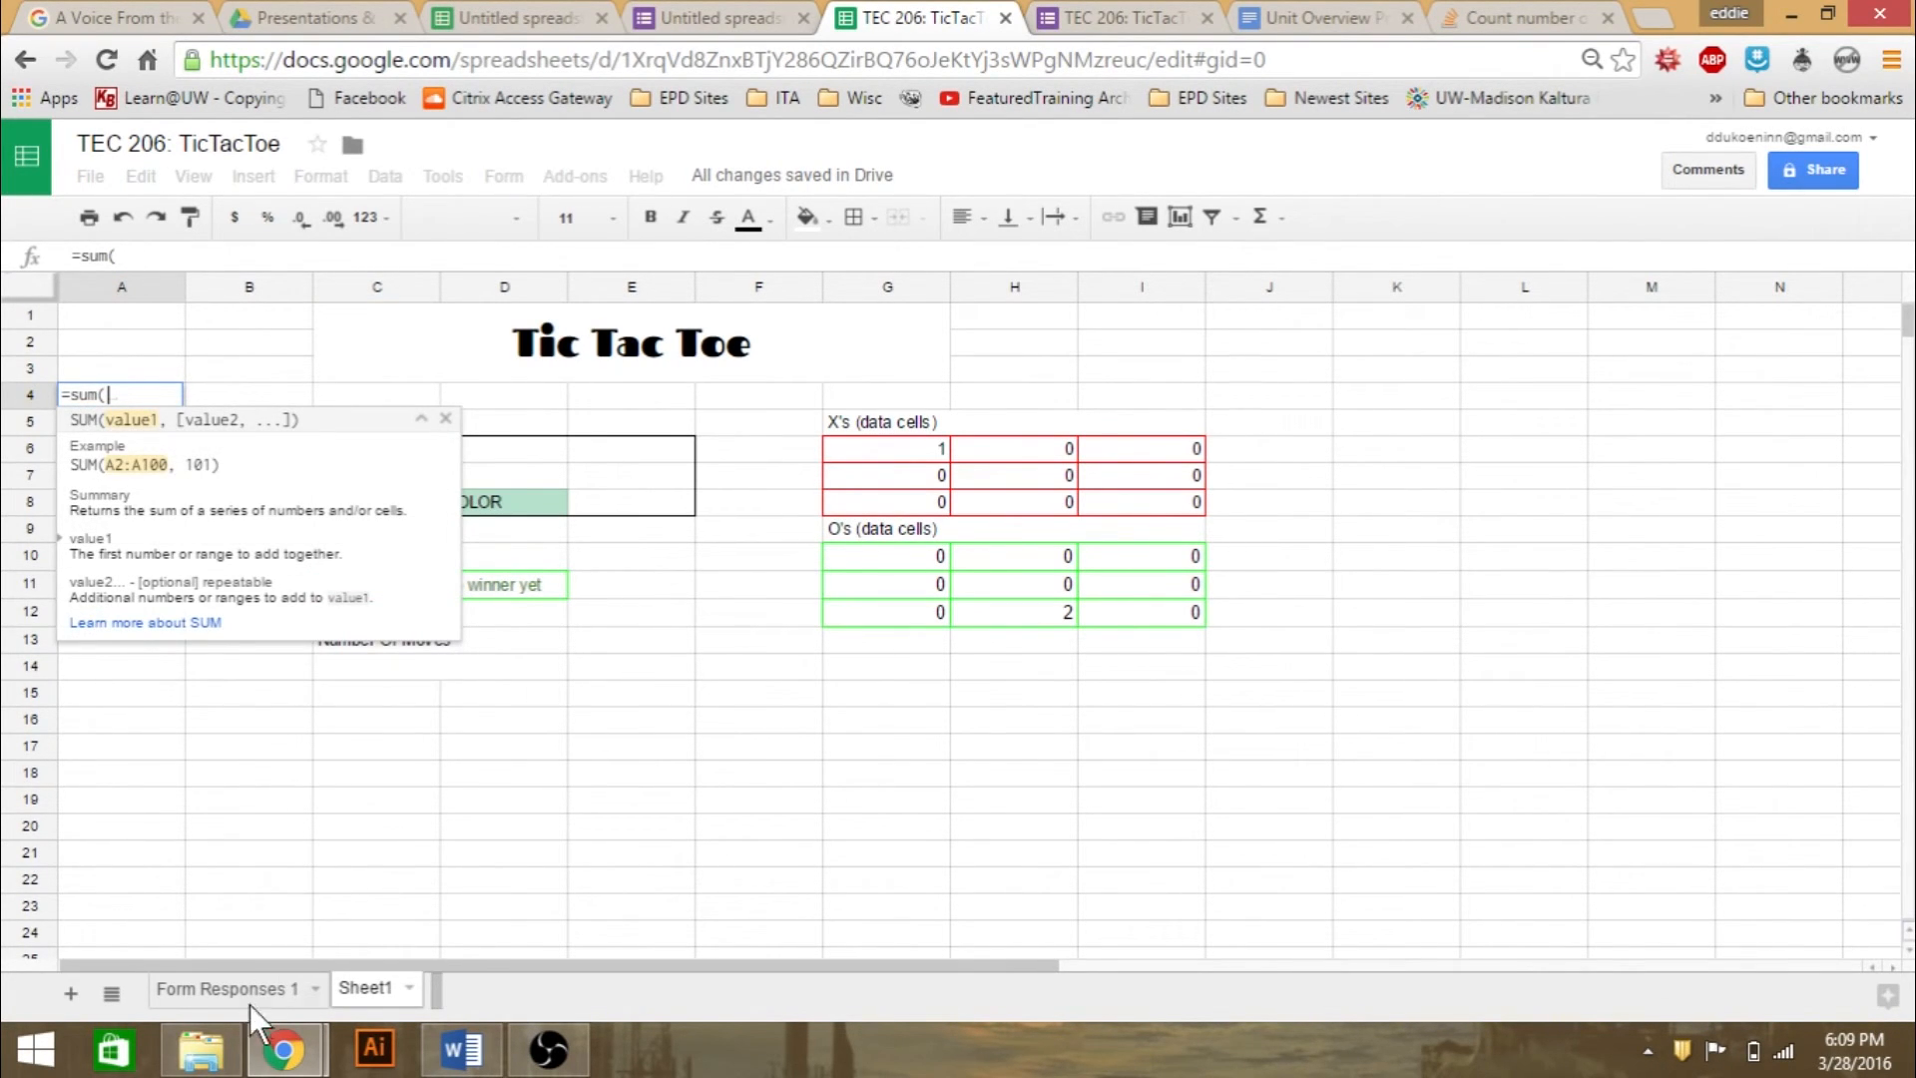
- Reference timestamp cell A5 on Form Responses 1 in A4's SUM formula, then clear the whole formula
left_click(250, 993)
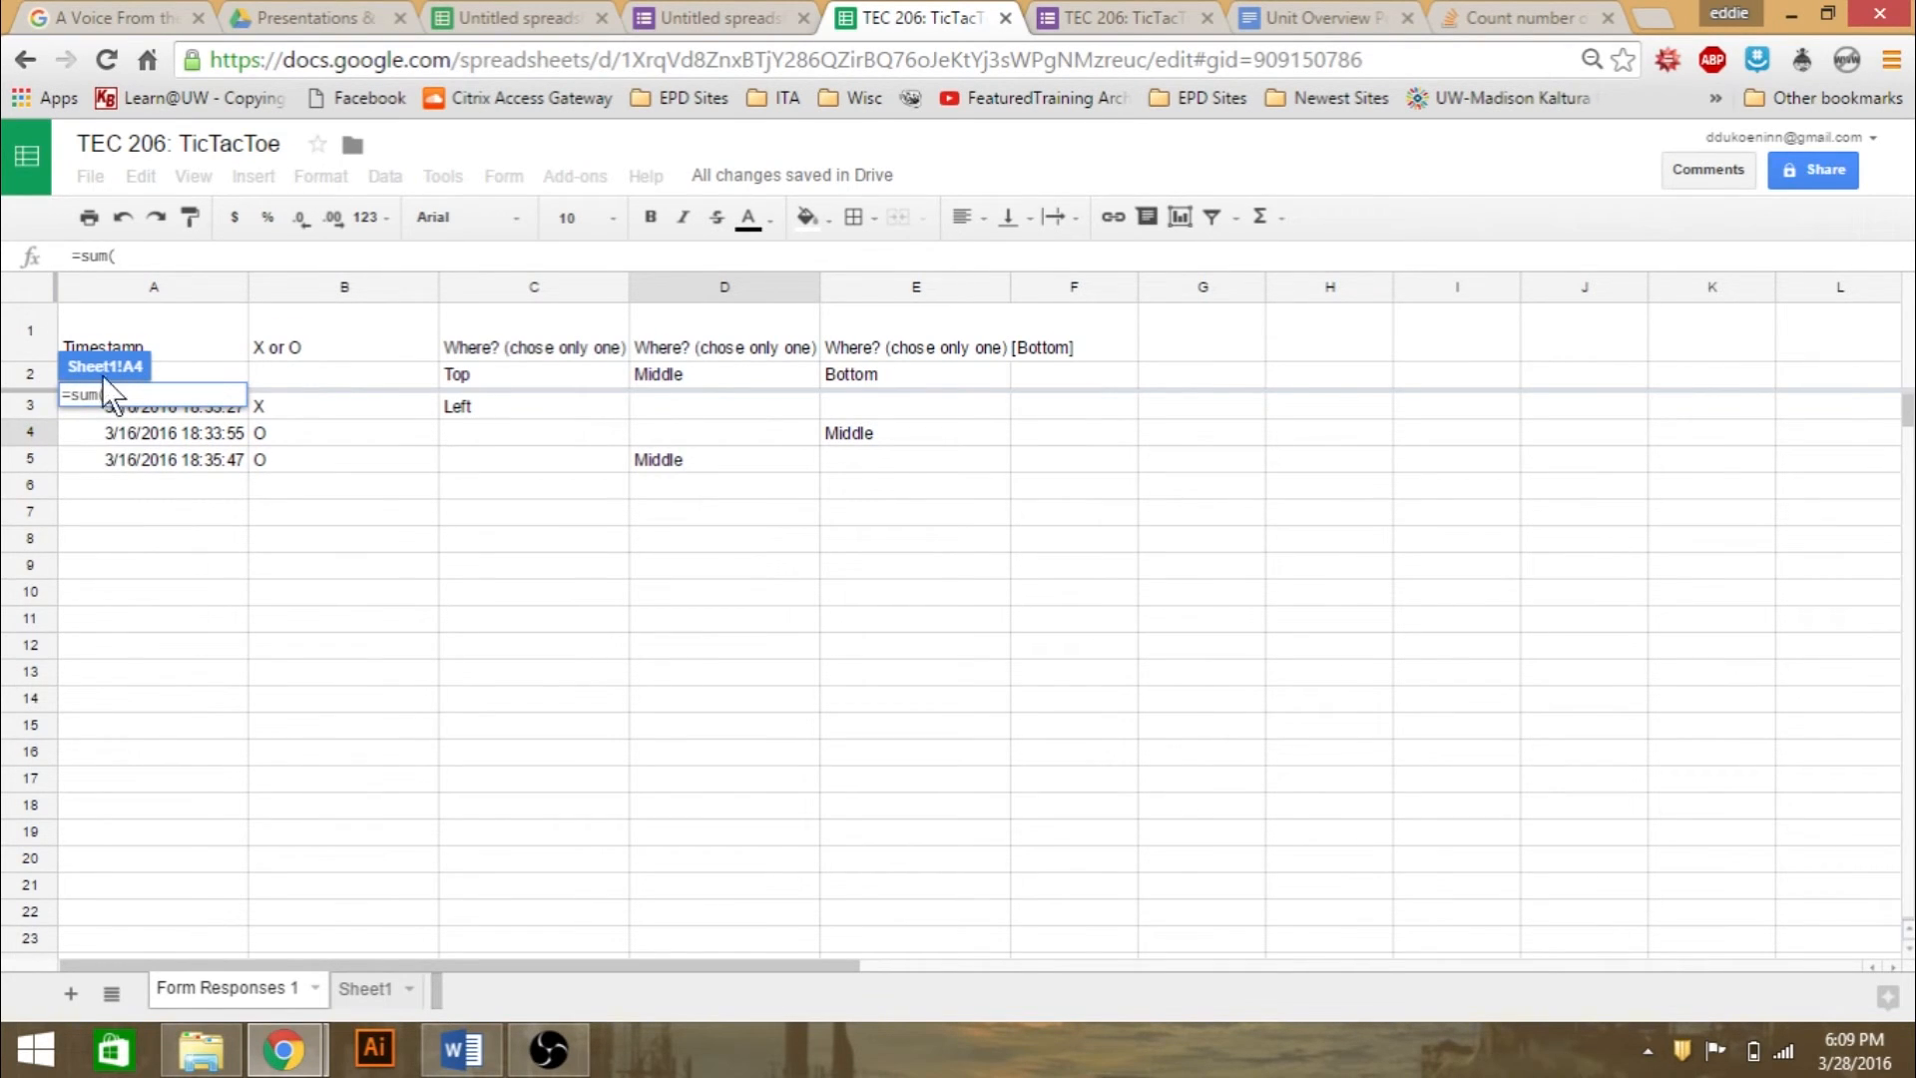
left_click(224, 463)
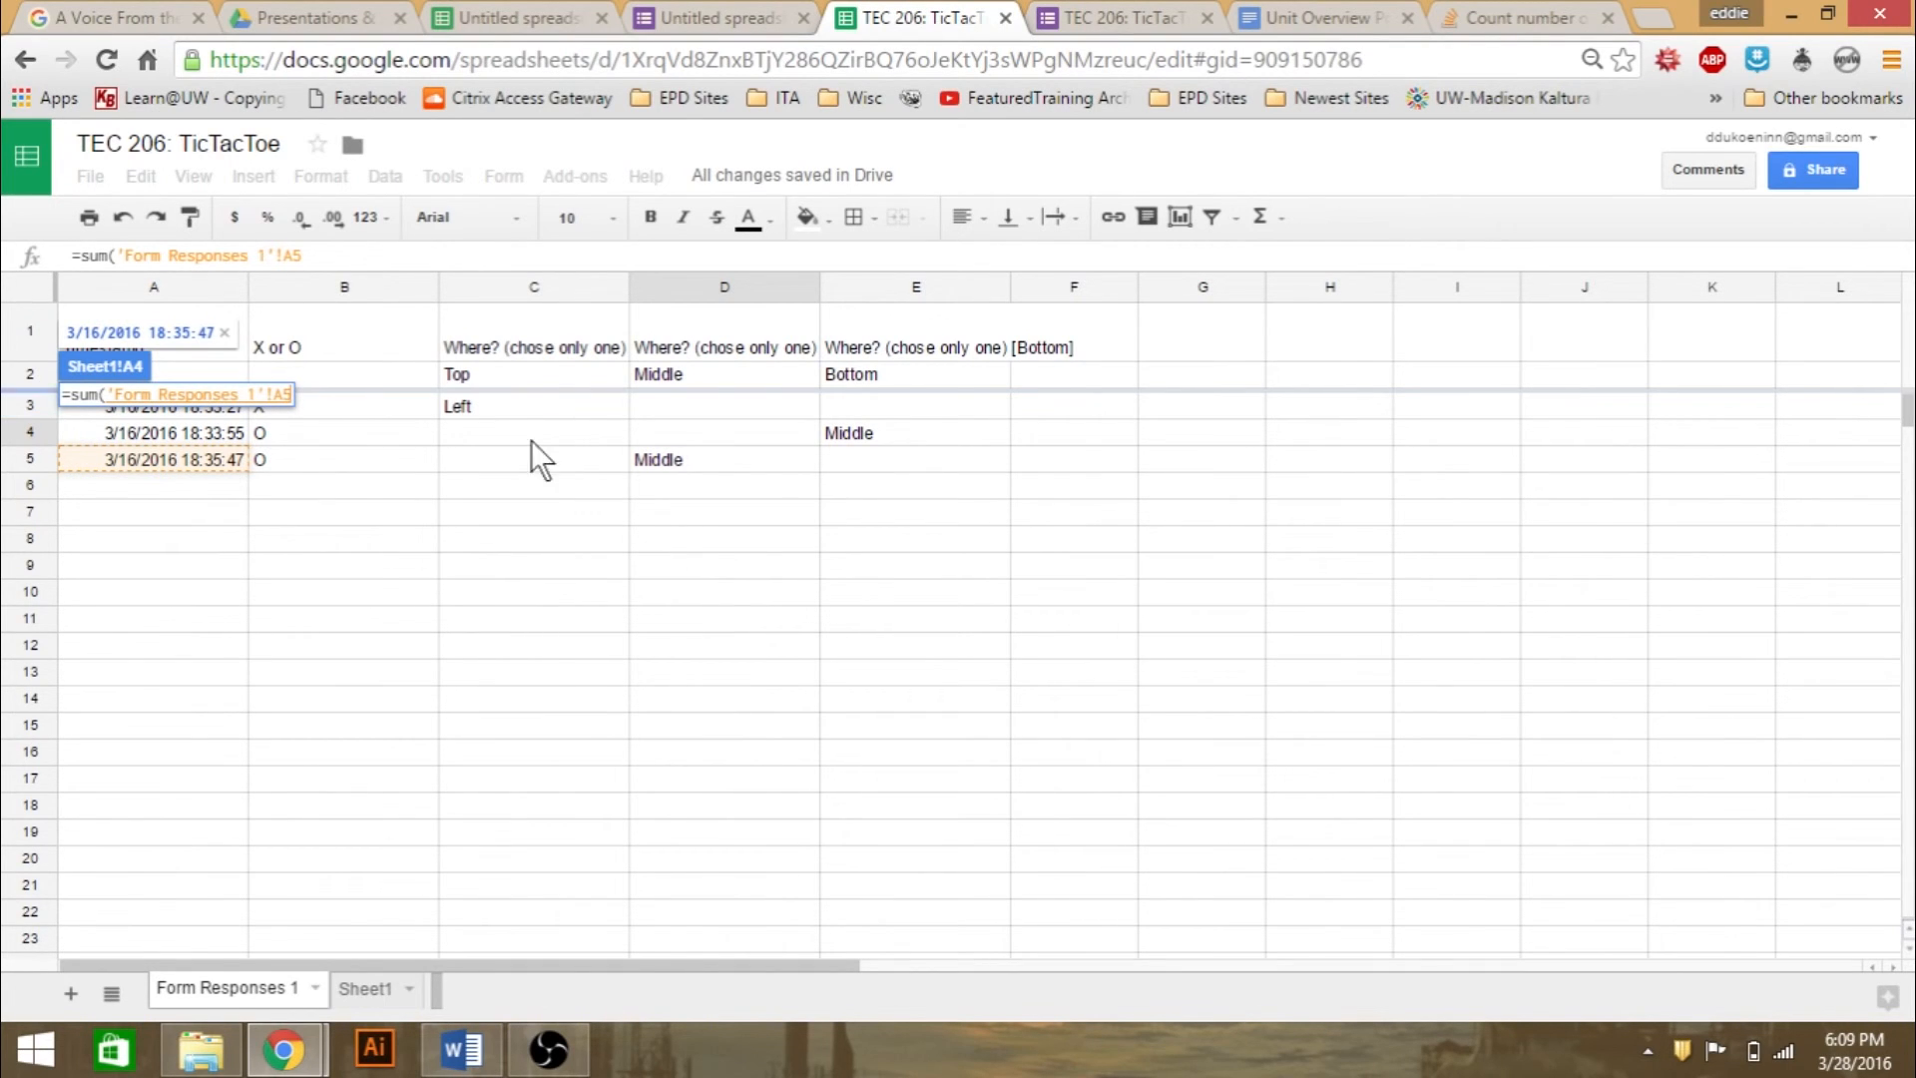
left_click(371, 992)
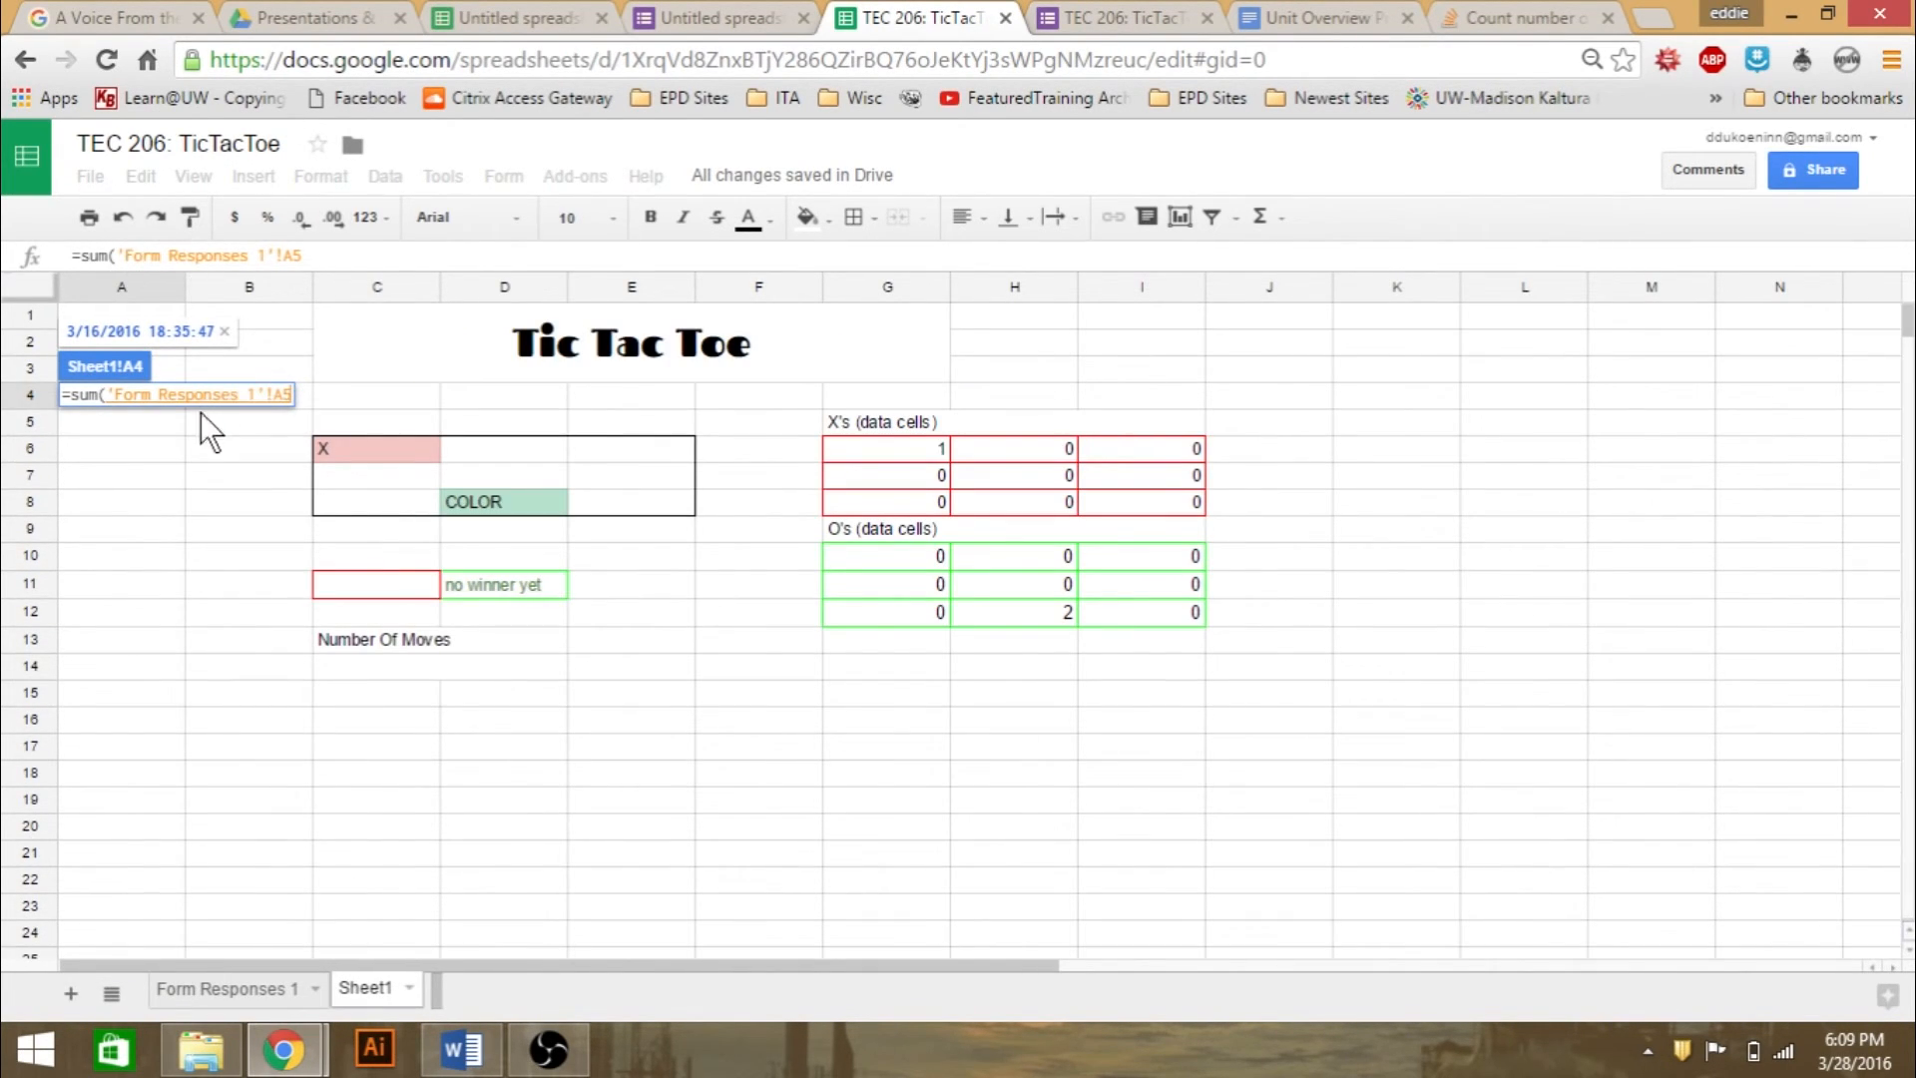
left_click_drag(367, 256, 3, 289)
key("BackSpace")
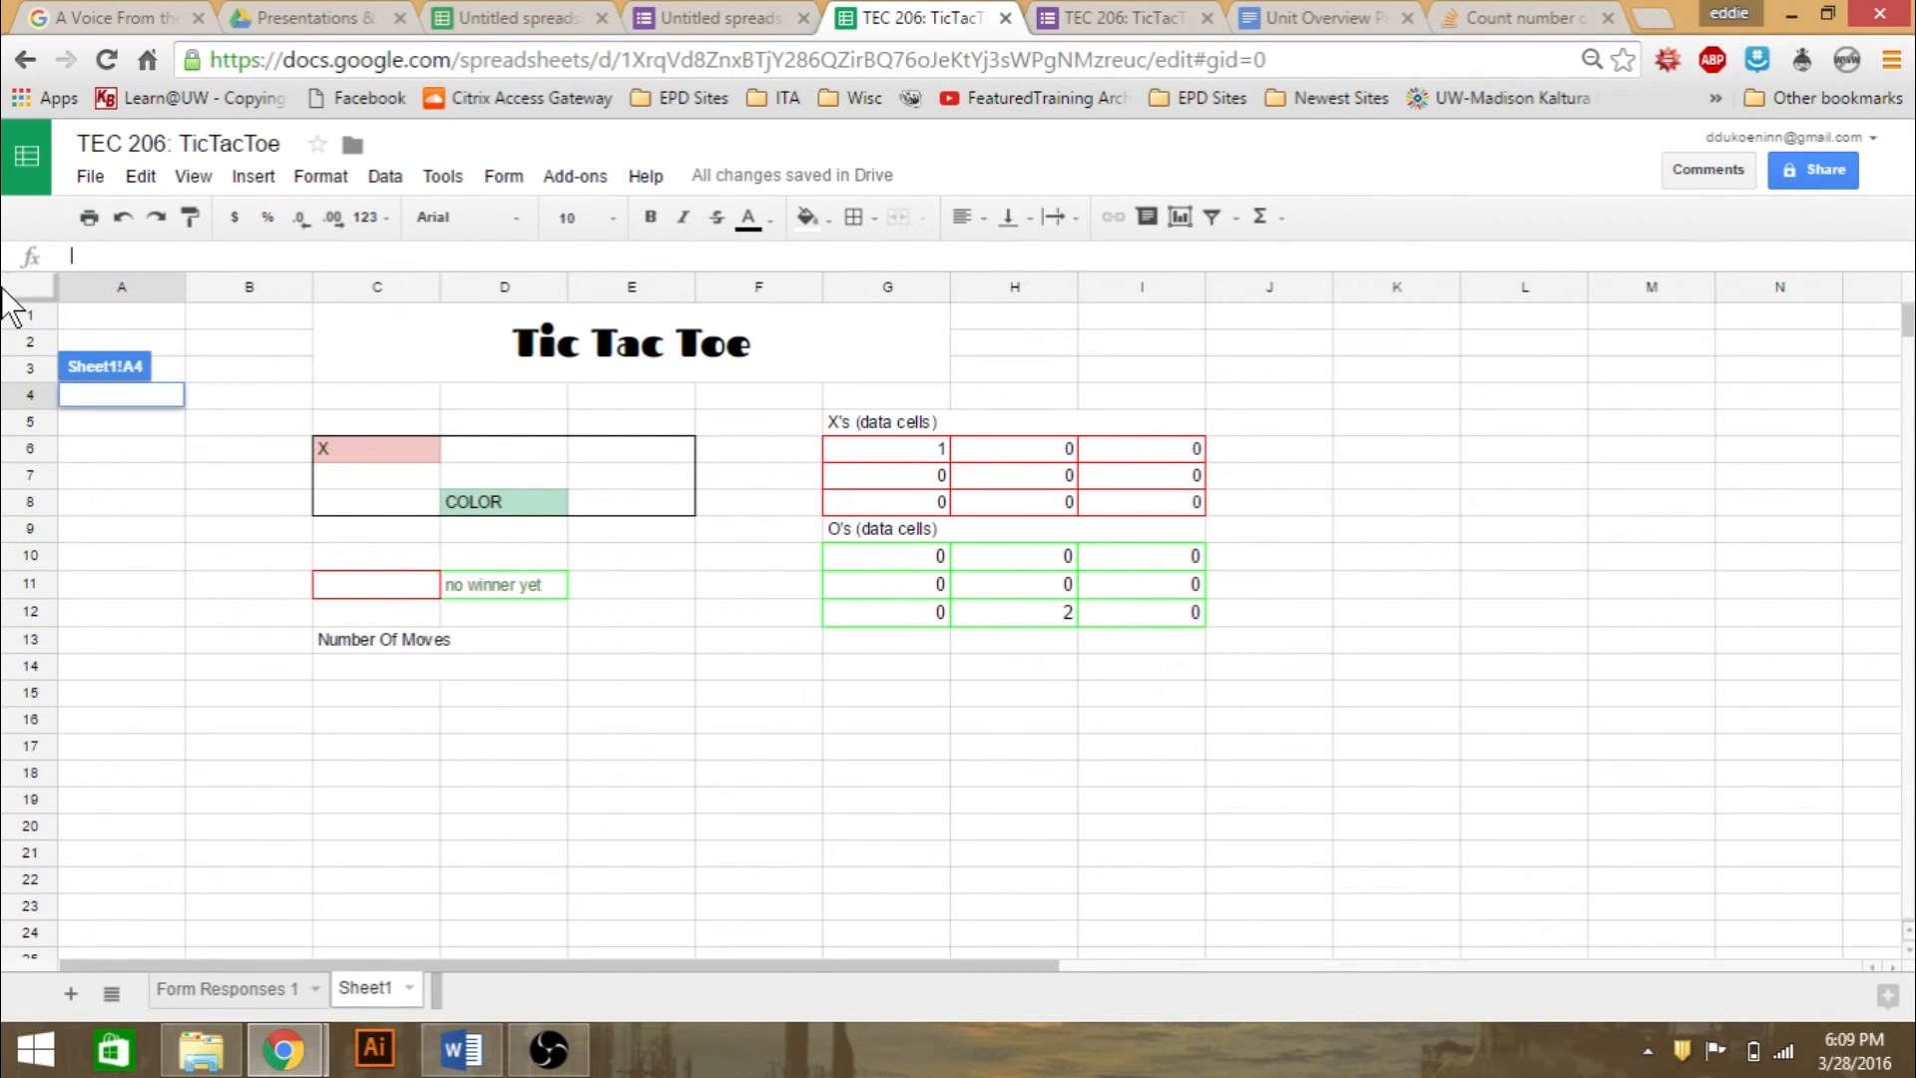
- Open the sending options of the form linked to the TEC 206: TicTacToe spreadsheet
left_click(371, 717)
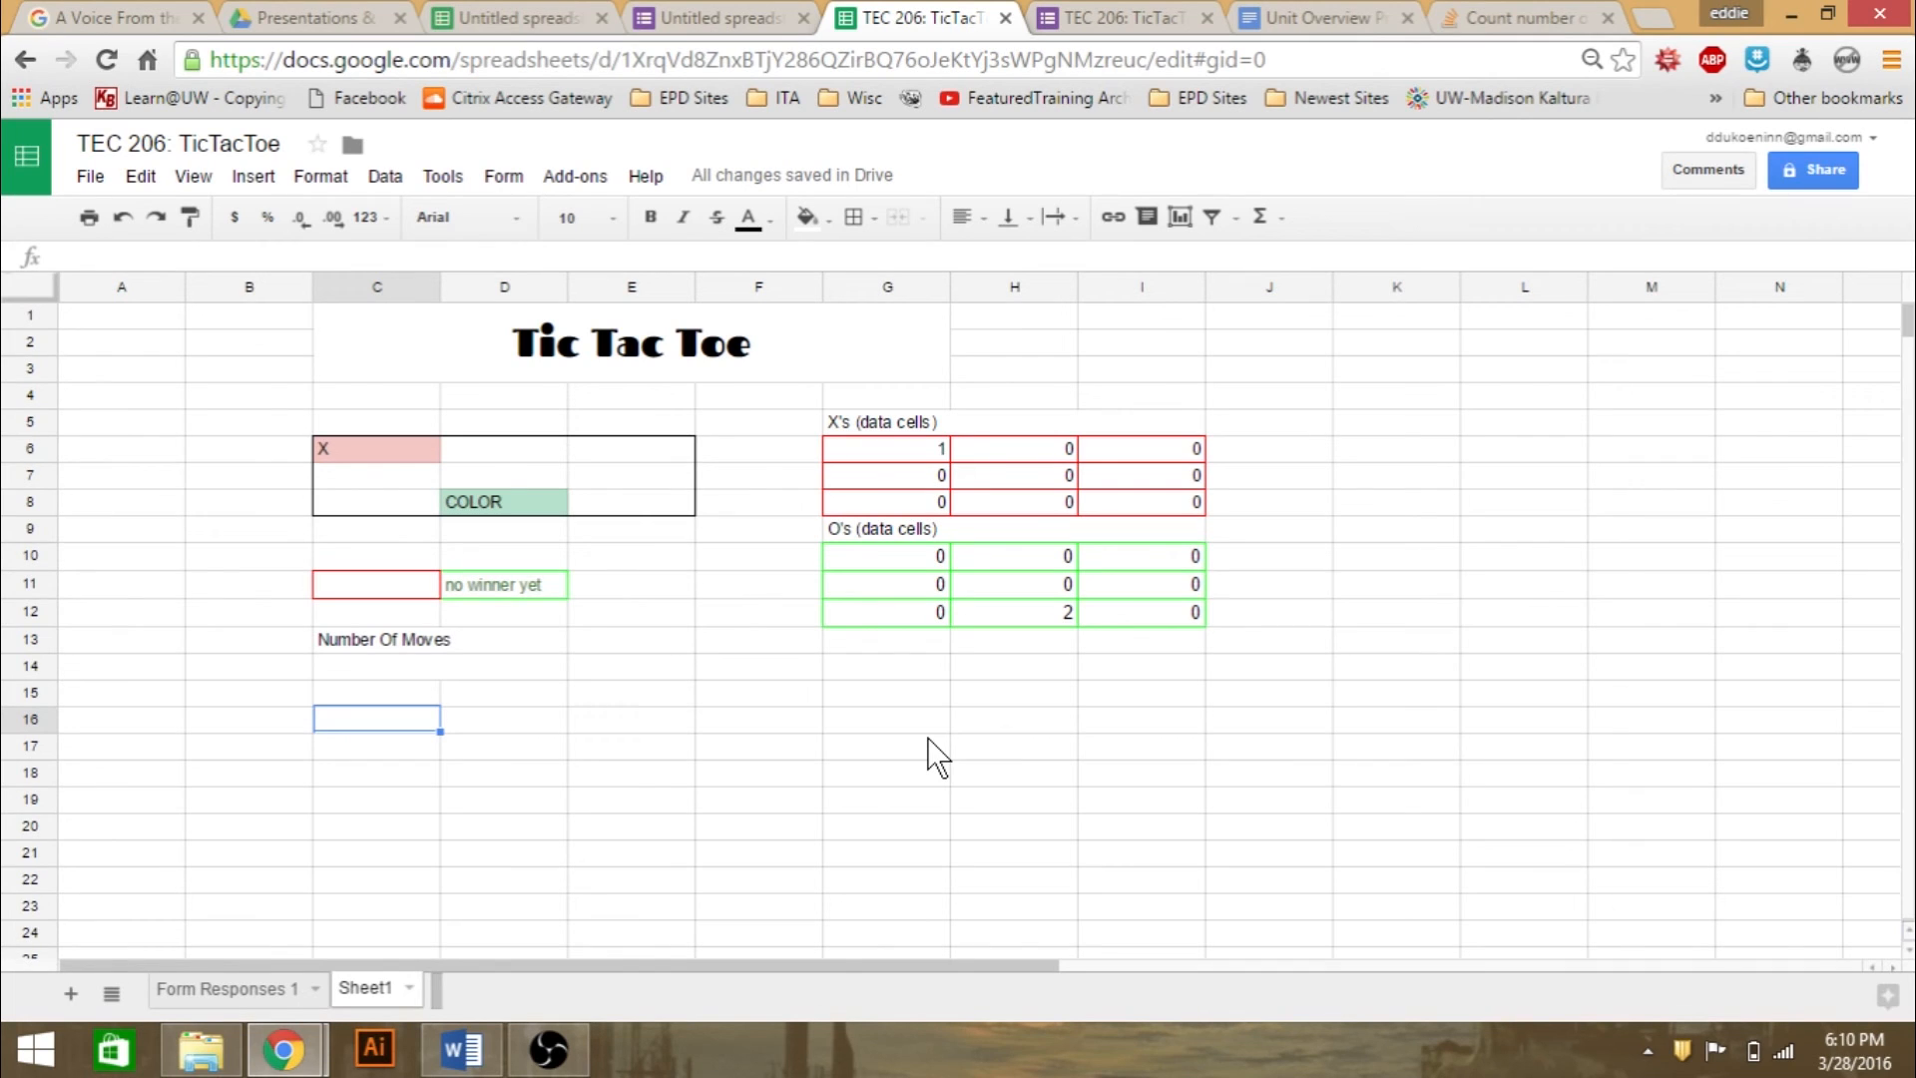
left_click(744, 18)
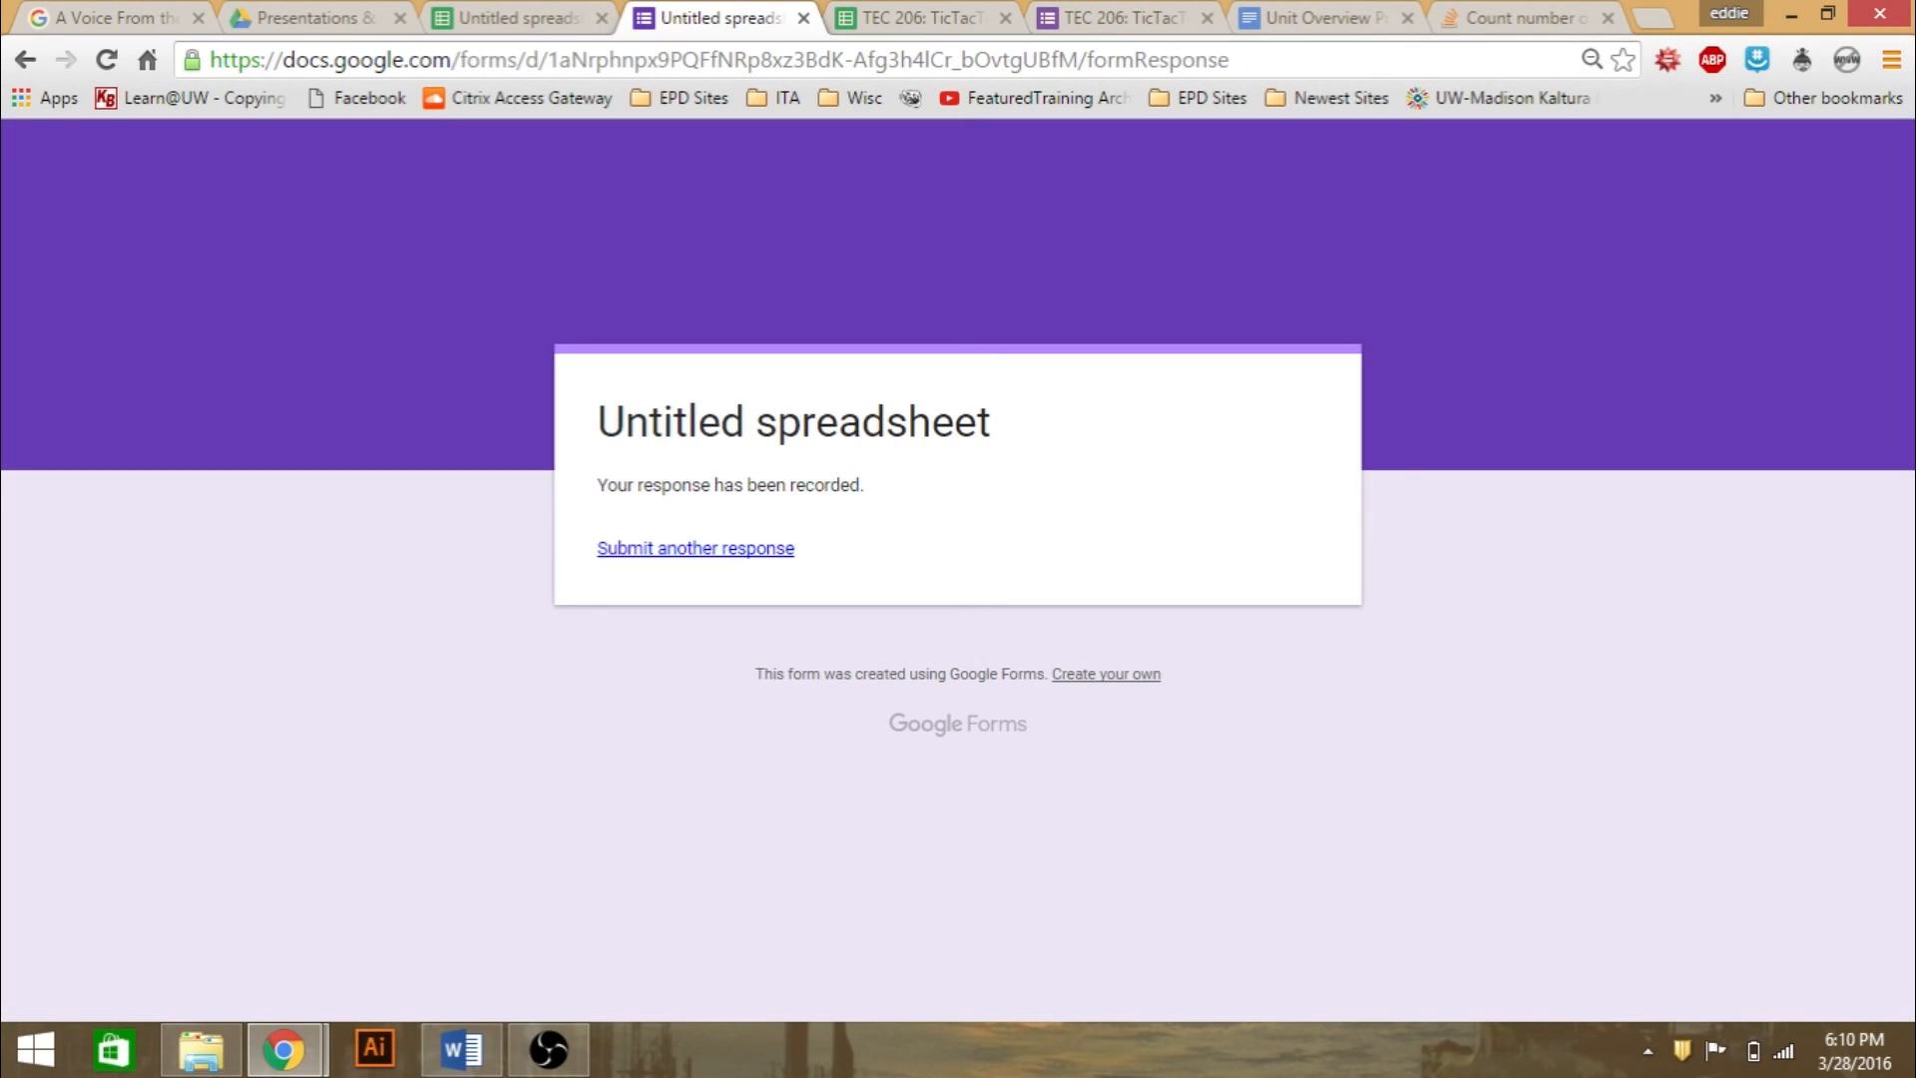
left_click(898, 18)
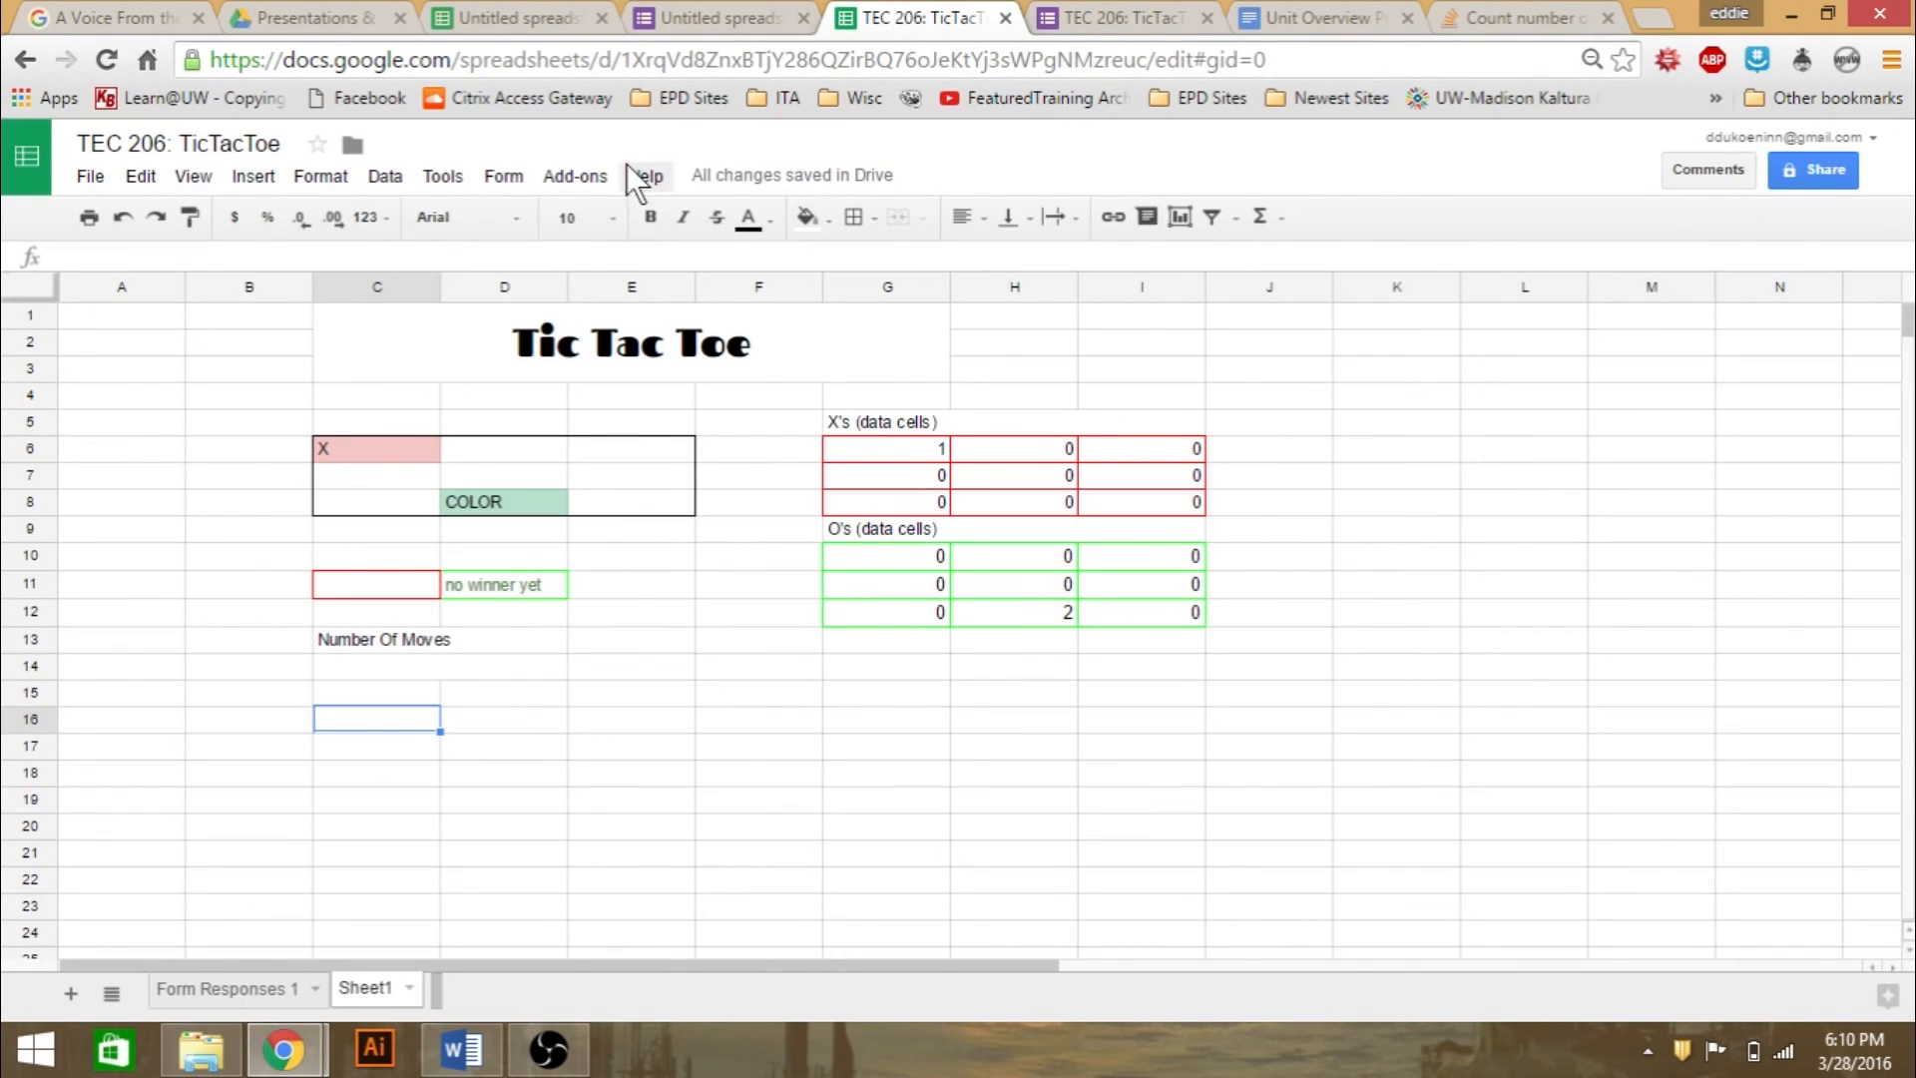
left_click(499, 168)
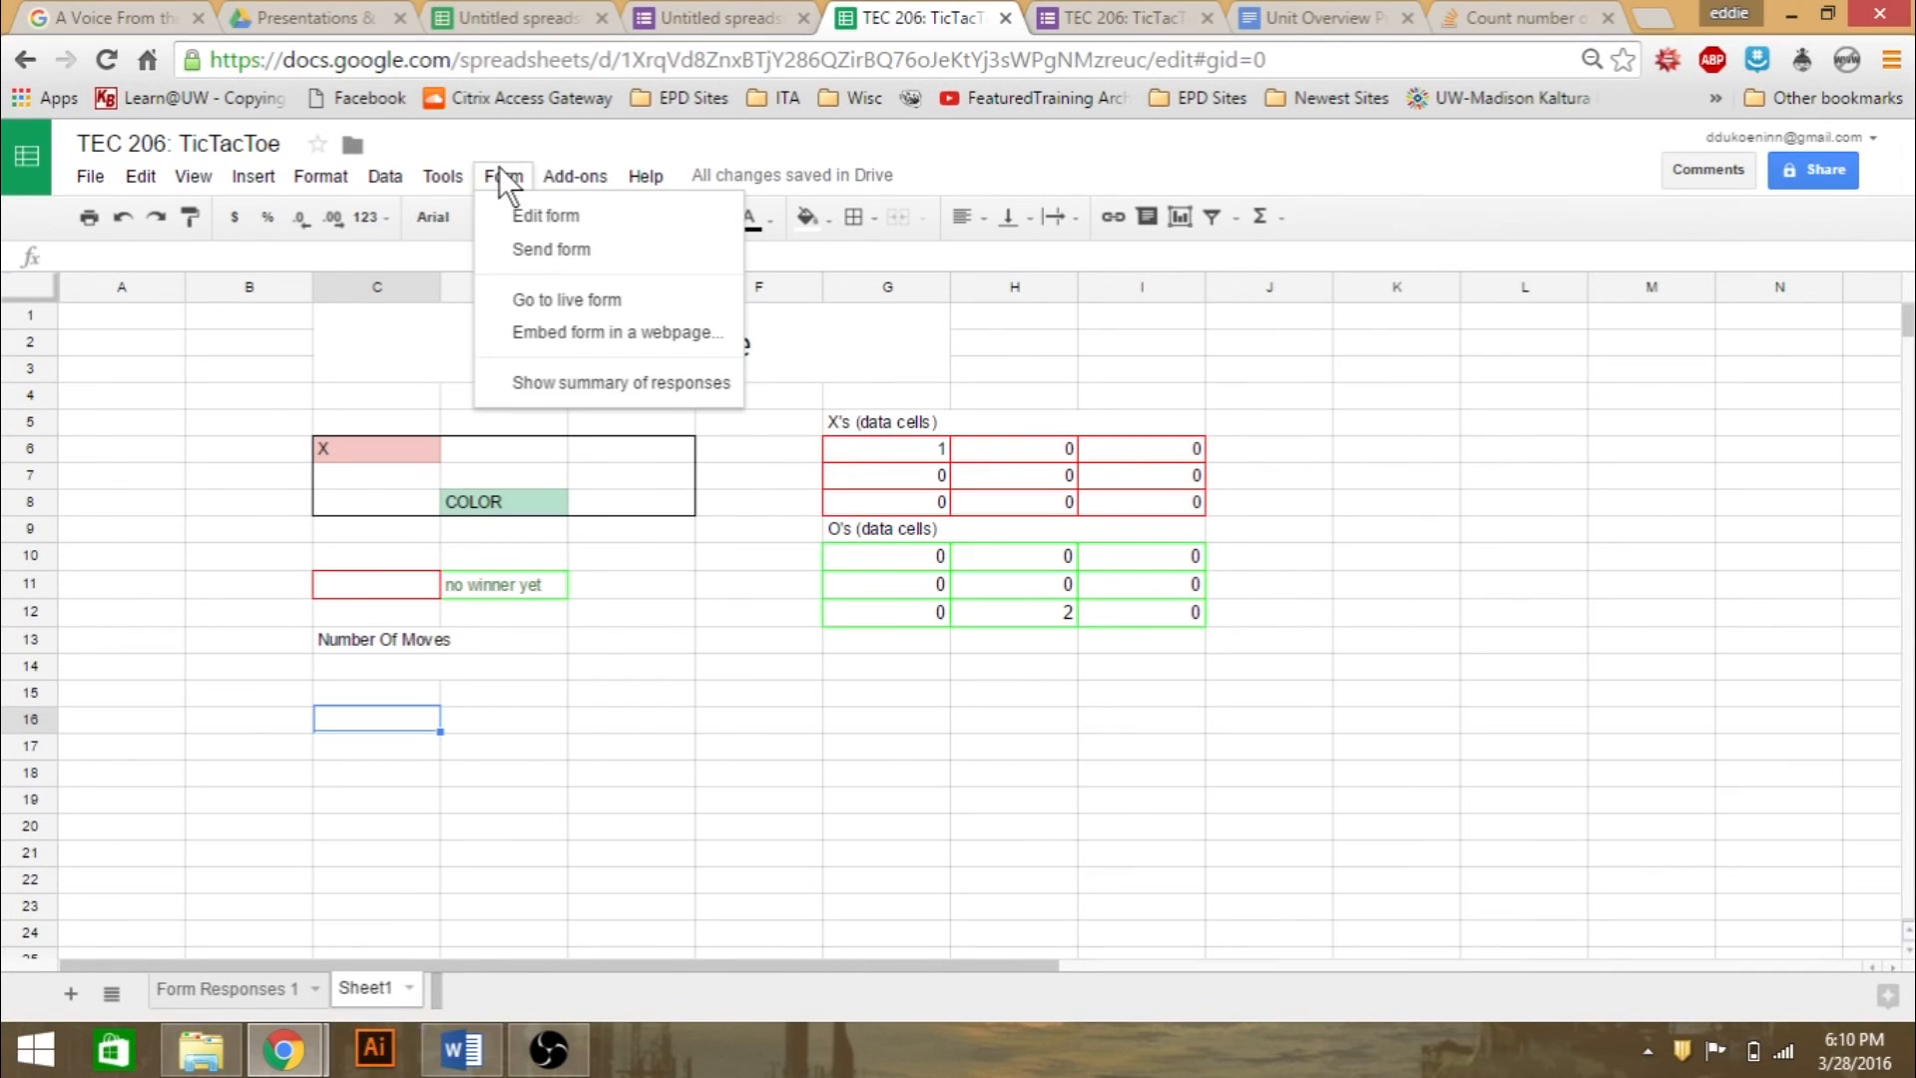
left_click(531, 253)
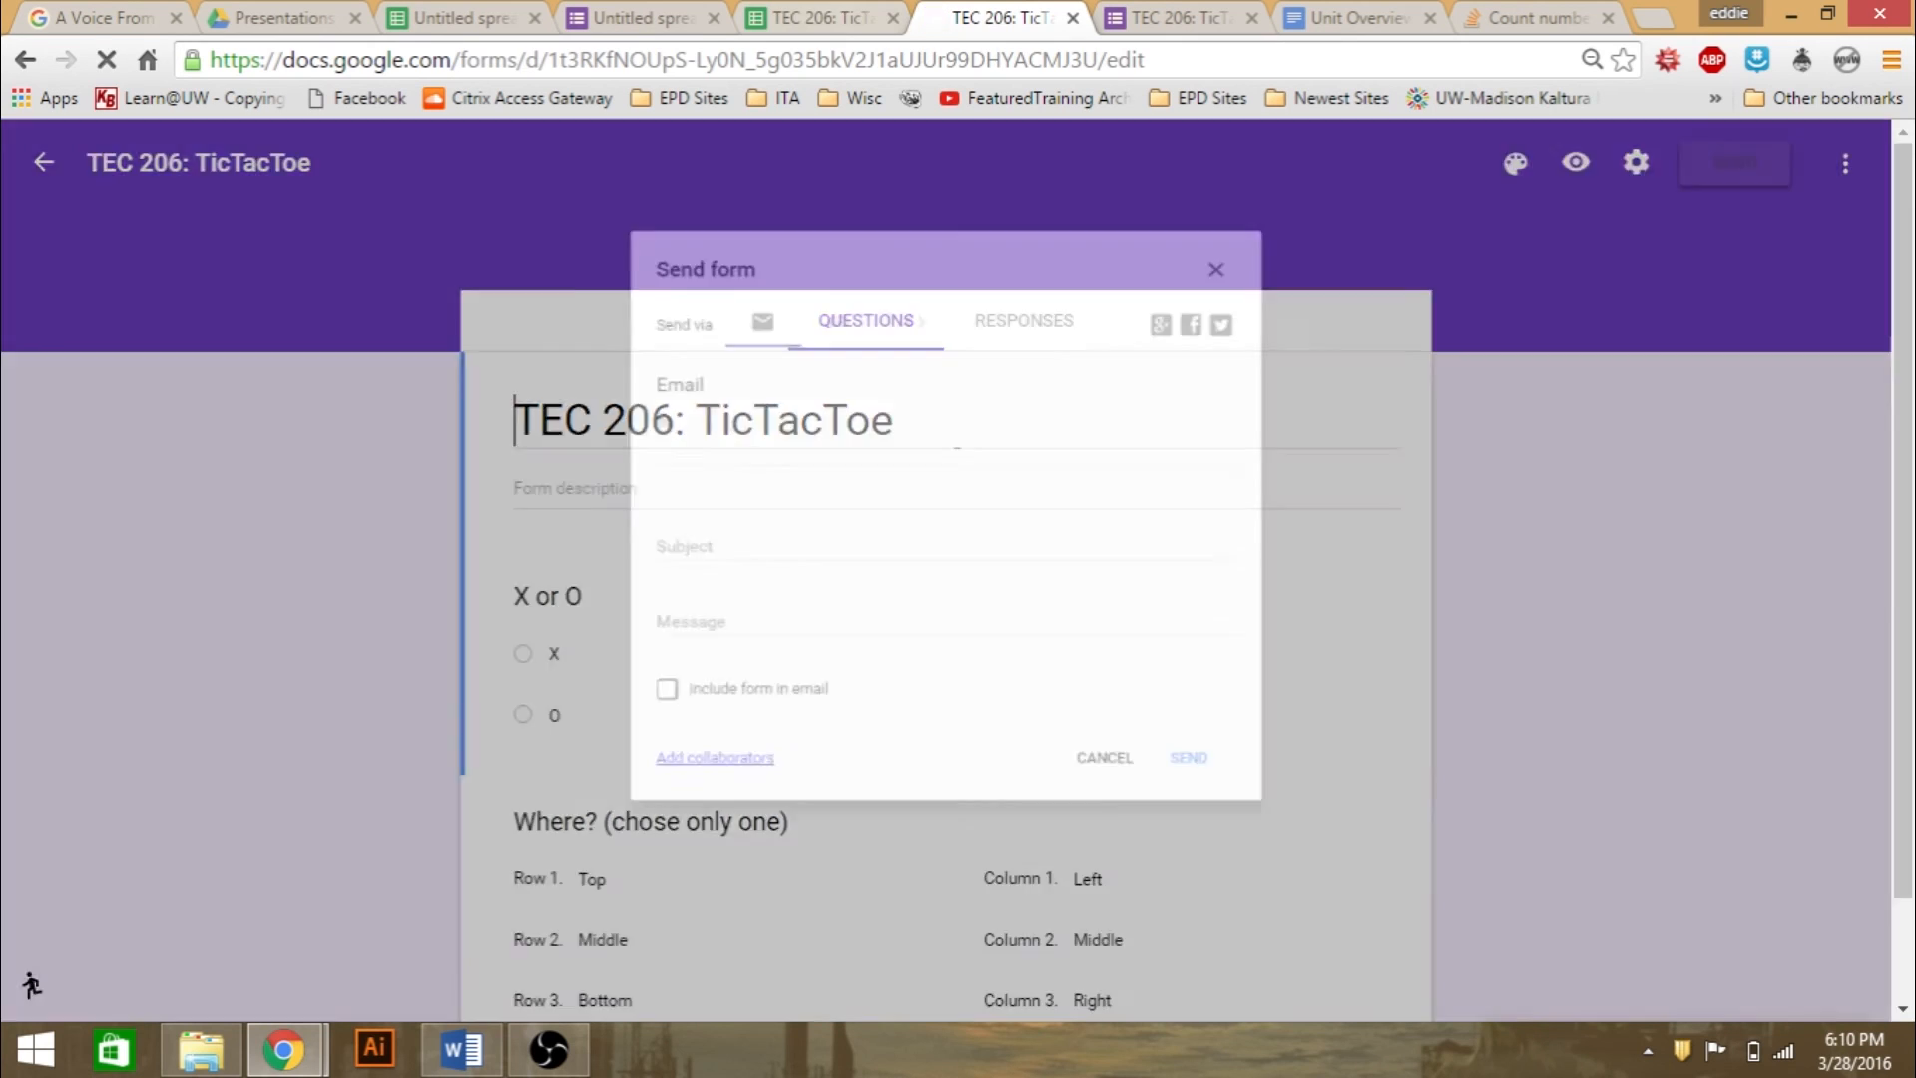
left_click(822, 18)
left_click(951, 20)
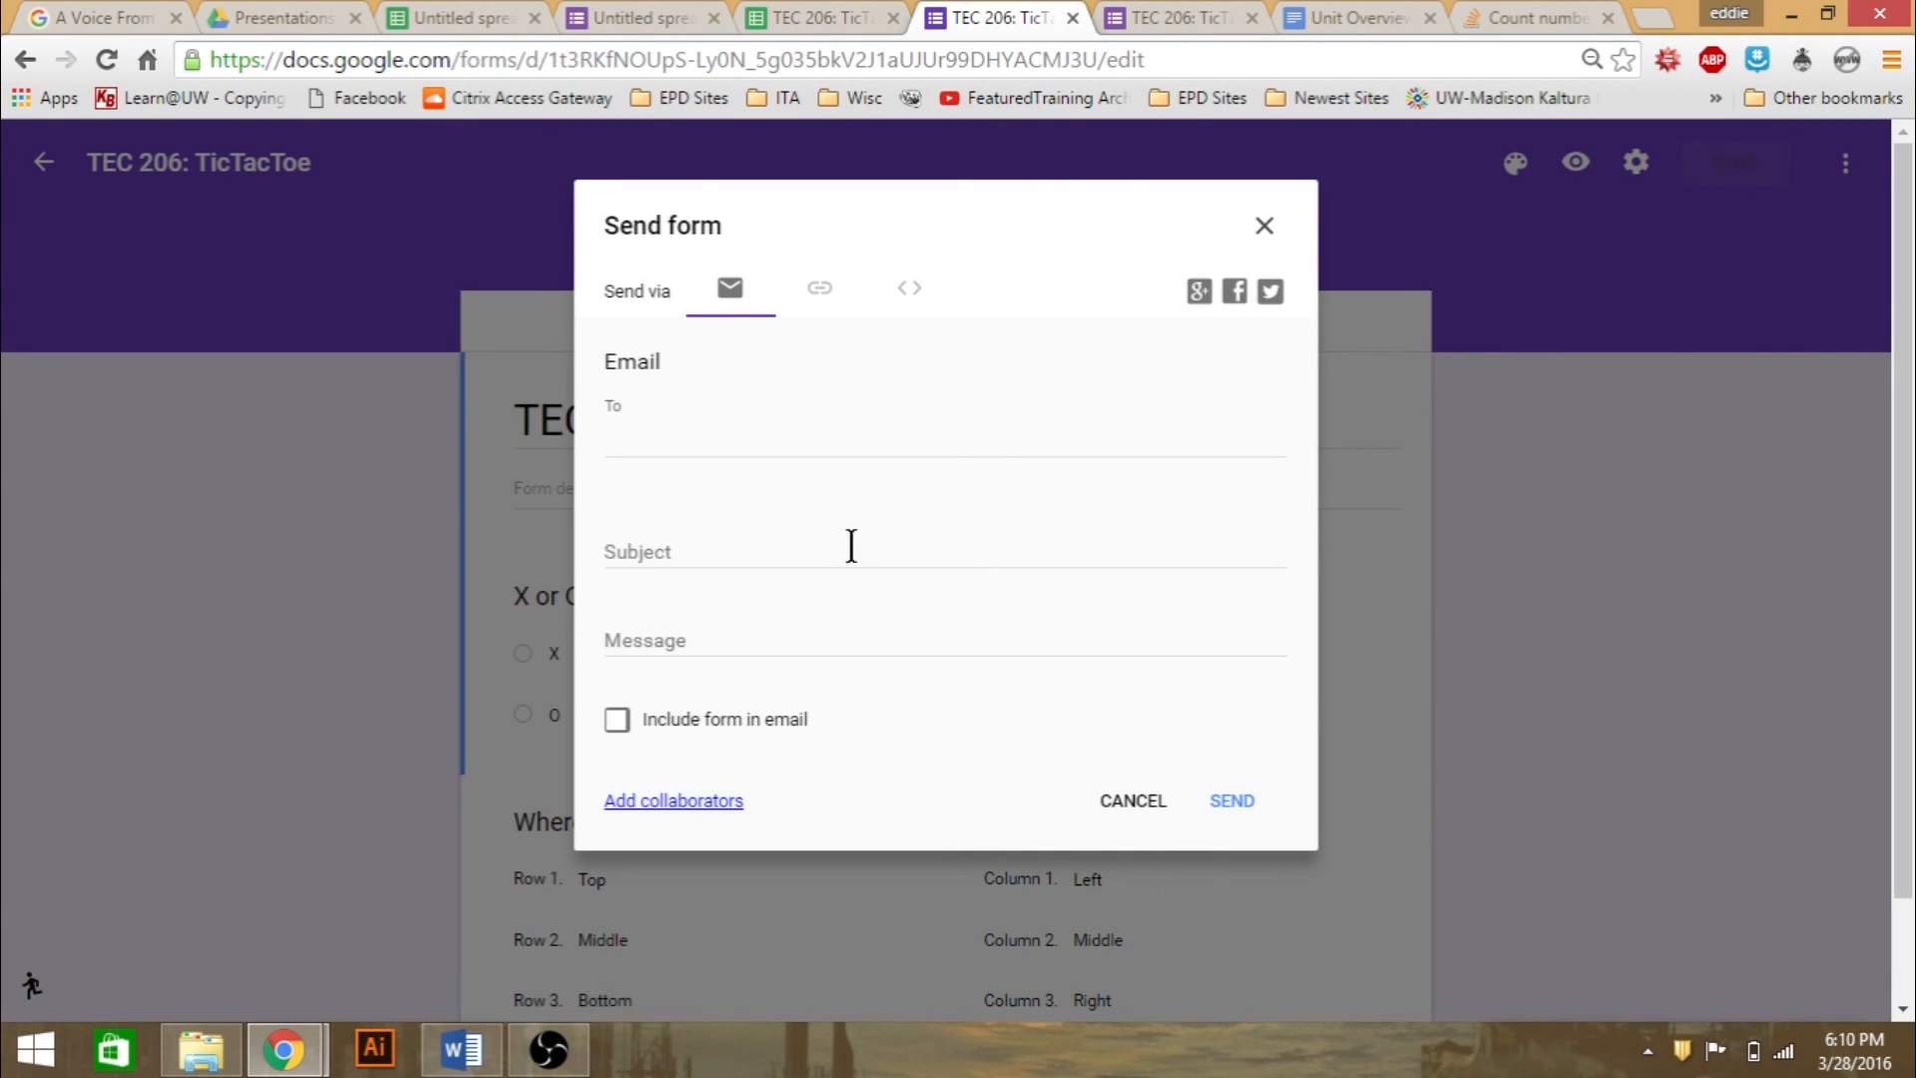
- Display the TicTacToe form's shareable link, select the full URL, and close the sending options
left_click(821, 294)
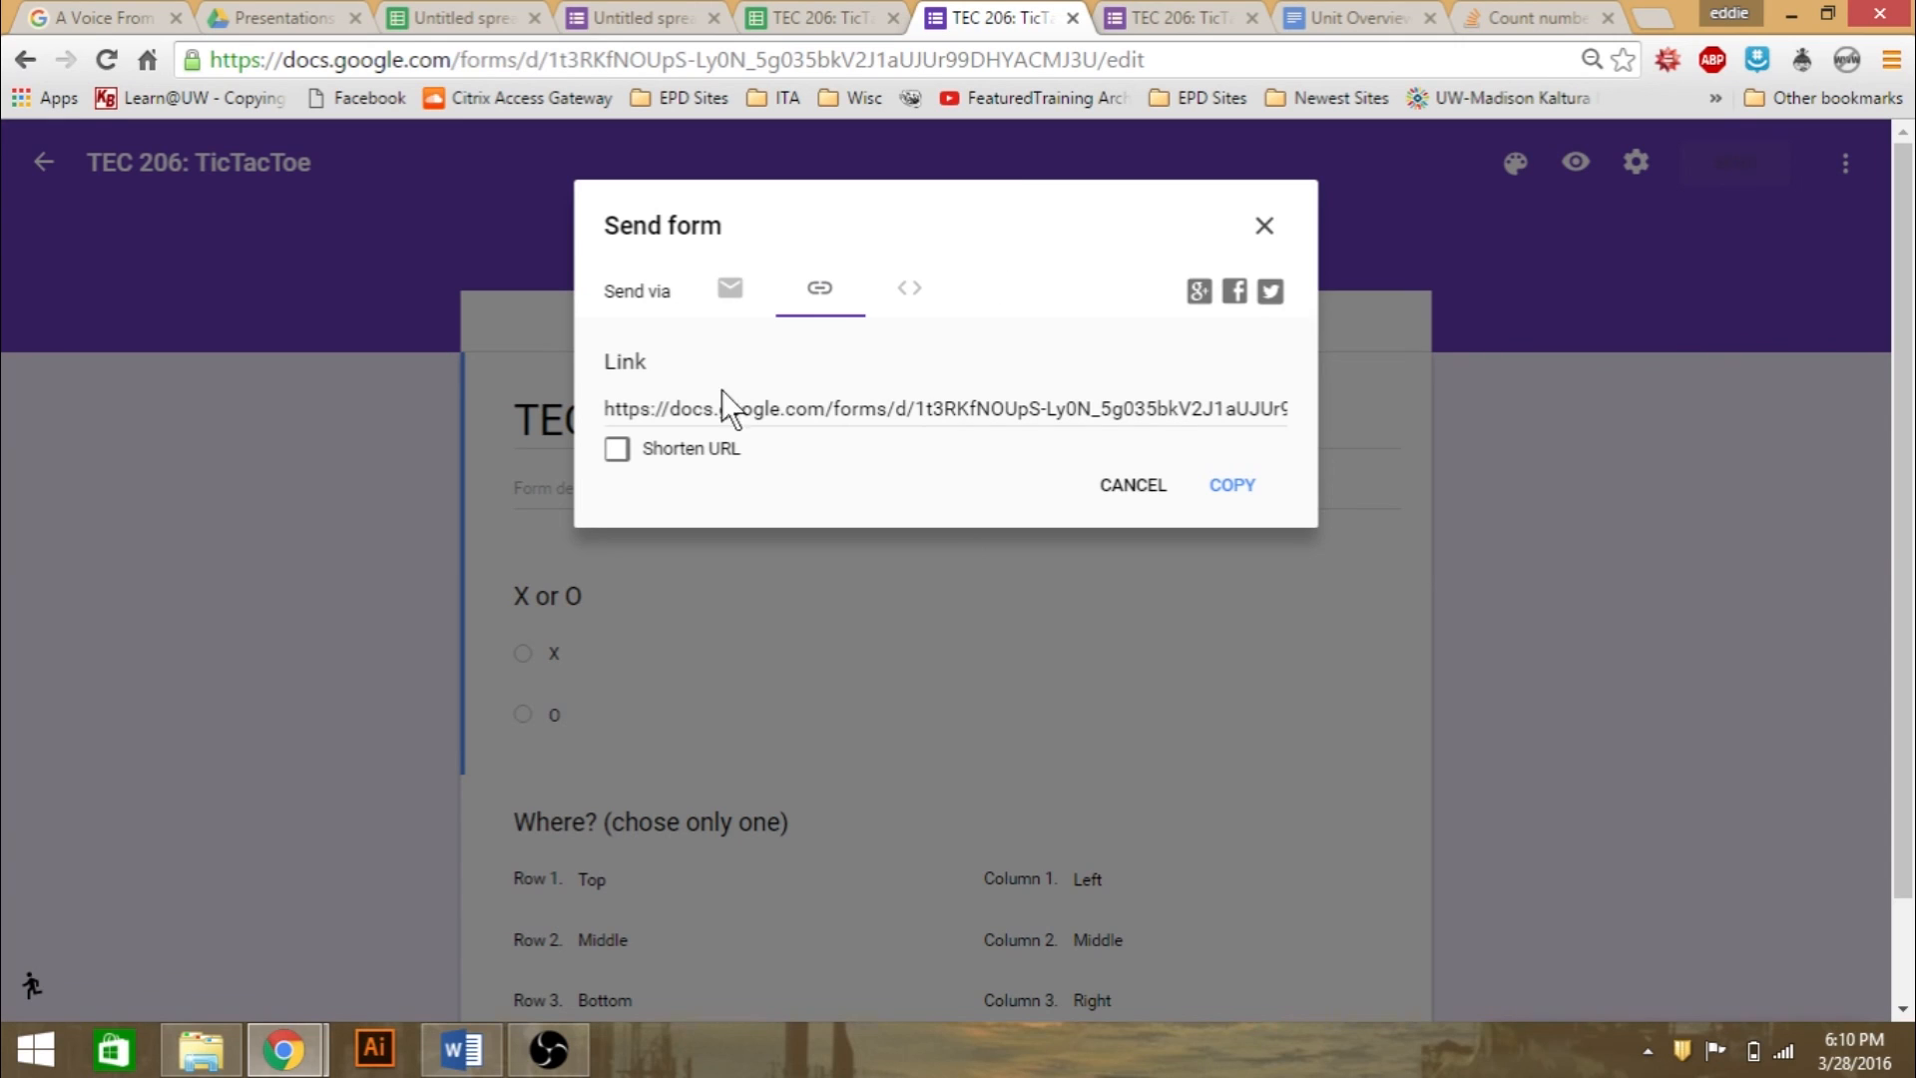
left_click(750, 411)
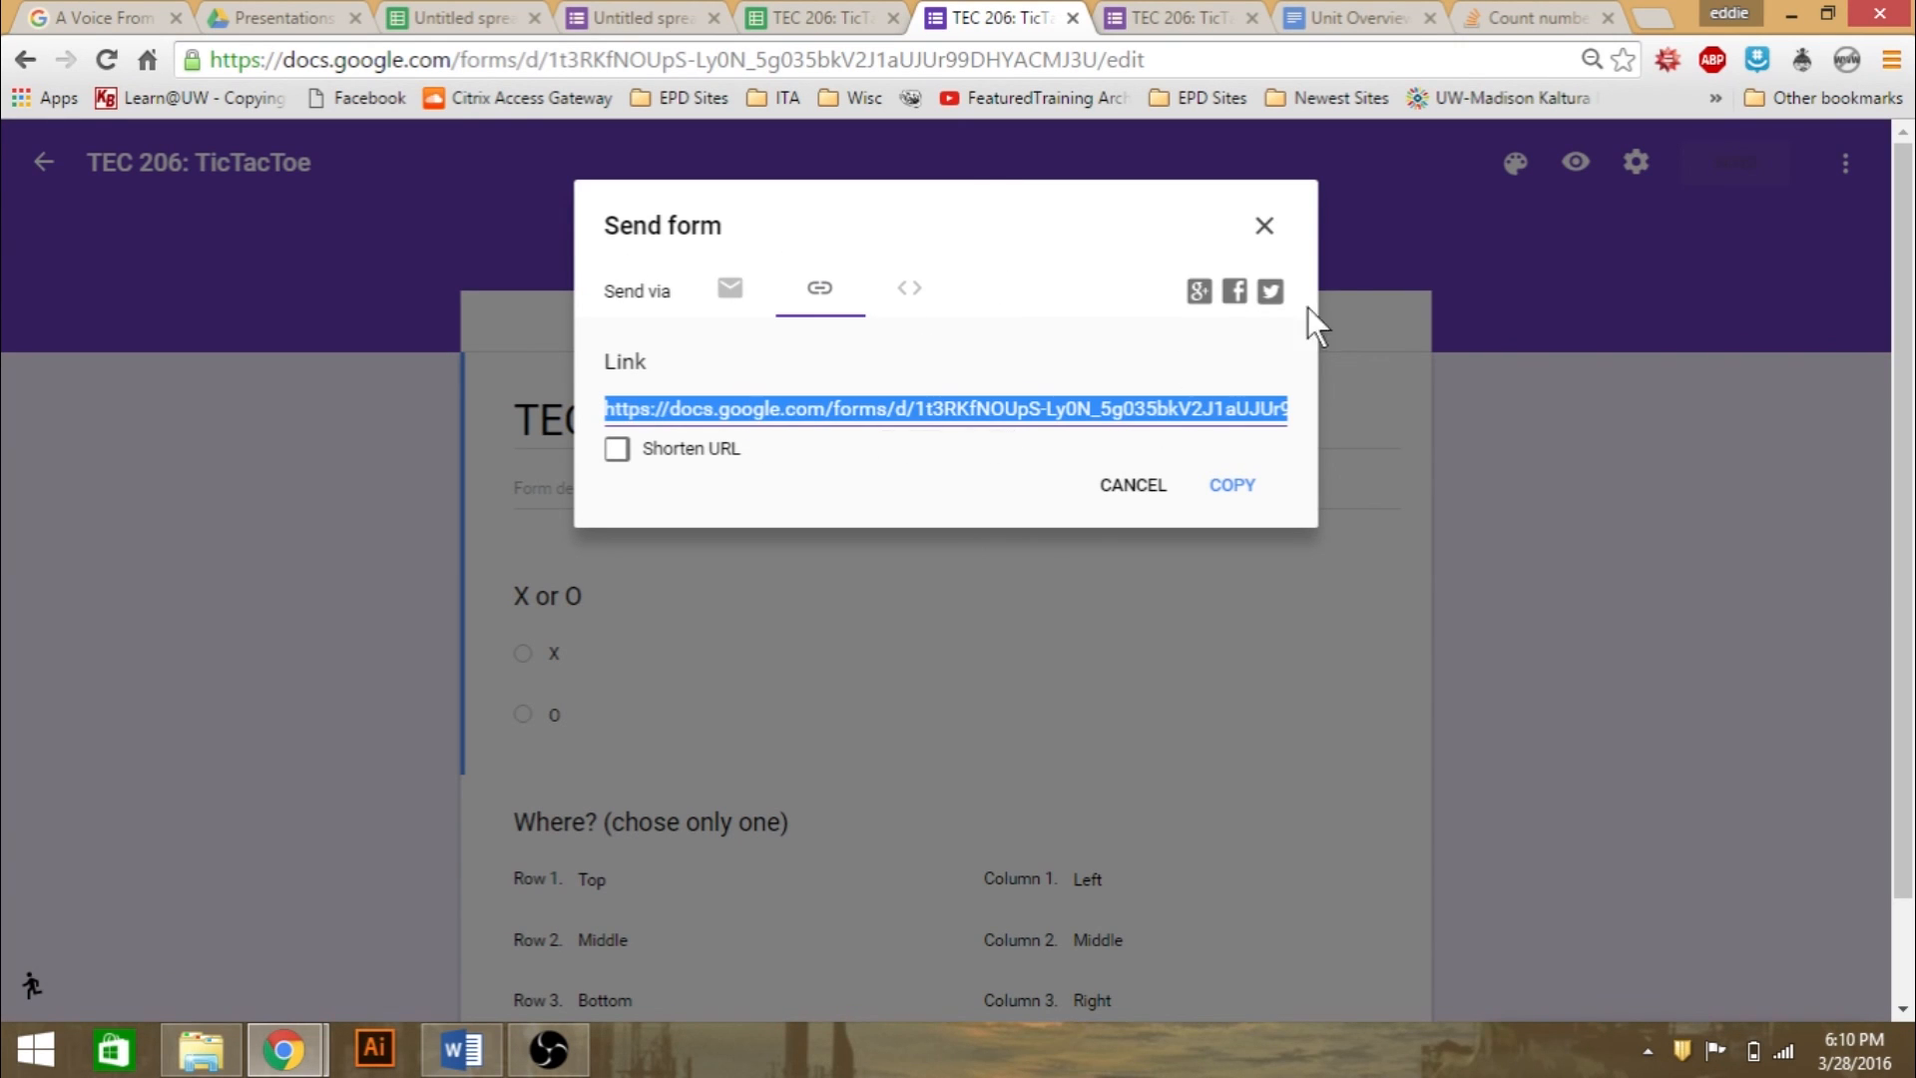
key("Escape")
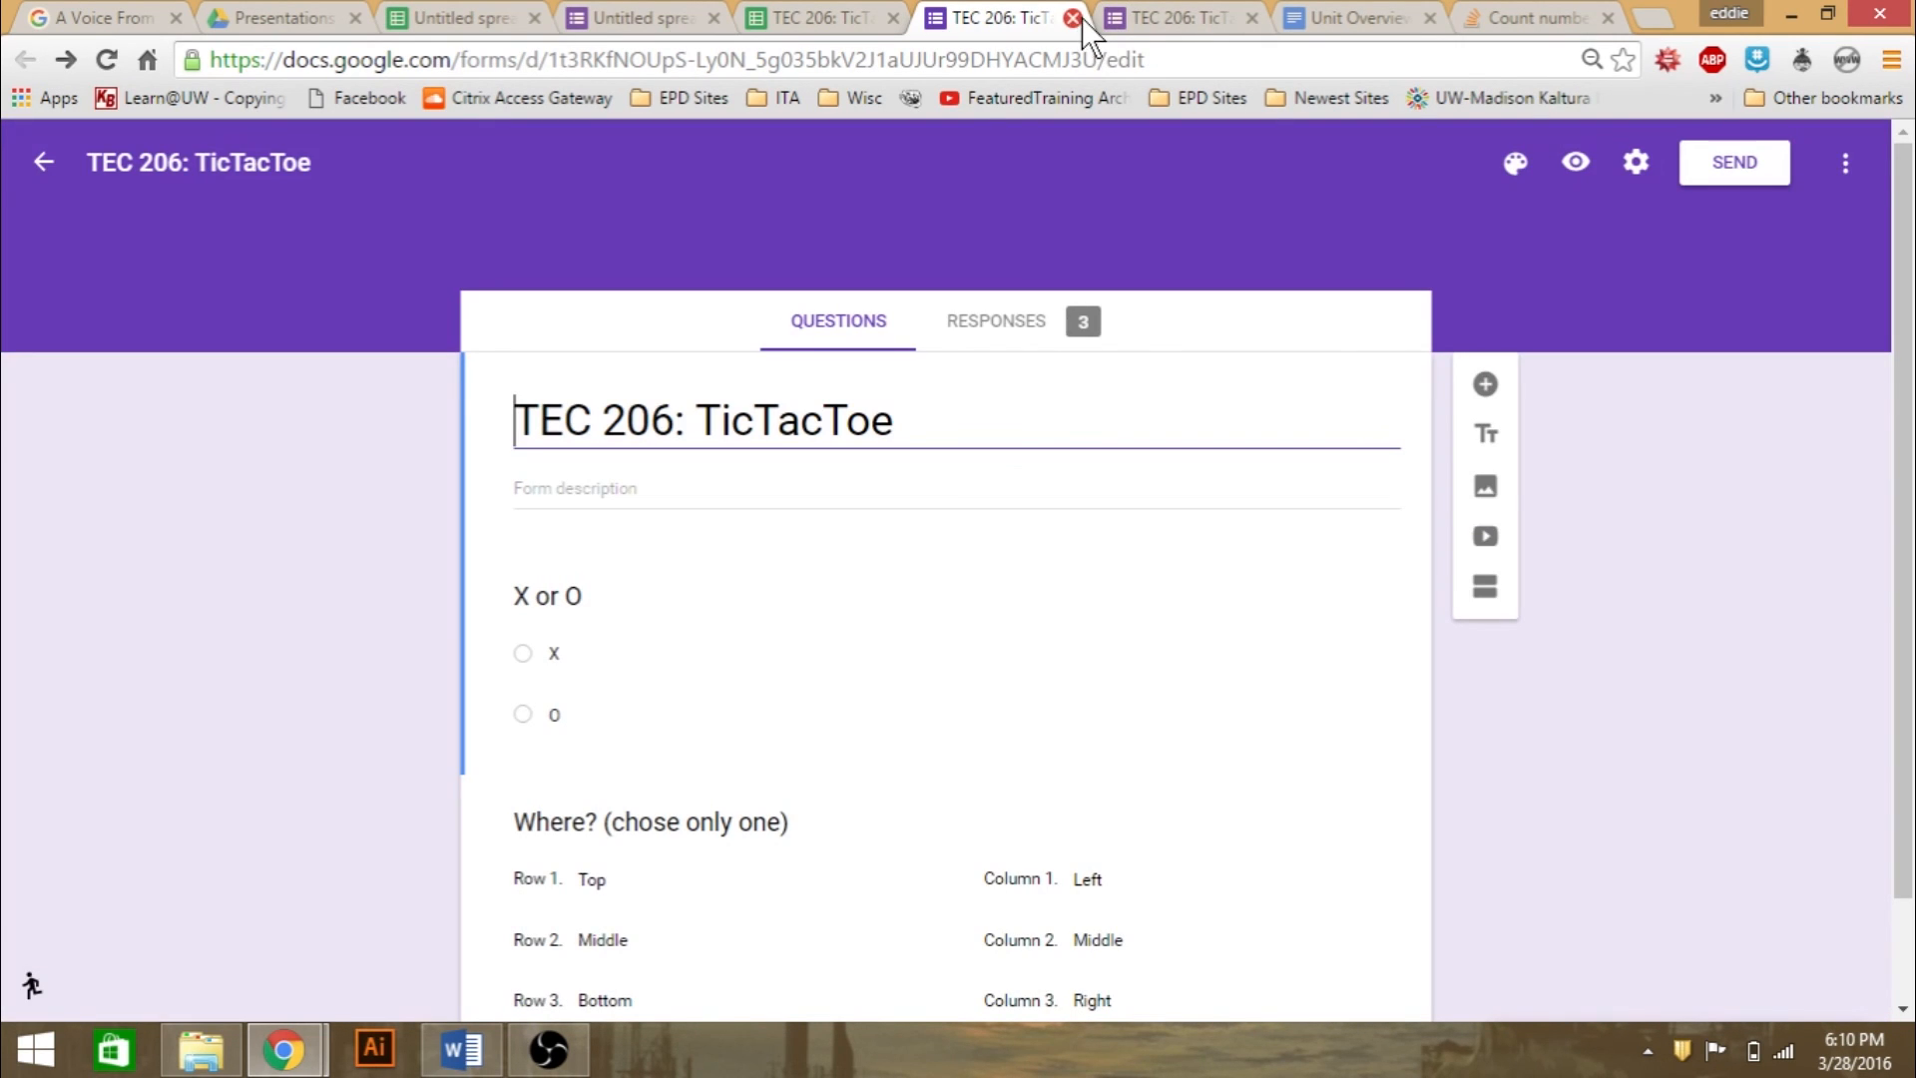
- Open the Learn@UW site (learnuw.wisc.edu) in a new browser tab
left_click(1650, 19)
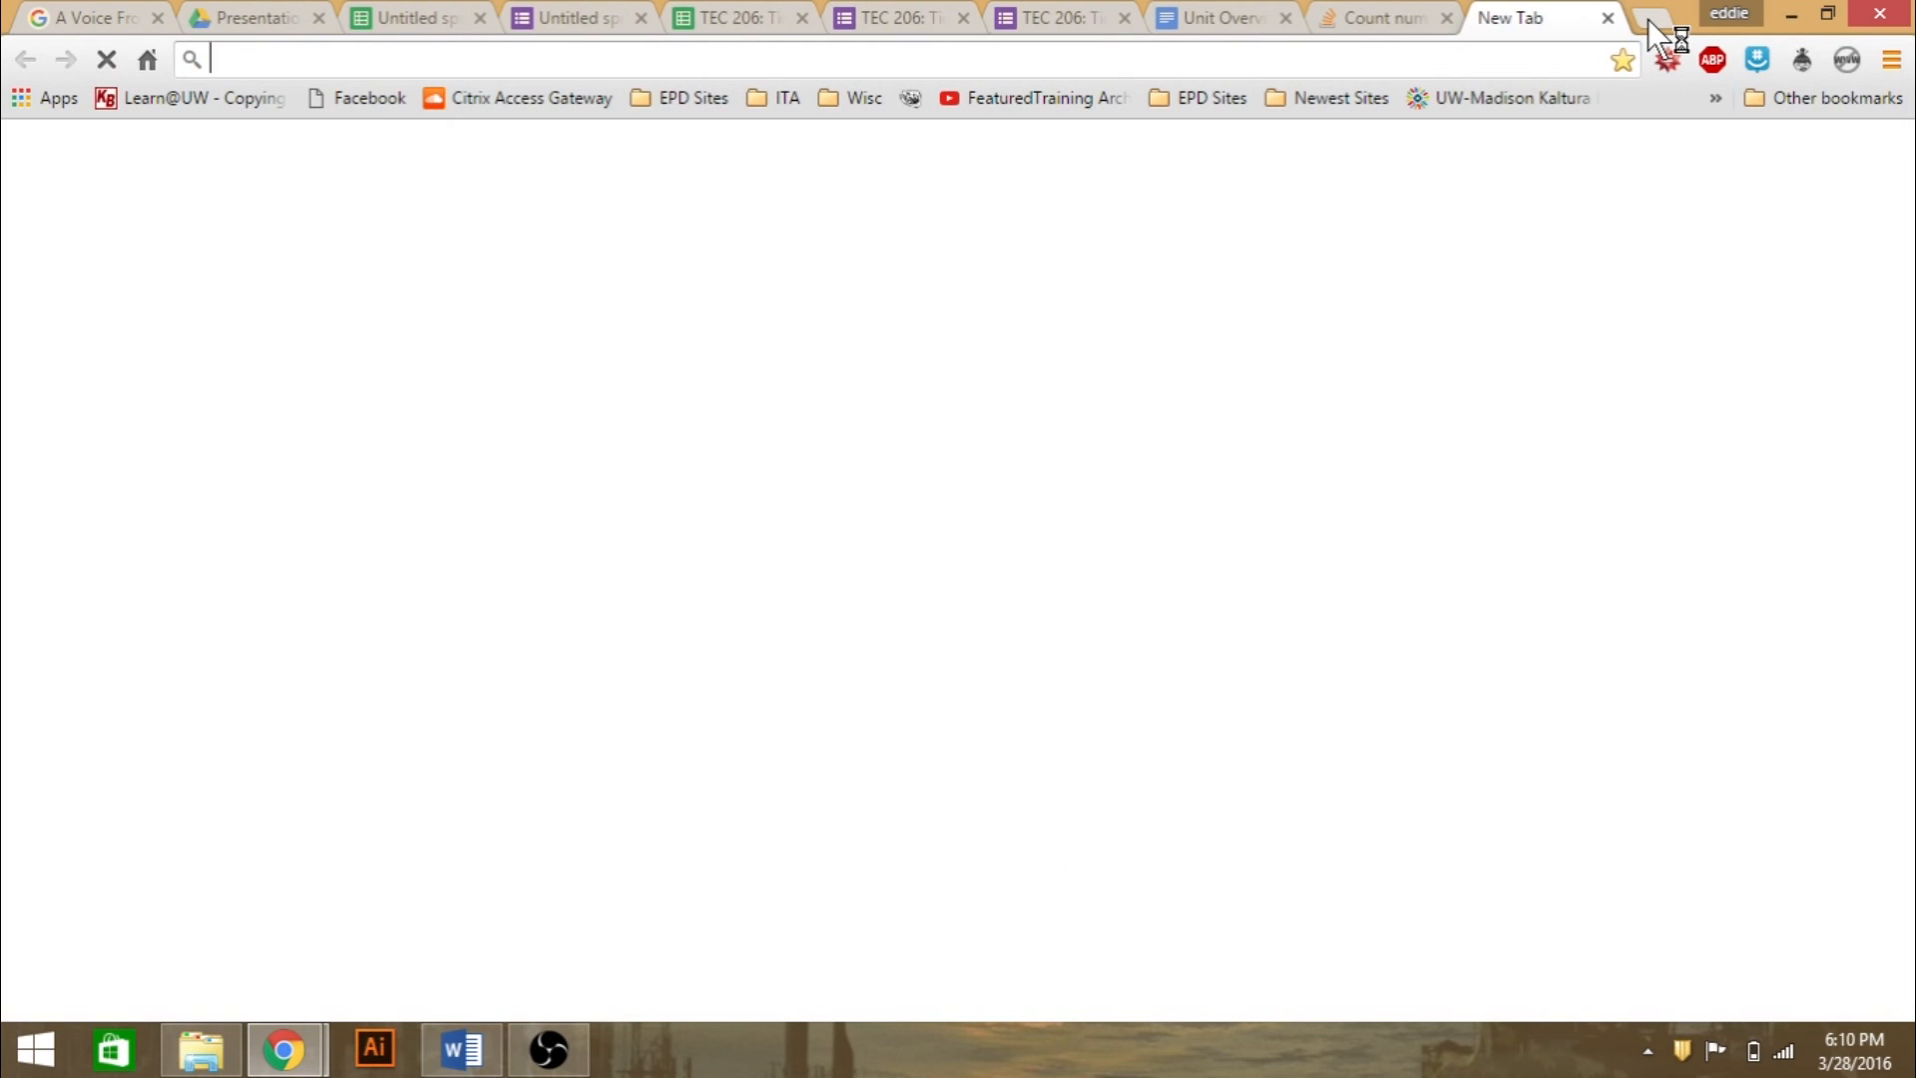
type("learn")
key("Return")
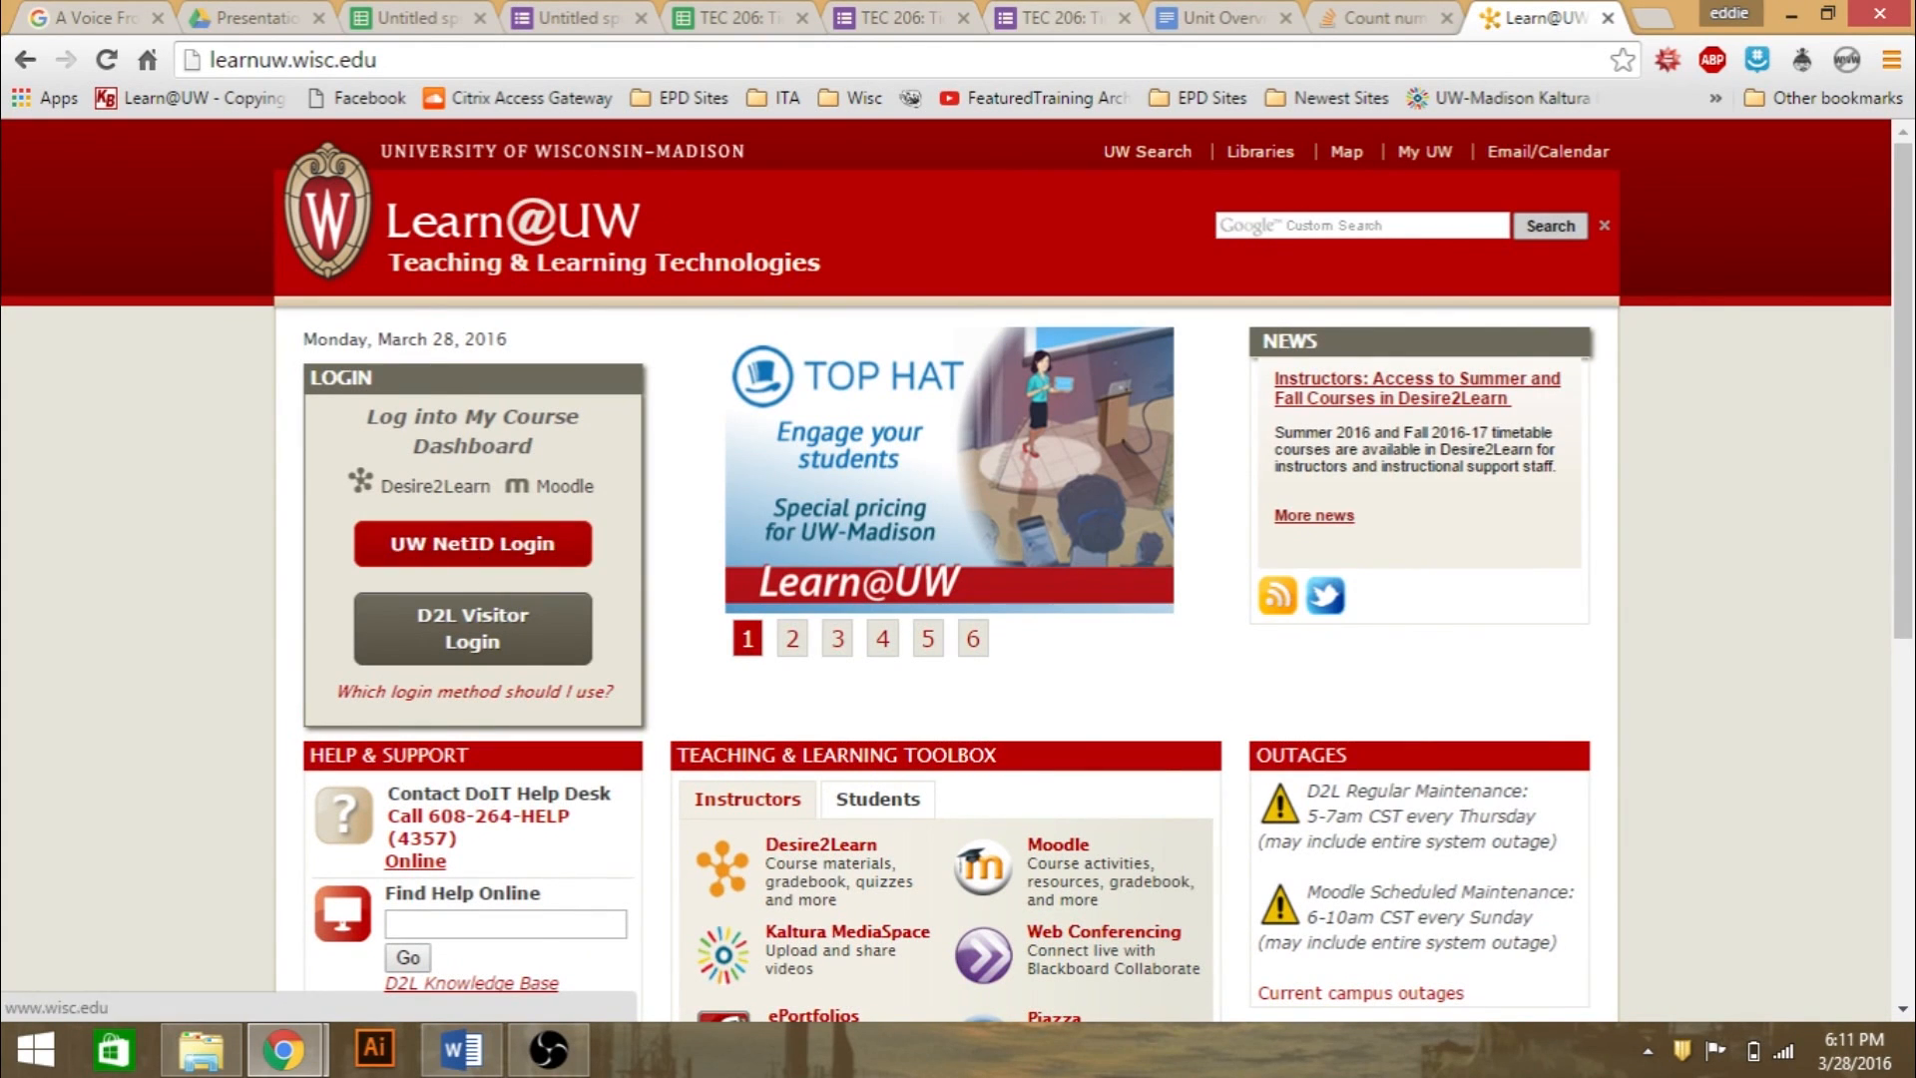
- Return to Sheet1 of the TEC 206: TicTacToe spreadsheet and select empty cell E21
left_click(898, 18)
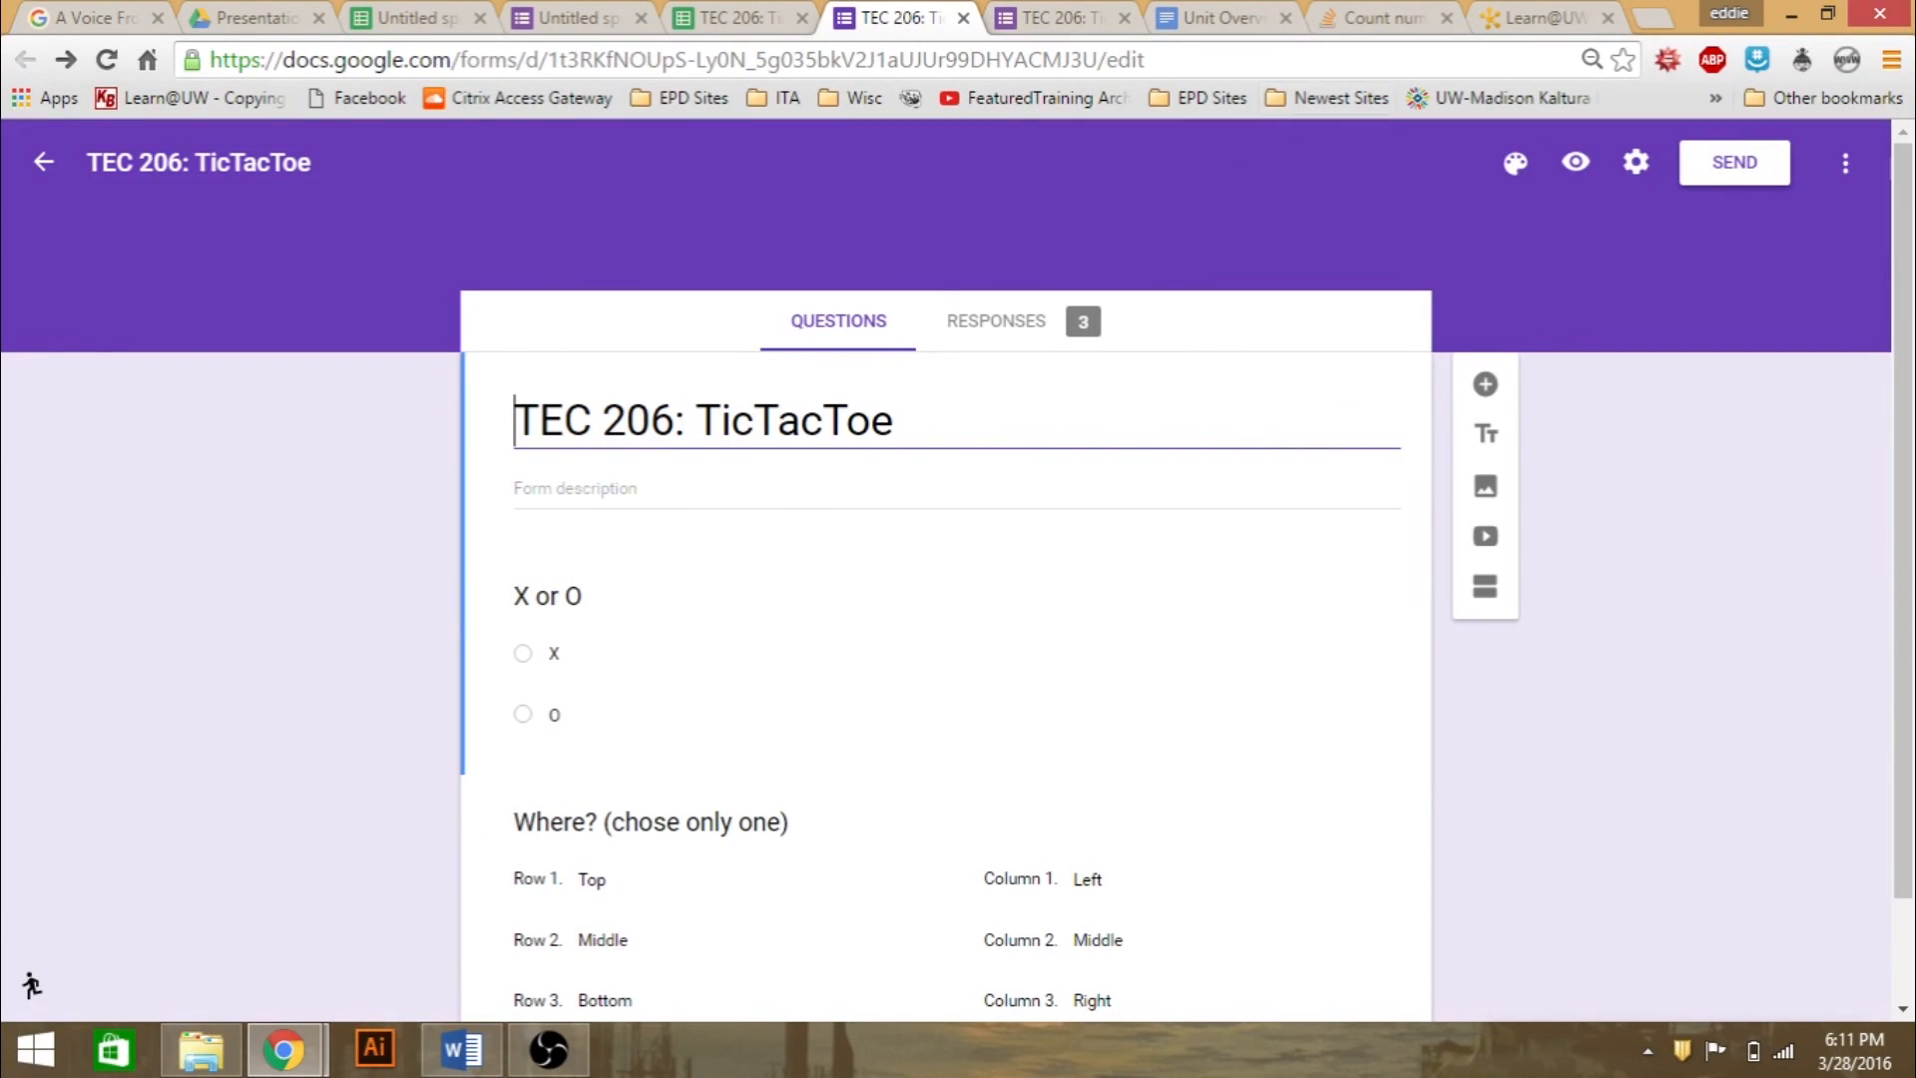
left_click(738, 18)
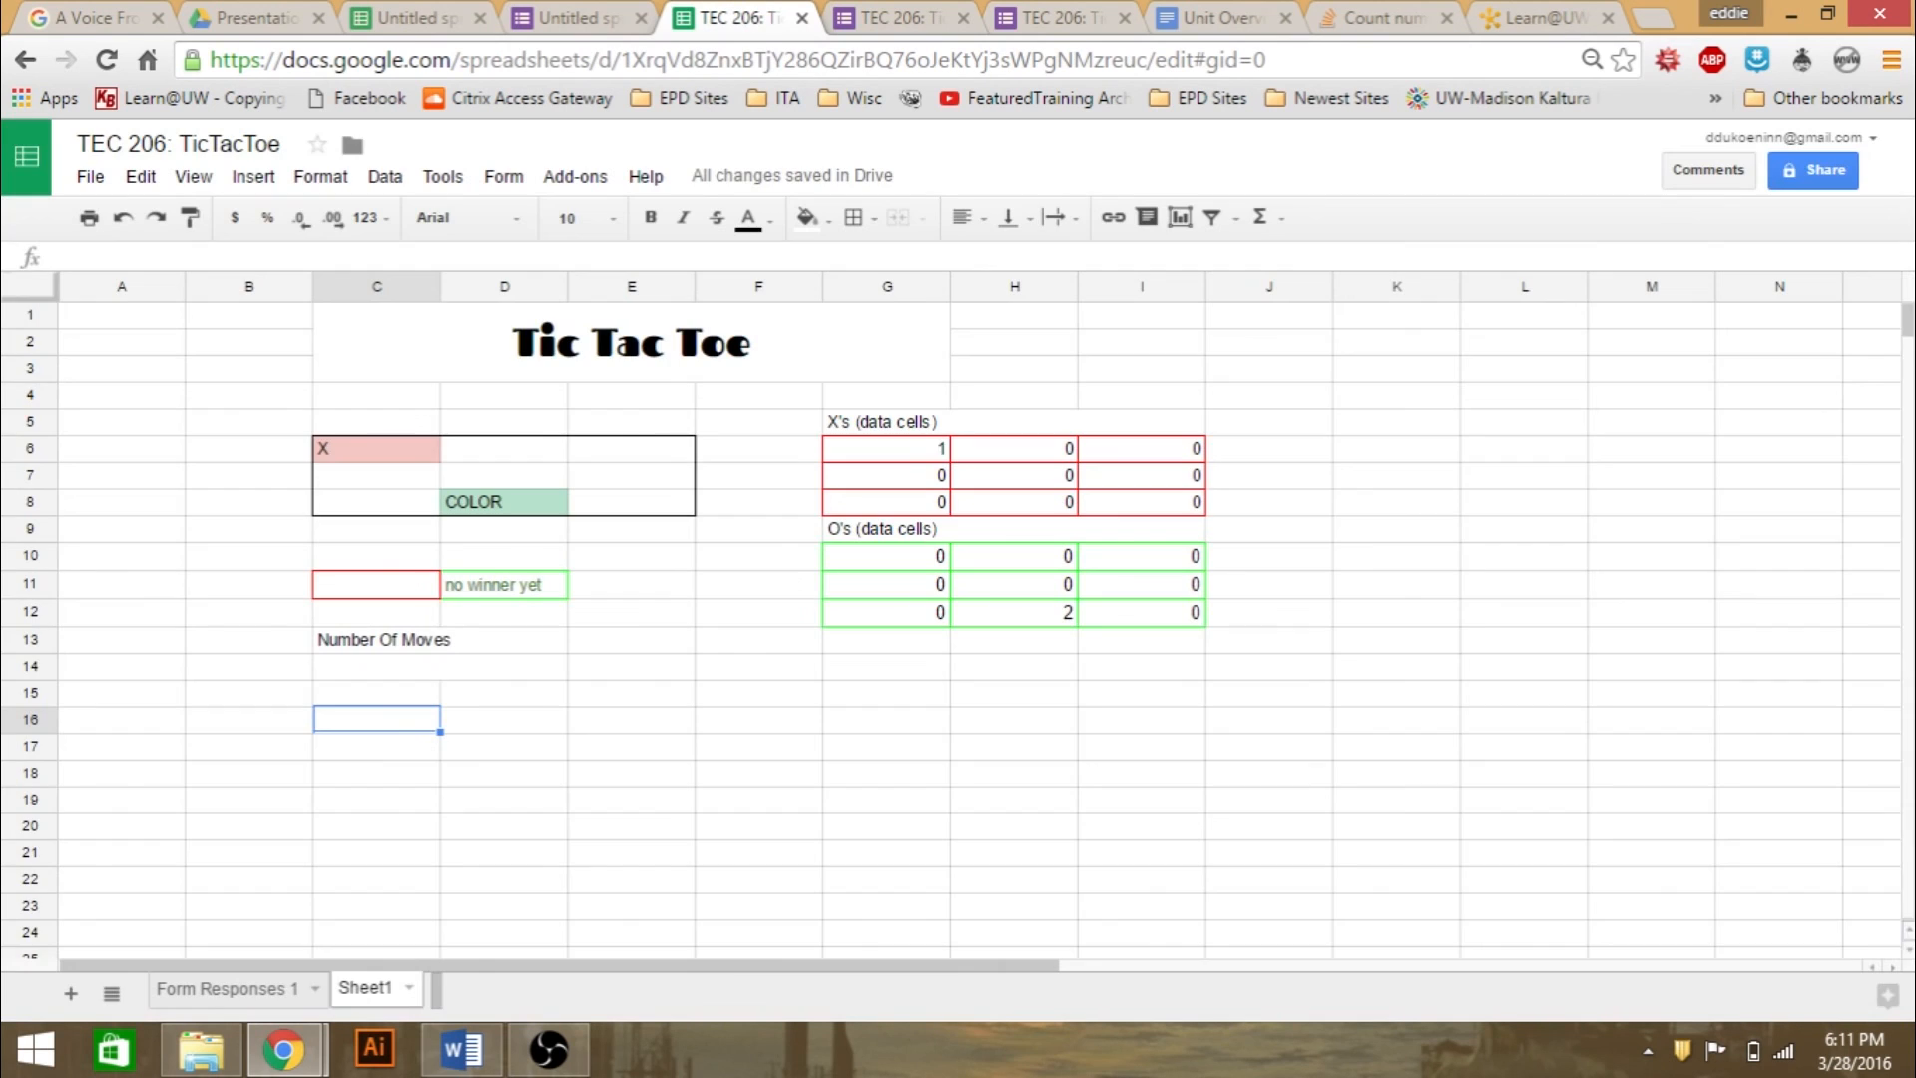
left_click(688, 863)
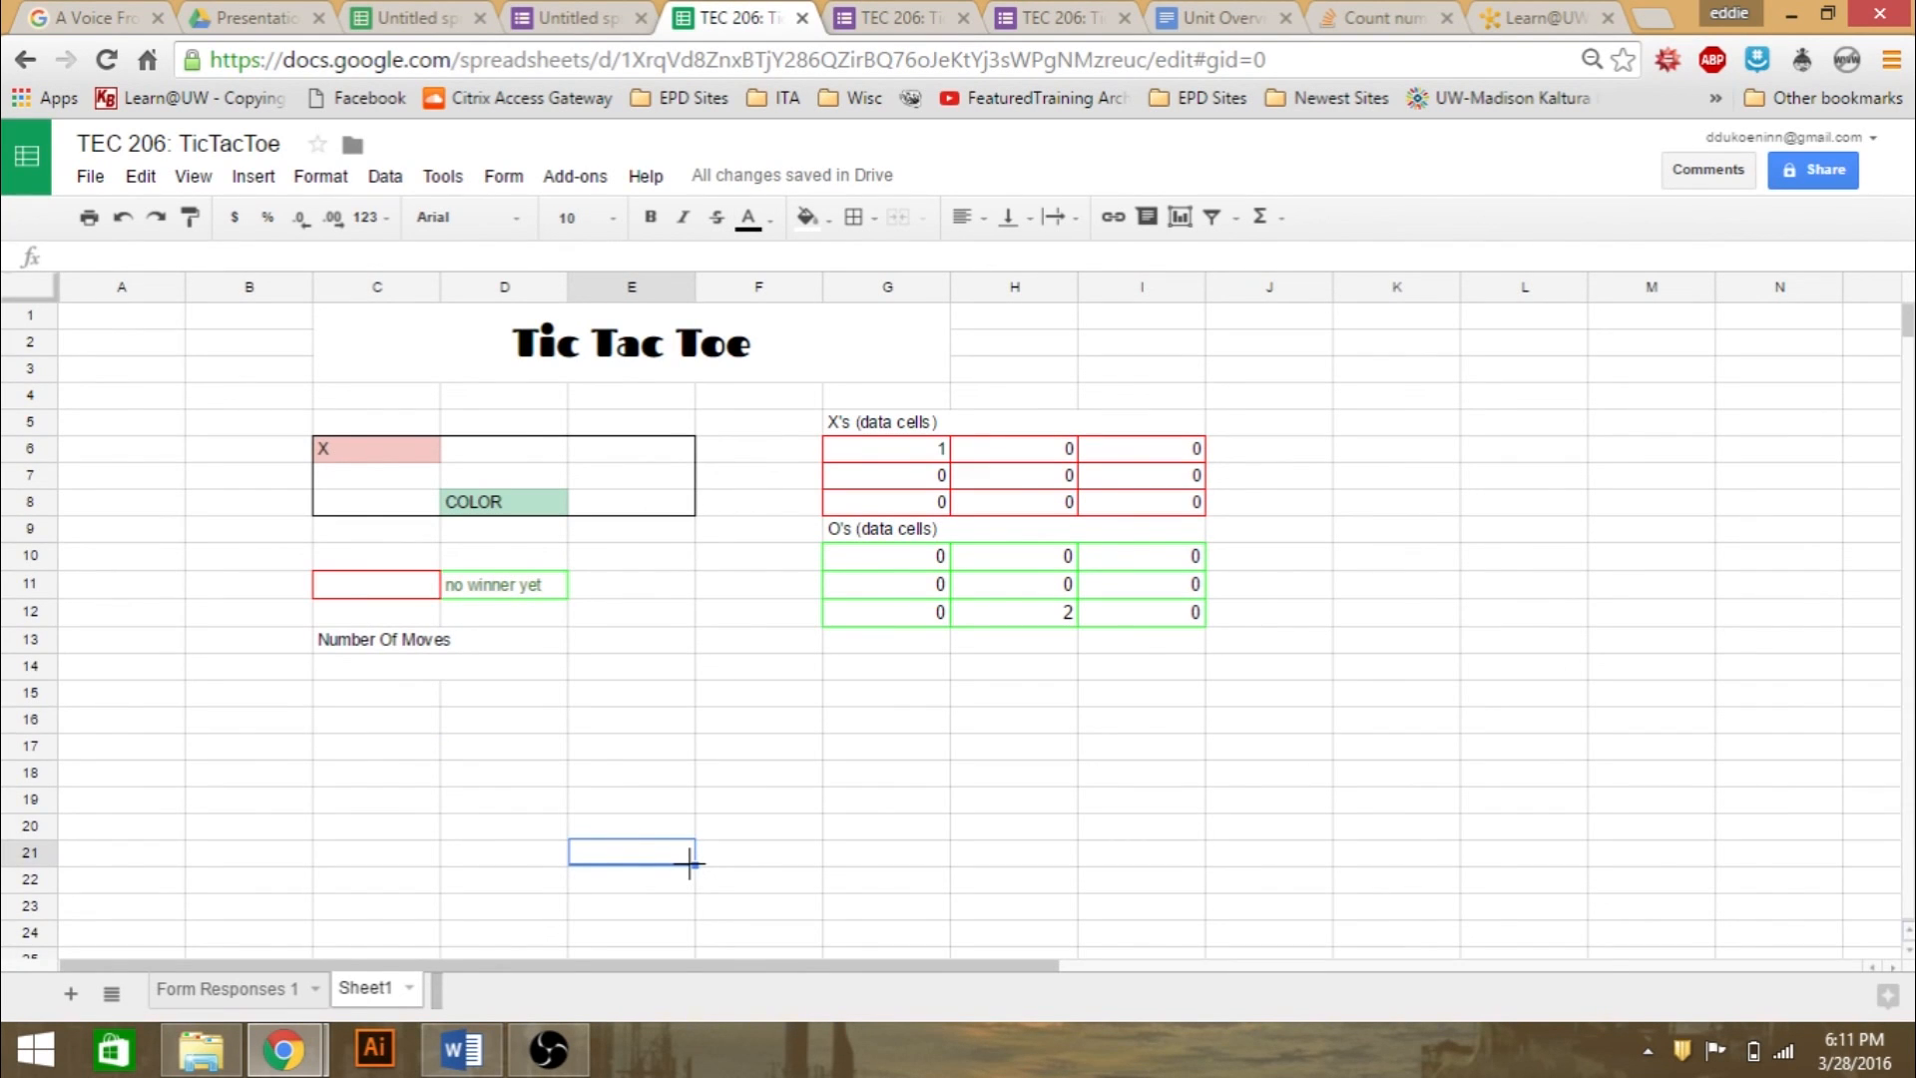